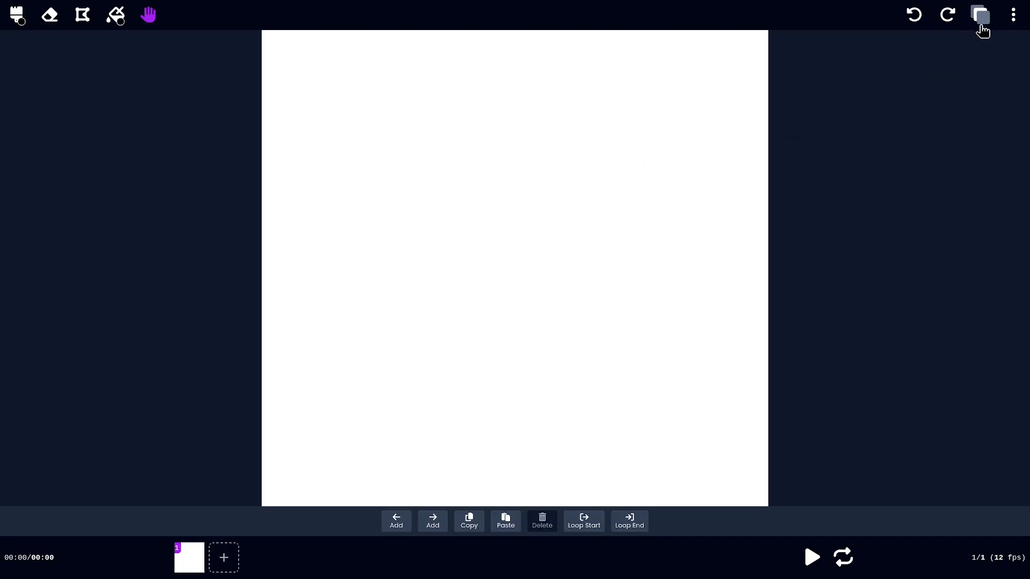
pyautogui.click(985, 28)
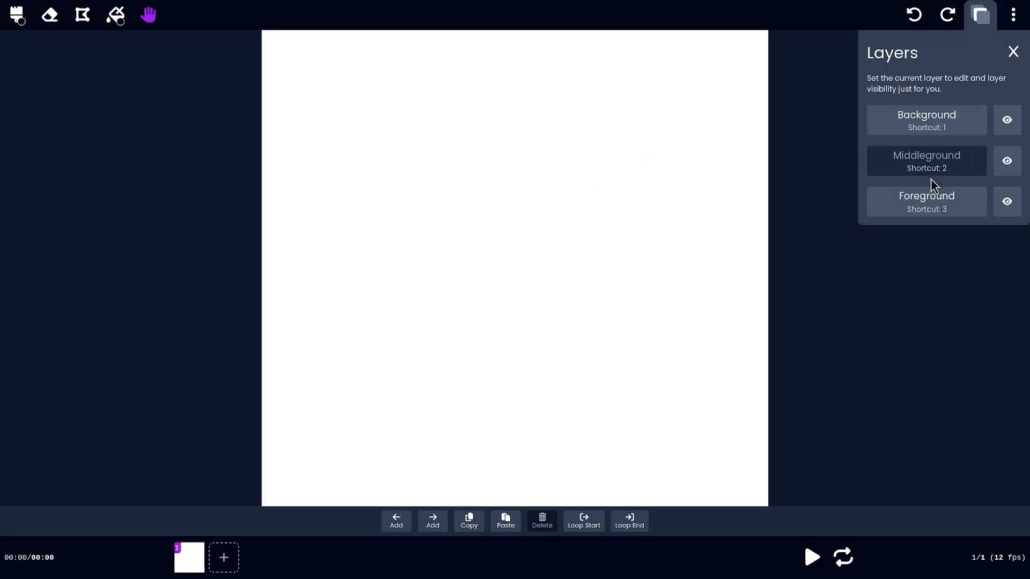
pyautogui.click(986, 25)
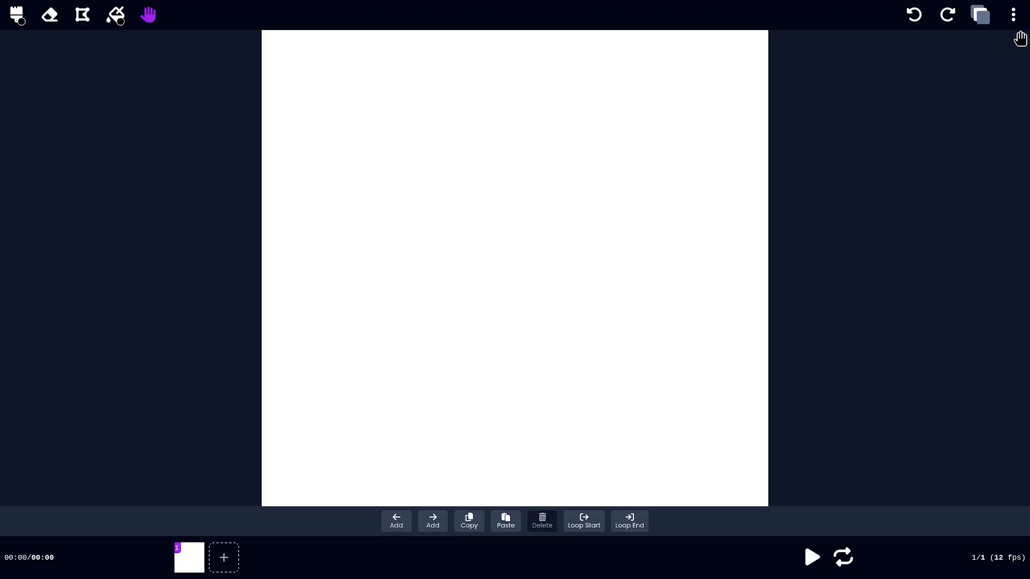
pyautogui.click(1014, 16)
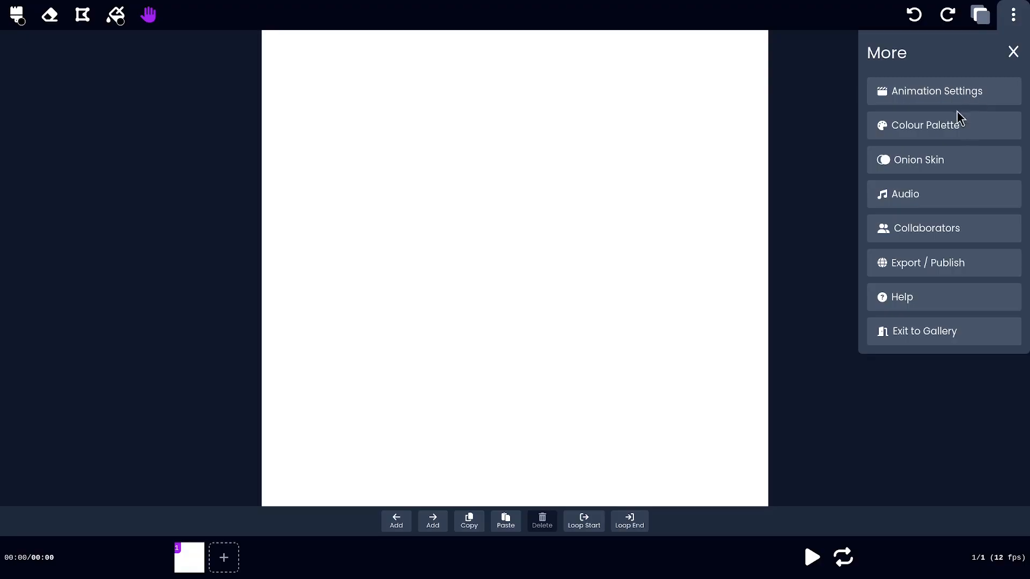
pyautogui.click(1013, 53)
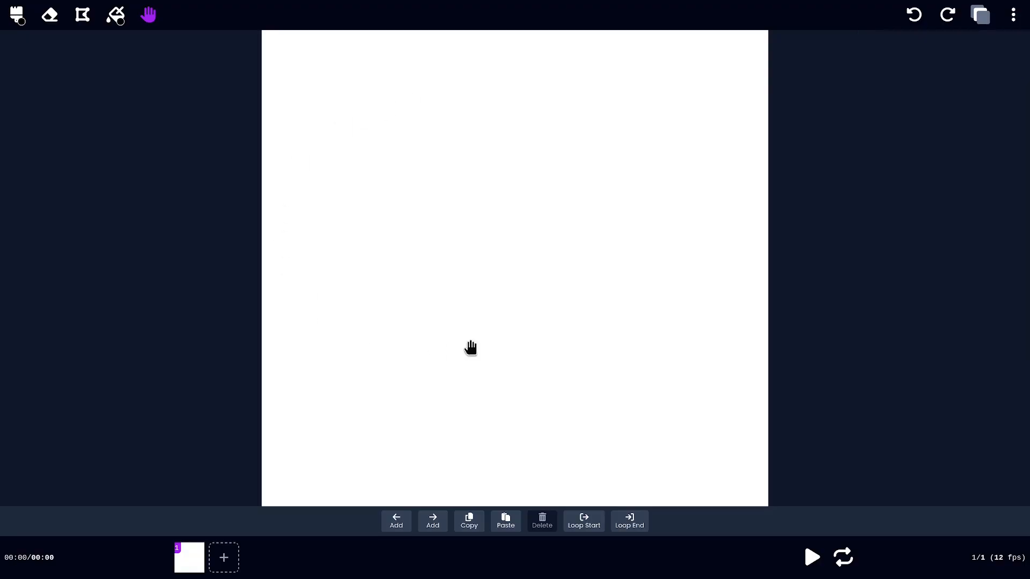
# Step: Activate the Brush tool and look over its colour, stroke size and pattern settings
pyautogui.click(17, 17)
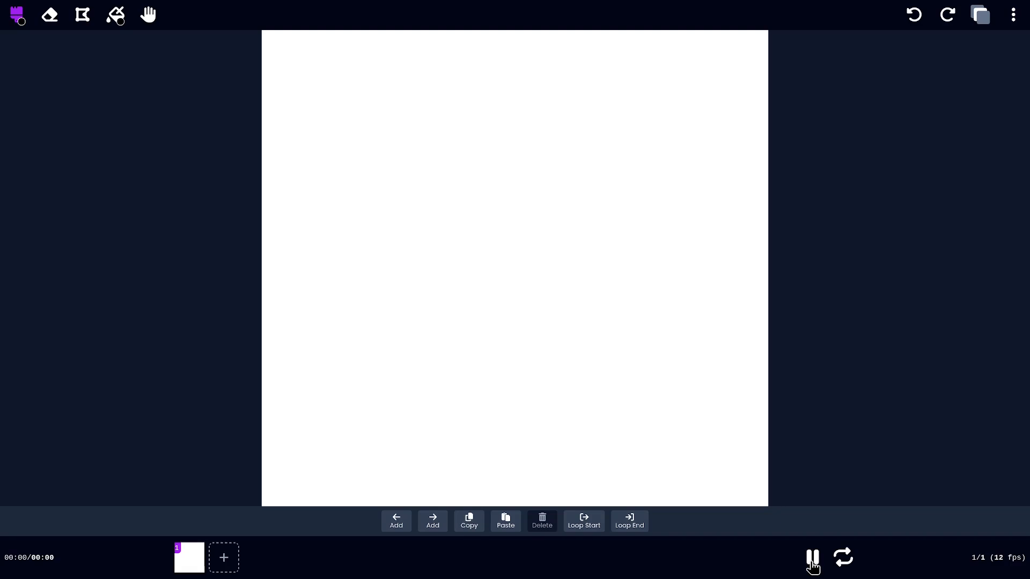
pyautogui.click(848, 560)
pyautogui.click(25, 25)
pyautogui.click(26, 25)
pyautogui.click(25, 25)
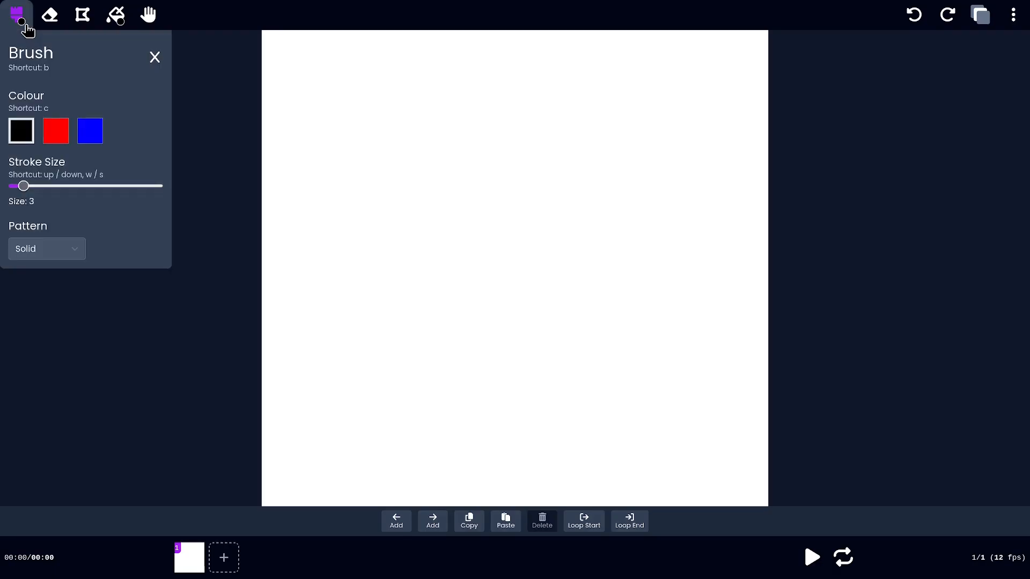
pyautogui.click(25, 24)
pyautogui.click(25, 25)
pyautogui.click(25, 24)
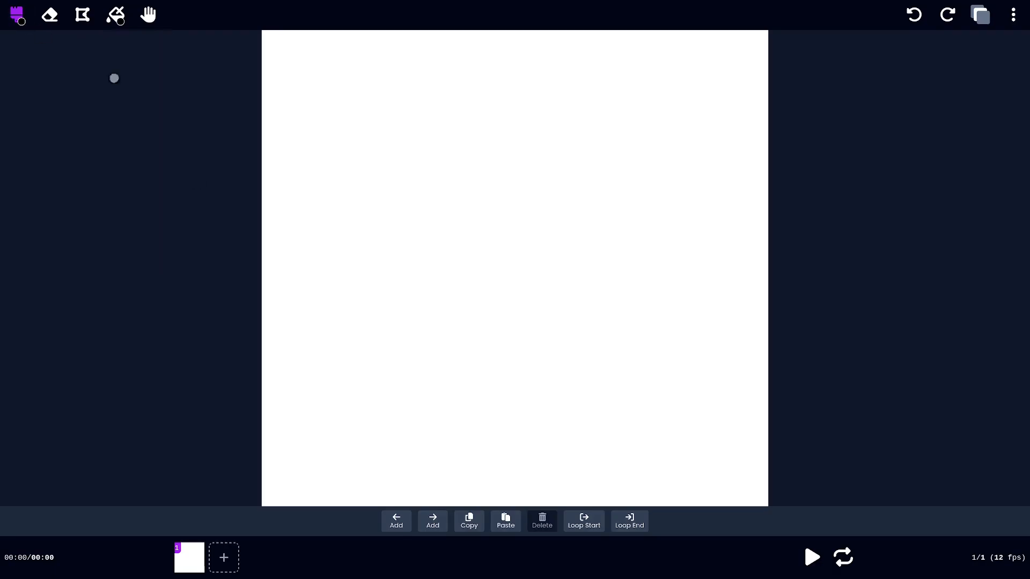
# Step: Add a second frame to the timeline and hide the frame controls
pyautogui.click(224, 558)
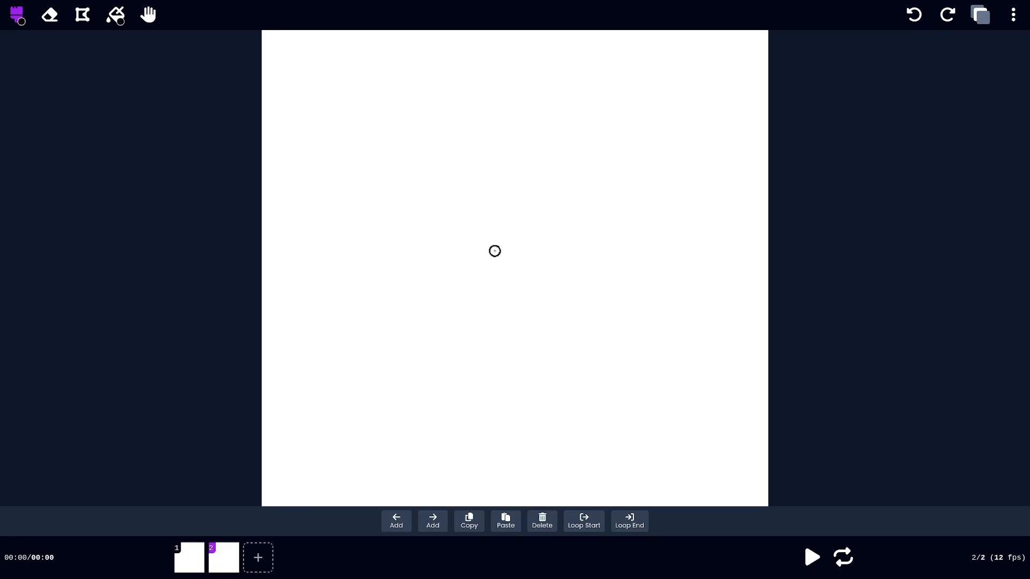
pyautogui.click(222, 563)
pyautogui.click(223, 562)
pyautogui.click(223, 562)
pyautogui.click(222, 563)
pyautogui.click(223, 562)
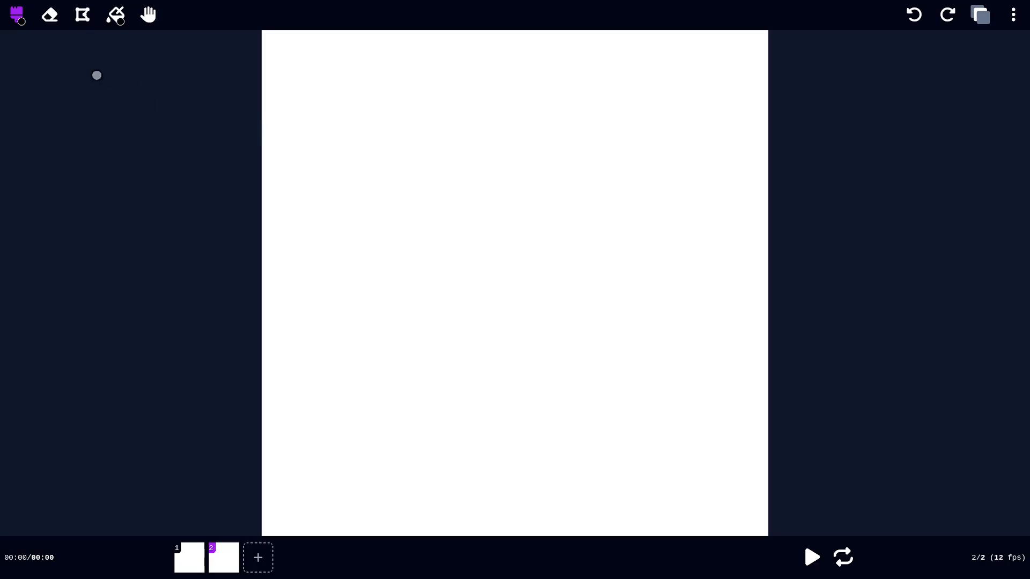
# Step: Set the brush stroke size to 27 and draw a thick black vertical line in the canvas's upper left
pyautogui.click(20, 22)
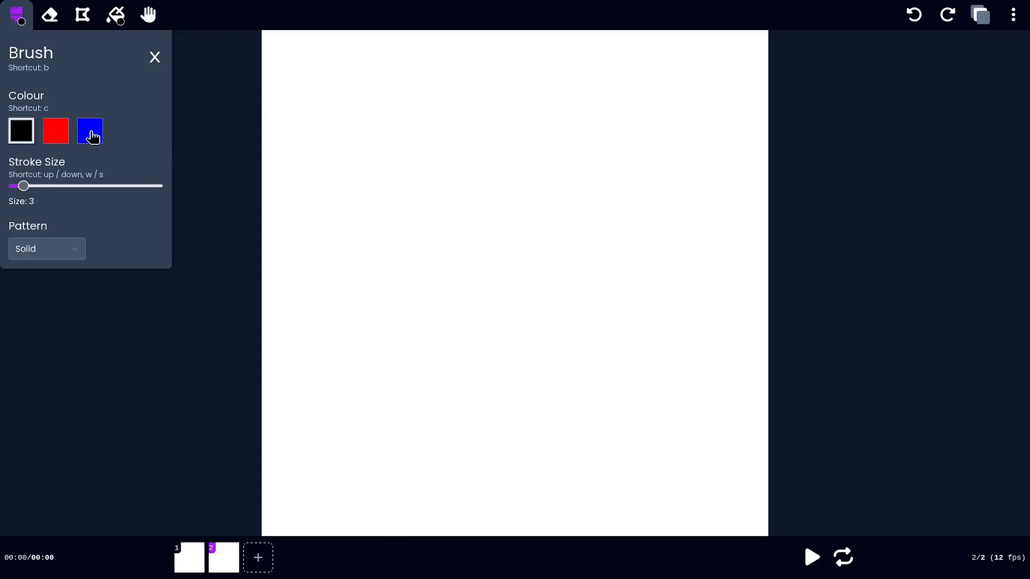
pyautogui.press('Up')
pyautogui.press('Up')
pyautogui.press('Up')
pyautogui.press('Up')
pyautogui.press('Up')
pyautogui.press('Up')
pyautogui.press('Up')
pyautogui.press('Up')
pyautogui.press('Up')
pyautogui.press('Up')
pyautogui.press('Up')
pyautogui.press('Up')
pyautogui.press('Up')
pyautogui.press('Up')
pyautogui.press('Up')
pyautogui.press('Up')
pyautogui.press('Up')
pyautogui.press('Up')
pyautogui.press('Up')
pyautogui.press('Up')
pyautogui.press('Up')
pyautogui.press('Up')
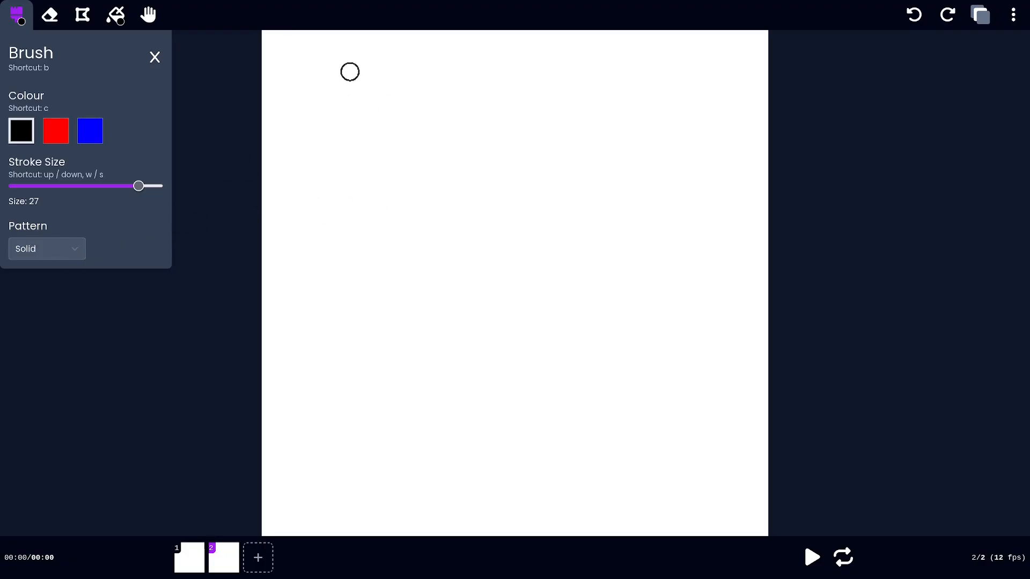
pyautogui.moveTo(349, 72); pyautogui.dragTo(344, 261)
# Step: At stroke size 11, draw a thinner black vertical line and a red one beside the thick black line
pyautogui.moveTo(137, 186); pyautogui.dragTo(62, 186)
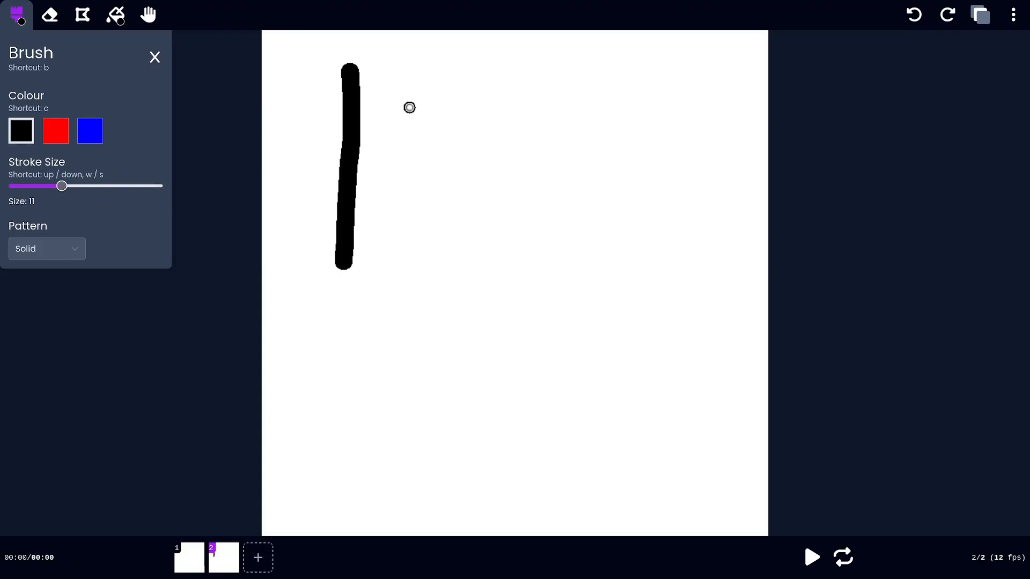
pyautogui.moveTo(406, 88); pyautogui.dragTo(402, 262)
pyautogui.click(61, 135)
pyautogui.moveTo(457, 90); pyautogui.dragTo(452, 253)
# Step: Draw a thick blue vertical line at stroke size 31 and a hairline blue one to its right
pyautogui.click(92, 137)
pyautogui.moveTo(61, 186); pyautogui.dragTo(196, 193)
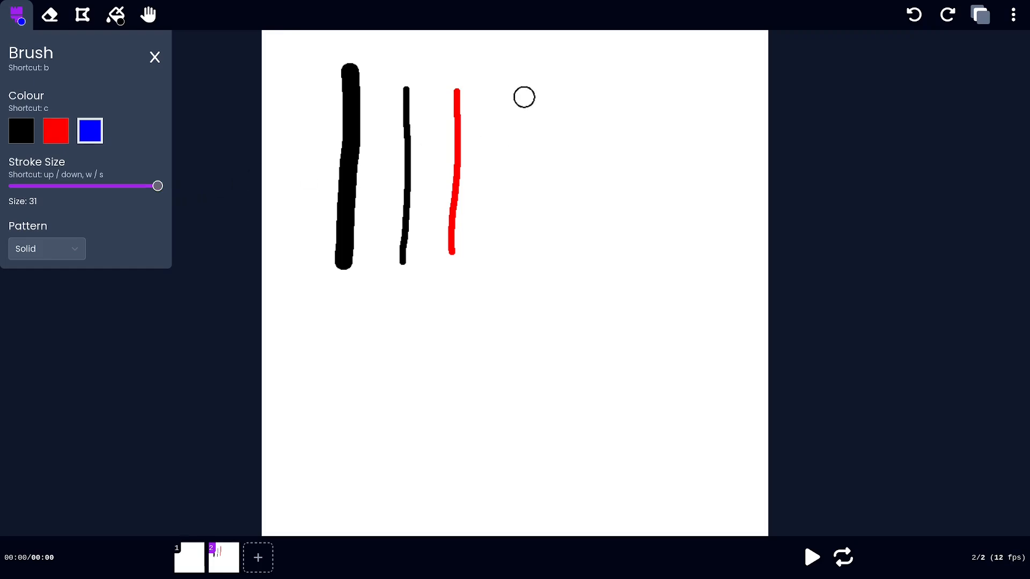
pyautogui.moveTo(525, 98); pyautogui.dragTo(518, 270)
pyautogui.moveTo(158, 186); pyautogui.dragTo(13, 186)
pyautogui.moveTo(555, 82); pyautogui.dragTo(553, 289)
# Step: Set the brush stroke size to 31
pyautogui.click(100, 186)
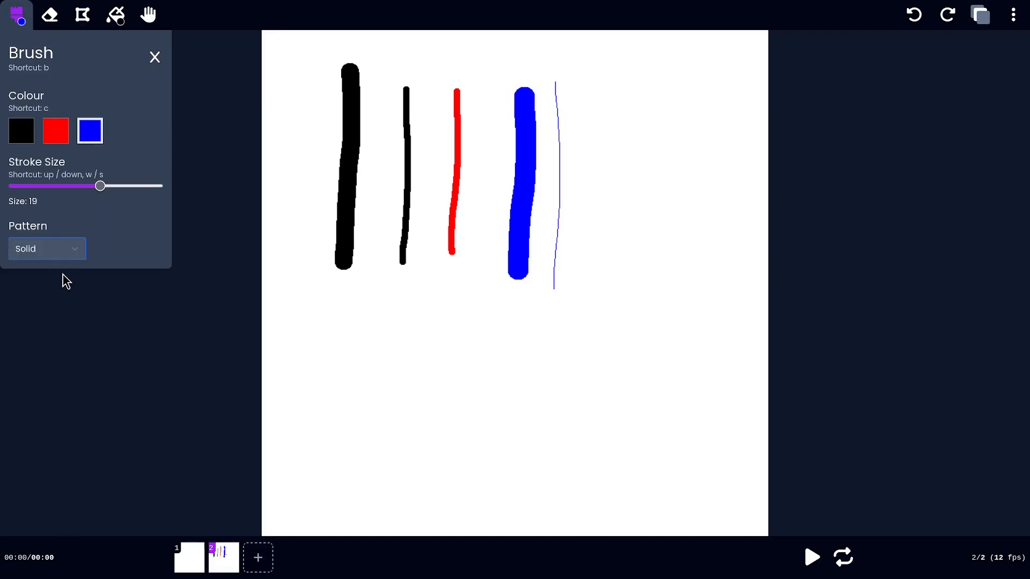
pyautogui.press('Up')
pyautogui.press('Up')
pyautogui.press('Up')
pyautogui.press('Up')
pyautogui.press('Up')
pyautogui.press('Up')
pyautogui.press('Up')
pyautogui.press('Up')
pyautogui.press('Up')
pyautogui.press('Up')
pyautogui.press('Up')
pyautogui.press('Up')
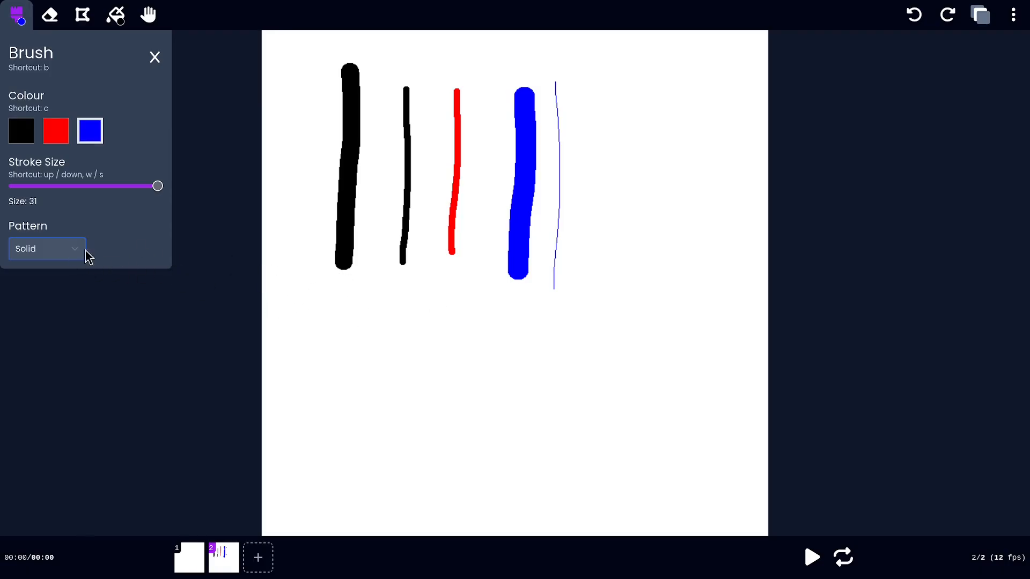
# Step: Draw black sample strokes in different dither patterns across the lower canvas, ending with an upright stroke in the Vertical pattern
pyautogui.click(71, 250)
pyautogui.click(64, 288)
pyautogui.click(28, 134)
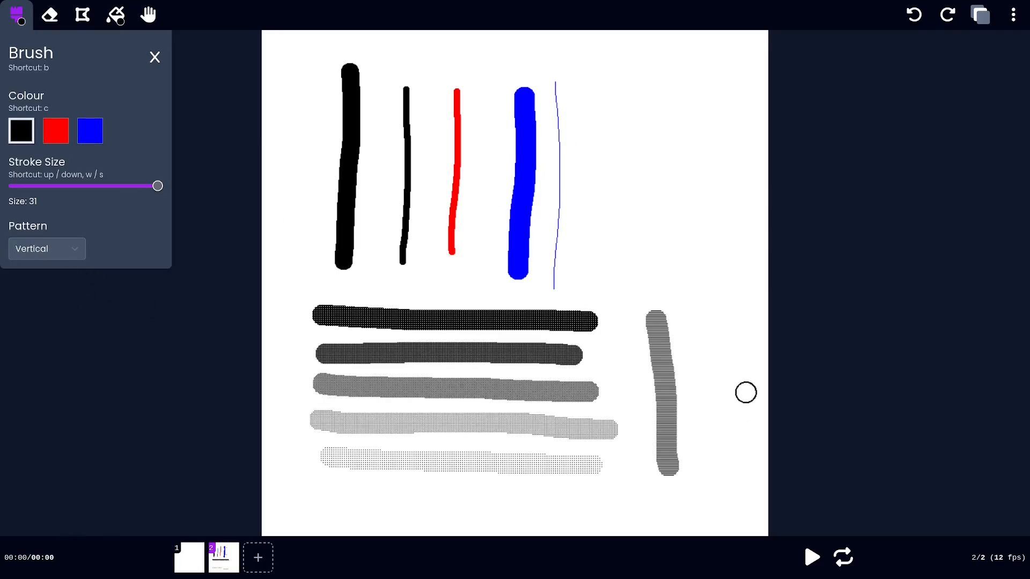
pyautogui.moveTo(684, 317); pyautogui.dragTo(692, 471)
# Step: Examine the dither patterns of the black sample strokes up close
pyautogui.scroll(3, 531, 388)
pyautogui.press('h')
pyautogui.moveTo(531, 388); pyautogui.dragTo(574, 201)
pyautogui.press('b')
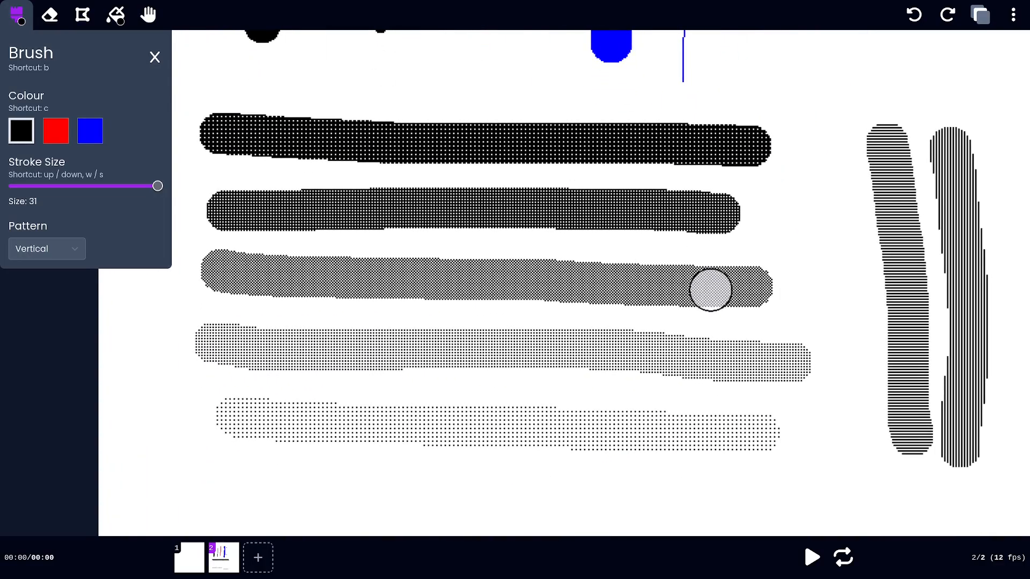
pyautogui.scroll(3, 547, 243)
pyautogui.press('h')
pyautogui.moveTo(547, 243); pyautogui.dragTo(622, 328)
pyautogui.press('b')
pyautogui.press('h')
pyautogui.moveTo(620, 434); pyautogui.dragTo(621, 292)
pyautogui.moveTo(645, 418)
pyautogui.mouseDown()
pyautogui.moveTo(653, 276)
pyautogui.moveTo(678, 257)
pyautogui.mouseUp()
pyautogui.moveTo(881, 298)
pyautogui.mouseDown()
pyautogui.moveTo(526, 329)
pyautogui.moveTo(510, 384)
pyautogui.moveTo(517, 464)
pyautogui.moveTo(556, 354)
pyautogui.moveTo(582, 336)
pyautogui.mouseUp()
pyautogui.press('b')
pyautogui.press('0')
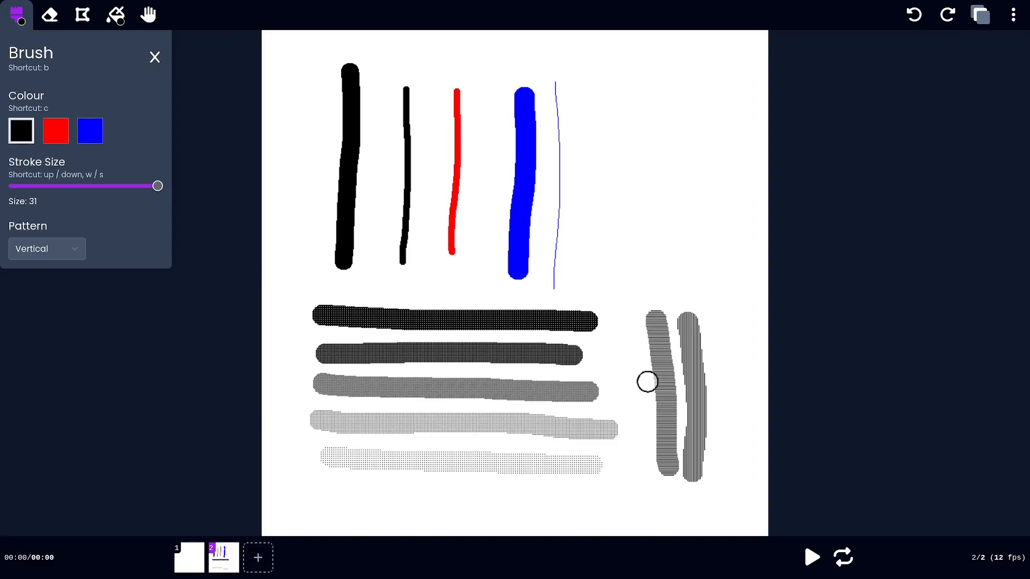
pyautogui.press('+')
pyautogui.press('h')
pyautogui.moveTo(641, 483); pyautogui.dragTo(603, 247)
pyautogui.press('+')
pyautogui.moveTo(744, 321); pyautogui.dragTo(458, 245)
pyautogui.press('b')
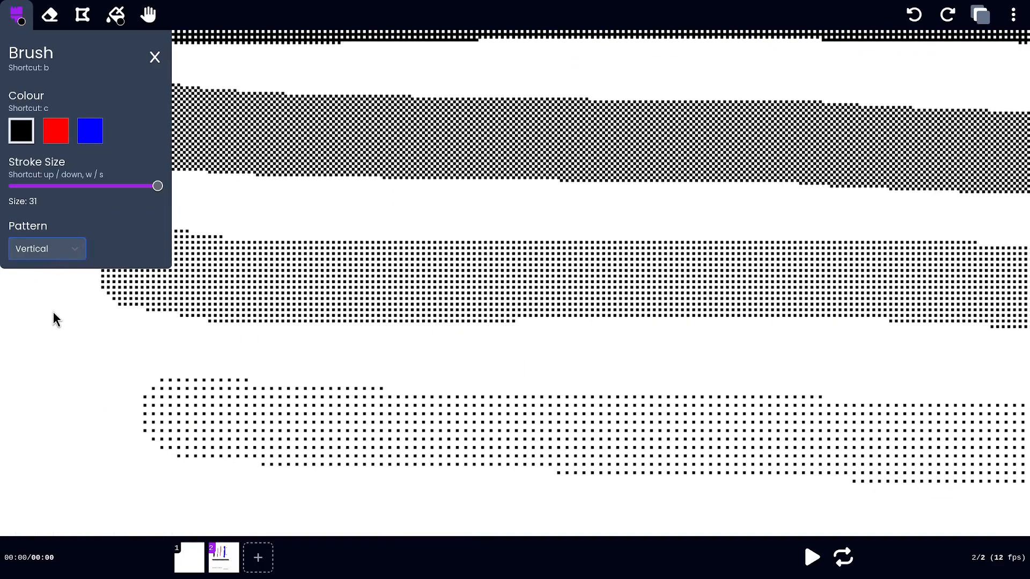
# Step: Paint black Medium-pattern patches over the two lightest horizontal strokes
pyautogui.press('h')
pyautogui.moveTo(690, 339)
pyautogui.mouseDown()
pyautogui.moveTo(559, 250)
pyautogui.moveTo(555, 214)
pyautogui.mouseUp()
pyautogui.press('b')
pyautogui.moveTo(636, 286)
pyautogui.mouseDown()
pyautogui.moveTo(462, 320)
pyautogui.moveTo(553, 234)
pyautogui.moveTo(529, 134)
pyautogui.moveTo(506, 198)
pyautogui.mouseUp()
pyautogui.press('h')
pyautogui.moveTo(593, 182); pyautogui.dragTo(536, 361)
pyautogui.press('b')
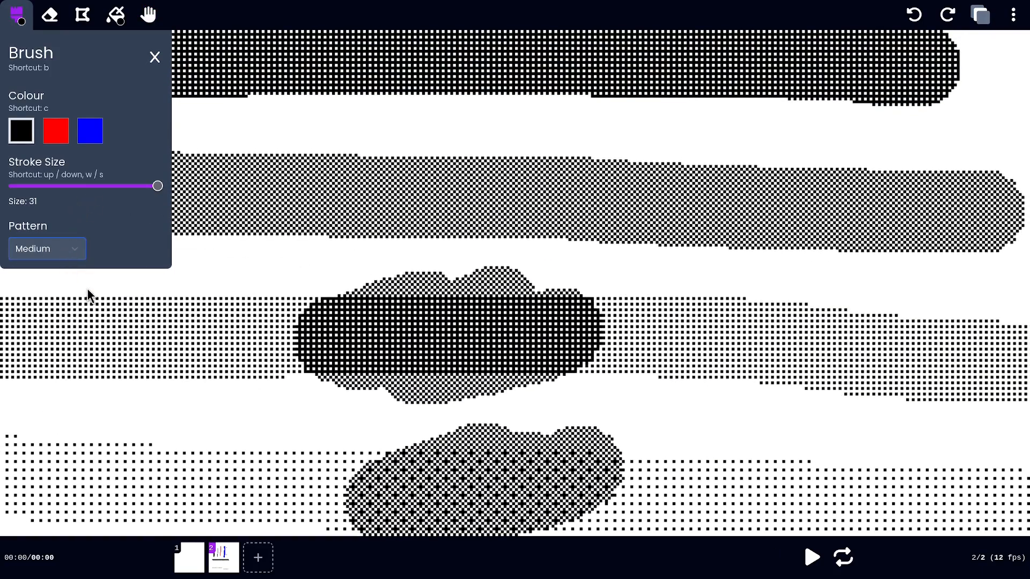
# Step: Paint black Dark-pattern patches over the three lowest horizontal strokes and inspect how the patterns overlap
pyautogui.press('Down')
pyautogui.moveTo(404, 193)
pyautogui.mouseDown()
pyautogui.moveTo(478, 224)
pyautogui.moveTo(483, 236)
pyautogui.mouseUp()
pyautogui.moveTo(766, 356); pyautogui.dragTo(831, 371)
pyautogui.scroll(2, 794, 473)
pyautogui.press('space')
pyautogui.moveTo(794, 474)
pyautogui.mouseDown()
pyautogui.moveTo(690, 391)
pyautogui.moveTo(629, 387)
pyautogui.mouseUp()
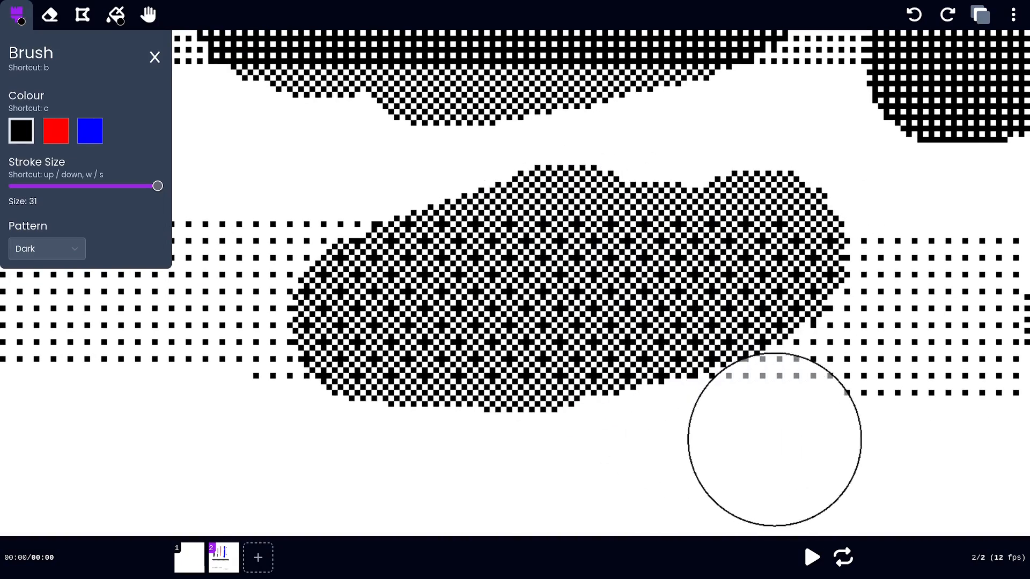
pyautogui.press('space')
pyautogui.moveTo(955, 435)
pyautogui.mouseDown()
pyautogui.moveTo(614, 384)
pyautogui.moveTo(430, 378)
pyautogui.mouseUp()
pyautogui.scroll(-5, 595, 369)
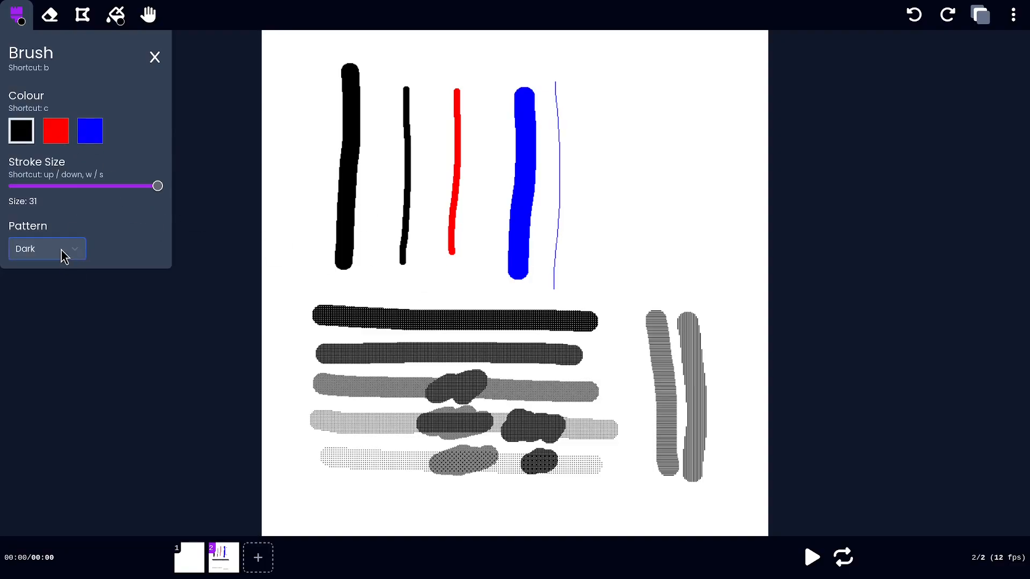
# Step: Paint a solid red patch right of the blue lines and overlay it with blue Medium, Dark and lighter patterned strokes
pyautogui.click(56, 131)
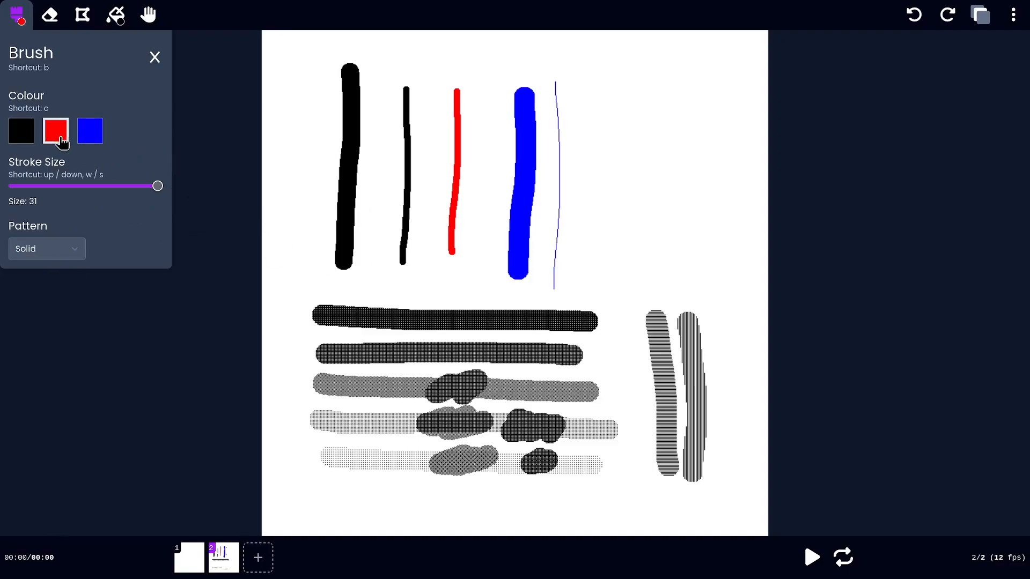
pyautogui.moveTo(634, 192)
pyautogui.mouseDown()
pyautogui.moveTo(618, 200)
pyautogui.moveTo(651, 218)
pyautogui.moveTo(639, 246)
pyautogui.moveTo(703, 225)
pyautogui.moveTo(694, 253)
pyautogui.mouseUp()
pyautogui.click(90, 133)
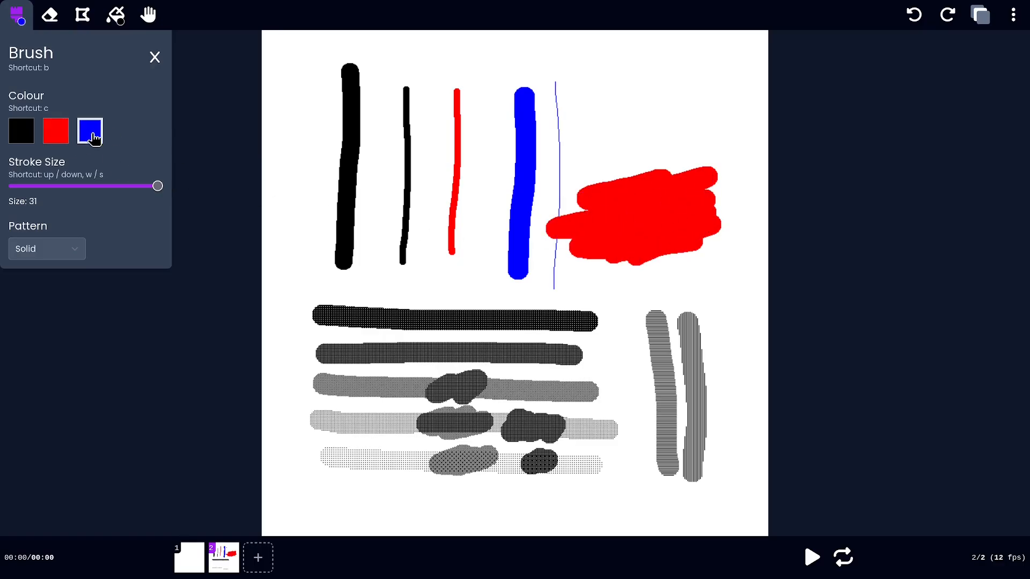
pyautogui.click(62, 310)
pyautogui.moveTo(606, 213)
pyautogui.mouseDown()
pyautogui.moveTo(637, 214)
pyautogui.moveTo(616, 224)
pyautogui.moveTo(620, 253)
pyautogui.moveTo(602, 246)
pyautogui.mouseUp()
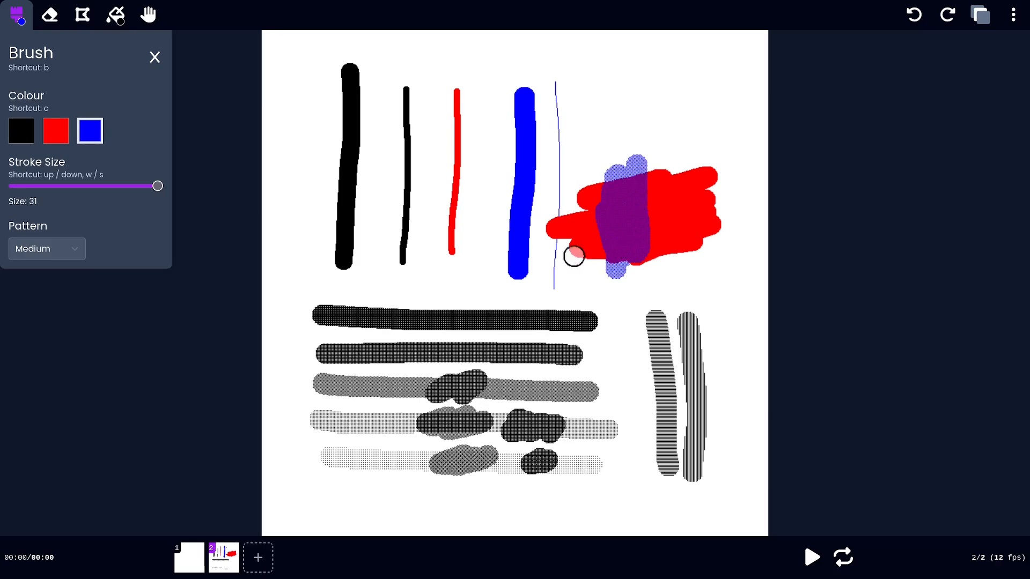
pyautogui.press('Down')
pyautogui.moveTo(665, 173)
pyautogui.mouseDown()
pyautogui.moveTo(674, 257)
pyautogui.moveTo(658, 214)
pyautogui.mouseUp()
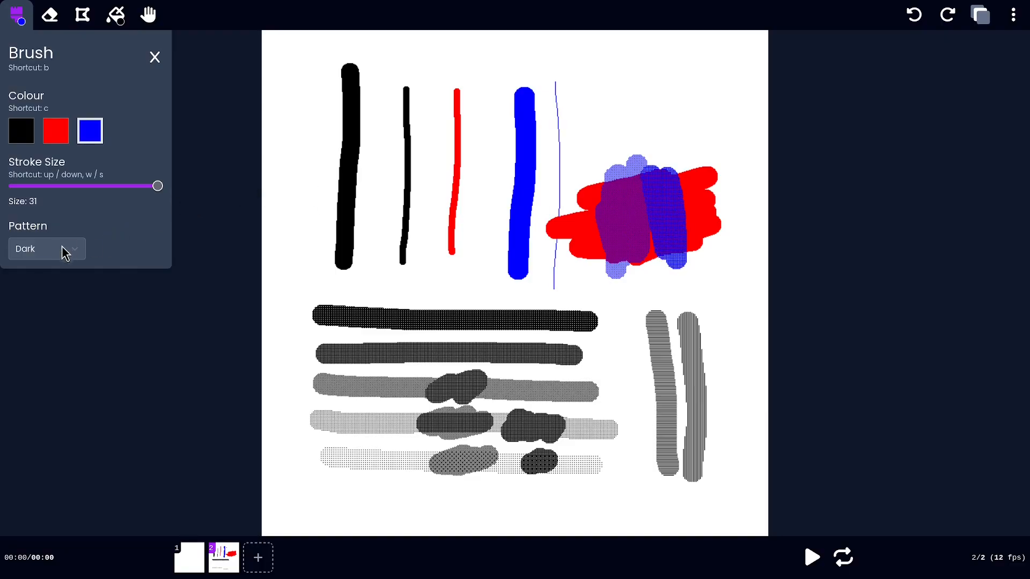
pyautogui.press('Down')
pyautogui.moveTo(706, 171)
pyautogui.mouseDown()
pyautogui.moveTo(713, 237)
pyautogui.moveTo(694, 202)
pyautogui.moveTo(692, 161)
pyautogui.mouseUp()
# Step: Try erasing a section of the thick black line with the Light eraser pattern at size 31
pyautogui.press('e')
pyautogui.scroll(5, 314, 191)
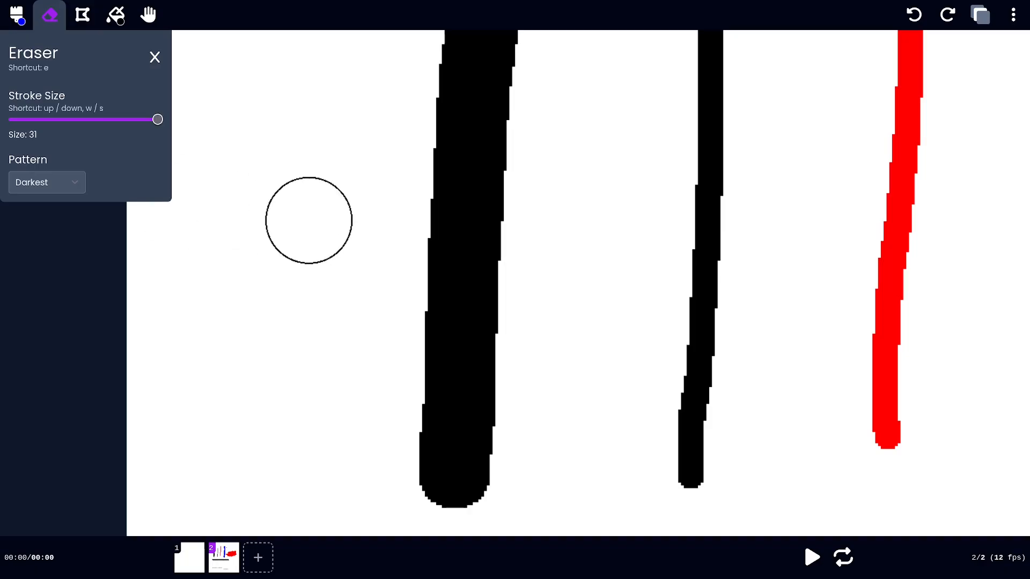
pyautogui.click(66, 183)
pyautogui.click(65, 266)
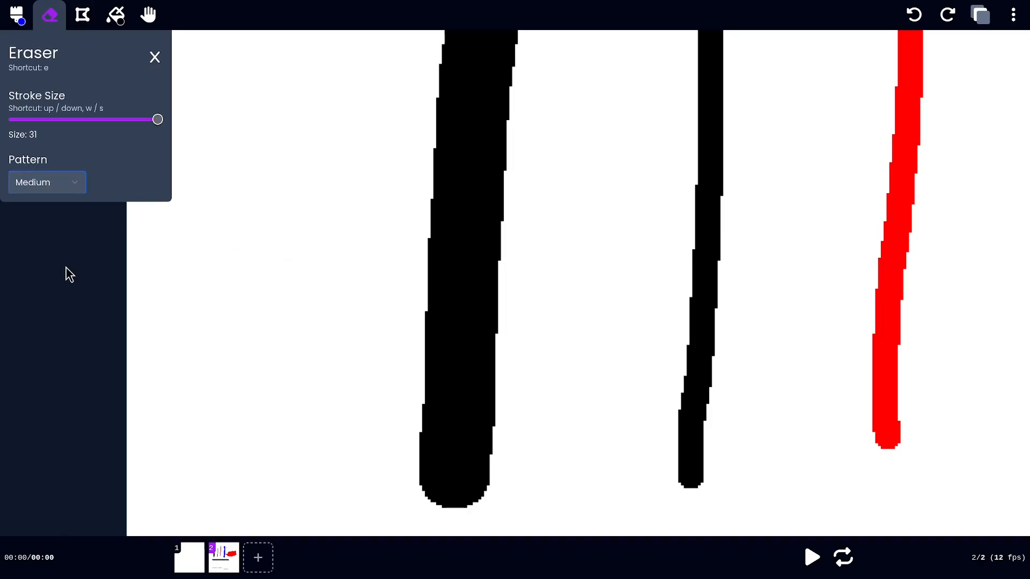
pyautogui.press('Down')
pyautogui.moveTo(456, 182)
pyautogui.mouseDown()
pyautogui.moveTo(490, 129)
pyautogui.moveTo(452, 298)
pyautogui.mouseUp()
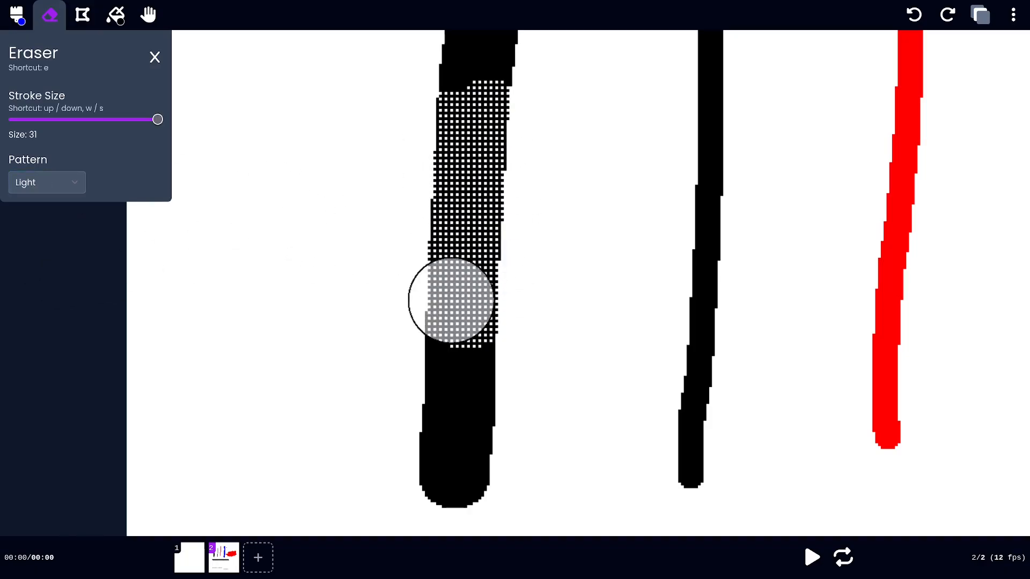
# Step: Try a black Dark-pattern brush stroke beside the partly erased thick line
pyautogui.click(7, 24)
pyautogui.click(28, 132)
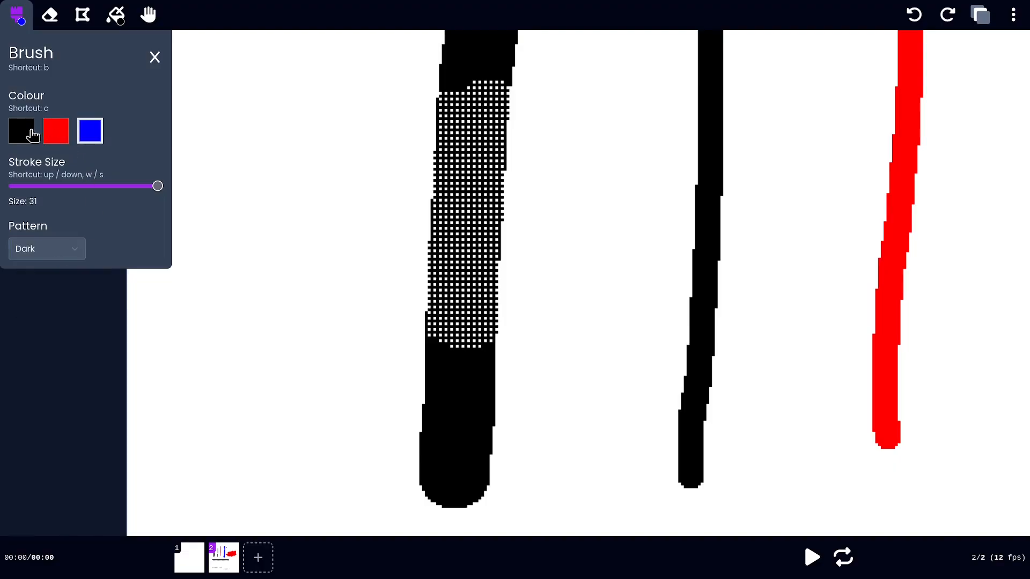
pyautogui.moveTo(379, 129); pyautogui.dragTo(368, 306)
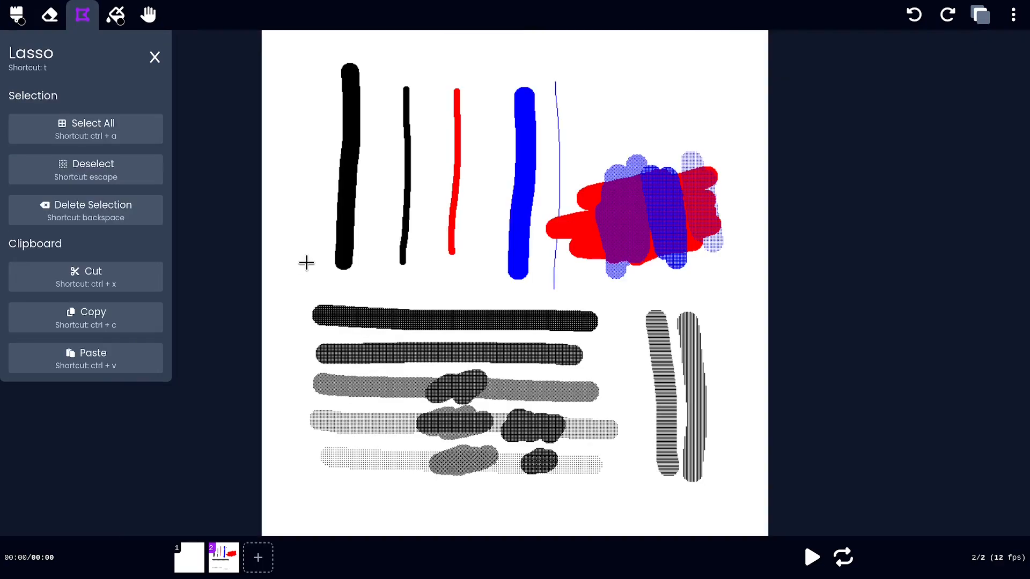
# Step: Try a straight-sided lasso selection around the five vertical lines, and deselect it
pyautogui.moveTo(487, 111); pyautogui.dragTo(497, 138)
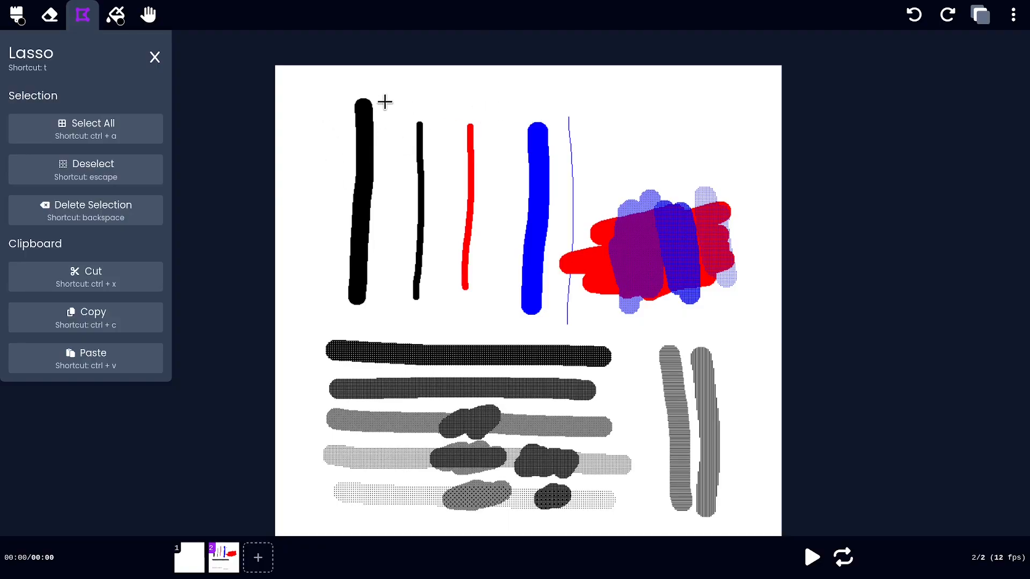
pyautogui.moveTo(313, 87)
pyautogui.mouseDown()
pyautogui.moveTo(318, 237)
pyautogui.moveTo(305, 261)
pyautogui.mouseUp()
pyautogui.click(312, 316)
pyautogui.click(614, 331)
pyautogui.click(589, 87)
pyautogui.click(311, 85)
pyautogui.press('Escape')
# Step: Lasso the five vertical lines with straight edges, delete the selected artwork and clear the selection
pyautogui.moveTo(352, 84)
pyautogui.mouseDown()
pyautogui.moveTo(290, 187)
pyautogui.moveTo(313, 276)
pyautogui.moveTo(308, 330)
pyautogui.moveTo(329, 326)
pyautogui.moveTo(280, 334)
pyautogui.moveTo(589, 338)
pyautogui.moveTo(588, 98)
pyautogui.mouseUp()
pyautogui.moveTo(595, 100)
pyautogui.mouseDown()
pyautogui.moveTo(543, 92)
pyautogui.moveTo(506, 154)
pyautogui.moveTo(490, 260)
pyautogui.moveTo(453, 289)
pyautogui.moveTo(445, 148)
pyautogui.mouseUp()
pyautogui.moveTo(453, 91); pyautogui.dragTo(353, 85)
pyautogui.moveTo(326, 88)
pyautogui.mouseDown()
pyautogui.moveTo(308, 301)
pyautogui.moveTo(531, 337)
pyautogui.moveTo(598, 336)
pyautogui.moveTo(594, 105)
pyautogui.moveTo(393, 92)
pyautogui.moveTo(391, 80)
pyautogui.moveTo(327, 88)
pyautogui.mouseUp()
pyautogui.press('BackSpace')
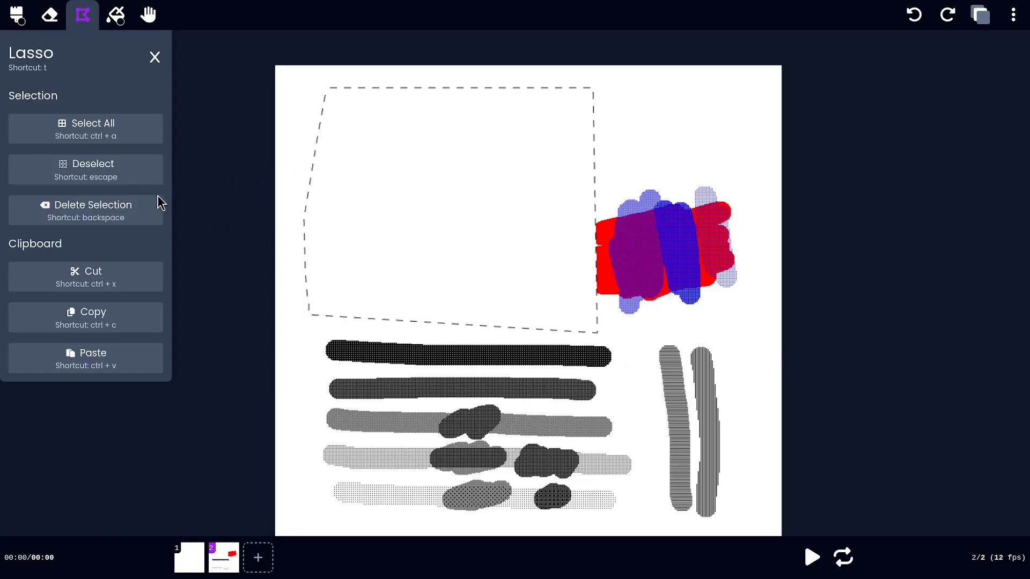
pyautogui.click(130, 178)
# Step: Paste the copied vertical lines back, reposition them and scale them narrower and shorter
pyautogui.hotkey('ctrl', 'v')
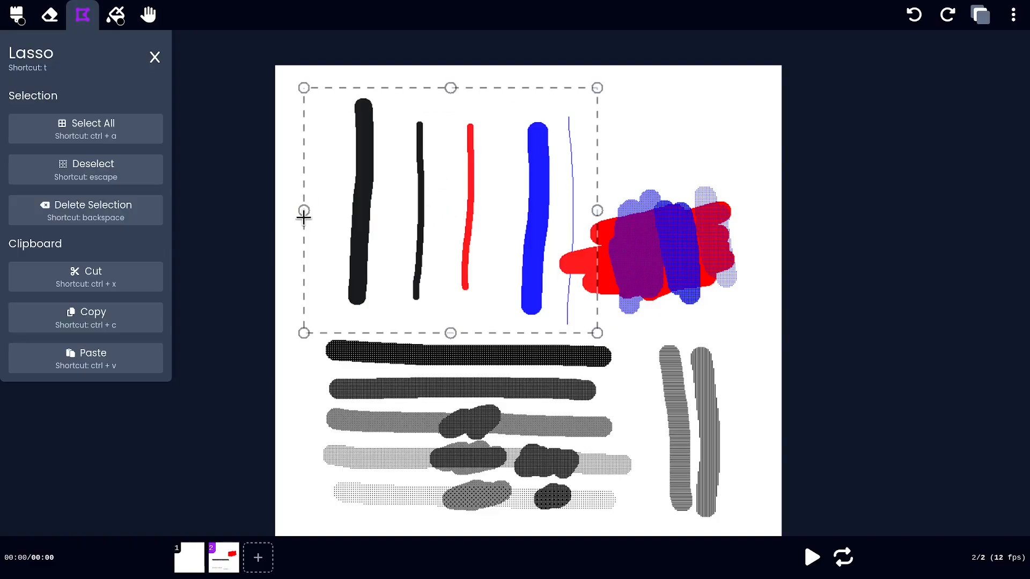
pyautogui.moveTo(449, 229)
pyautogui.mouseDown()
pyautogui.moveTo(508, 275)
pyautogui.moveTo(518, 221)
pyautogui.moveTo(485, 204)
pyautogui.moveTo(440, 204)
pyautogui.moveTo(454, 210)
pyautogui.moveTo(460, 256)
pyautogui.moveTo(509, 337)
pyautogui.moveTo(515, 246)
pyautogui.moveTo(456, 215)
pyautogui.mouseUp()
pyautogui.moveTo(604, 343)
pyautogui.mouseDown()
pyautogui.moveTo(660, 405)
pyautogui.moveTo(624, 358)
pyautogui.mouseUp()
pyautogui.moveTo(623, 218); pyautogui.dragTo(574, 220)
pyautogui.moveTo(460, 358)
pyautogui.mouseDown()
pyautogui.moveTo(462, 311)
pyautogui.moveTo(460, 327)
pyautogui.mouseUp()
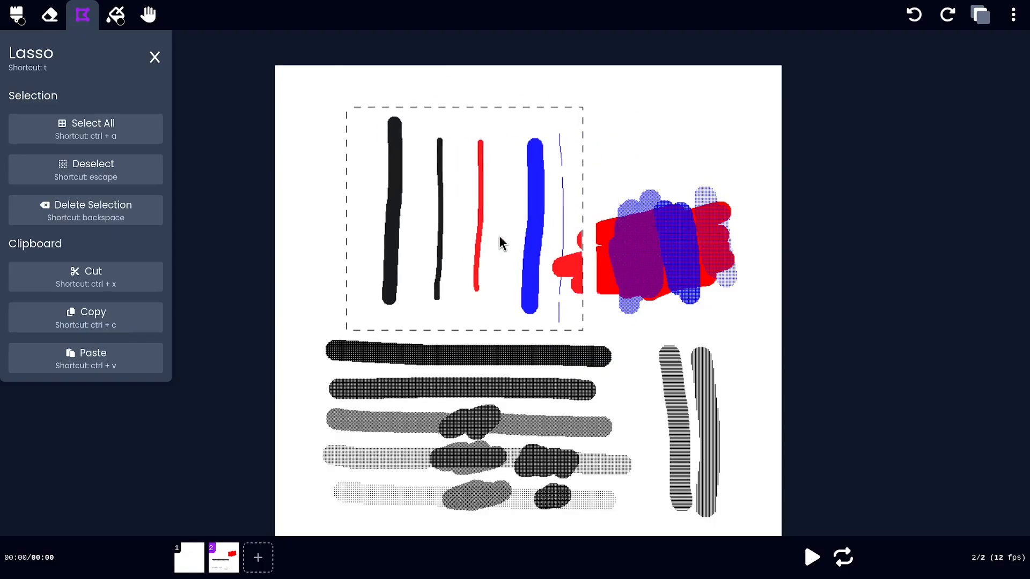
# Step: Enlarge the pasted vertical lines so they extend past the canvas edges, reposition them and clear the selection
pyautogui.moveTo(580, 331); pyautogui.dragTo(795, 507)
pyautogui.moveTo(647, 296); pyautogui.dragTo(616, 282)
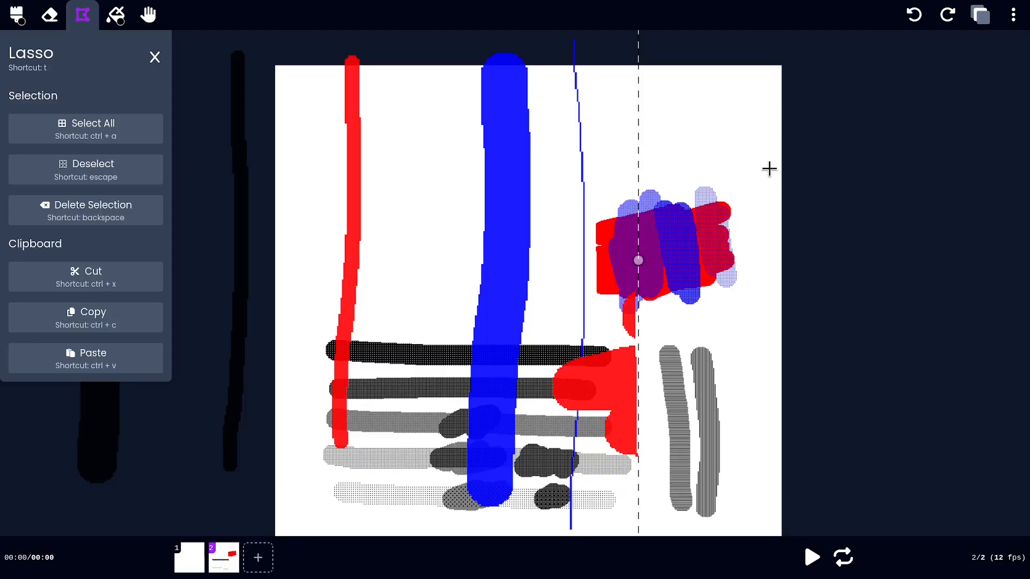
pyautogui.click(708, 148)
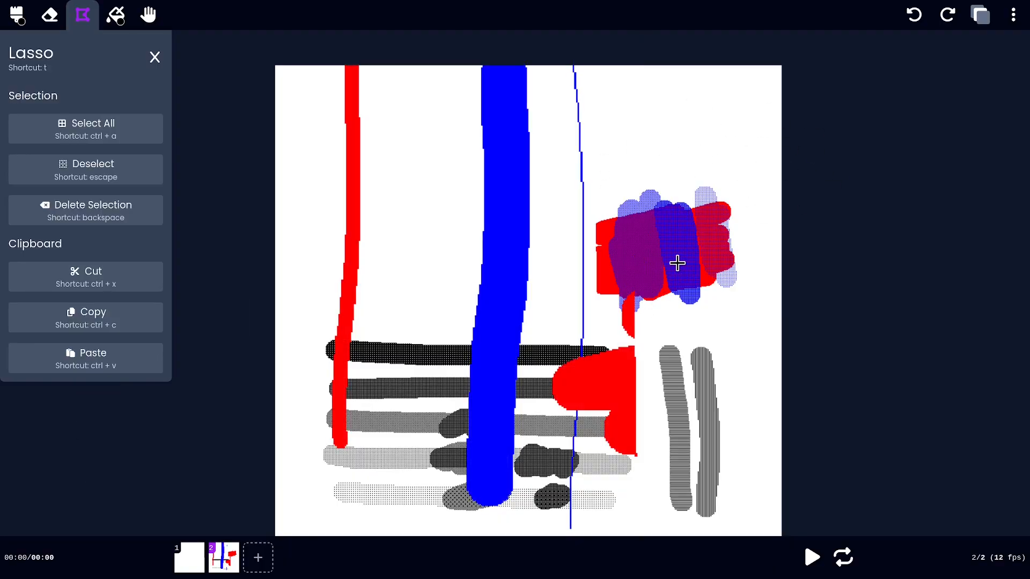
# Step: Try filling the area between the thick red and blue lines with solid black and with a patterned black, undoing each fill
pyautogui.press('f')
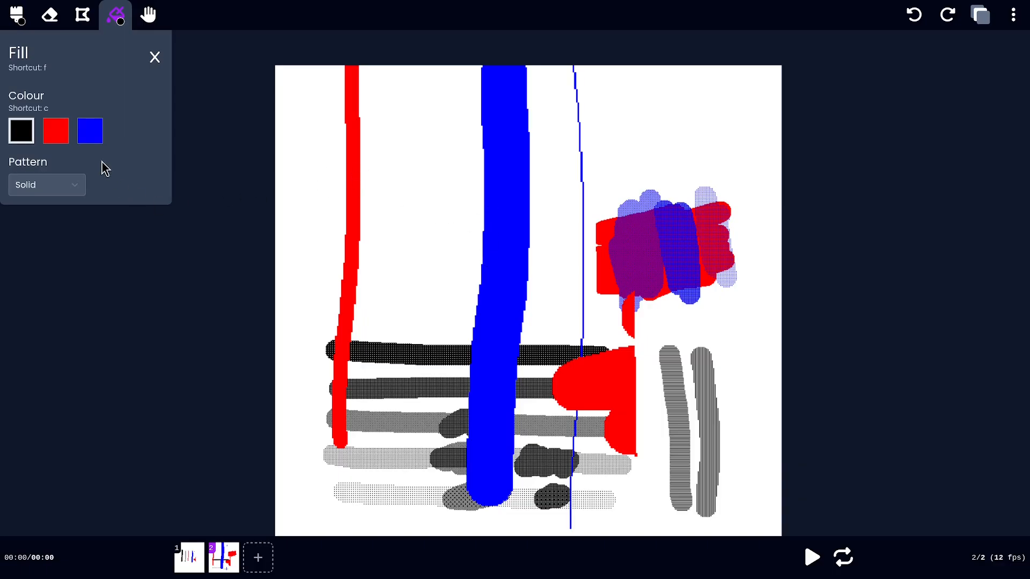
pyautogui.click(427, 176)
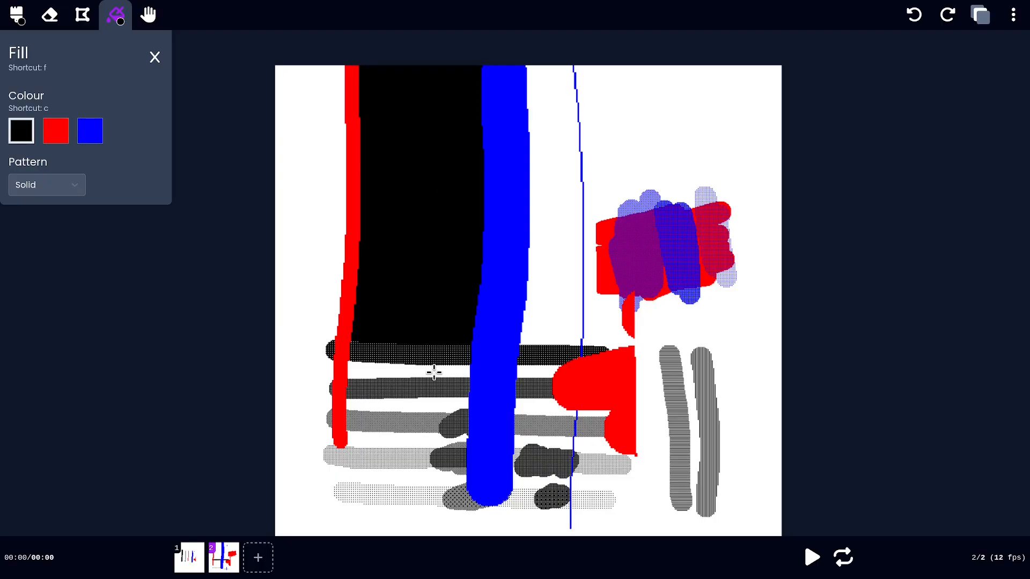
pyautogui.hotkey('ctrl', 'z')
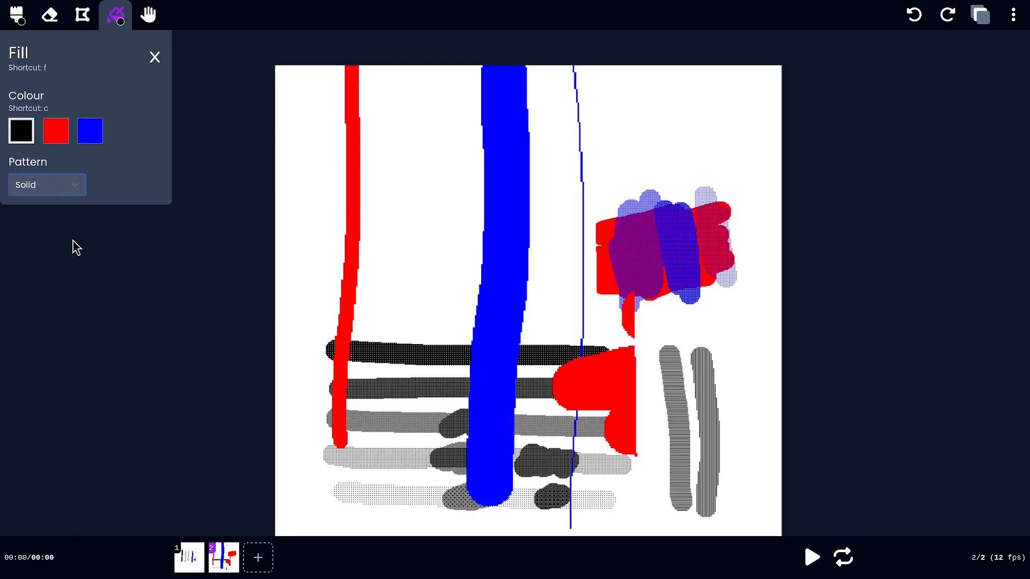
pyautogui.click(68, 261)
pyautogui.click(432, 183)
pyautogui.hotkey('ctrl', 'z')
# Step: Set the fill pattern to Lightest, try it in black between the red and blue lines, and undo the fill
pyautogui.click(60, 279)
pyautogui.click(419, 184)
pyautogui.scroll(2, 457, 193)
pyautogui.moveTo(623, 200)
pyautogui.mouseDown()
pyautogui.moveTo(635, 209)
pyautogui.moveTo(526, 416)
pyautogui.mouseUp()
pyautogui.moveTo(595, 166); pyautogui.dragTo(547, 411)
pyautogui.scroll(-2, 349, 215)
pyautogui.hotkey('ctrl', 'z')
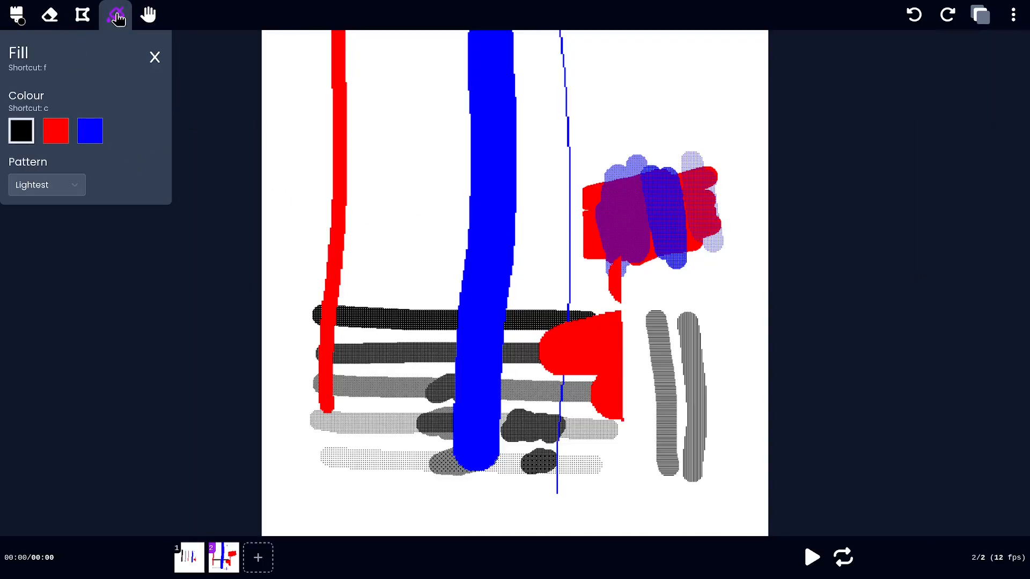
# Step: Lasso a freehand wavy shape between the red and thick blue lines and fill it with red in the Lightest pattern
pyautogui.click(84, 16)
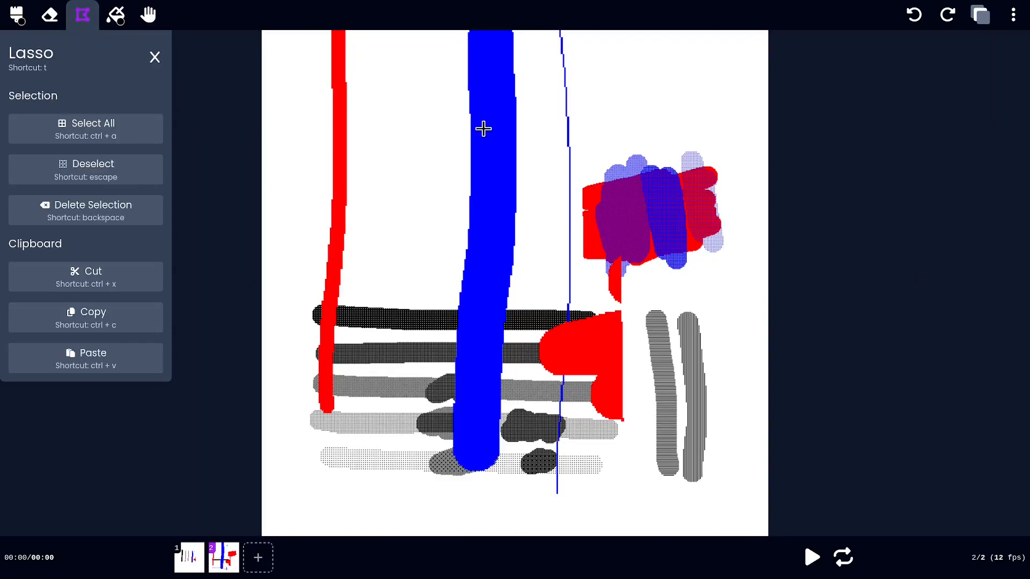
pyautogui.moveTo(393, 92)
pyautogui.mouseDown()
pyautogui.moveTo(373, 179)
pyautogui.moveTo(382, 269)
pyautogui.moveTo(434, 189)
pyautogui.mouseUp()
pyautogui.moveTo(444, 136); pyautogui.dragTo(444, 133)
pyautogui.click(119, 18)
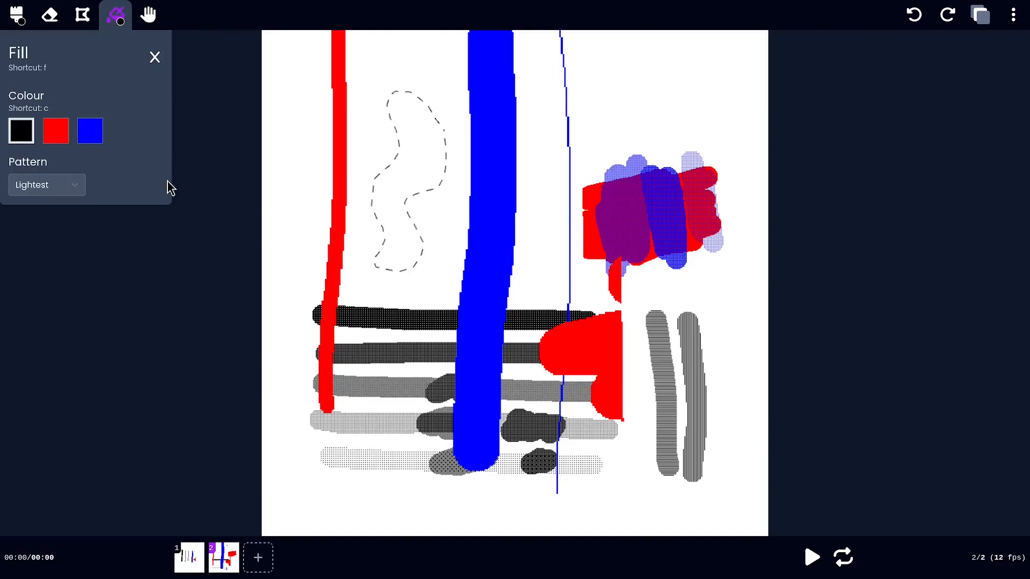
pyautogui.click(60, 138)
pyautogui.click(413, 169)
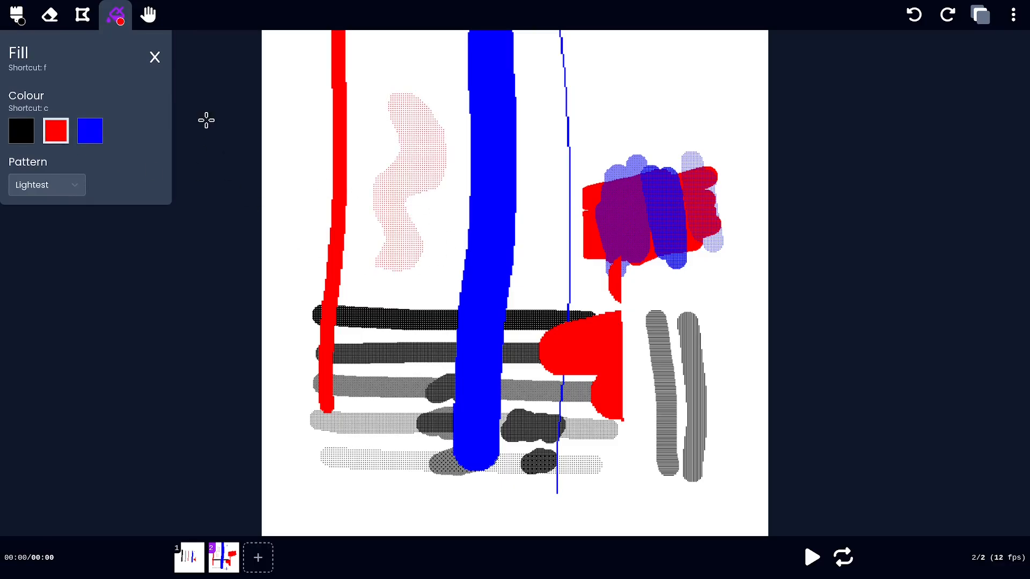
# Step: Examine the artwork by panning the canvas with the Hand tool held temporarily while the Brush is selected
pyautogui.click(149, 15)
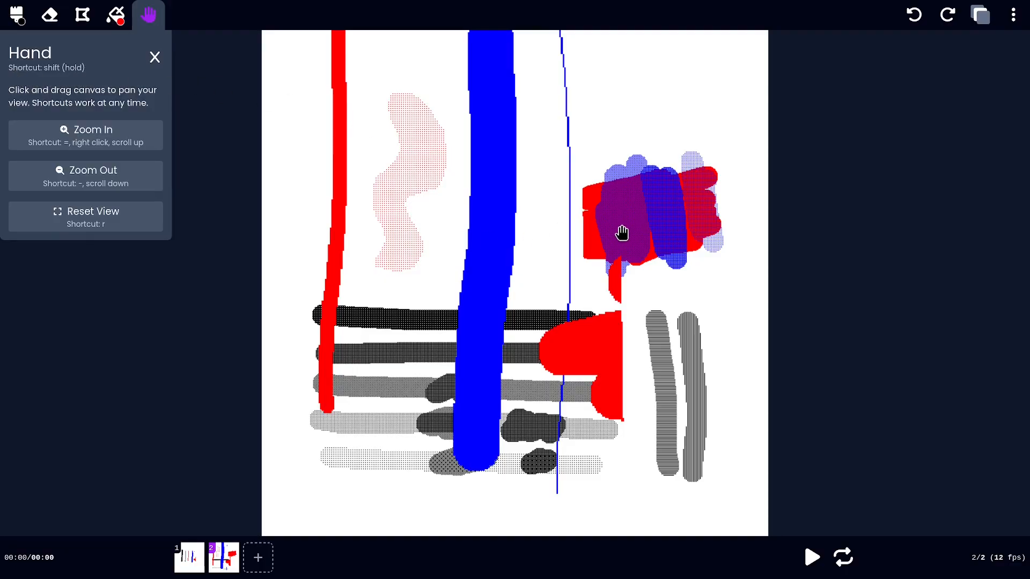
pyautogui.click(16, 14)
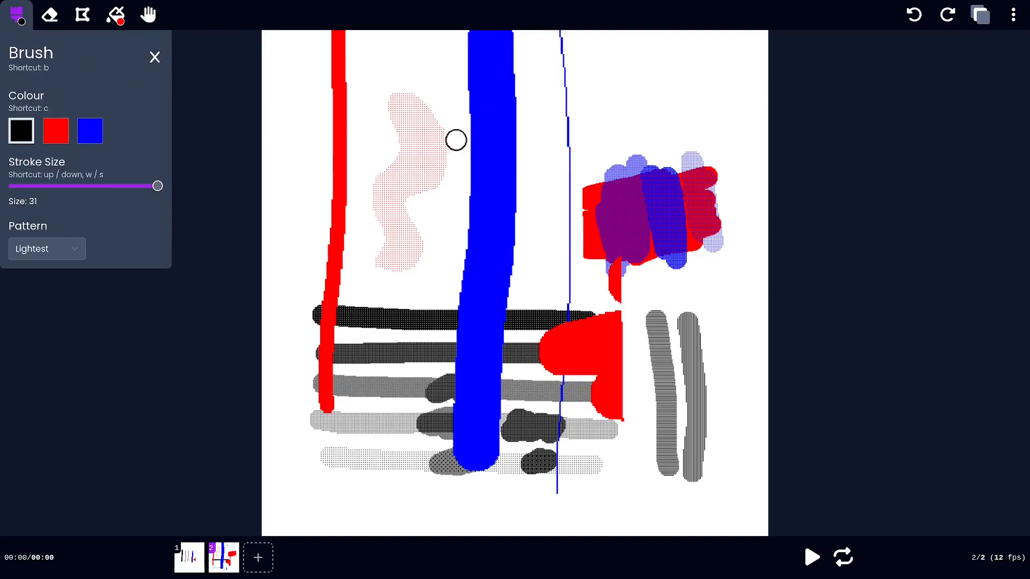
pyautogui.press('space')
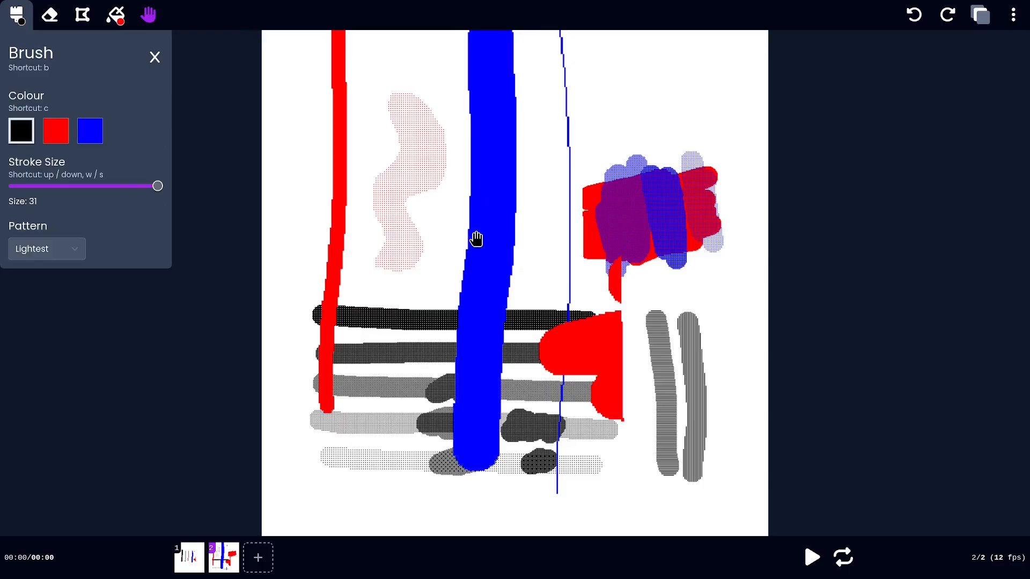
pyautogui.moveTo(564, 166)
pyautogui.mouseDown()
pyautogui.moveTo(604, 349)
pyautogui.moveTo(594, 109)
pyautogui.moveTo(462, 161)
pyautogui.moveTo(550, 201)
pyautogui.moveTo(593, 433)
pyautogui.moveTo(633, 420)
pyautogui.moveTo(538, 341)
pyautogui.mouseUp()
pyautogui.press('b')
pyautogui.press('F11')
pyautogui.press('F11')
# Step: Zoom in and out on the artwork with the Hand tool, pan across the enlarged areas and reset the view
pyautogui.click(150, 18)
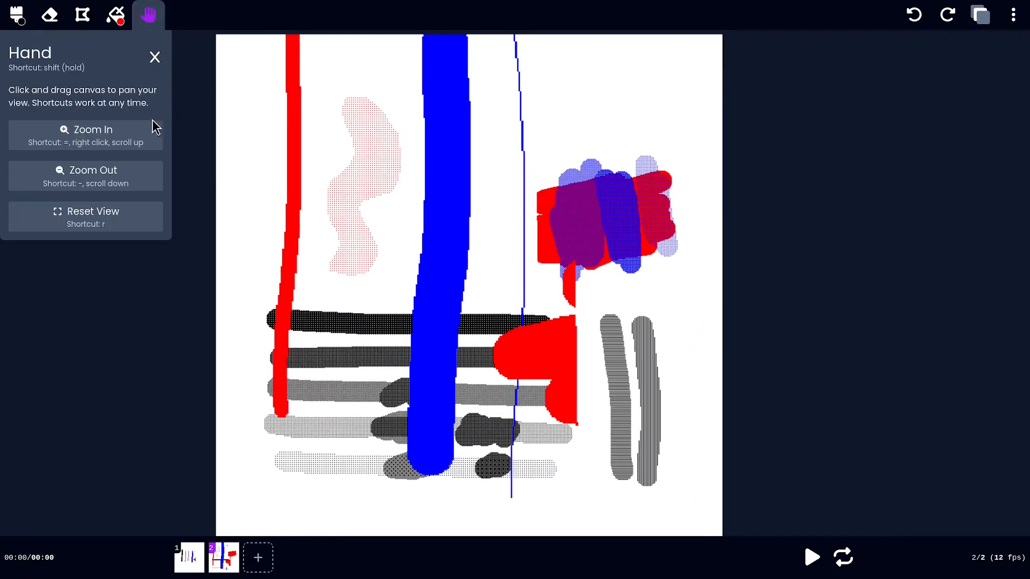
pyautogui.click(94, 140)
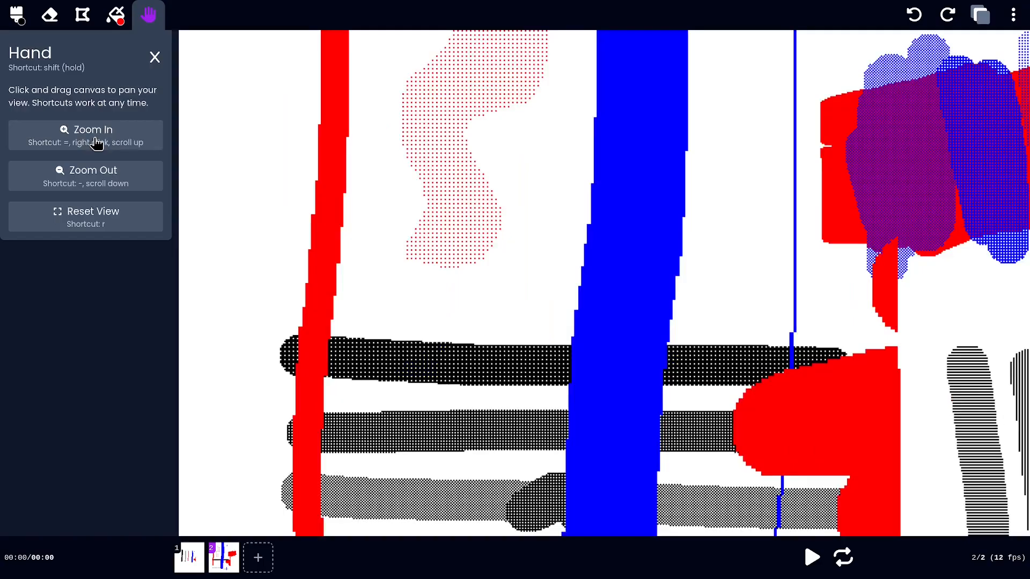
pyautogui.moveTo(641, 318); pyautogui.dragTo(260, 260)
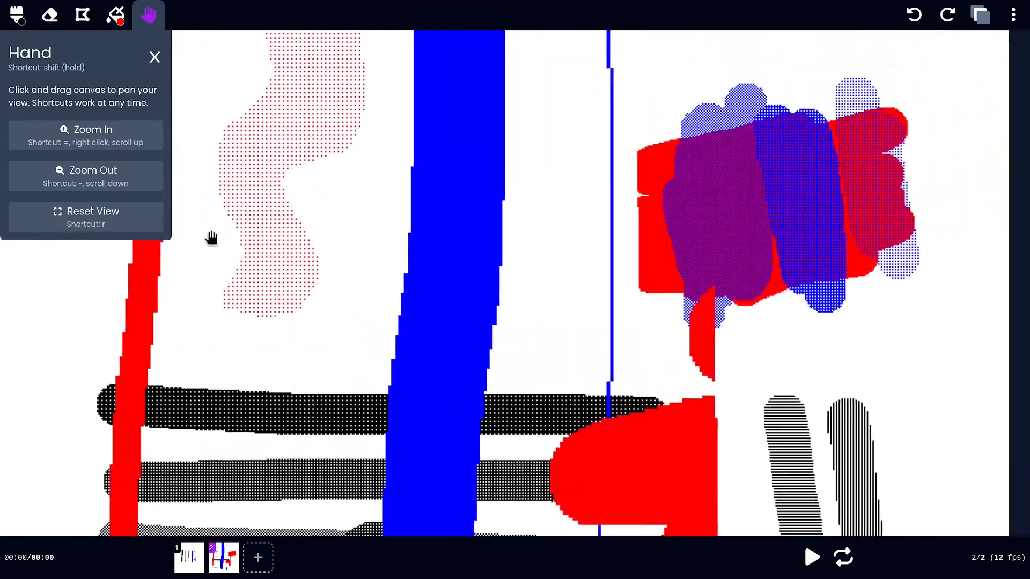
pyautogui.click(108, 173)
pyautogui.moveTo(387, 274); pyautogui.dragTo(457, 310)
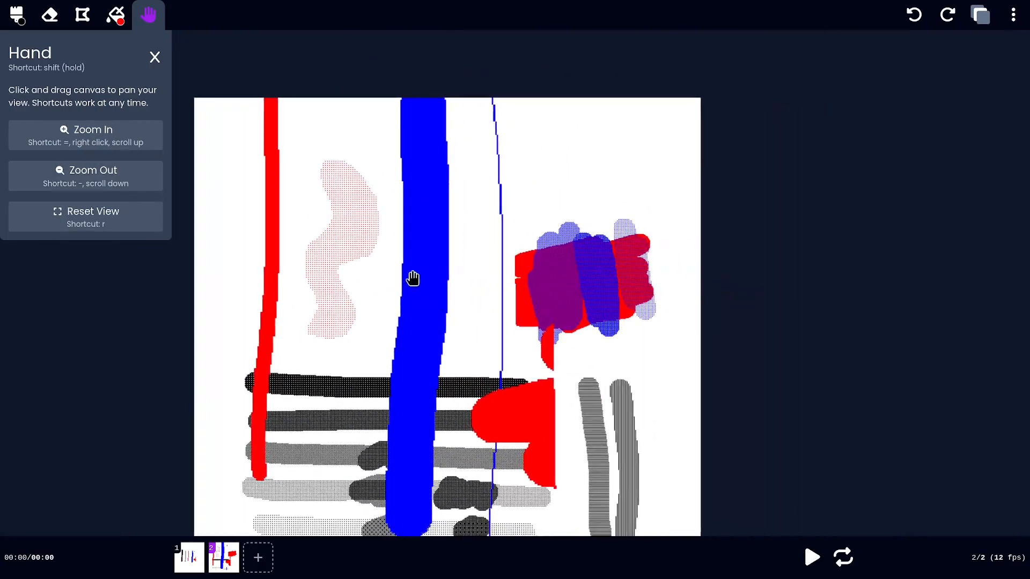
pyautogui.tripleClick(134, 136)
pyautogui.moveTo(799, 268); pyautogui.dragTo(428, 432)
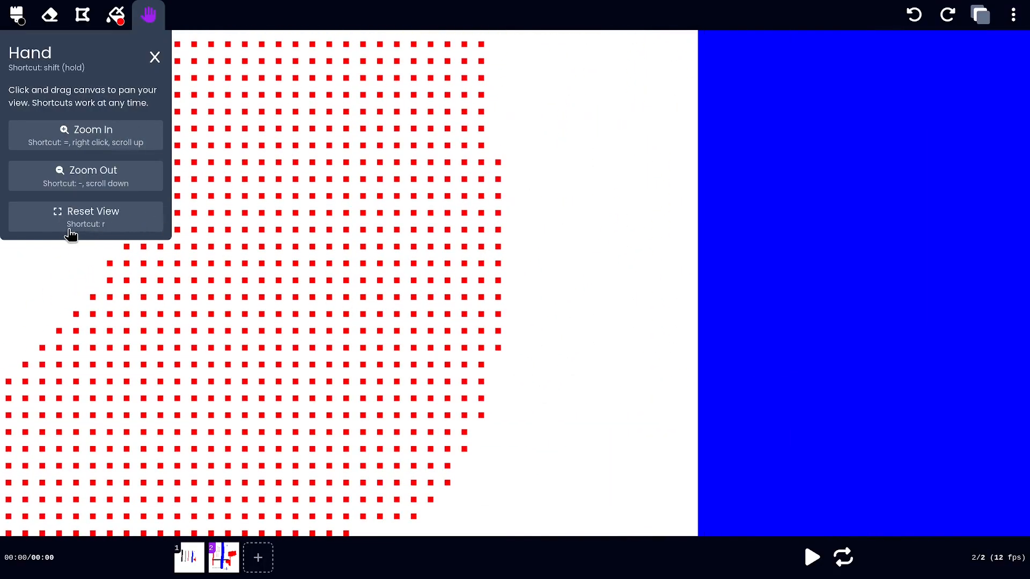
pyautogui.press('r')
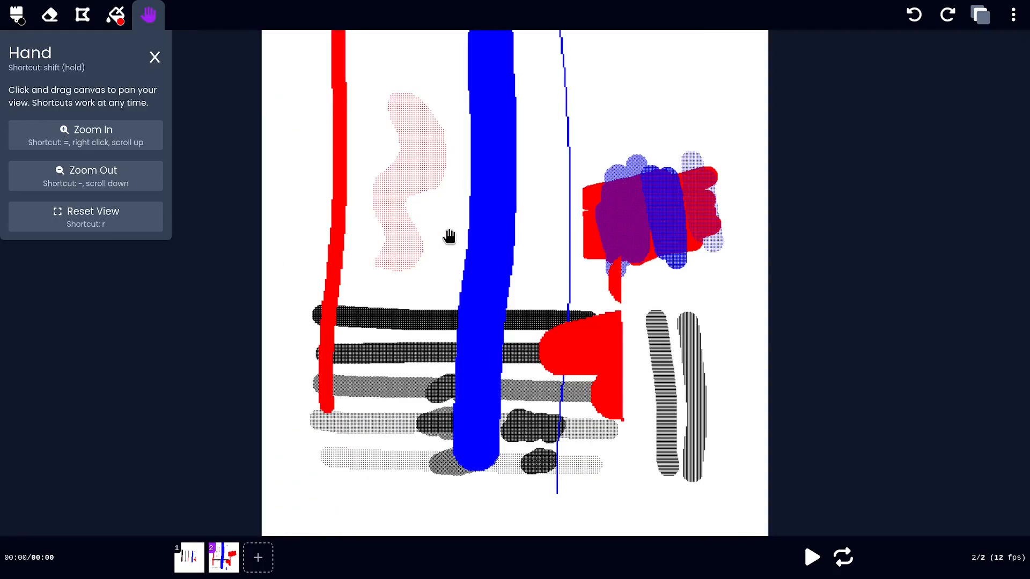
# Step: Brush a short diagonal black stroke in the Lightest pattern above the overlapping red and blue patch
pyautogui.press('b')
pyautogui.moveTo(617, 114); pyautogui.dragTo(703, 70)
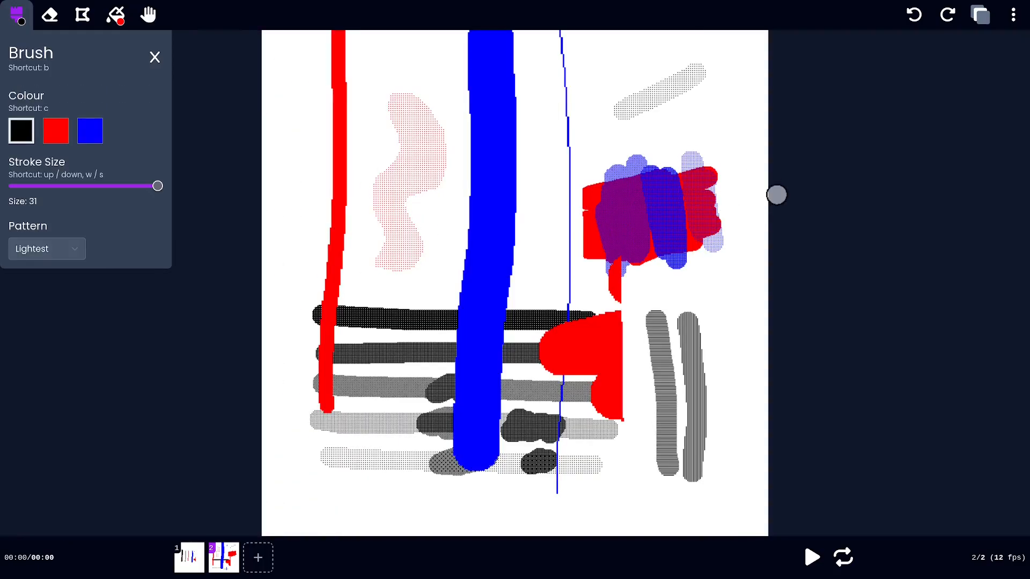
# Step: Add a third frame and scribble a solid black shape across its middle with the size 31 brush
pyautogui.click(979, 21)
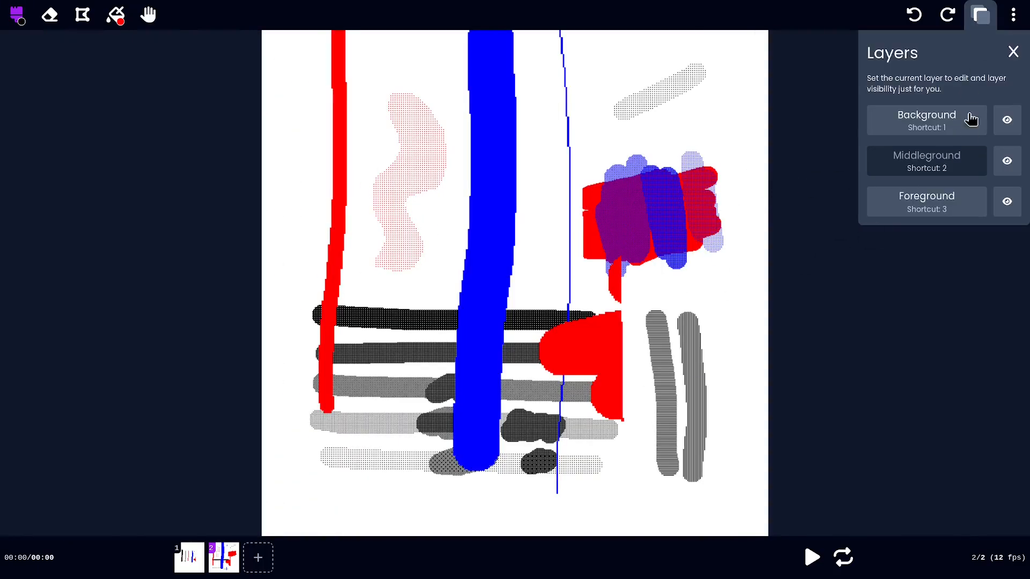
pyautogui.click(258, 558)
pyautogui.press('b')
pyautogui.moveTo(434, 277)
pyautogui.mouseDown()
pyautogui.moveTo(590, 218)
pyautogui.moveTo(598, 310)
pyautogui.moveTo(617, 304)
pyautogui.moveTo(569, 215)
pyautogui.moveTo(604, 281)
pyautogui.moveTo(556, 320)
pyautogui.mouseUp()
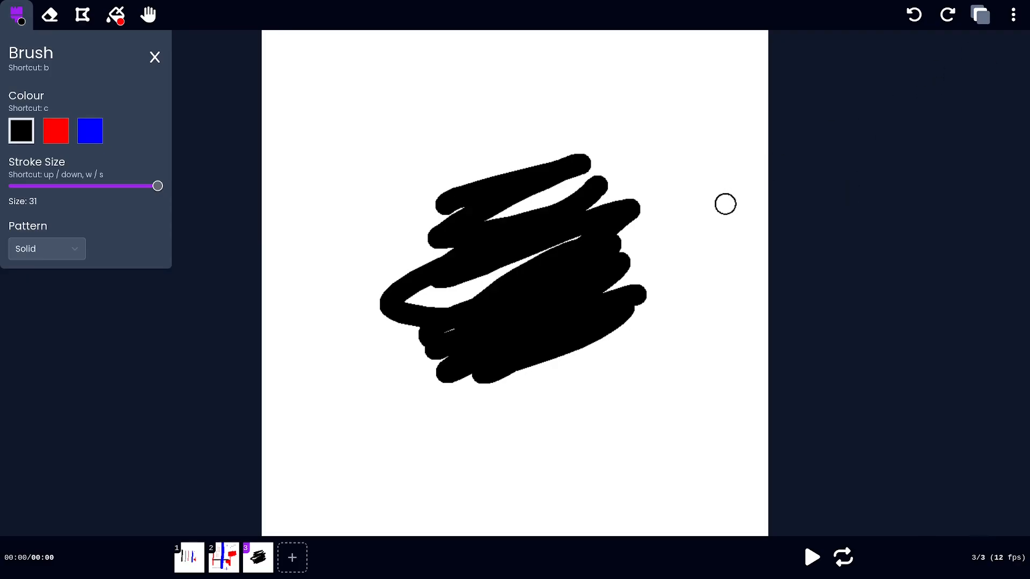
# Step: Switch to the Background layer and scribble a solid blue patch behind the right side of the black scribble
pyautogui.click(983, 17)
pyautogui.click(942, 125)
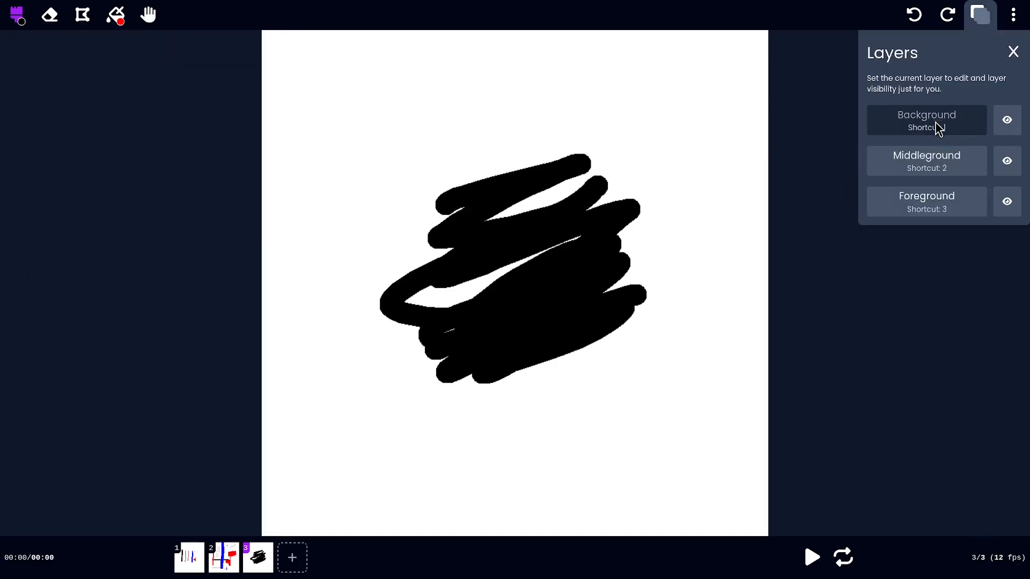
pyautogui.click(45, 99)
pyautogui.click(14, 21)
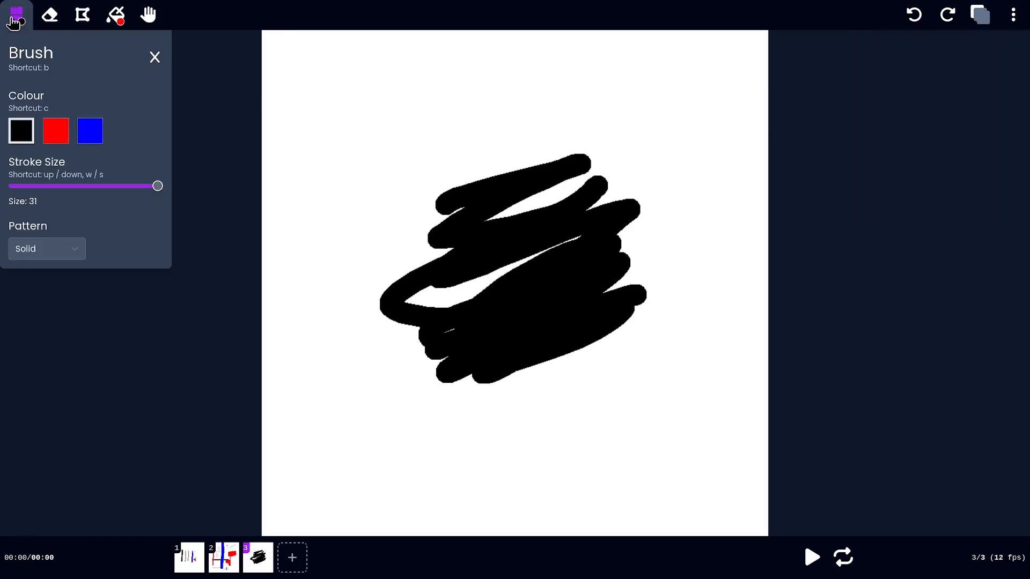
pyautogui.click(80, 128)
pyautogui.moveTo(598, 150)
pyautogui.mouseDown()
pyautogui.moveTo(635, 285)
pyautogui.moveTo(616, 350)
pyautogui.moveTo(618, 329)
pyautogui.moveTo(596, 334)
pyautogui.moveTo(570, 276)
pyautogui.mouseUp()
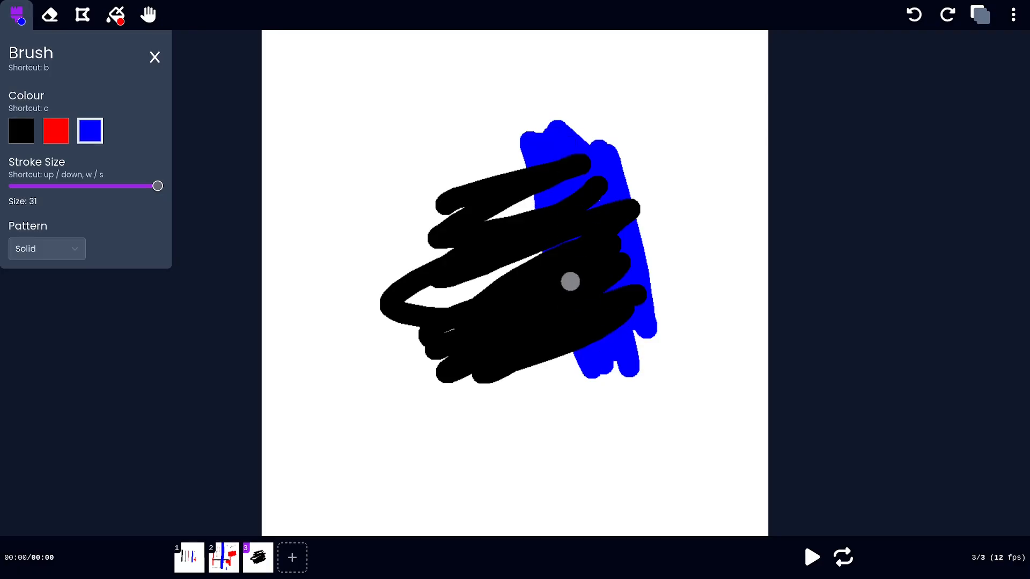
# Step: Switch to the Foreground layer and scribble diagonal solid red strokes over the black and blue artwork
pyautogui.click(984, 19)
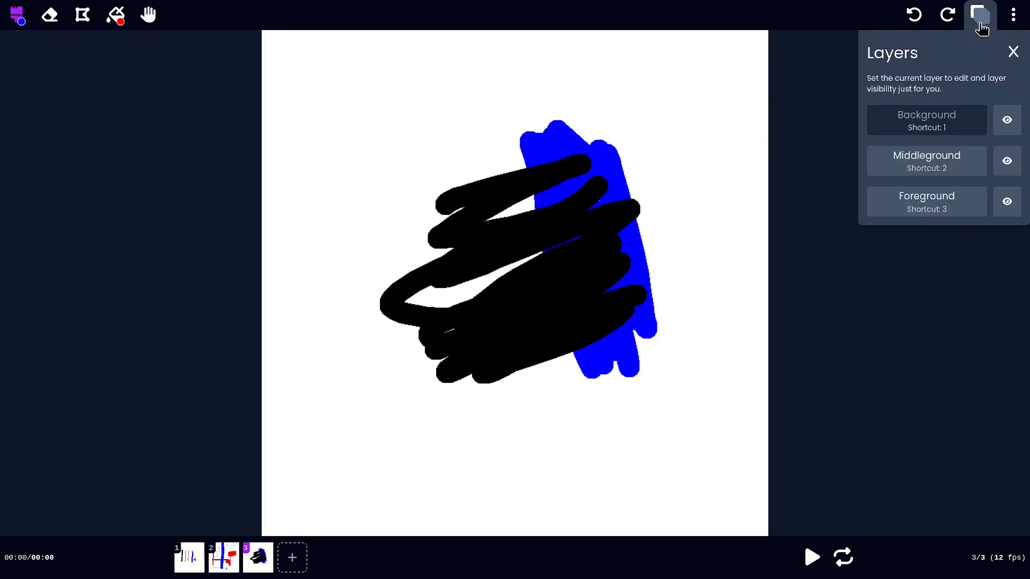
pyautogui.click(942, 202)
pyautogui.click(21, 23)
pyautogui.click(20, 22)
pyautogui.click(56, 131)
pyautogui.moveTo(531, 180)
pyautogui.mouseDown()
pyautogui.moveTo(513, 262)
pyautogui.moveTo(578, 129)
pyautogui.moveTo(409, 341)
pyautogui.mouseUp()
# Step: Hide and show the Background, Middleground and Foreground layers one at a time to inspect what each contains
pyautogui.click(980, 17)
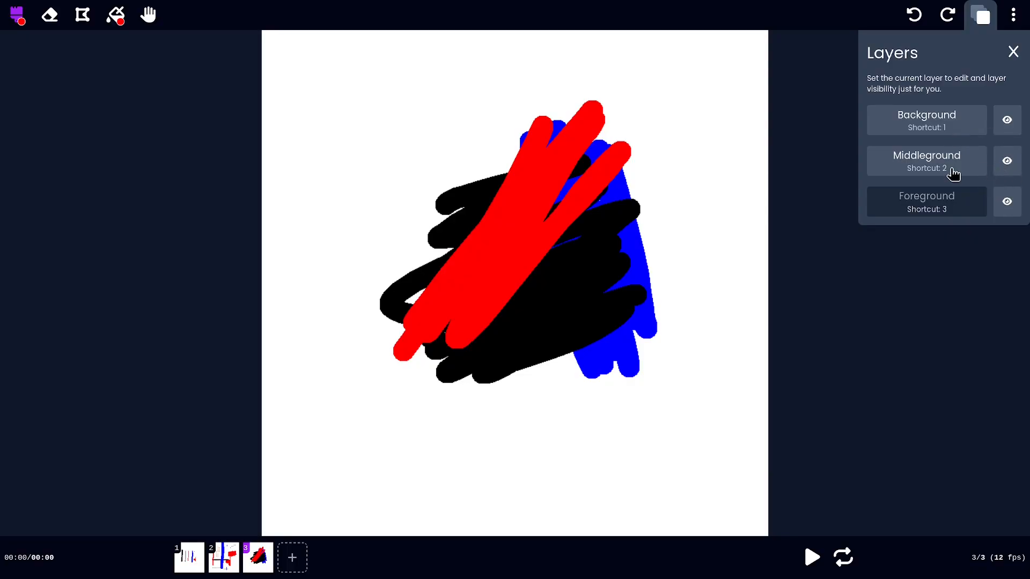
pyautogui.click(1003, 130)
pyautogui.click(1004, 130)
pyautogui.click(1007, 160)
pyautogui.click(1007, 160)
pyautogui.click(1007, 205)
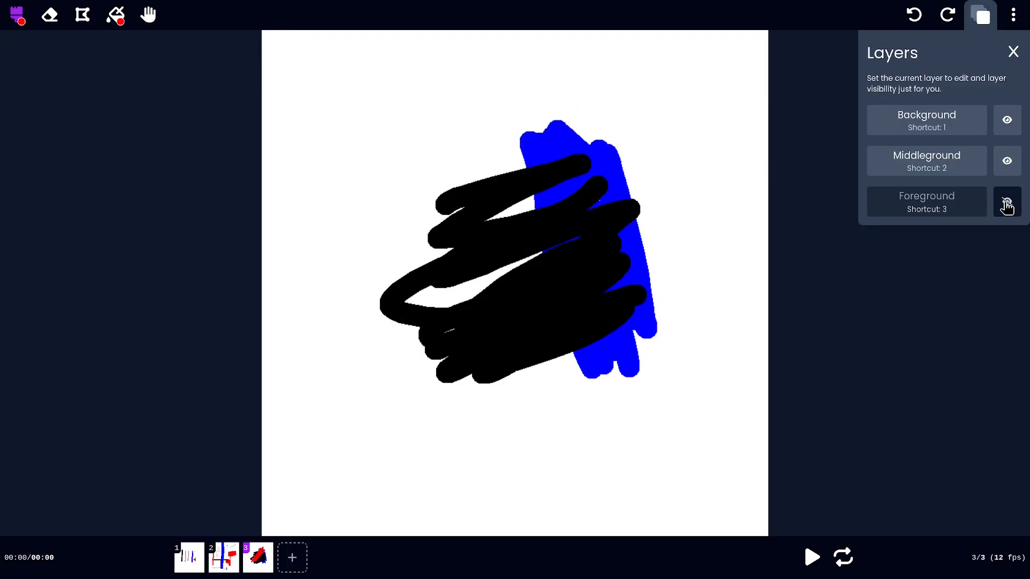
pyautogui.click(1007, 205)
pyautogui.click(1007, 162)
pyautogui.click(1007, 162)
pyautogui.click(1009, 127)
pyautogui.click(1009, 127)
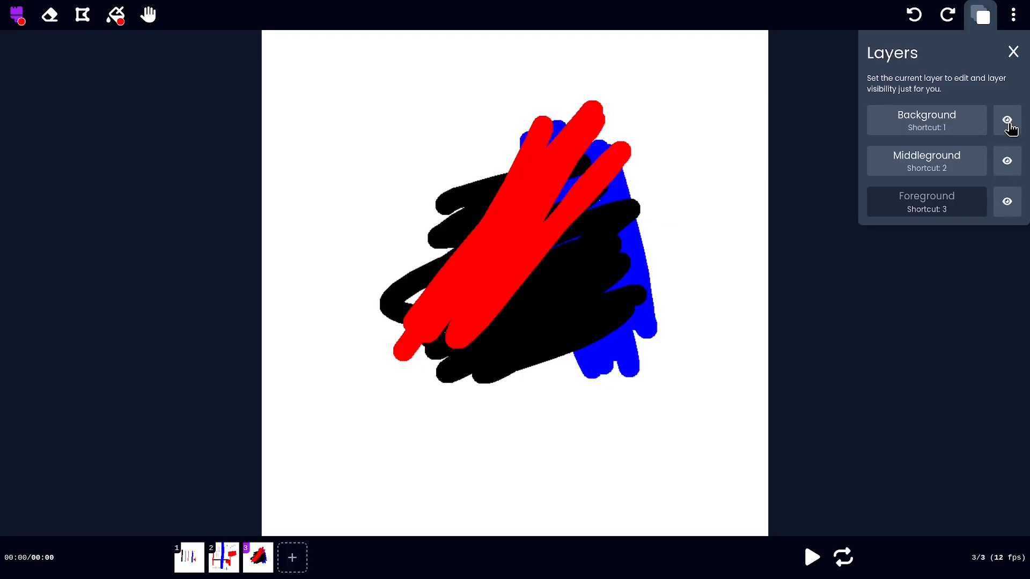
# Step: Isolate the Background layer's blue scribble by hiding the Middleground and Foreground layers, and show both layers again
pyautogui.click(1010, 163)
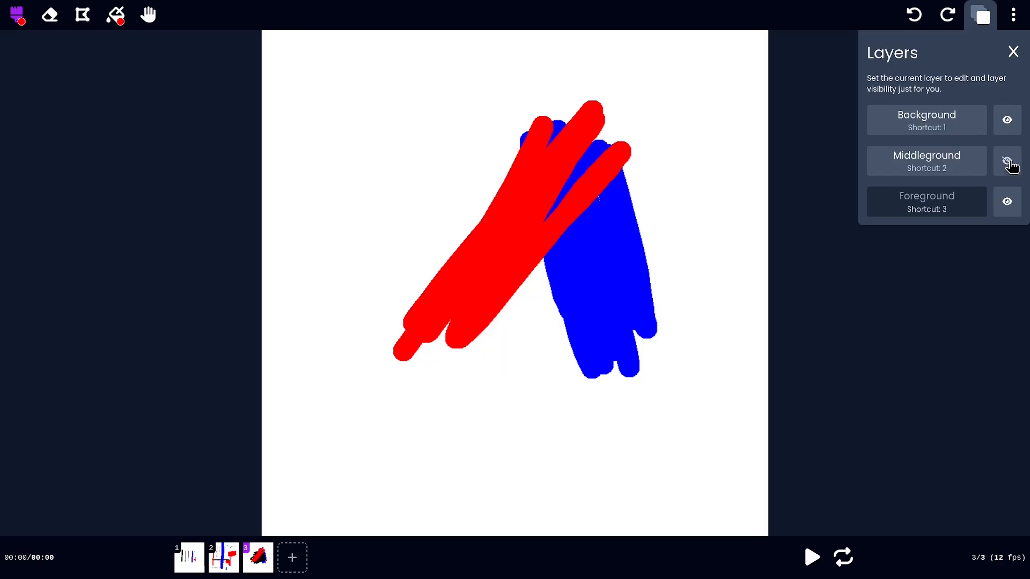
pyautogui.click(1007, 204)
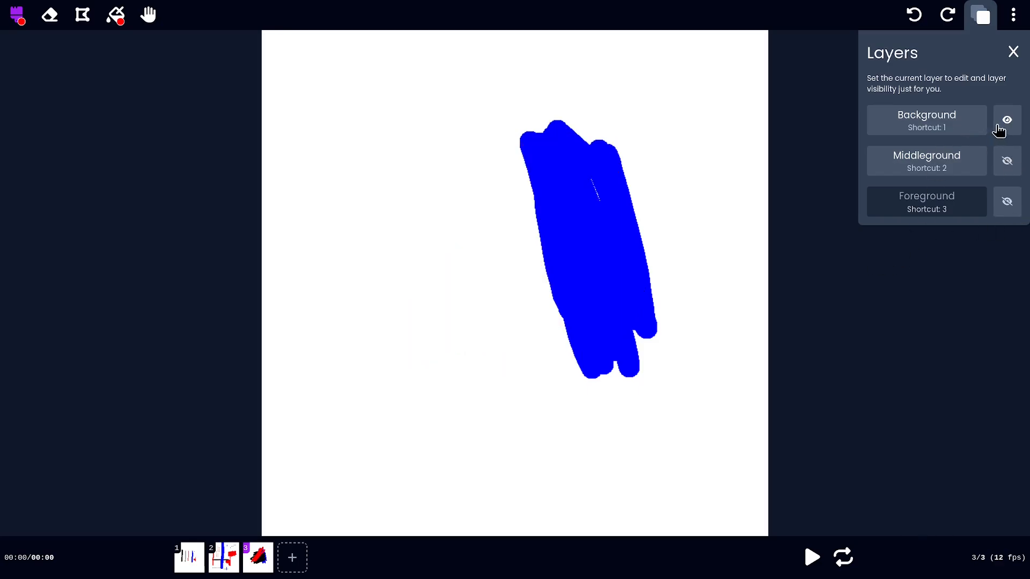
pyautogui.click(1007, 161)
pyautogui.click(1007, 202)
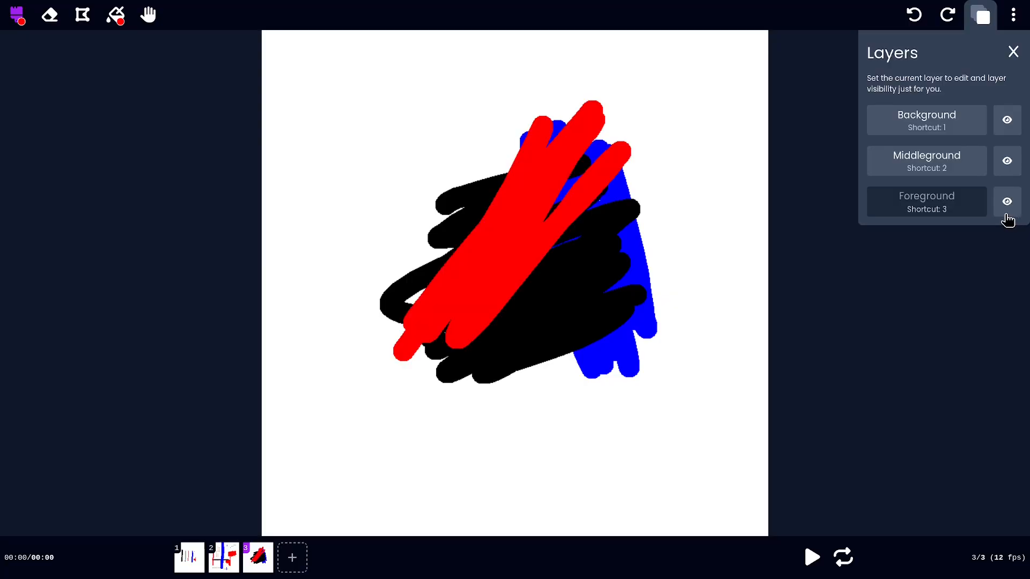
# Step: Make the Background layer active and set the Brush colour to black, leaving the Brush as the current tool
pyautogui.click(779, 223)
pyautogui.press('1')
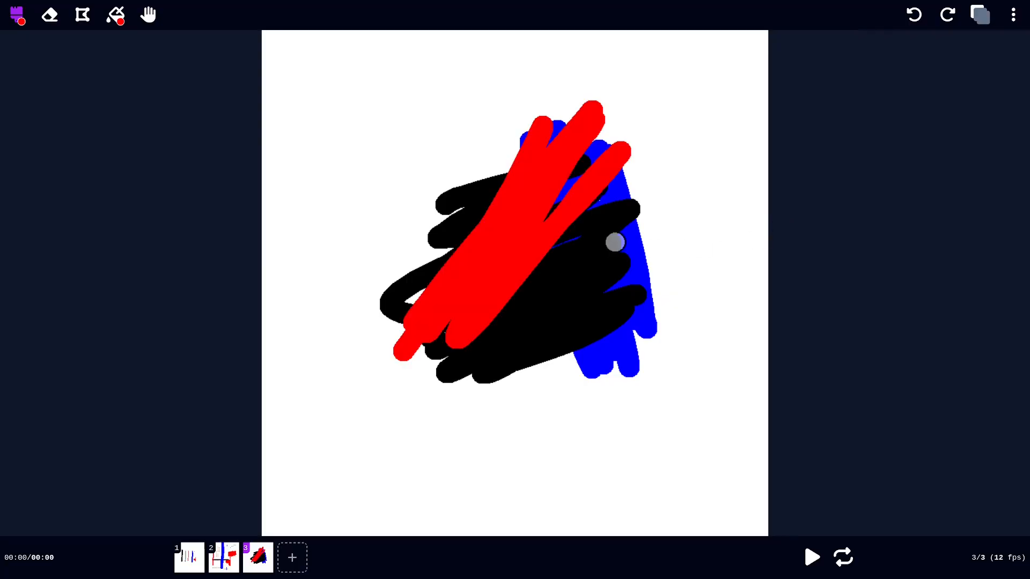
pyautogui.click(18, 20)
pyautogui.click(25, 137)
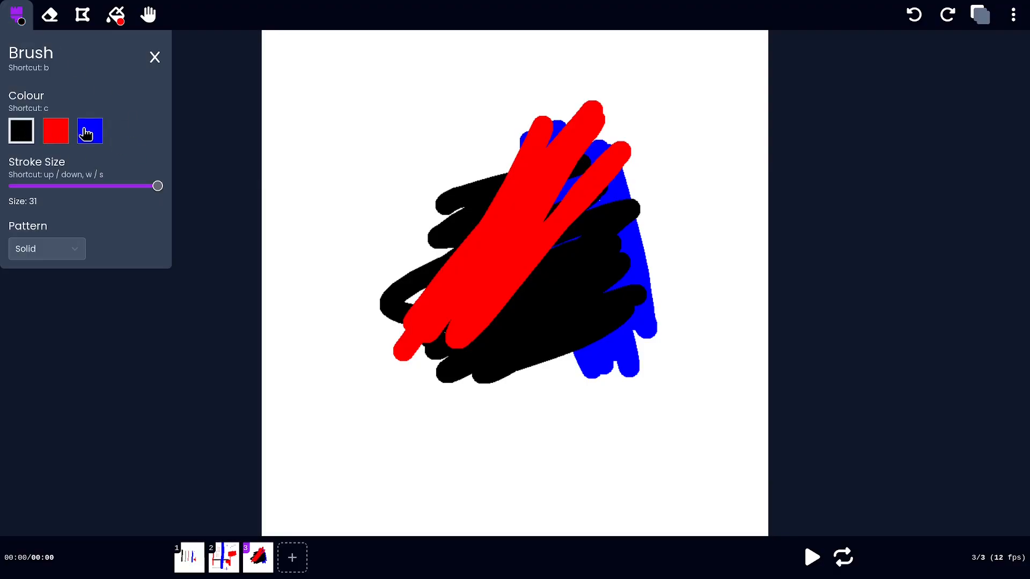
pyautogui.click(114, 19)
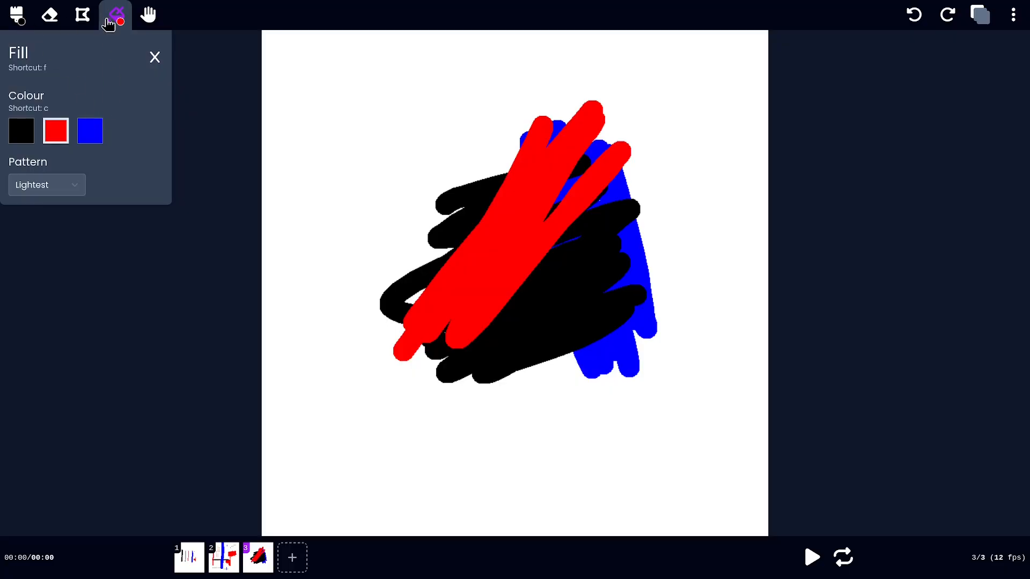
pyautogui.click(18, 22)
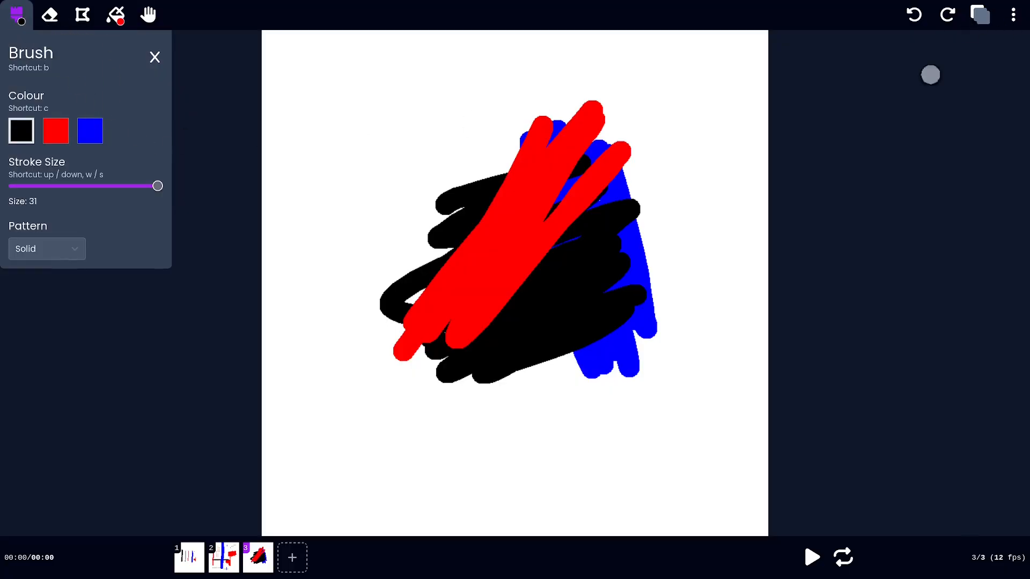
# Step: In frame 3's colour palette, change the Foreground layer's red to green and check frame 2 for comparison
pyautogui.click(1013, 15)
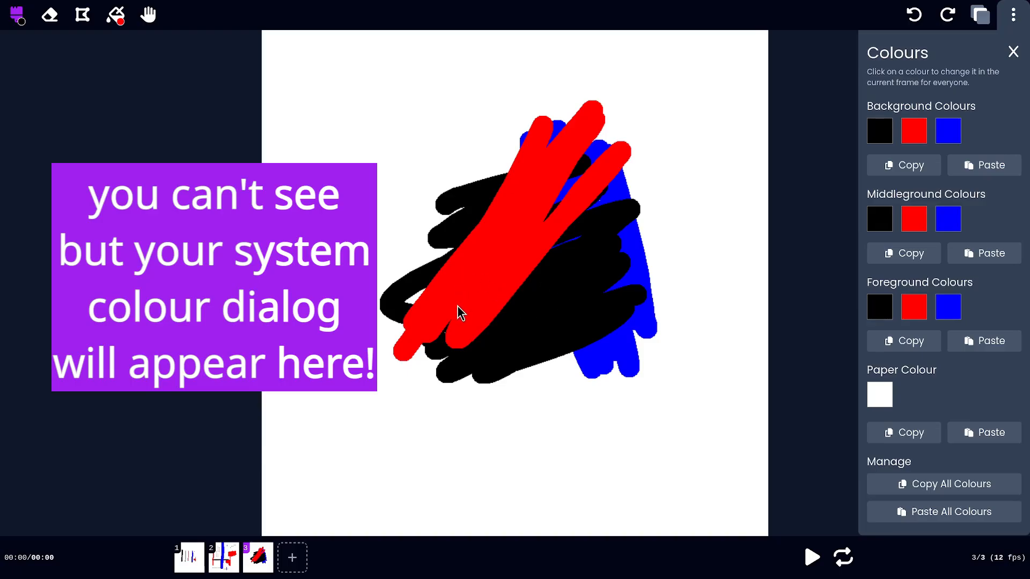
pyautogui.click(606, 354)
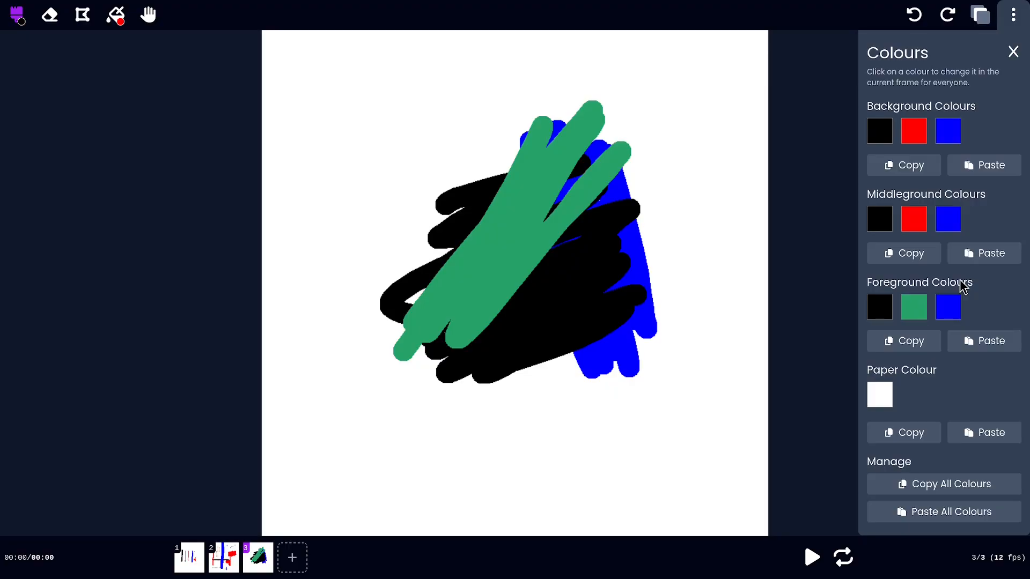
pyautogui.click(231, 566)
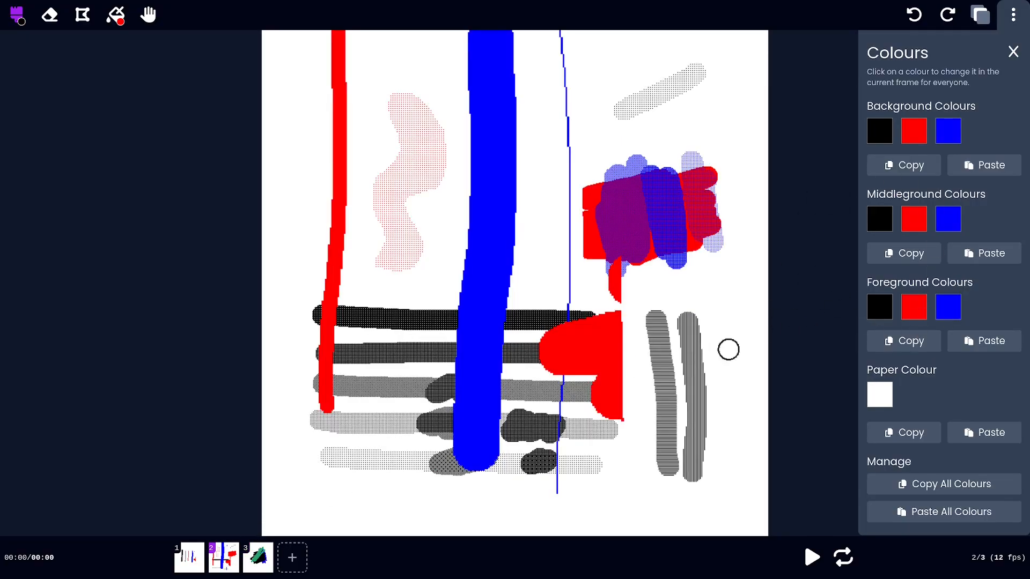
pyautogui.click(263, 561)
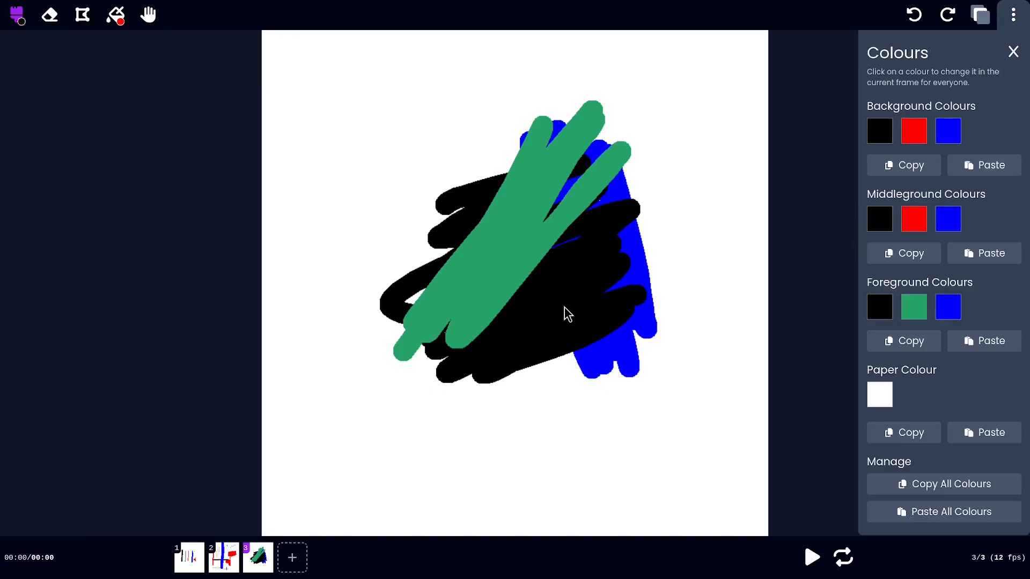
# Step: In frame 3's palette, change the Middleground layer's black to light purple and the Background layer's blue to orange
pyautogui.click(598, 349)
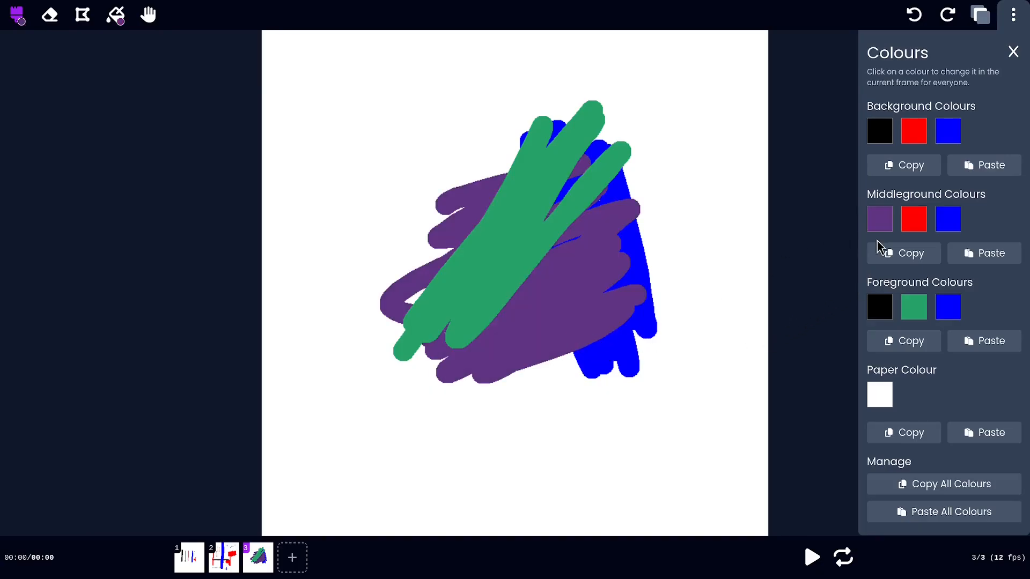
pyautogui.click(603, 350)
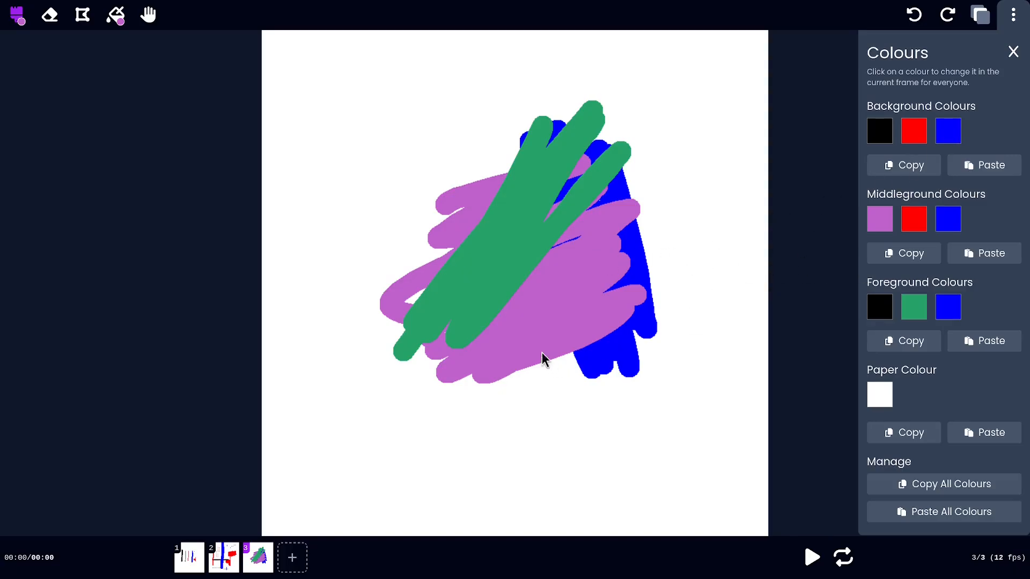
pyautogui.click(615, 366)
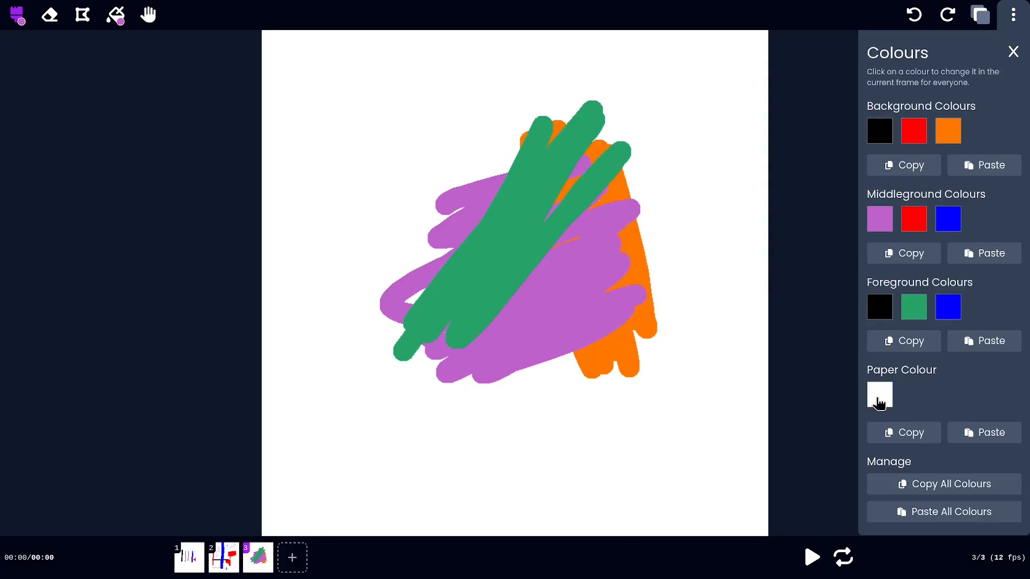
# Step: Set frame 3's paper colour to black and compare it with the previous frame
pyautogui.click(731, 272)
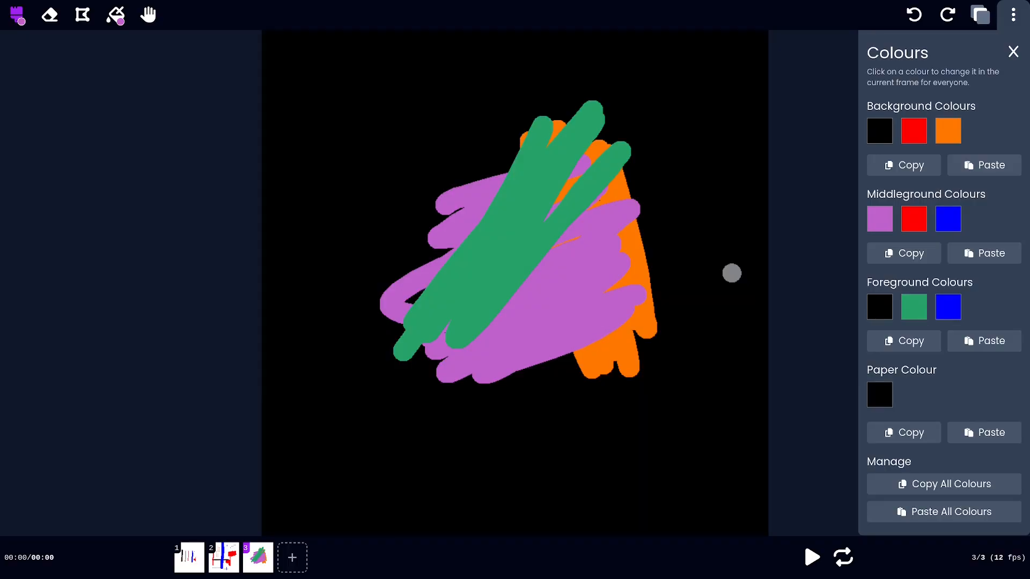
pyautogui.press('Left')
pyautogui.press('Right')
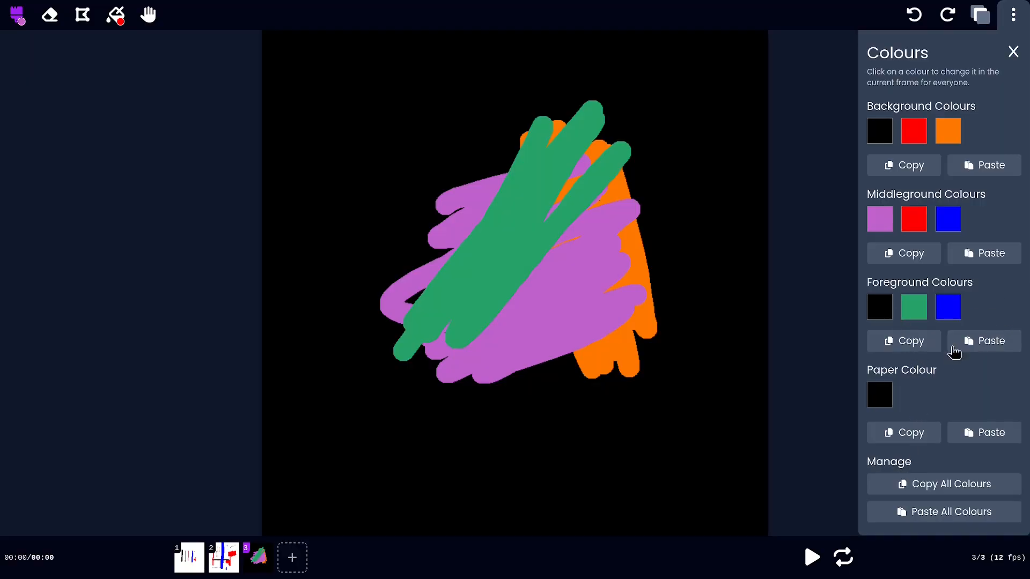
# Step: Copy frame 3's Foreground colours and paste them over frame 2's Foreground and Middleground colours
pyautogui.click(914, 344)
pyautogui.press('Left')
pyautogui.click(976, 342)
pyautogui.click(982, 255)
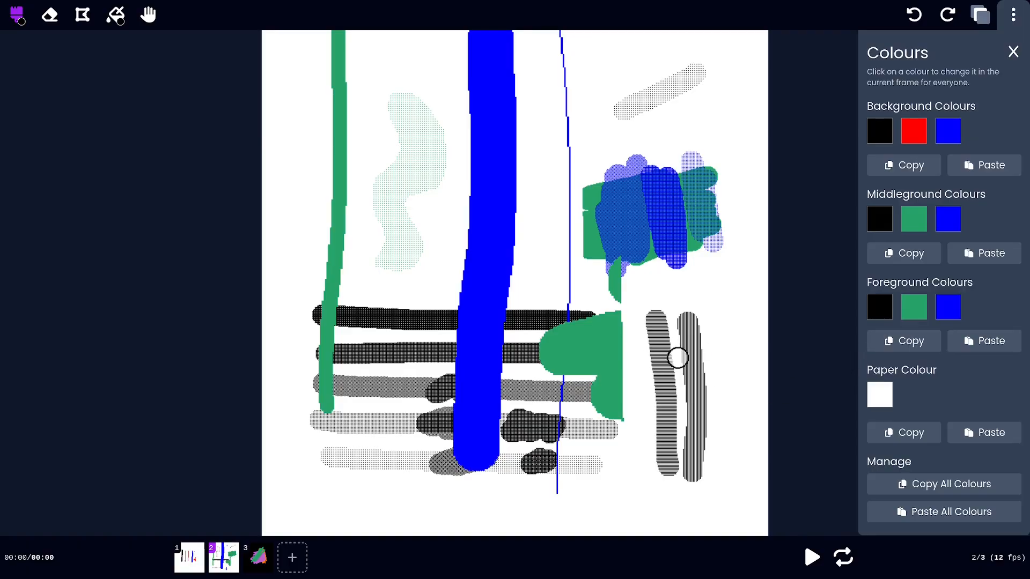
# Step: Copy all of frame 3's colours and paste the full set onto frame 2
pyautogui.press('Right')
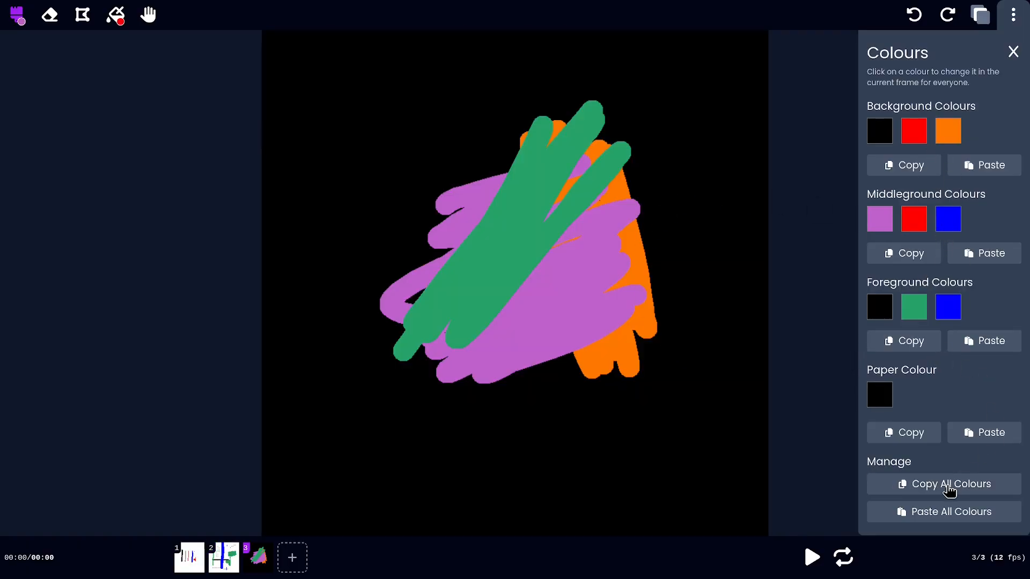
pyautogui.press('Left')
pyautogui.click(973, 520)
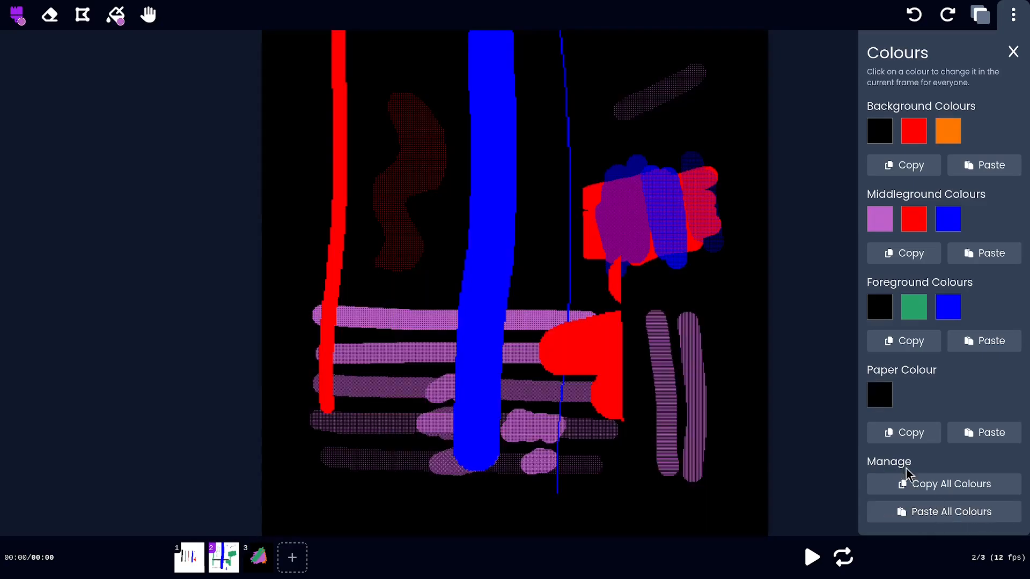
# Step: Restore frame 2's palette by pasting all the colours copied from frame 1, and add a blank fourth frame
pyautogui.press('Left')
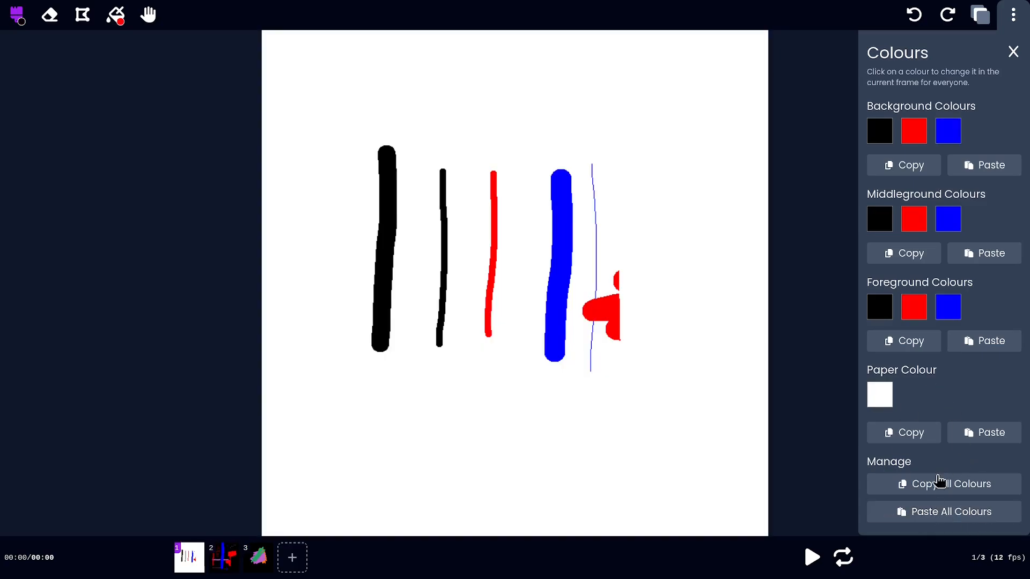
pyautogui.press('Right')
pyautogui.press('Right')
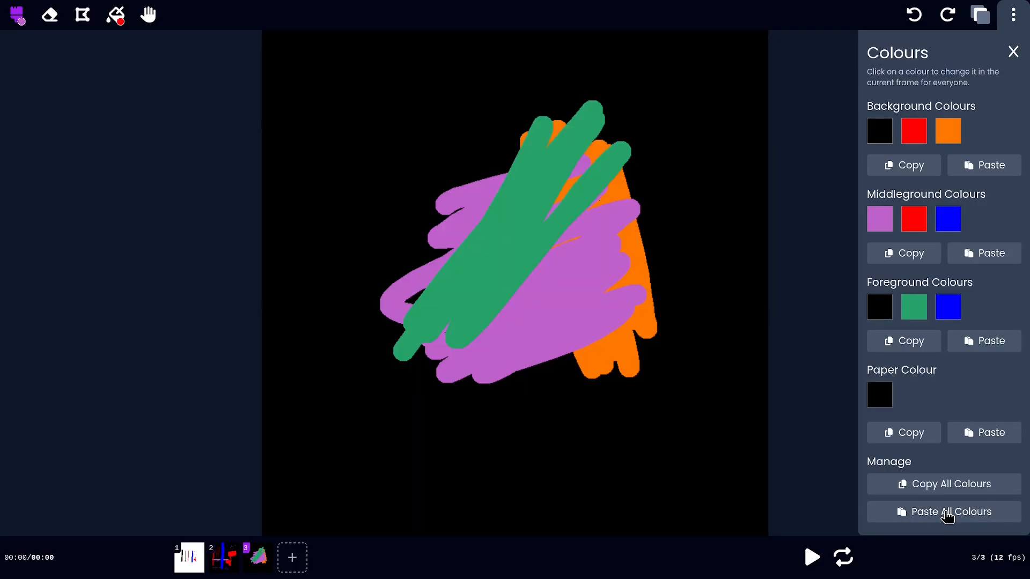
pyautogui.press('Right')
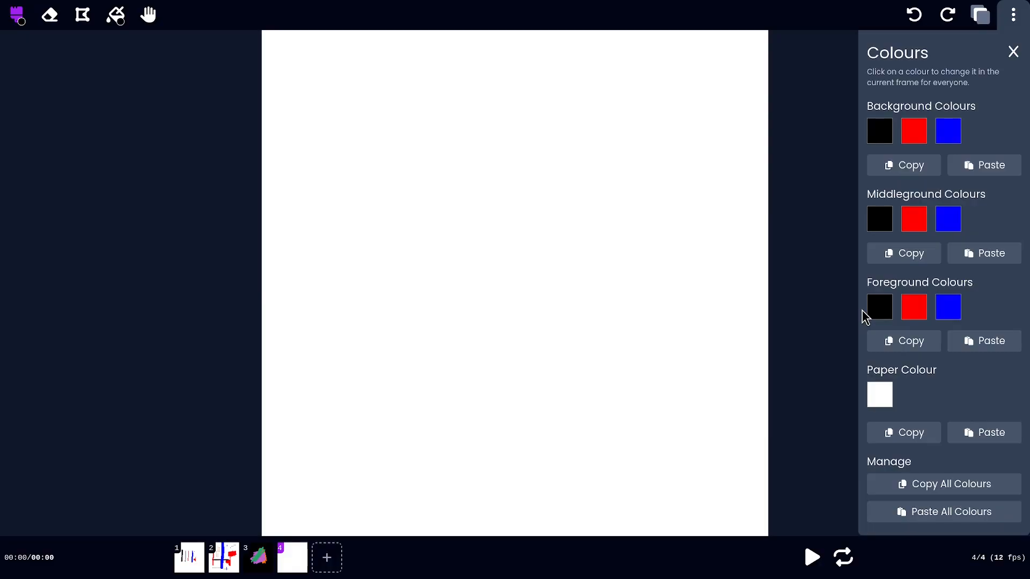
# Step: Paint a red circle near the middle of the first frame with the solid size 31 Brush and add a second frame
pyautogui.click(17, 15)
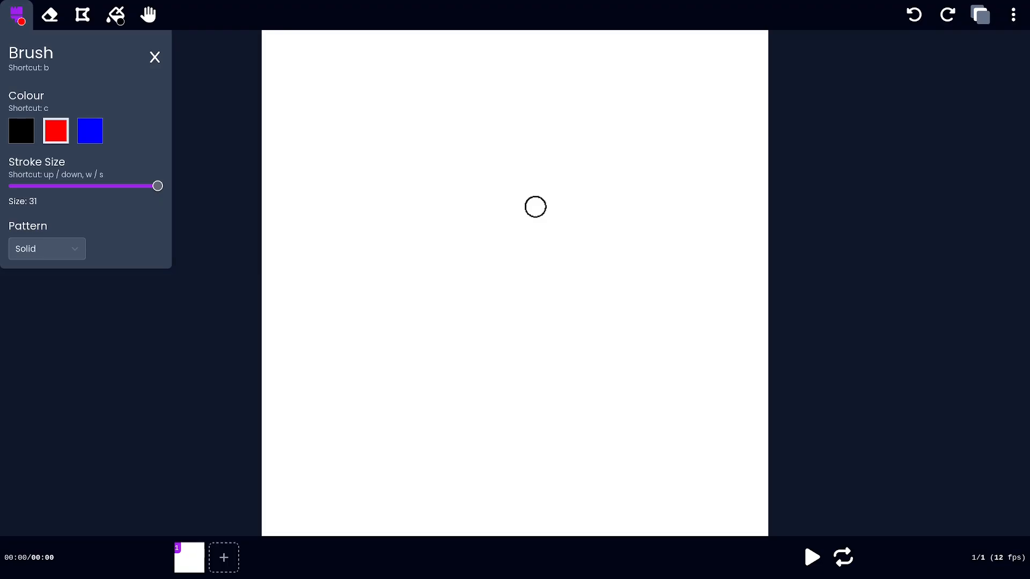
pyautogui.moveTo(322, 415); pyautogui.dragTo(351, 398)
pyautogui.hotkey('ctrl', 'z')
pyautogui.moveTo(517, 211)
pyautogui.mouseDown()
pyautogui.moveTo(462, 224)
pyautogui.moveTo(549, 256)
pyautogui.moveTo(501, 221)
pyautogui.mouseUp()
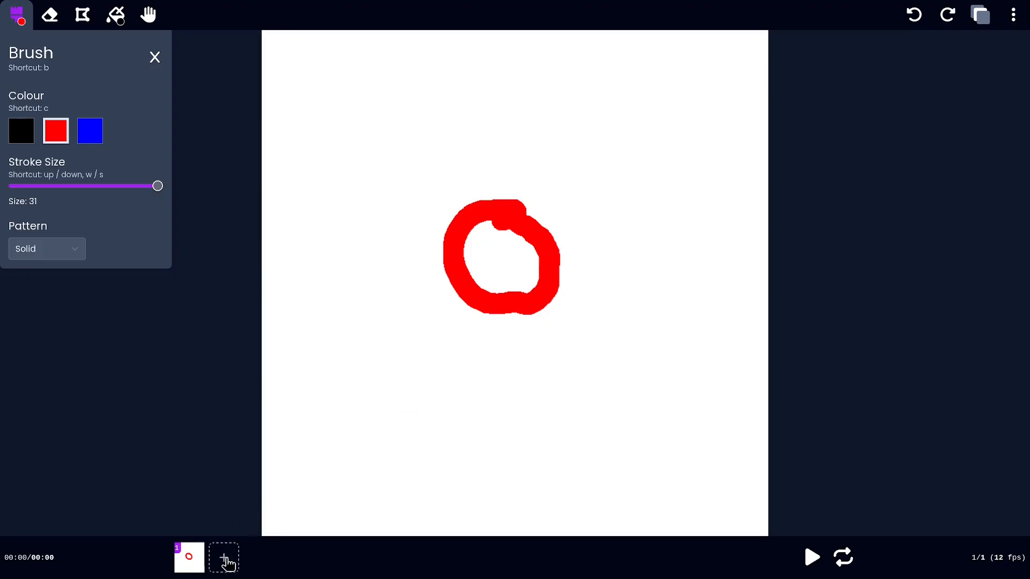
pyautogui.click(230, 564)
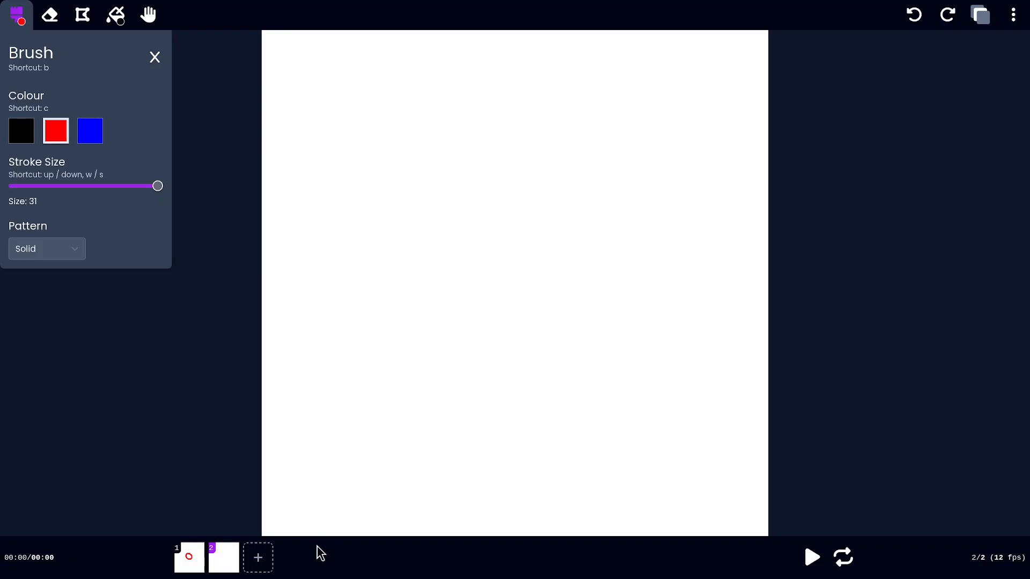
# Step: Flip back and forth between frames 1 and 2 to compare the circle drawing with the blank frame
pyautogui.press('Left')
pyautogui.press('Right')
pyautogui.press('Left')
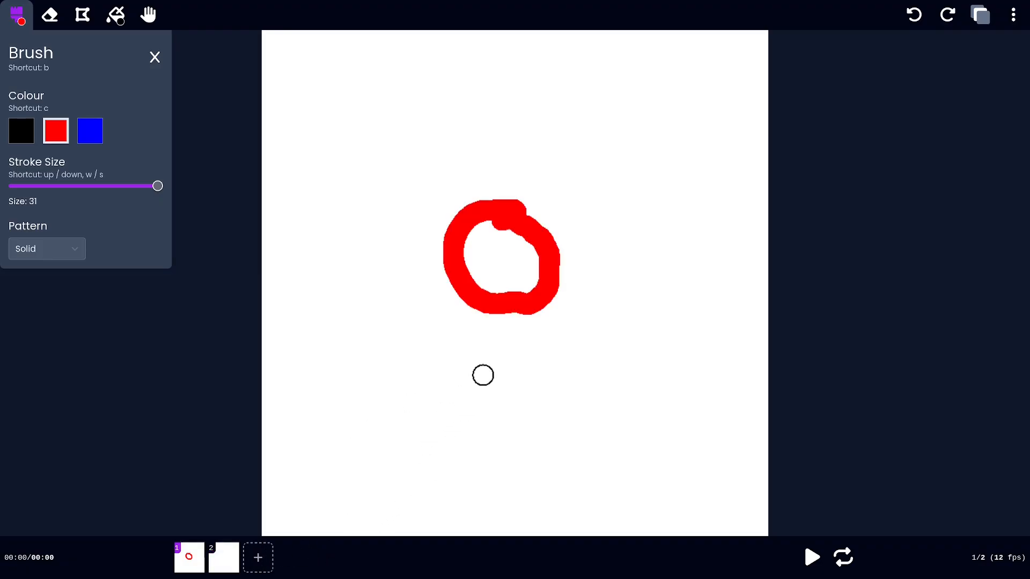
pyautogui.press('Right')
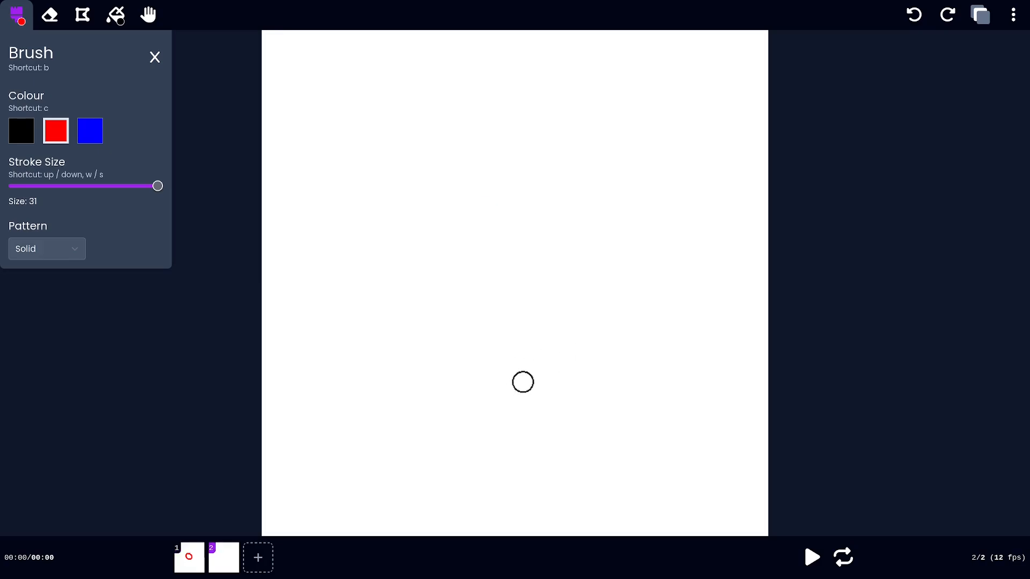
pyautogui.press('Left')
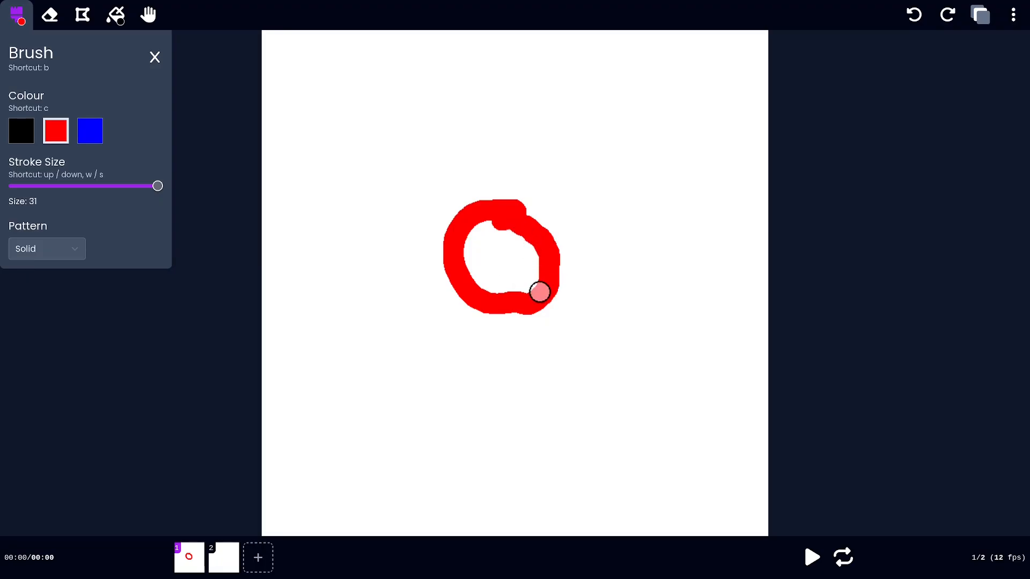
pyautogui.press('Right')
pyautogui.press('Left')
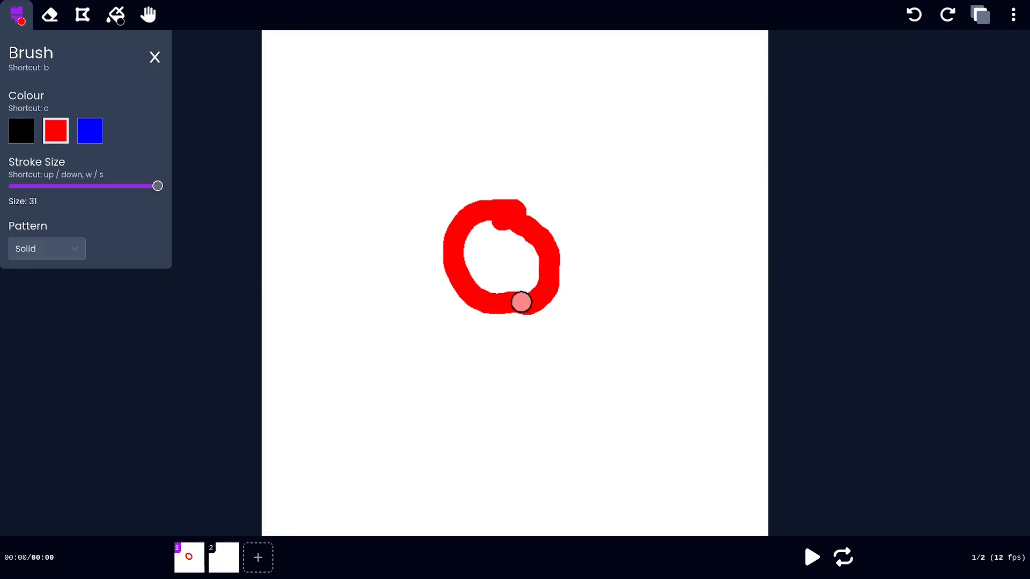
pyautogui.press('Right')
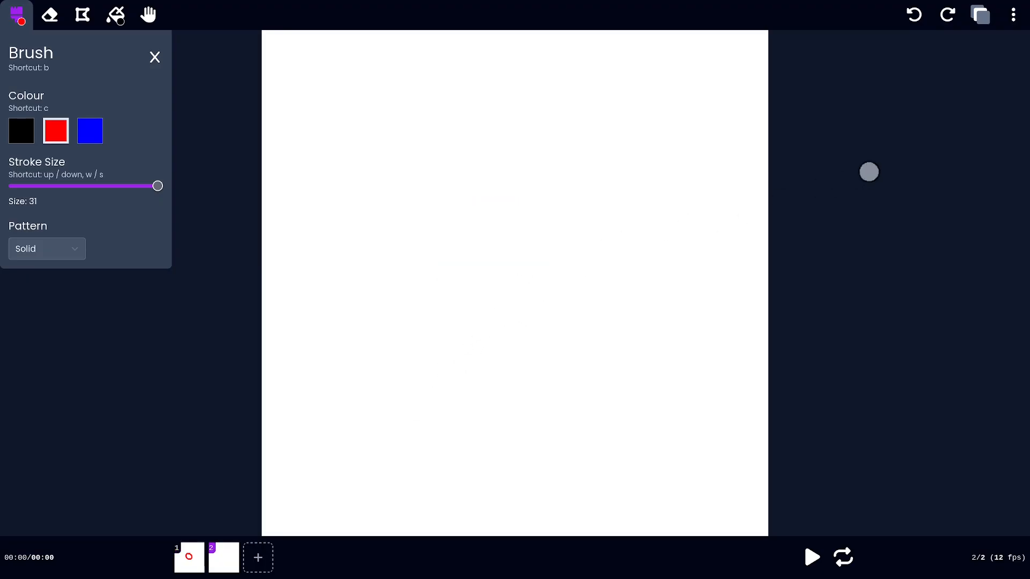
pyautogui.press('Left')
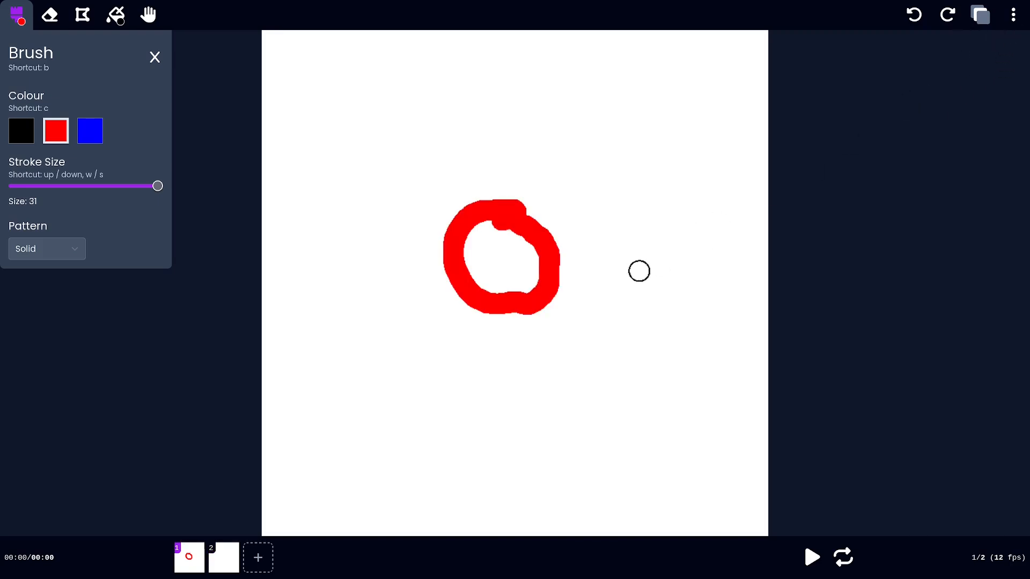
pyautogui.press('Right')
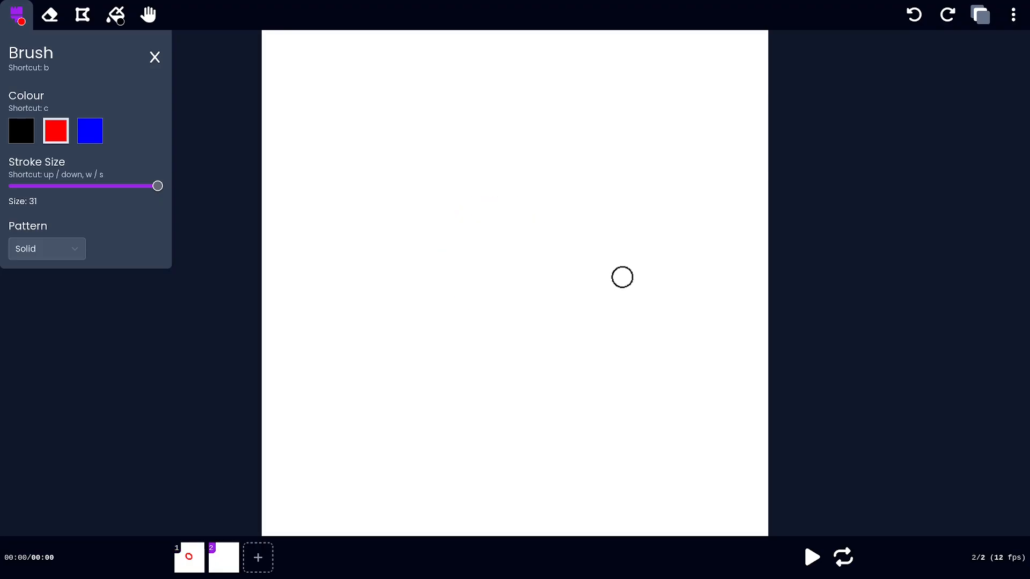
pyautogui.press('Left')
pyautogui.press('Right')
pyautogui.press('Left')
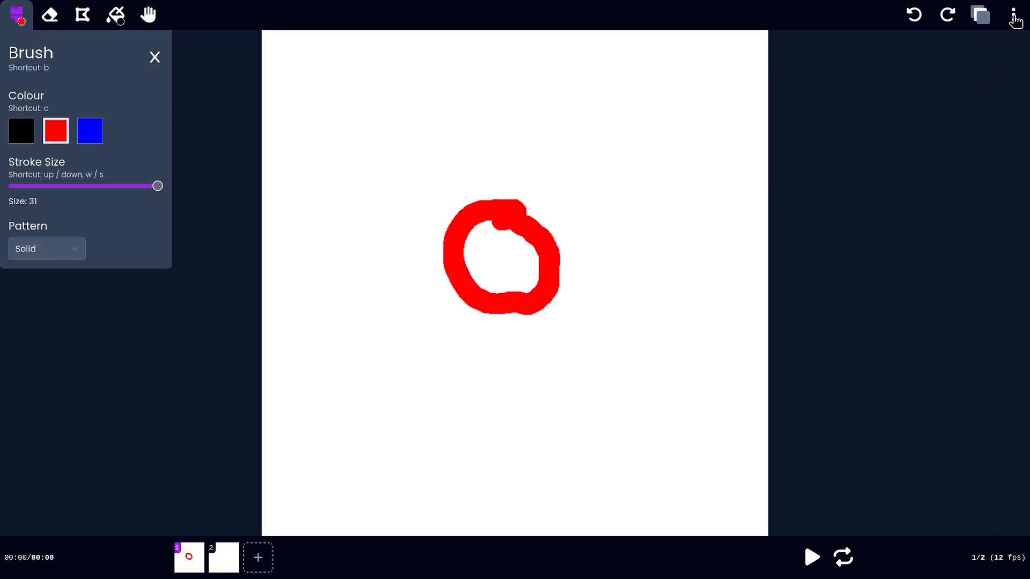
# Step: Turn on the onion skin's Show Previous Frame option and go to frame 2
pyautogui.click(1013, 16)
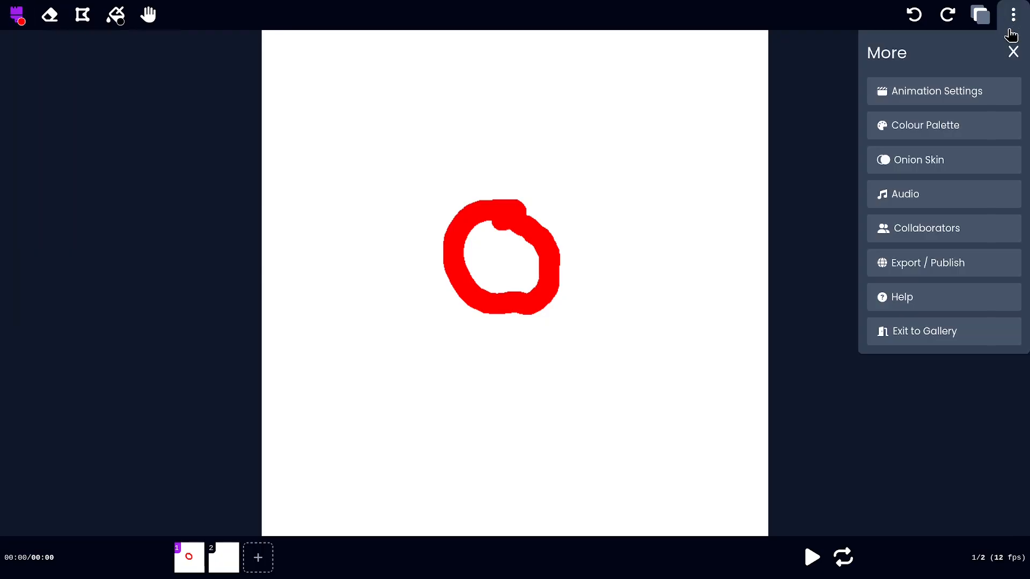
pyautogui.click(944, 166)
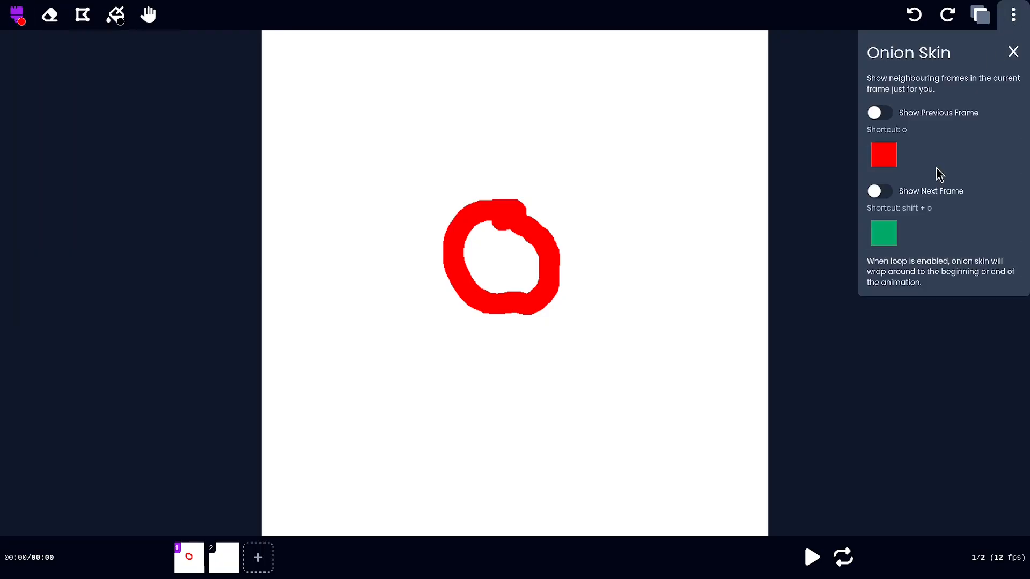
pyautogui.click(882, 114)
pyautogui.press('Right')
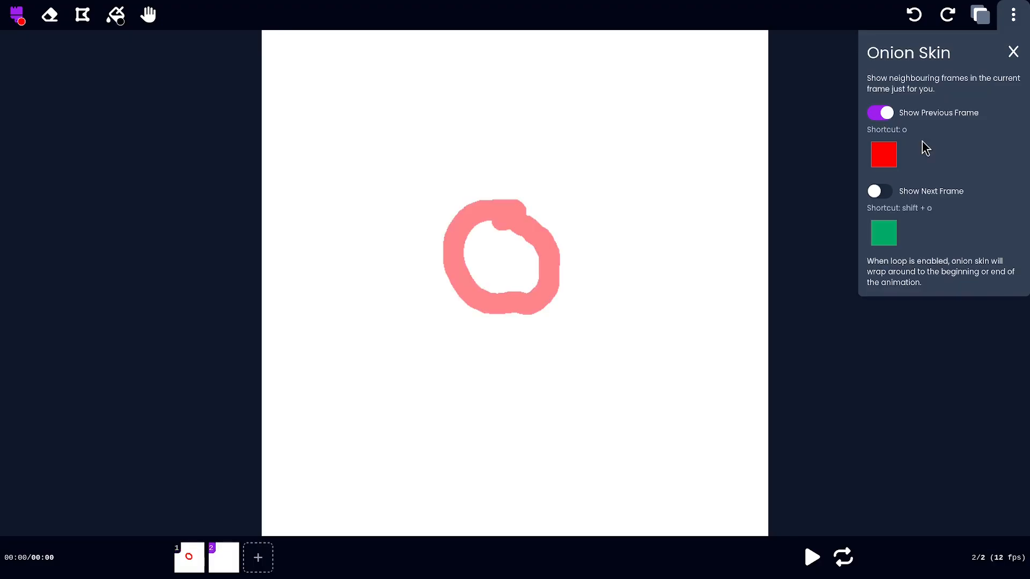
# Step: Try the onion skin's Show Next Frame option, switch it off again and close the onion skin settings
pyautogui.click(883, 192)
pyautogui.click(882, 193)
pyautogui.click(881, 201)
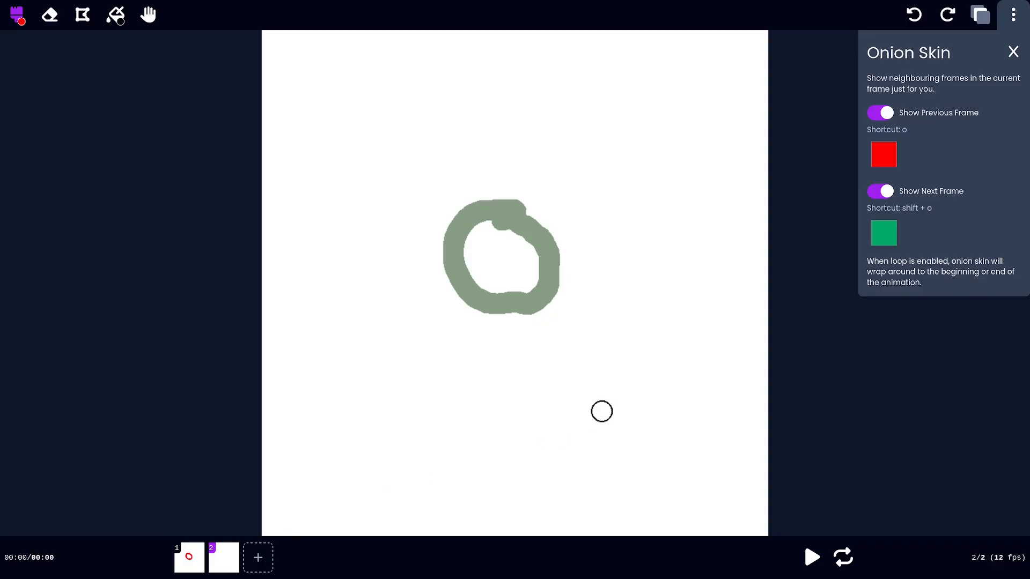
pyautogui.click(885, 197)
pyautogui.click(1012, 52)
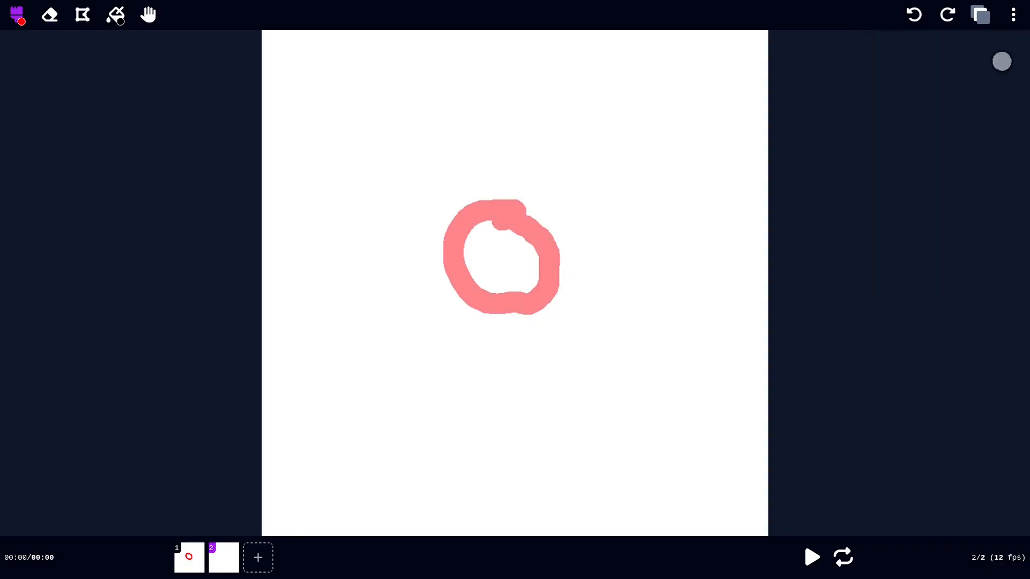
# Step: Paint a red circle on frame 2 slightly below the onion-skinned circle, redoing the first attempt
pyautogui.moveTo(546, 244)
pyautogui.mouseDown()
pyautogui.moveTo(490, 239)
pyautogui.moveTo(457, 301)
pyautogui.moveTo(517, 329)
pyautogui.mouseUp()
pyautogui.hotkey('ctrl', 'z')
pyautogui.moveTo(529, 248)
pyautogui.mouseDown()
pyautogui.moveTo(499, 239)
pyautogui.moveTo(468, 315)
pyautogui.moveTo(552, 289)
pyautogui.moveTo(528, 252)
pyautogui.mouseUp()
# Step: Add frames 3 and 4 and paint a red circle on each, lower than the preceding frame's onion-skinned circle
pyautogui.press('n')
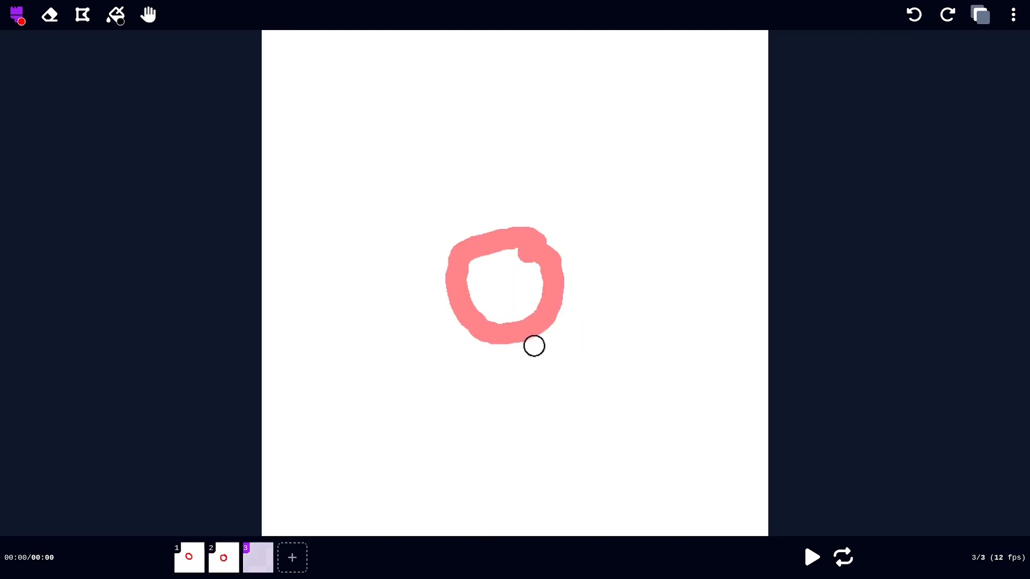
pyautogui.moveTo(555, 310)
pyautogui.mouseDown()
pyautogui.moveTo(503, 297)
pyautogui.moveTo(485, 386)
pyautogui.moveTo(536, 306)
pyautogui.mouseUp()
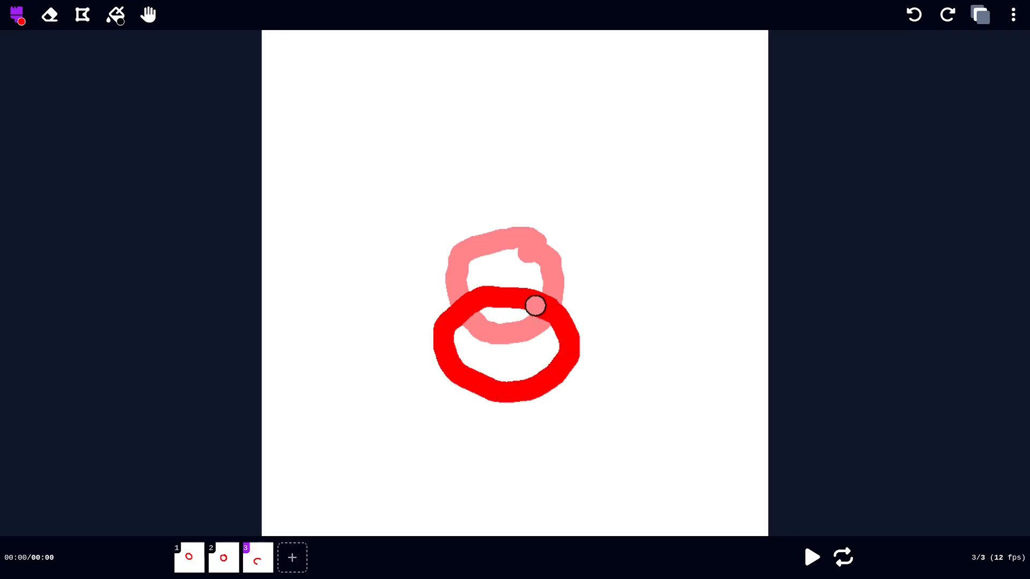
pyautogui.press('n')
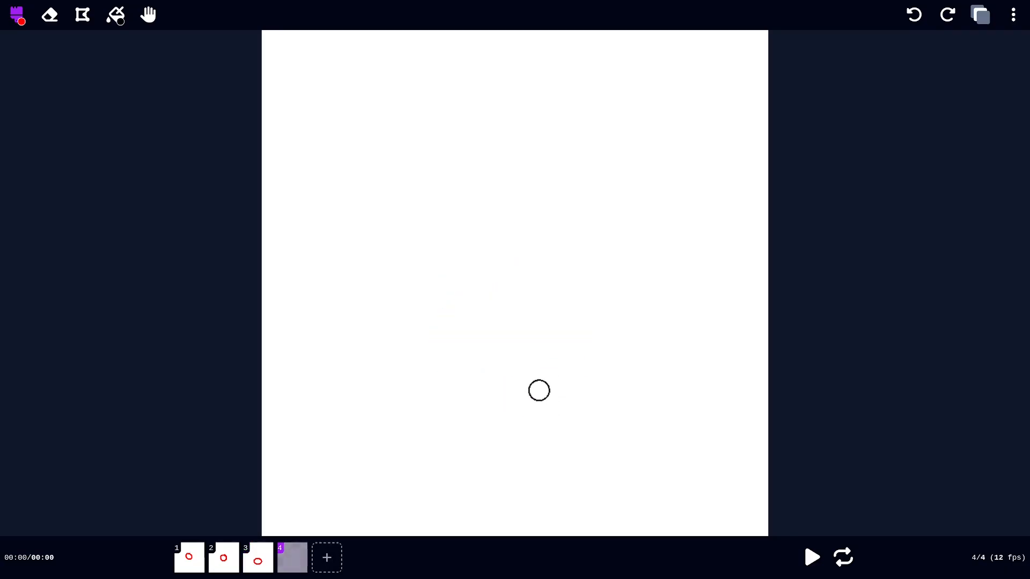
pyautogui.moveTo(545, 396)
pyautogui.mouseDown()
pyautogui.moveTo(513, 384)
pyautogui.moveTo(476, 483)
pyautogui.moveTo(568, 448)
pyautogui.moveTo(522, 405)
pyautogui.mouseUp()
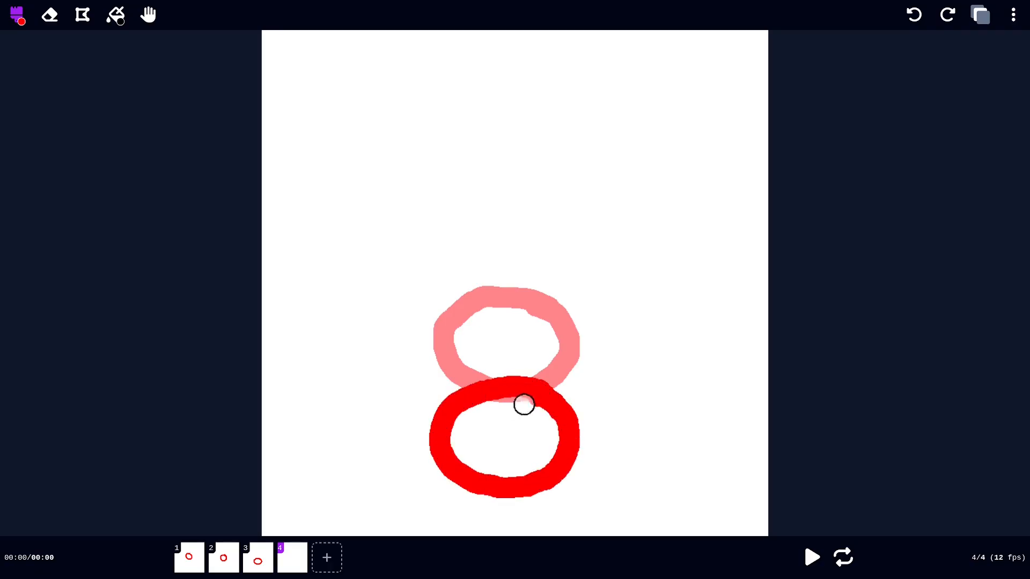
# Step: Add frames 5 to 7, painting a flattened red oval at the canvas's lower edge, followed by two progressively higher red circles
pyautogui.press('n')
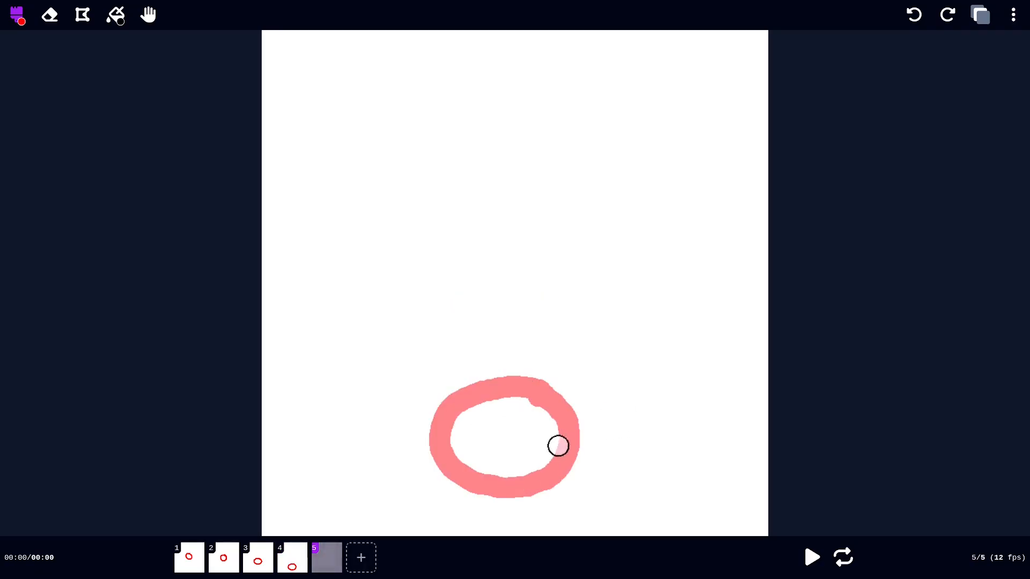
pyautogui.moveTo(569, 450)
pyautogui.mouseDown()
pyautogui.moveTo(427, 460)
pyautogui.moveTo(425, 515)
pyautogui.moveTo(489, 531)
pyautogui.moveTo(559, 529)
pyautogui.moveTo(597, 481)
pyautogui.moveTo(563, 448)
pyautogui.mouseUp()
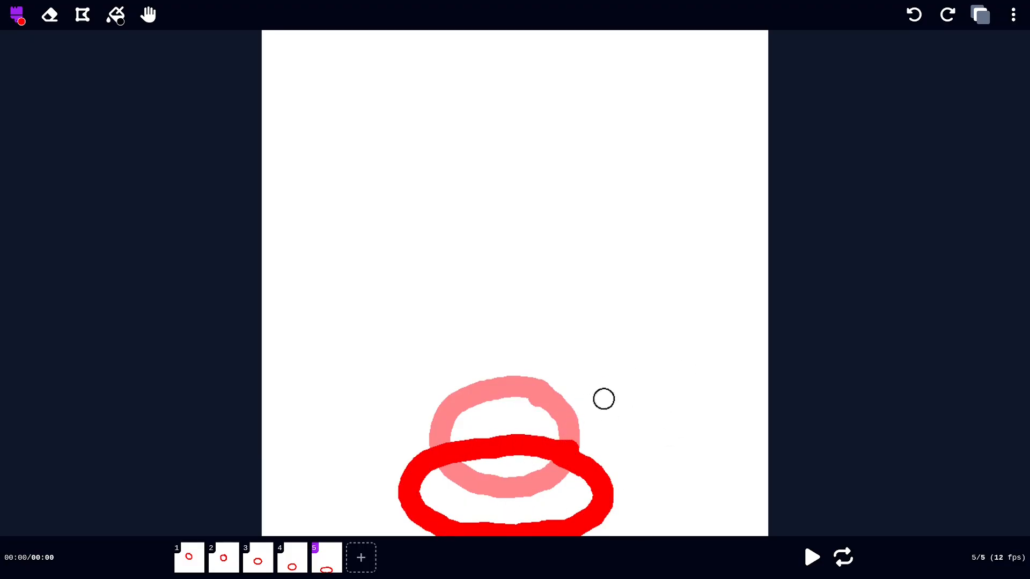
pyautogui.press('Right')
pyautogui.moveTo(536, 349)
pyautogui.mouseDown()
pyautogui.moveTo(446, 404)
pyautogui.moveTo(532, 451)
pyautogui.moveTo(547, 365)
pyautogui.moveTo(504, 359)
pyautogui.mouseUp()
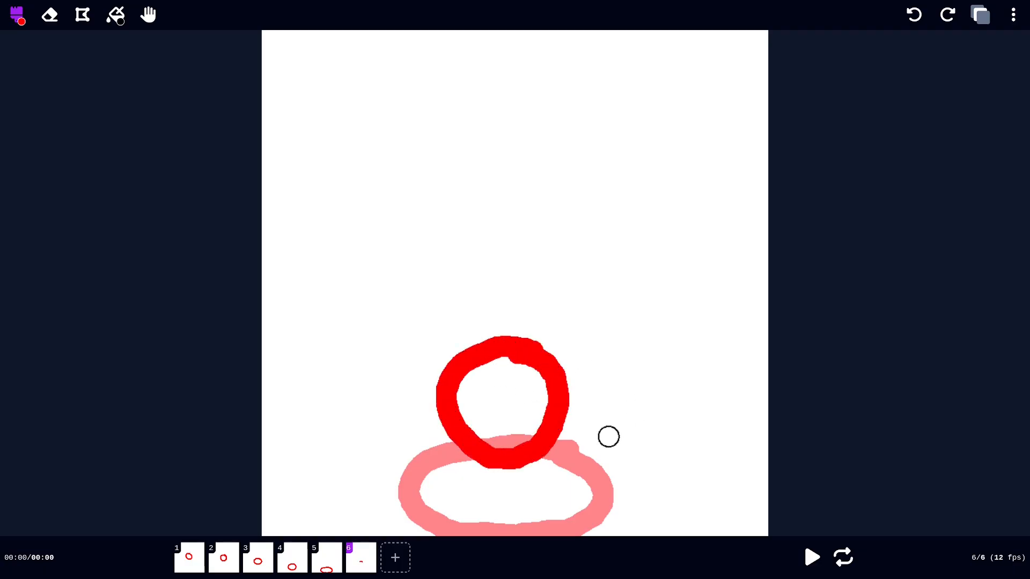
pyautogui.press('Right')
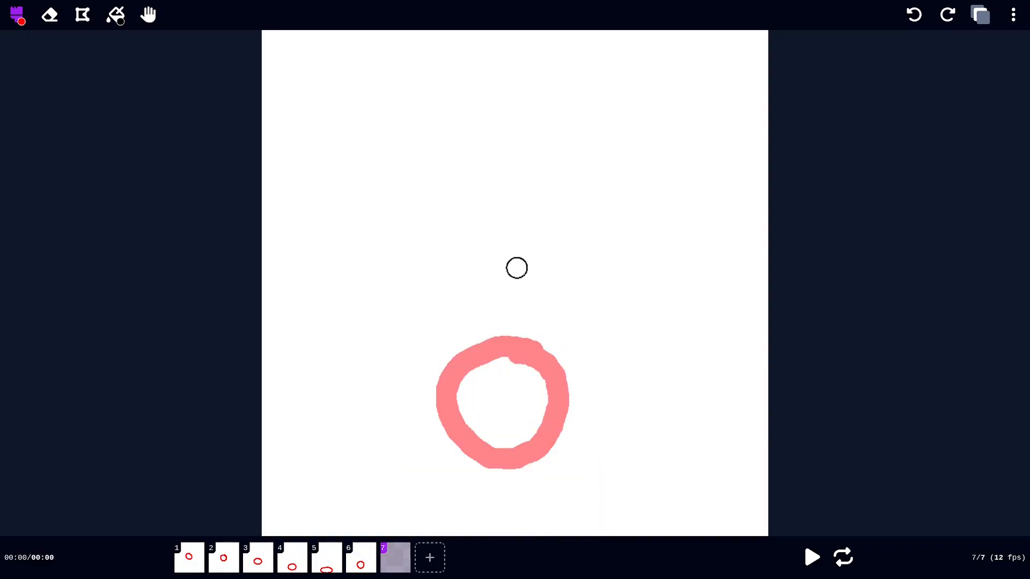
pyautogui.moveTo(531, 251)
pyautogui.mouseDown()
pyautogui.moveTo(456, 267)
pyautogui.moveTo(483, 347)
pyautogui.moveTo(540, 340)
pyautogui.moveTo(549, 267)
pyautogui.moveTo(519, 250)
pyautogui.mouseUp()
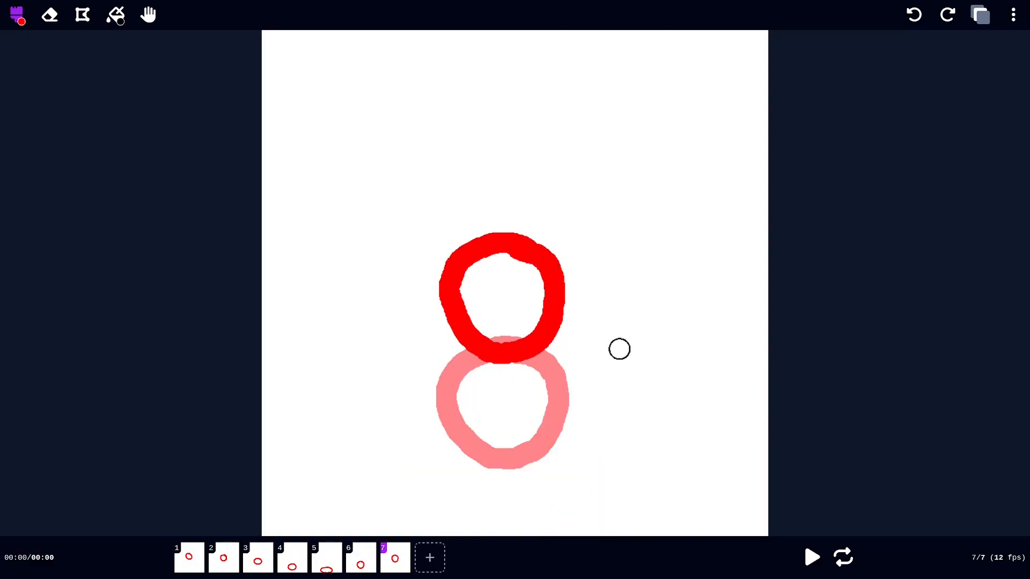
# Step: Play back the seven-frame circle animation twice, stopping it each time
pyautogui.press('space')
pyautogui.press('space')
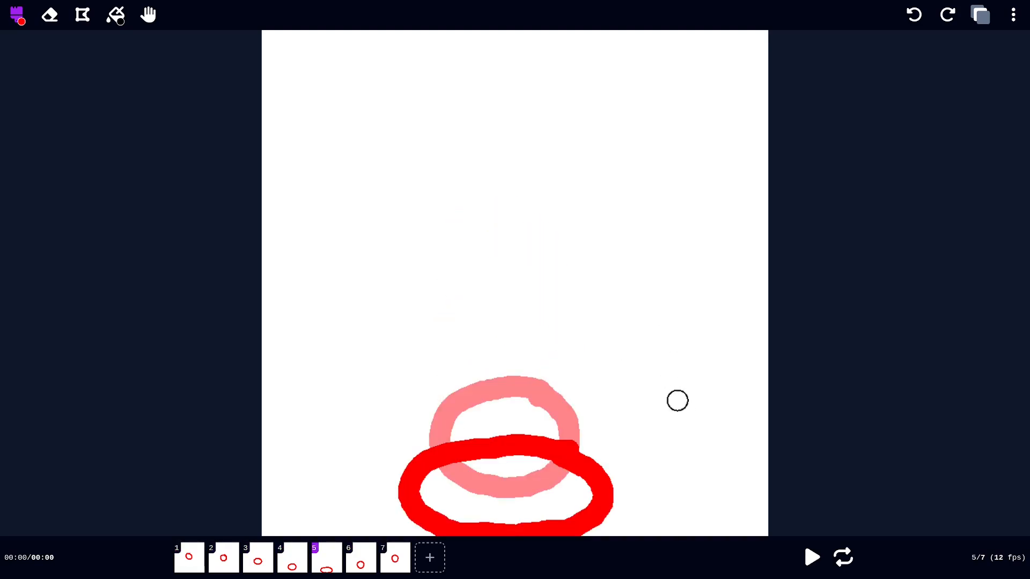
pyautogui.press('space')
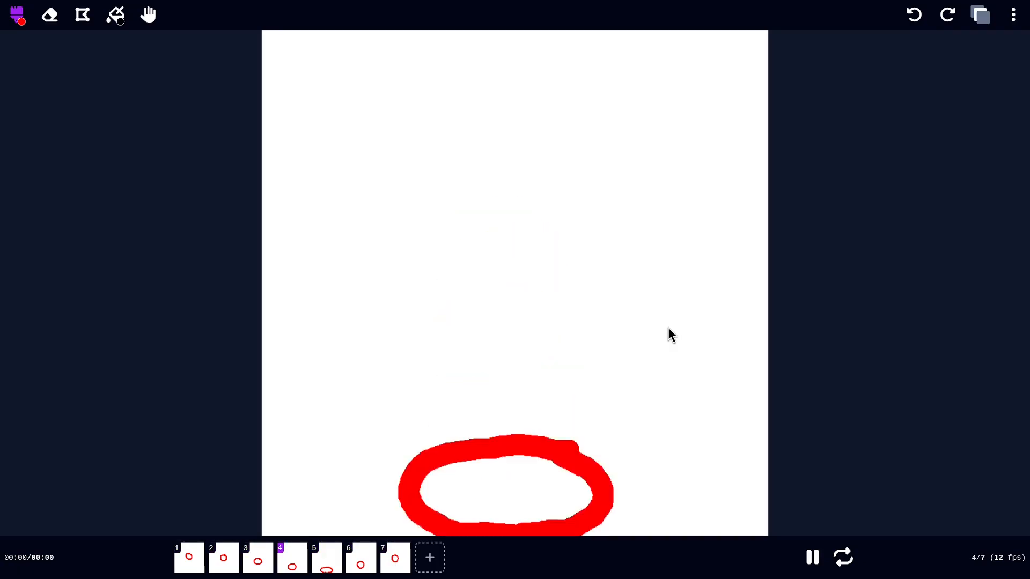
pyautogui.press('space')
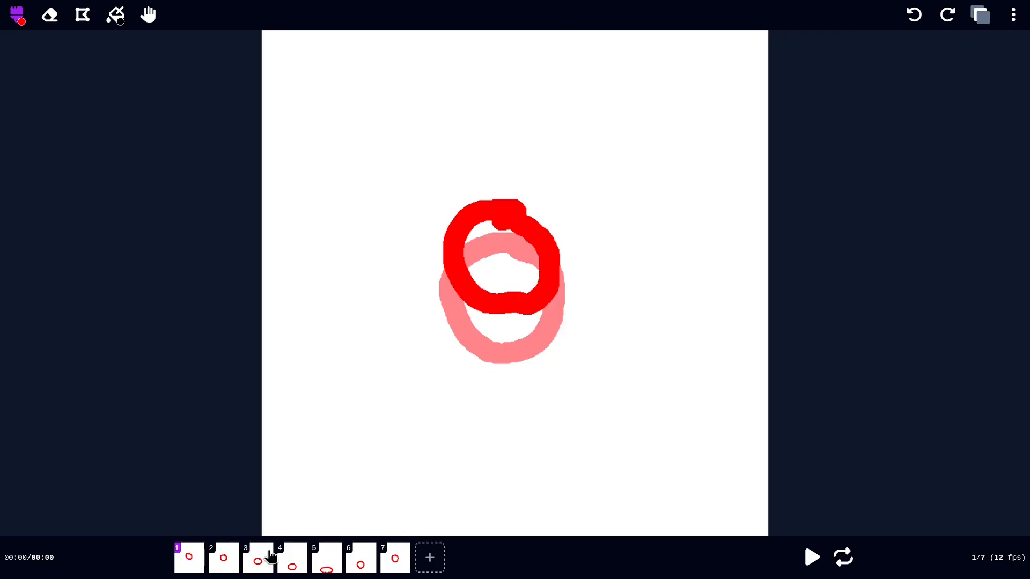
# Step: Step back and forth through frames 1 to 7 to examine the circle's motion, ending on frame 7
pyautogui.click(262, 563)
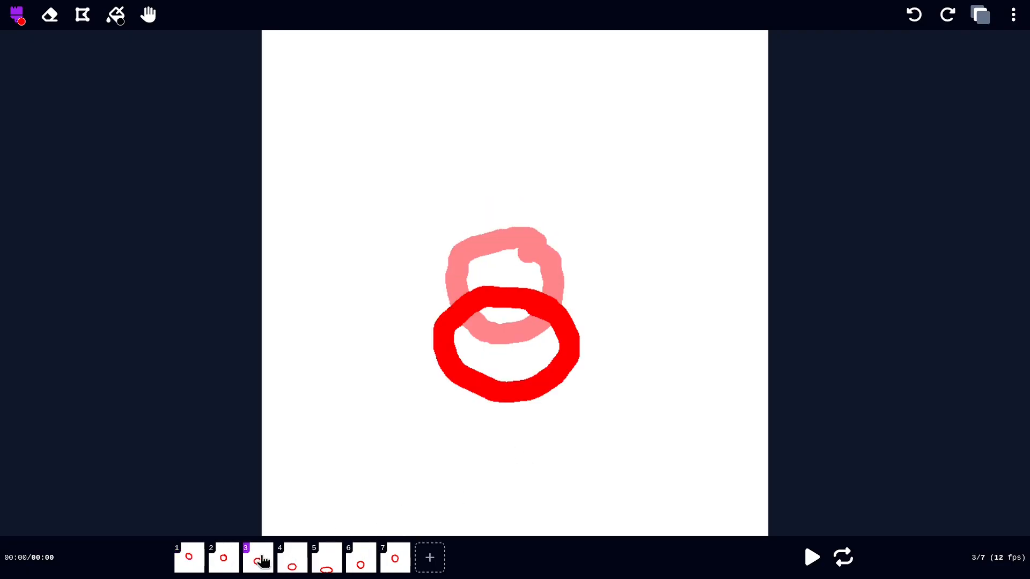
pyautogui.click(326, 564)
pyautogui.click(389, 563)
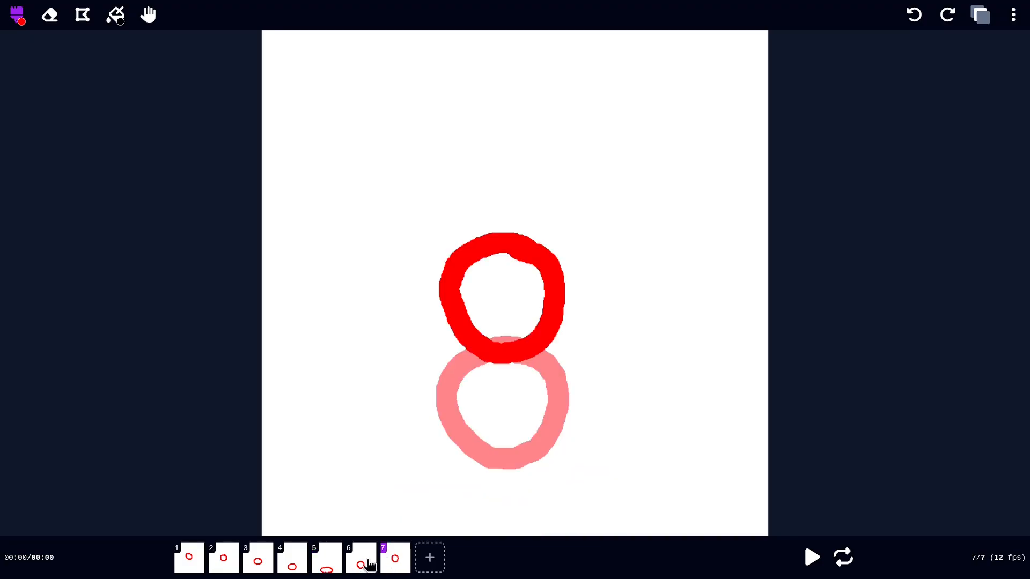
pyautogui.click(368, 564)
pyautogui.press('Left')
pyautogui.press('Left')
pyautogui.press('Left')
pyautogui.press('Left')
pyautogui.press('Left')
pyautogui.press('Right')
pyautogui.press('Right')
pyautogui.press('Right')
pyautogui.press('Right')
pyautogui.press('Right')
pyautogui.press('Right')
pyautogui.press('Left')
pyautogui.press('Left')
pyautogui.press('Left')
pyautogui.press('Left')
pyautogui.press('Left')
pyautogui.press('Left')
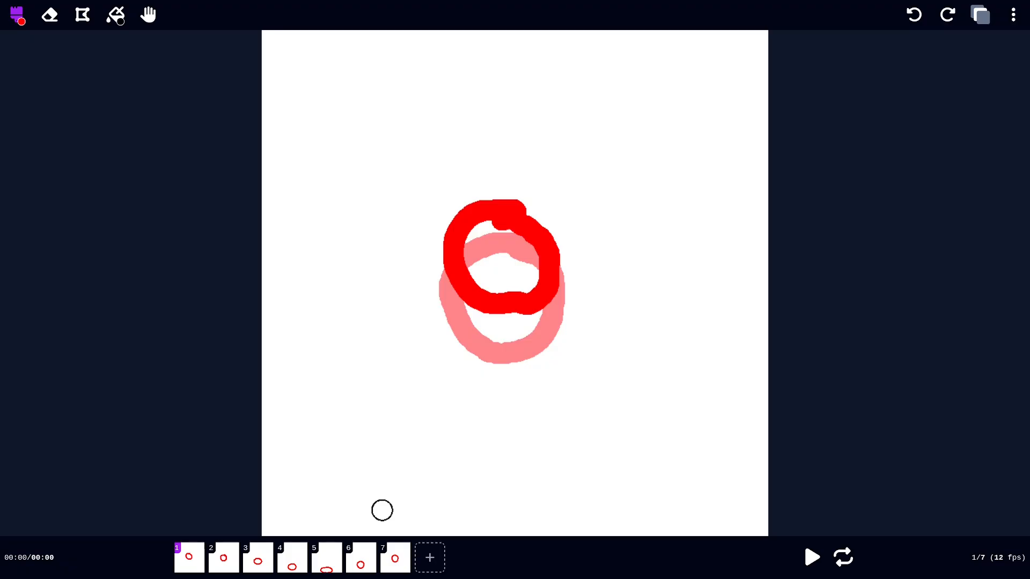
pyautogui.press('Right')
pyautogui.press('Right')
pyautogui.press('Right')
pyautogui.press('Right')
pyautogui.press('Right')
pyautogui.press('Right')
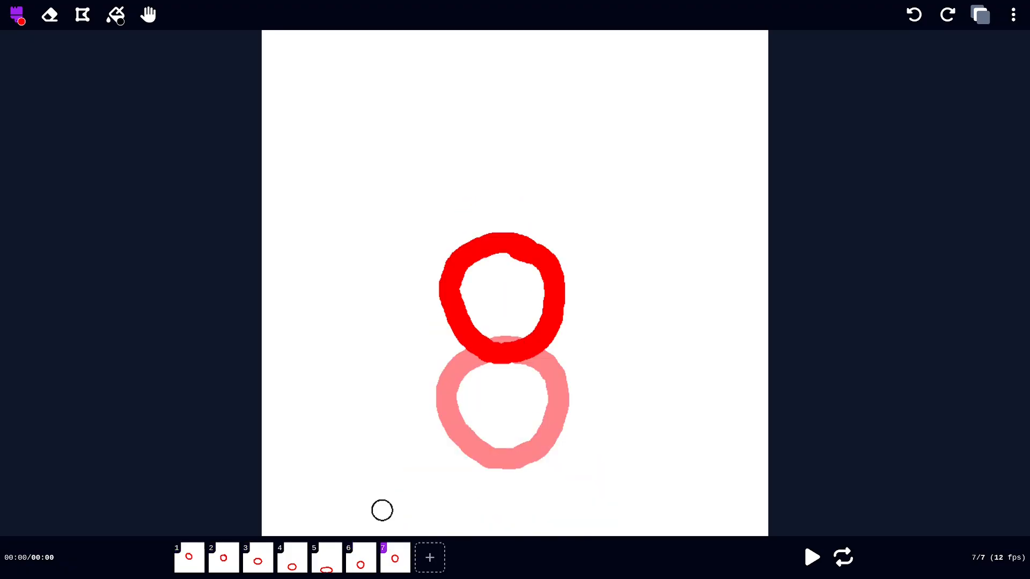
# Step: Delete frames 7 through 2, keeping only the first frame with its red circle
pyautogui.hotkey('ctrl', 'Delete')
pyautogui.hotkey('ctrl', 'Delete')
pyautogui.hotkey('ctrl', 'Delete')
pyautogui.hotkey('ctrl', 'Delete')
pyautogui.hotkey('ctrl', 'Delete')
pyautogui.hotkey('ctrl', 'Delete')
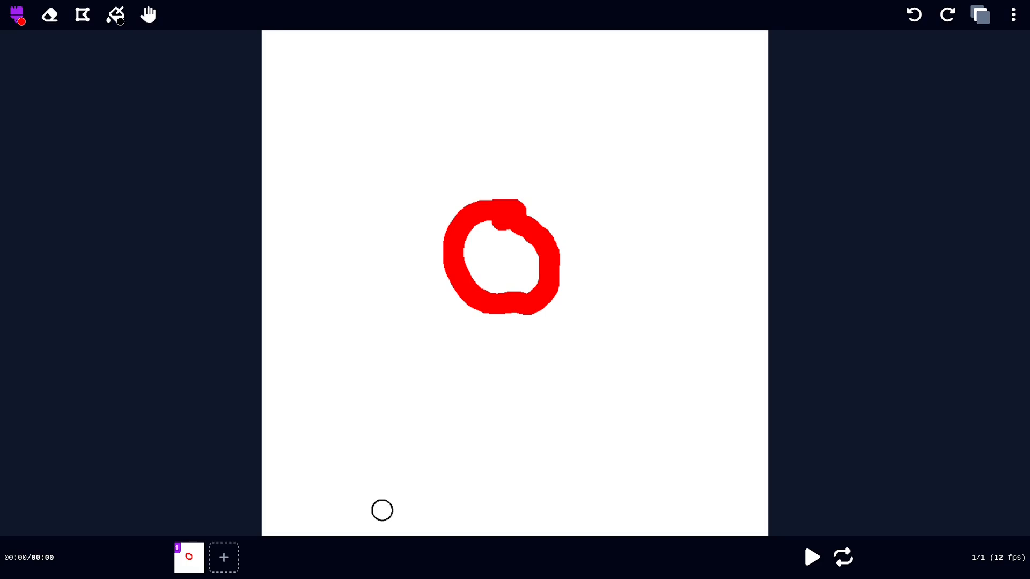
# Step: Add frame 2, paint a flattened red oval at the canvas's lower edge, and compare it with frame 1
pyautogui.press('n')
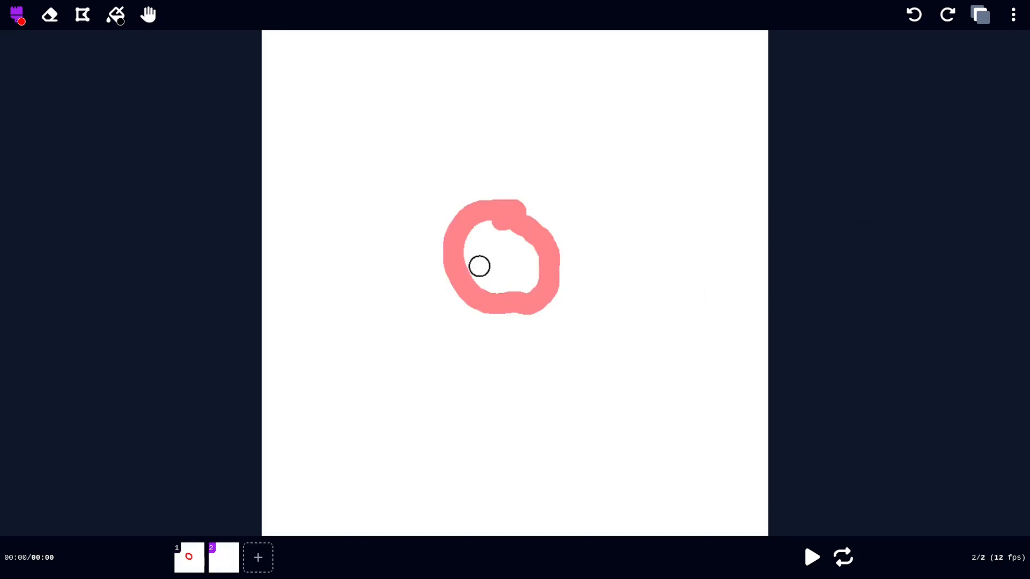
pyautogui.press('Left')
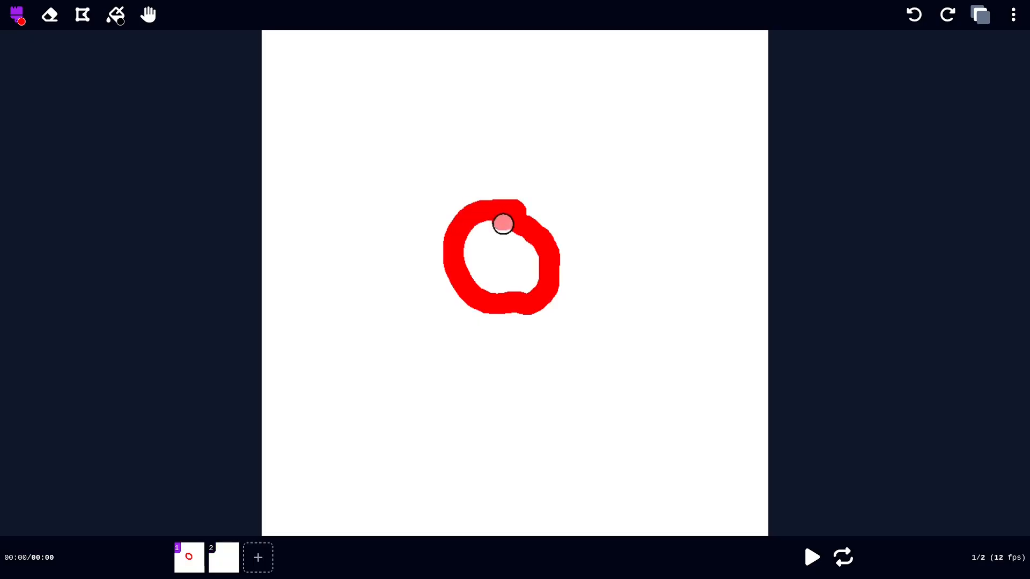
pyautogui.press('Right')
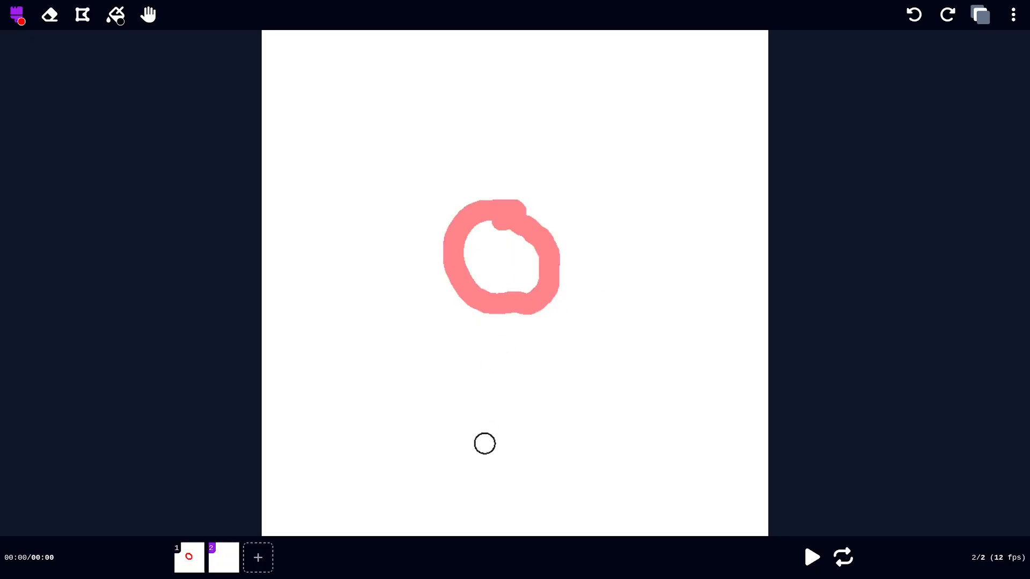
pyautogui.moveTo(538, 472)
pyautogui.mouseDown()
pyautogui.moveTo(421, 478)
pyautogui.moveTo(476, 548)
pyautogui.moveTo(575, 524)
pyautogui.moveTo(534, 479)
pyautogui.mouseUp()
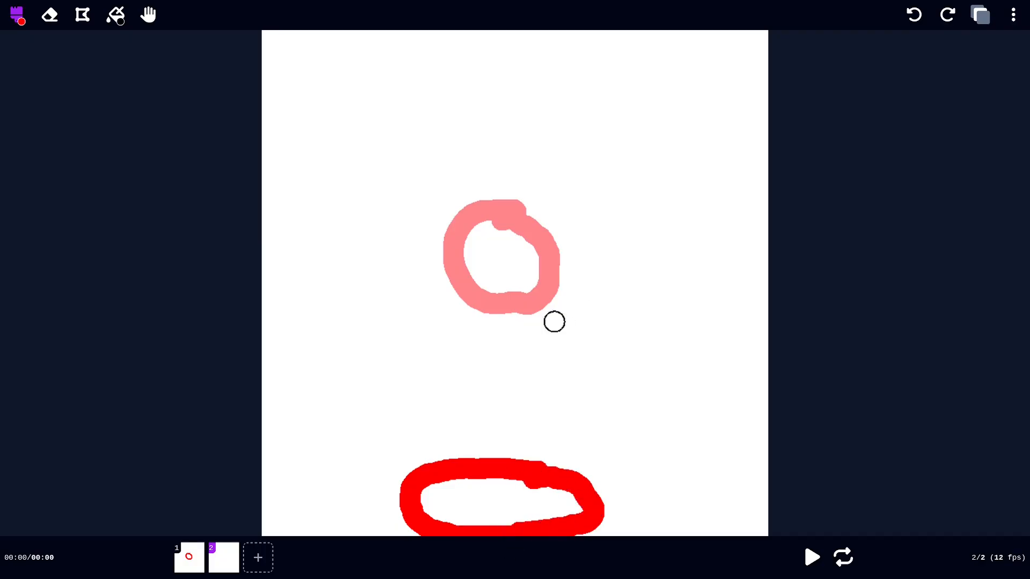
pyautogui.press('Left')
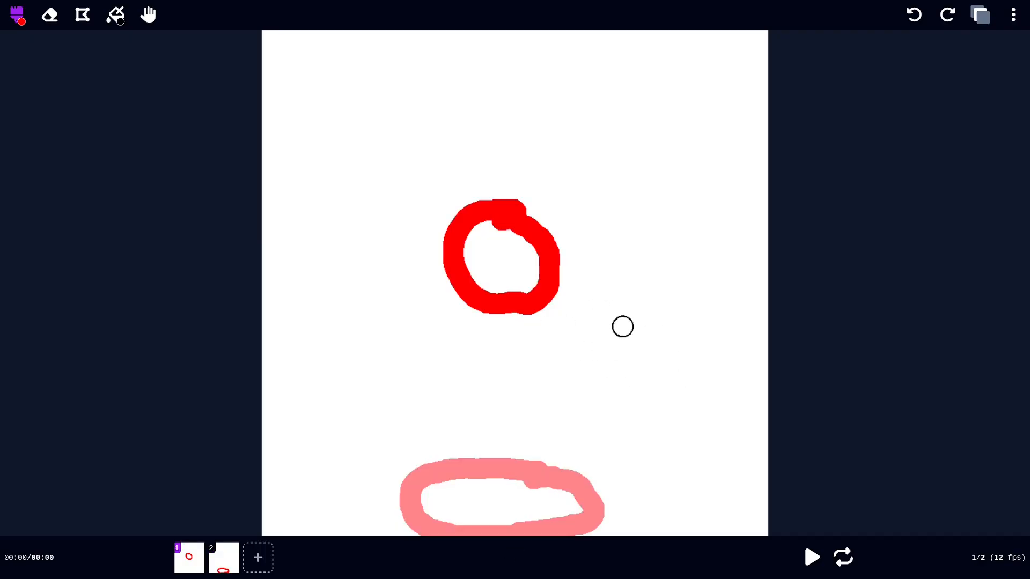
# Step: Insert a blank frame before the flattened oval's frame and go back to frame 1
pyautogui.click(189, 561)
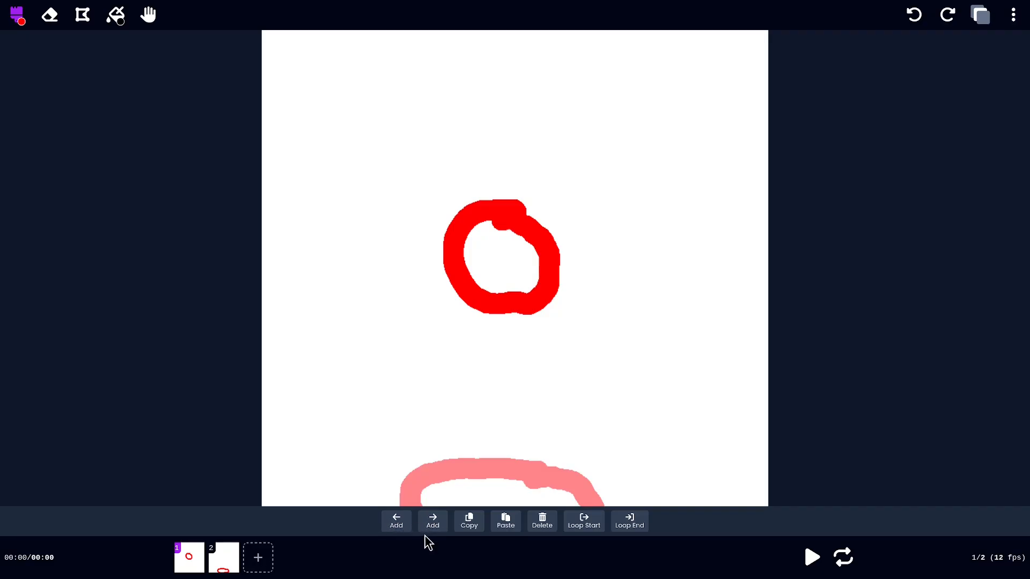
pyautogui.press('Right')
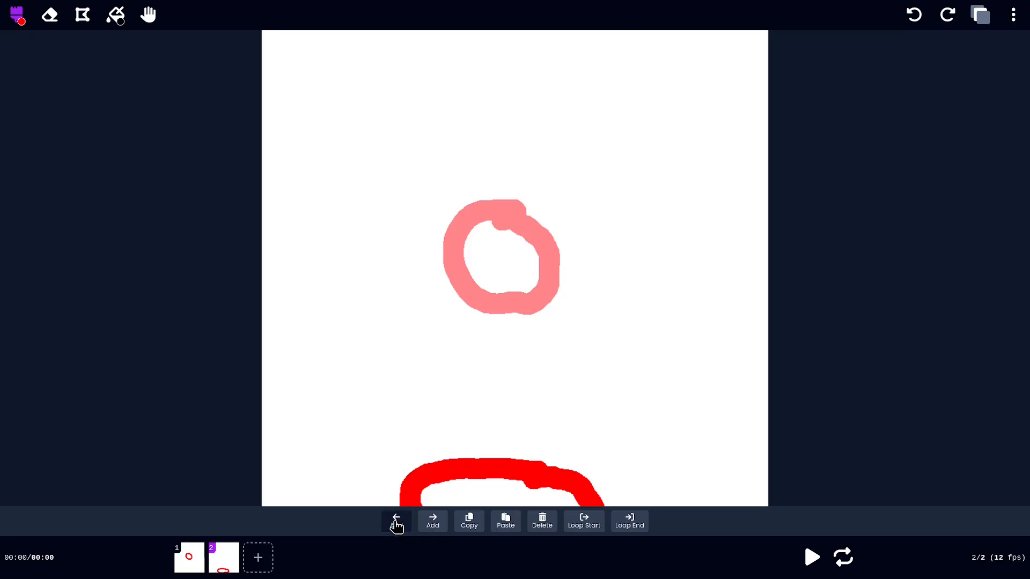
pyautogui.click(397, 523)
pyautogui.press('Left')
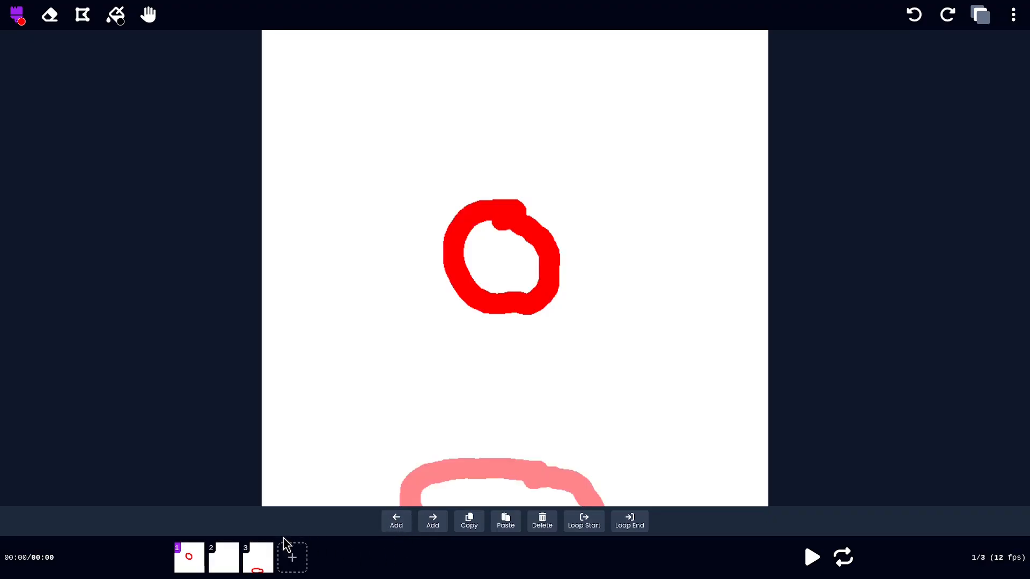
# Step: Try adding another blank frame after frame 1, check the surrounding frames, and undo the addition
pyautogui.click(433, 533)
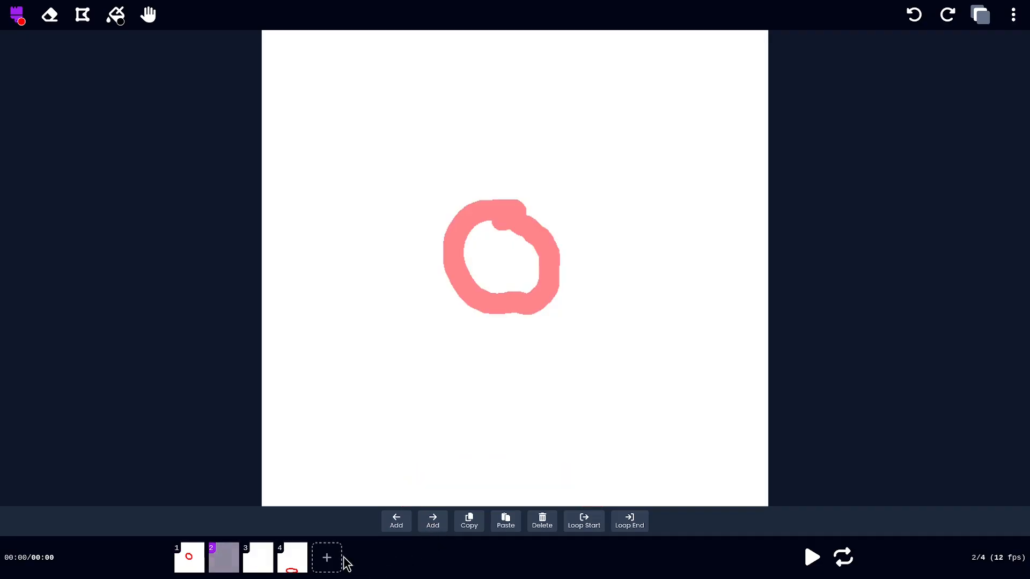
pyautogui.click(253, 566)
pyautogui.press('Left')
pyautogui.press('Right')
pyautogui.press('Left')
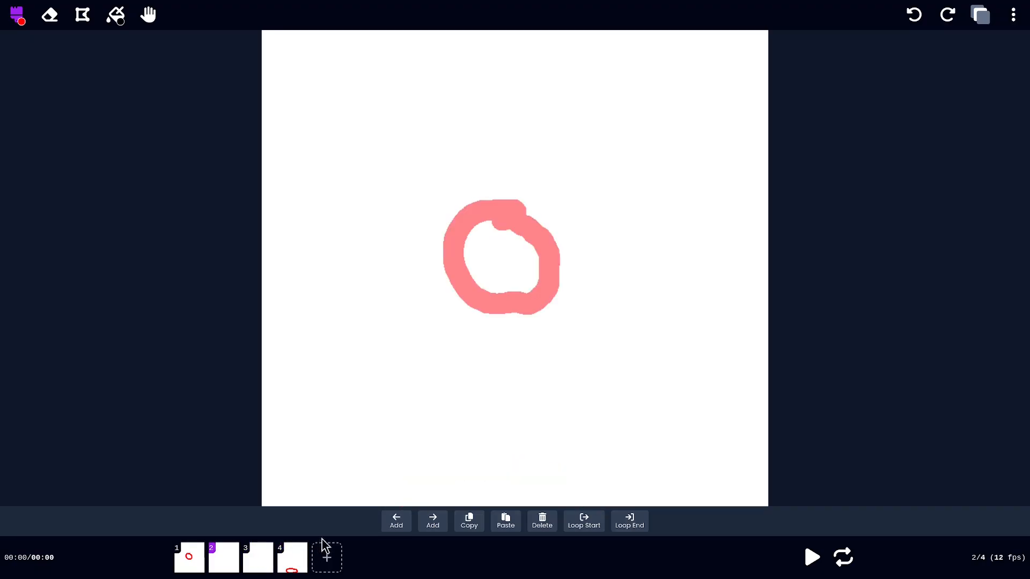
pyautogui.hotkey('ctrl', 'z')
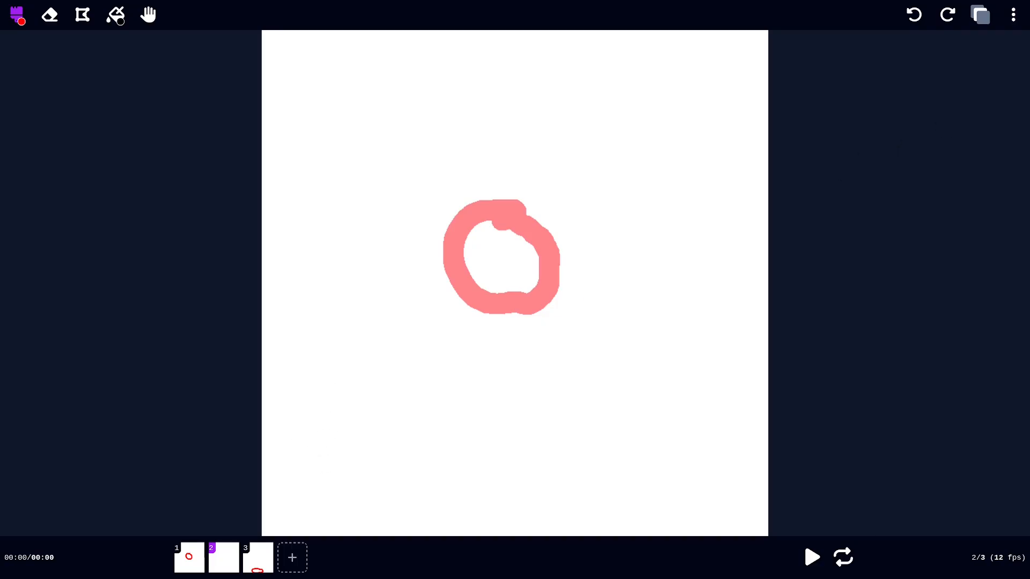
# Step: Turn on the onion skin's Show Next Frame option and close the onion skin settings
pyautogui.click(1013, 14)
pyautogui.click(937, 167)
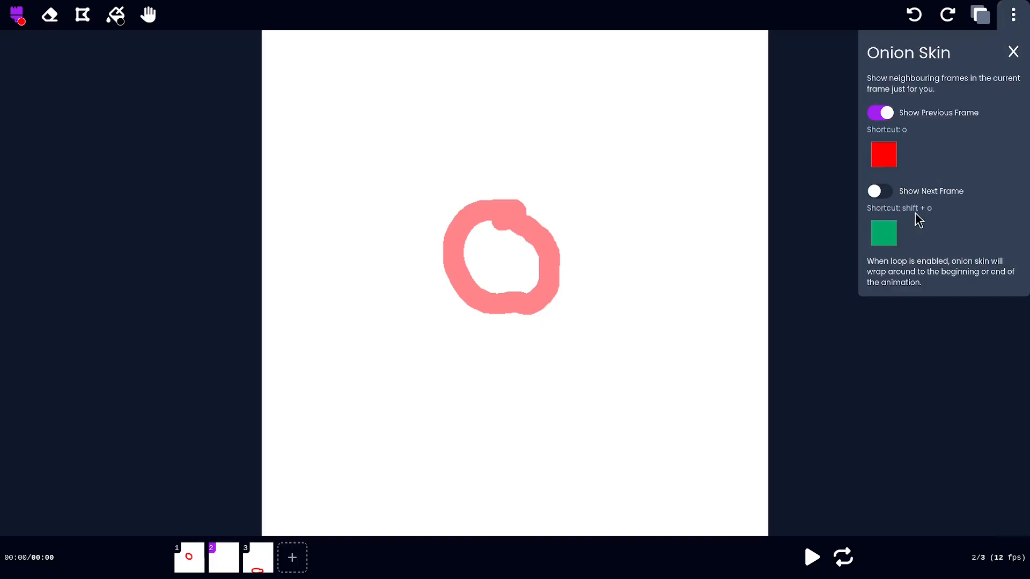
pyautogui.click(880, 193)
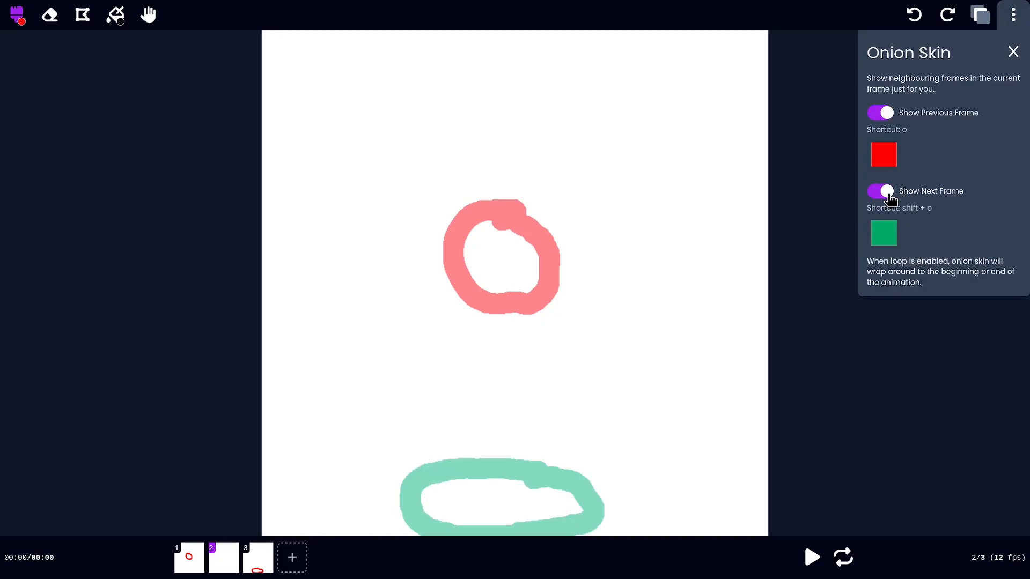
pyautogui.click(1012, 52)
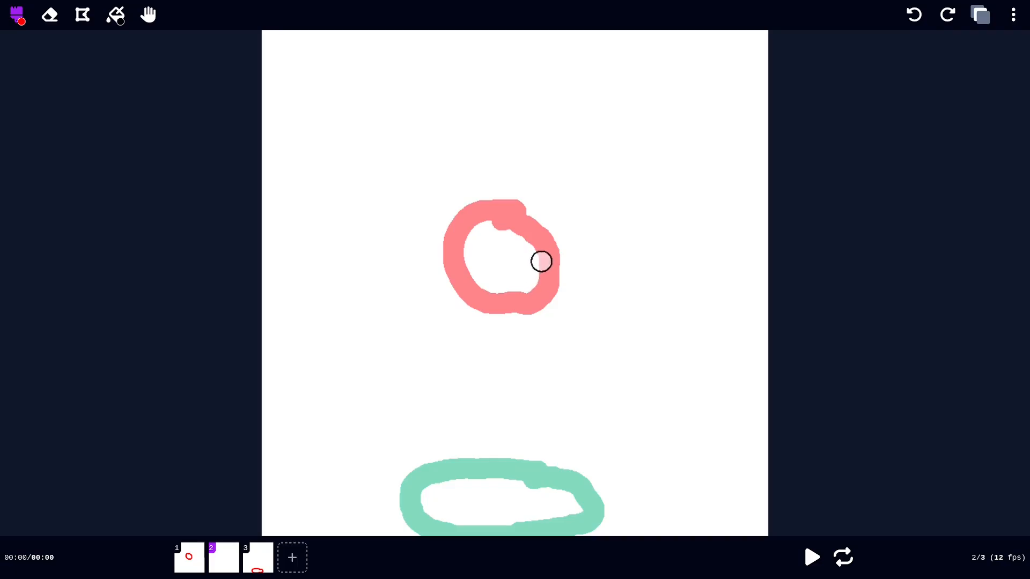
# Step: Paint a red circle on frame 2 between the two onion-skinned shapes, undoing the first attempt that sits too high
pyautogui.moveTo(548, 255)
pyautogui.mouseDown()
pyautogui.moveTo(526, 246)
pyautogui.moveTo(449, 271)
pyautogui.moveTo(510, 345)
pyautogui.moveTo(553, 276)
pyautogui.mouseUp()
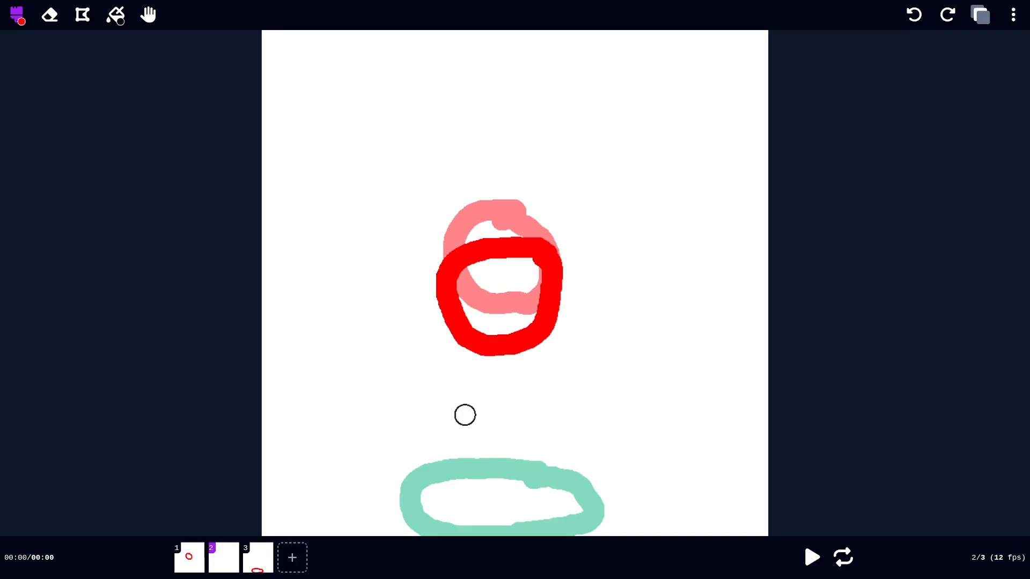
pyautogui.hotkey('ctrl', 'z')
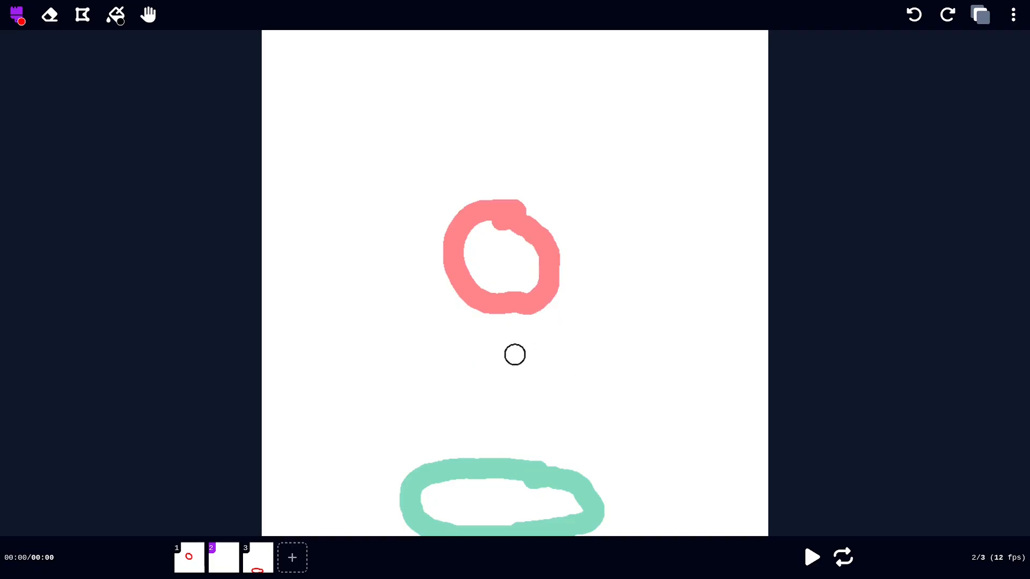
pyautogui.moveTo(525, 347)
pyautogui.mouseDown()
pyautogui.moveTo(449, 391)
pyautogui.moveTo(538, 425)
pyautogui.moveTo(540, 352)
pyautogui.moveTo(528, 347)
pyautogui.mouseUp()
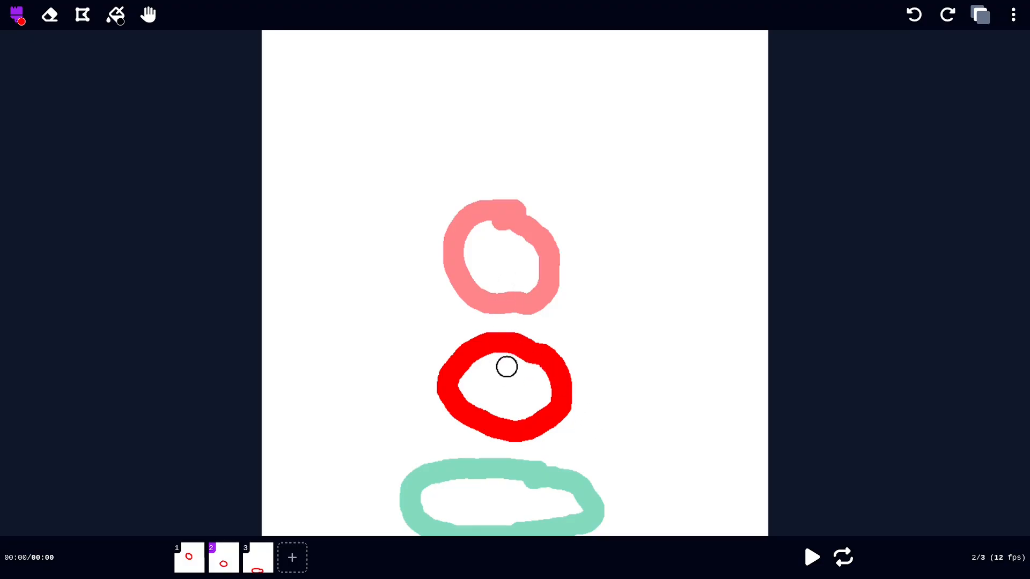
# Step: Insert a frame before frame 2 and paint a red circle midway between the neighbouring onion-skinned circles
pyautogui.click(217, 563)
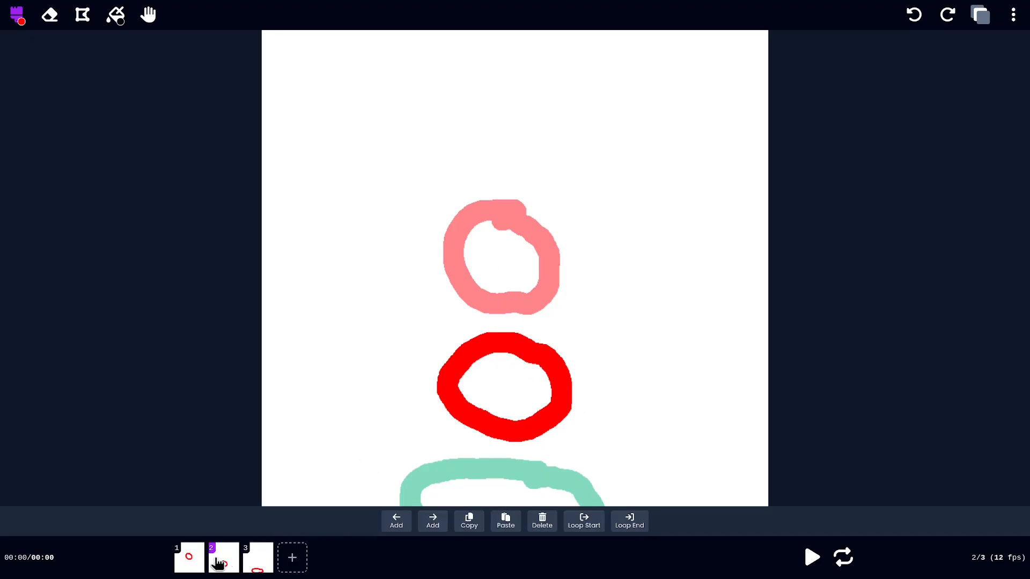
pyautogui.click(397, 521)
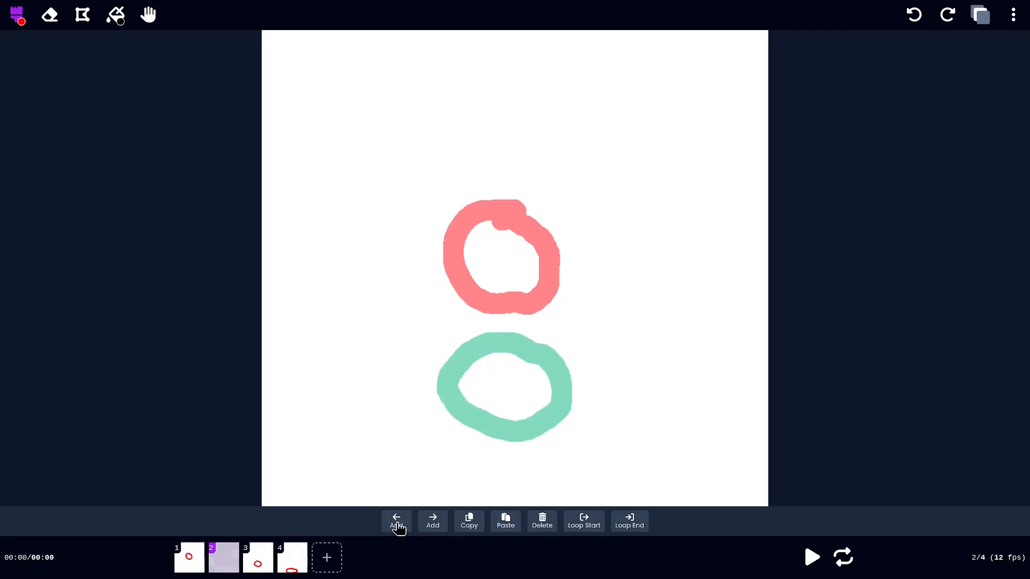
pyautogui.moveTo(532, 274)
pyautogui.mouseDown()
pyautogui.moveTo(466, 347)
pyautogui.moveTo(543, 352)
pyautogui.mouseUp()
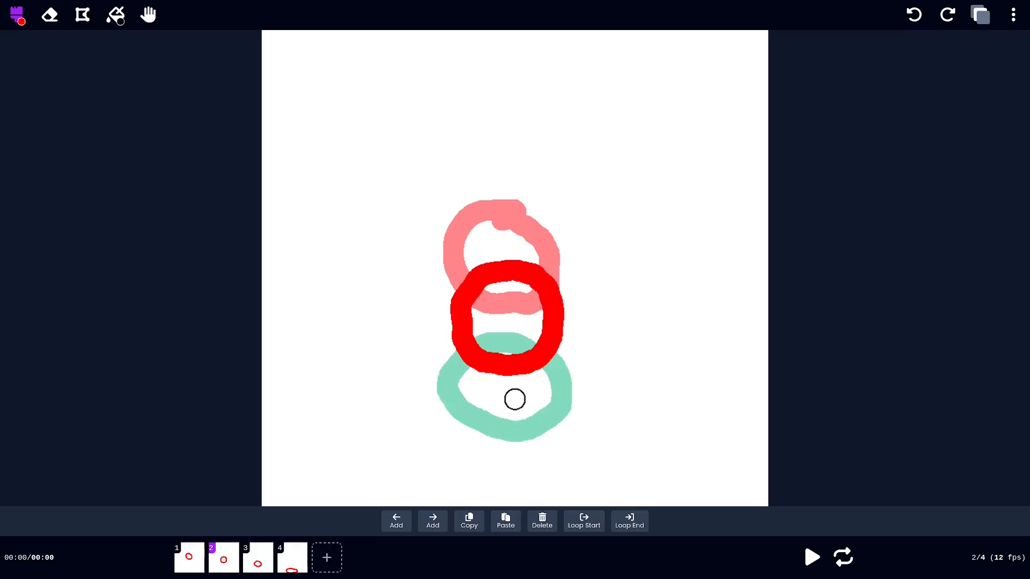
# Step: Insert another frame before frame 2, paint an in-between red circle on it, and step through the frames to frame 4
pyautogui.click(399, 523)
pyautogui.moveTo(543, 250)
pyautogui.mouseDown()
pyautogui.moveTo(517, 239)
pyautogui.moveTo(453, 275)
pyautogui.moveTo(510, 327)
pyautogui.moveTo(552, 262)
pyautogui.moveTo(547, 244)
pyautogui.mouseUp()
pyautogui.press('Left')
pyautogui.press('Right')
pyautogui.press('Right')
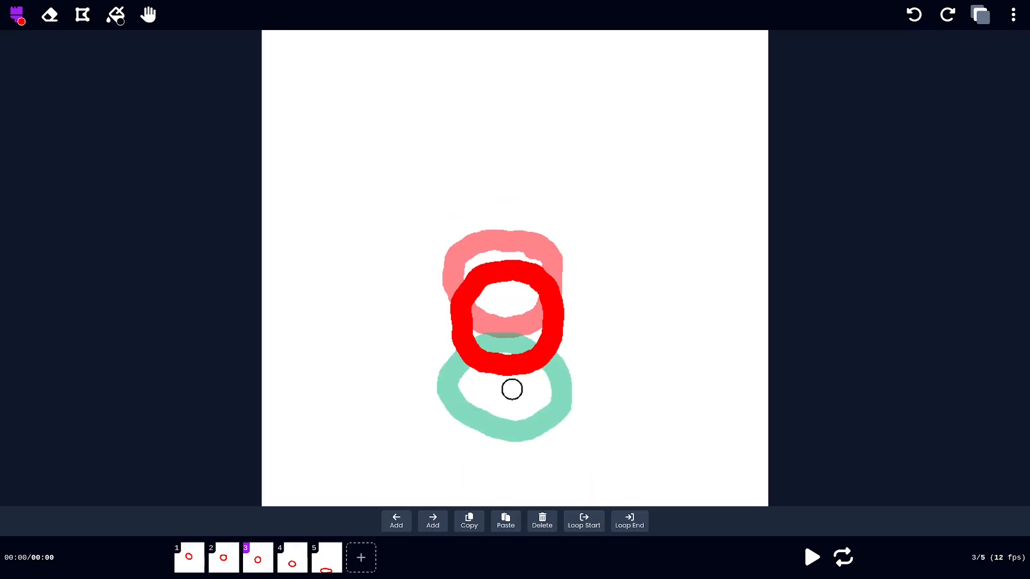
pyautogui.press('Right')
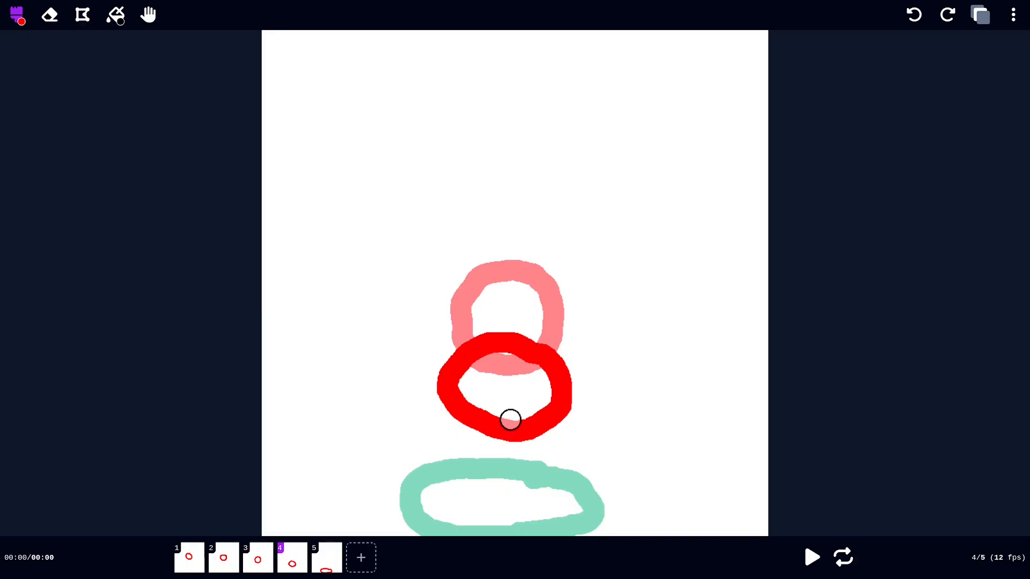
# Step: Add frames 6, 7 and 8 after the squashed shape and paint a red circle on each, rising back towards the starting height
pyautogui.press('Right')
pyautogui.press('Left')
pyautogui.press('Right')
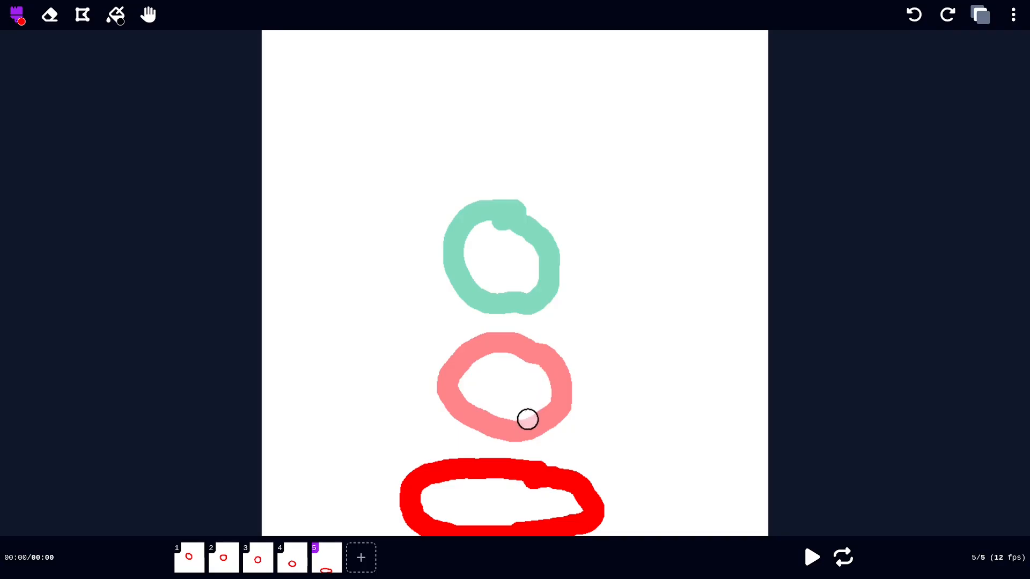
pyautogui.press('n')
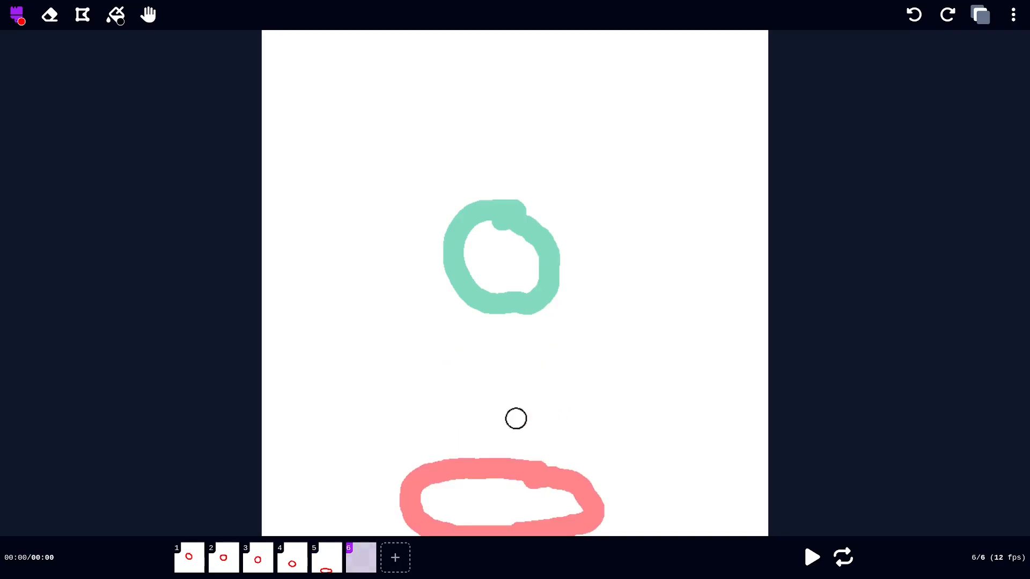
pyautogui.moveTo(529, 385)
pyautogui.mouseDown()
pyautogui.moveTo(524, 377)
pyautogui.moveTo(473, 453)
pyautogui.moveTo(541, 393)
pyautogui.moveTo(509, 376)
pyautogui.mouseUp()
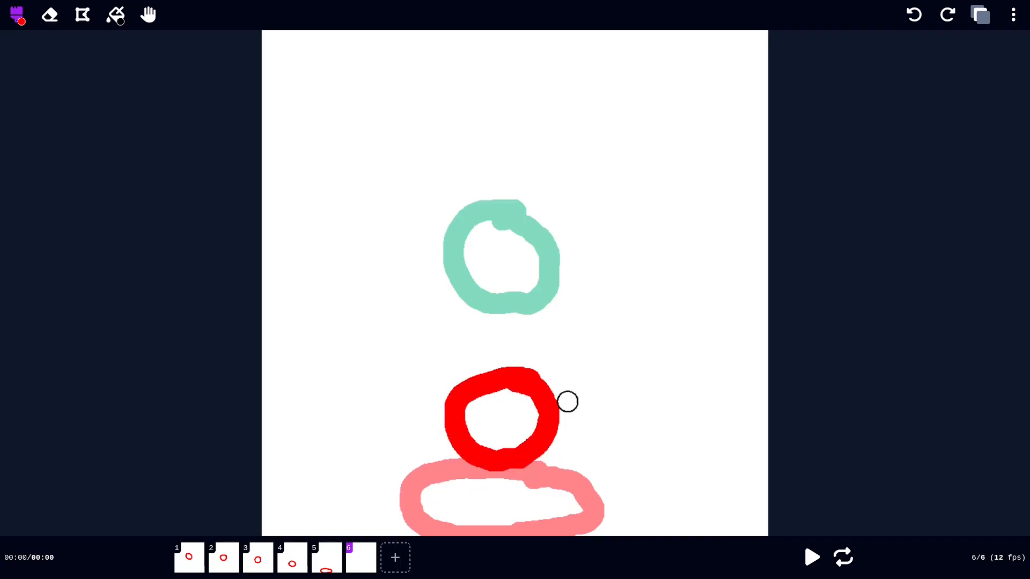
pyautogui.press('n')
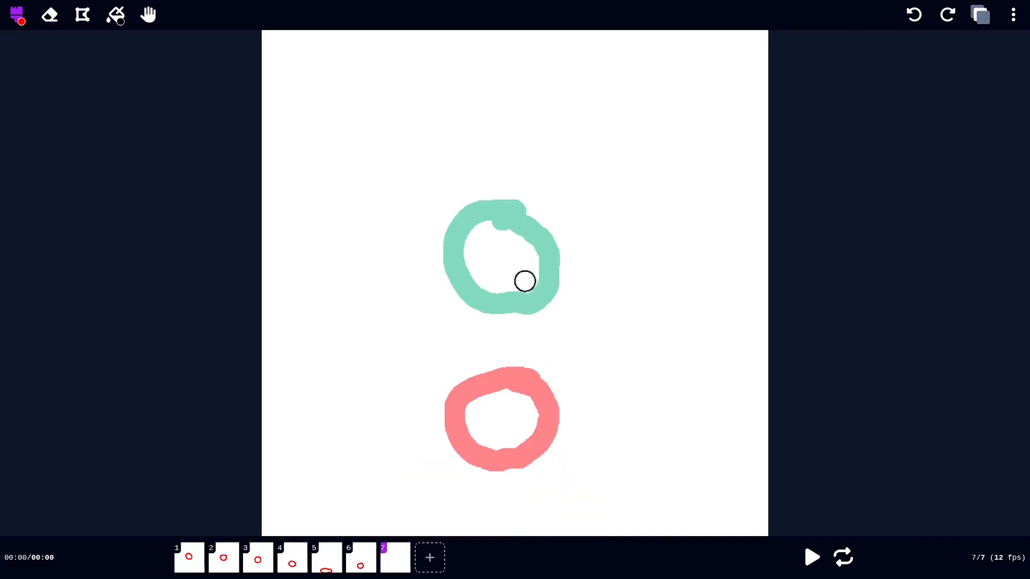
pyautogui.moveTo(534, 280)
pyautogui.mouseDown()
pyautogui.moveTo(506, 267)
pyautogui.moveTo(497, 359)
pyautogui.moveTo(547, 288)
pyautogui.moveTo(529, 279)
pyautogui.mouseUp()
pyautogui.press('n')
pyautogui.moveTo(546, 245)
pyautogui.mouseDown()
pyautogui.moveTo(517, 237)
pyautogui.moveTo(457, 250)
pyautogui.moveTo(466, 311)
pyautogui.moveTo(509, 329)
pyautogui.moveTo(556, 299)
pyautogui.moveTo(547, 248)
pyautogui.moveTo(527, 248)
pyautogui.mouseUp()
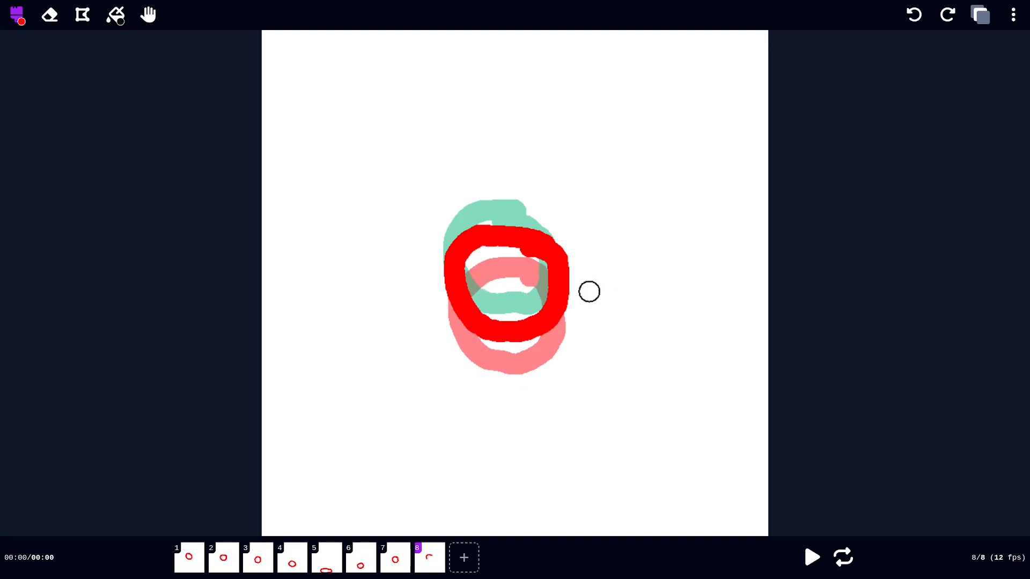
# Step: Play back the eight-frame red circle bounce, pausing and resuming it once
pyautogui.press('space')
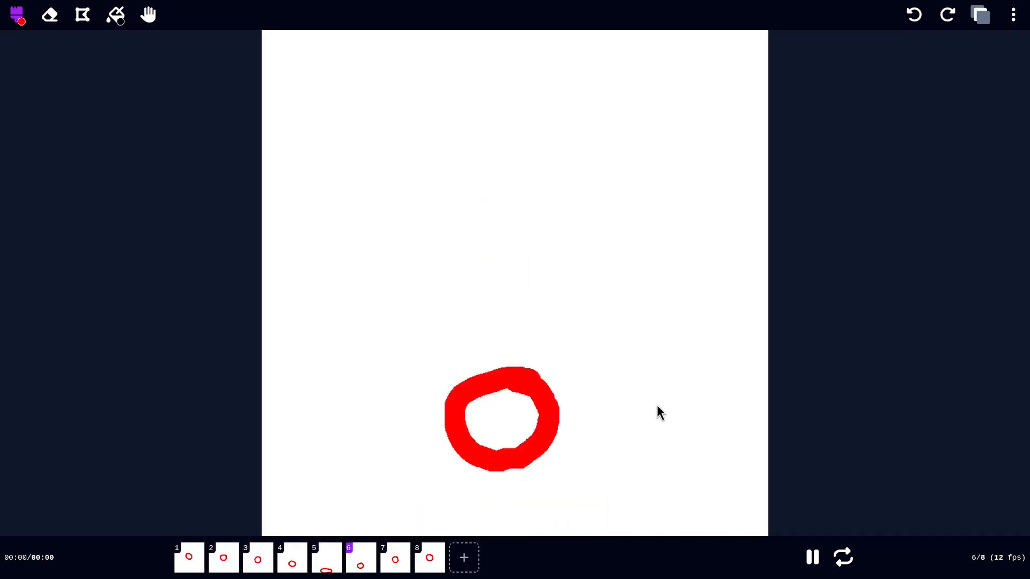
pyautogui.press('space')
pyautogui.press('space')
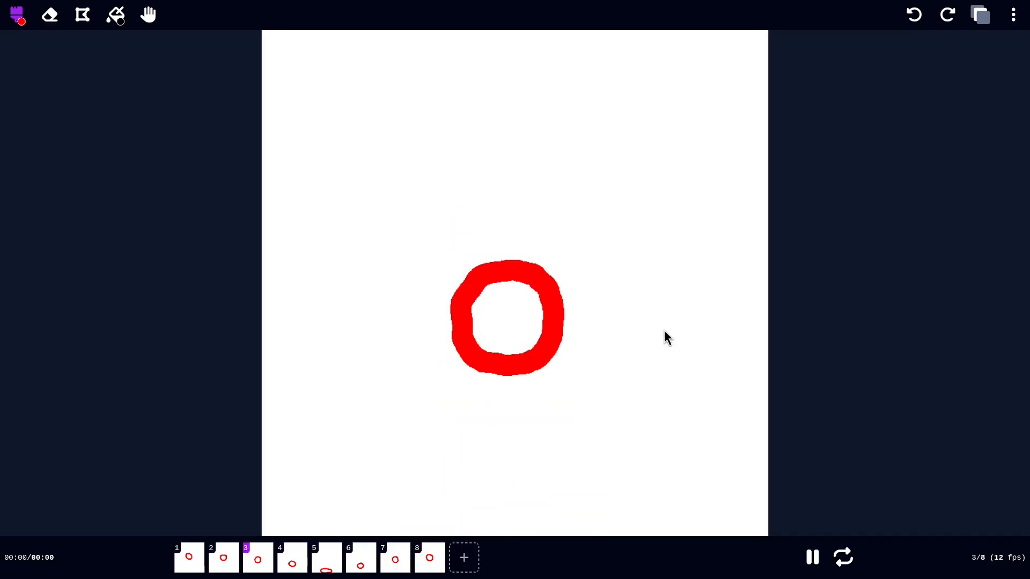
pyautogui.press('space')
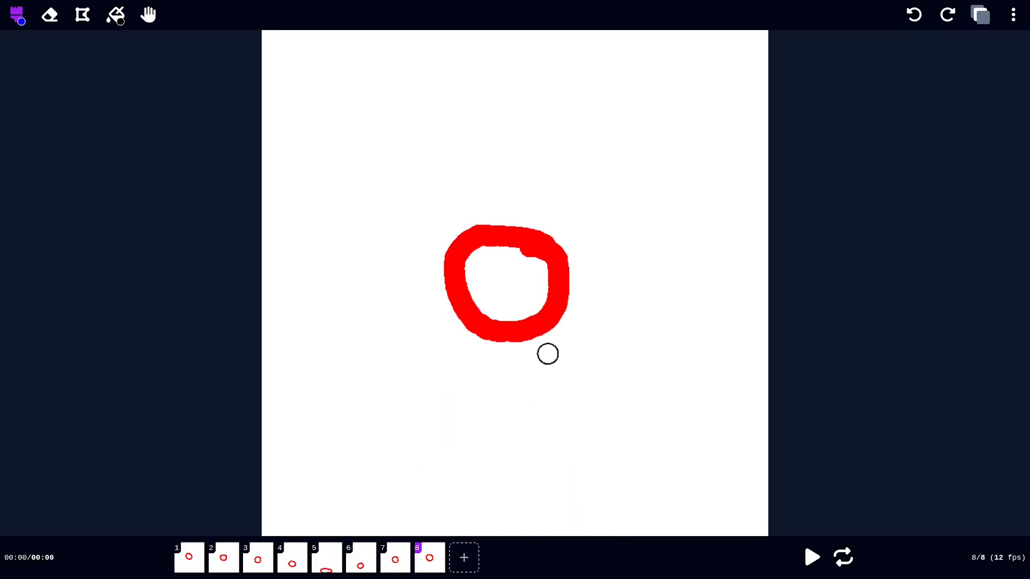
# Step: Turn the onion skin on and add frames 9 to 11, painting a blue circle progressively lower on each
pyautogui.press('n')
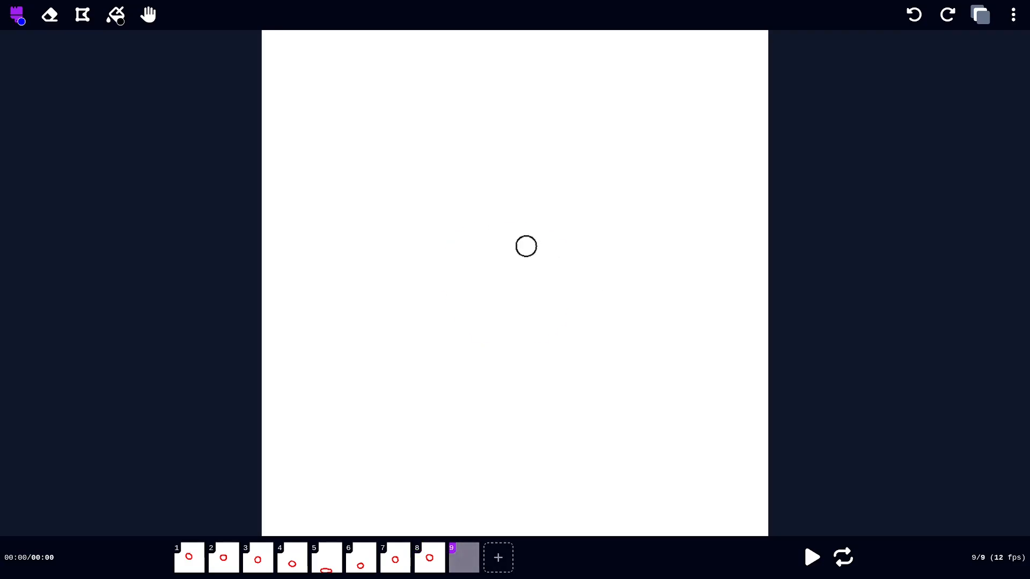
pyautogui.press('o')
pyautogui.moveTo(527, 238)
pyautogui.mouseDown()
pyautogui.moveTo(469, 324)
pyautogui.moveTo(514, 238)
pyautogui.mouseUp()
pyautogui.press('n')
pyautogui.moveTo(543, 293)
pyautogui.mouseDown()
pyautogui.moveTo(481, 314)
pyautogui.moveTo(553, 290)
pyautogui.mouseUp()
pyautogui.press('n')
pyautogui.moveTo(564, 360)
pyautogui.mouseDown()
pyautogui.moveTo(536, 460)
pyautogui.moveTo(566, 357)
pyautogui.mouseUp()
# Step: Add frames 12 to 14, painting a squashed blue shape near the canvas bottom and two blue circles rising back up
pyautogui.press('n')
pyautogui.moveTo(576, 450)
pyautogui.mouseDown()
pyautogui.moveTo(395, 488)
pyautogui.moveTo(538, 494)
pyautogui.mouseUp()
pyautogui.press('n')
pyautogui.moveTo(543, 357)
pyautogui.mouseDown()
pyautogui.moveTo(459, 383)
pyautogui.moveTo(544, 359)
pyautogui.mouseUp()
pyautogui.press('n')
pyautogui.moveTo(536, 255)
pyautogui.mouseDown()
pyautogui.moveTo(482, 271)
pyautogui.moveTo(537, 257)
pyautogui.mouseUp()
# Step: Play back the whole animation, stop it, and step through the first frames back to frame 1
pyautogui.press('space')
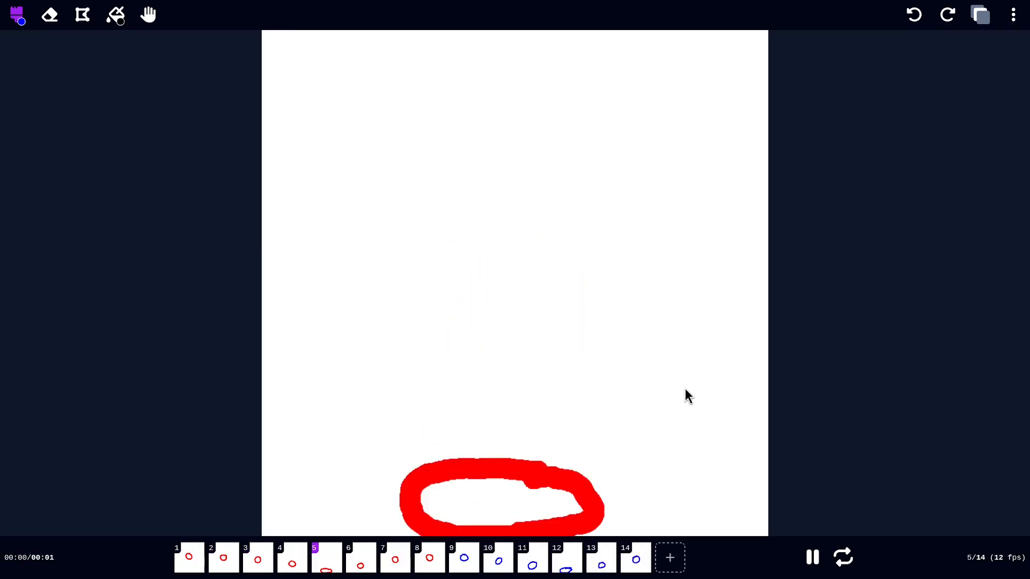
pyautogui.press('space')
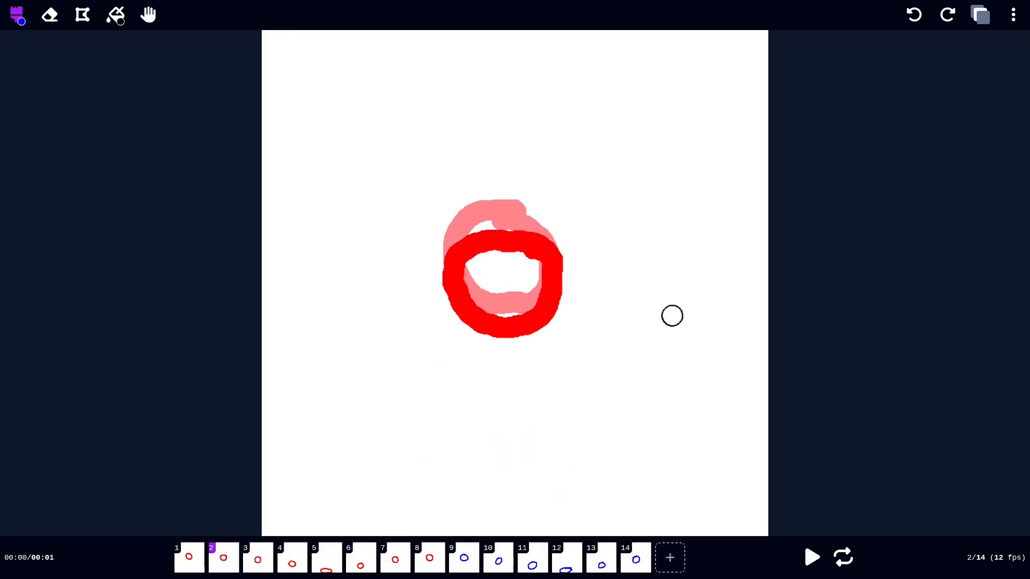
pyautogui.press('Right')
pyautogui.press('Right')
pyautogui.press('Right')
pyautogui.press('Right')
pyautogui.press('Right')
pyautogui.press('Left')
pyautogui.press('Left')
pyautogui.press('Left')
pyautogui.press('Left')
pyautogui.press('Left')
pyautogui.press('Left')
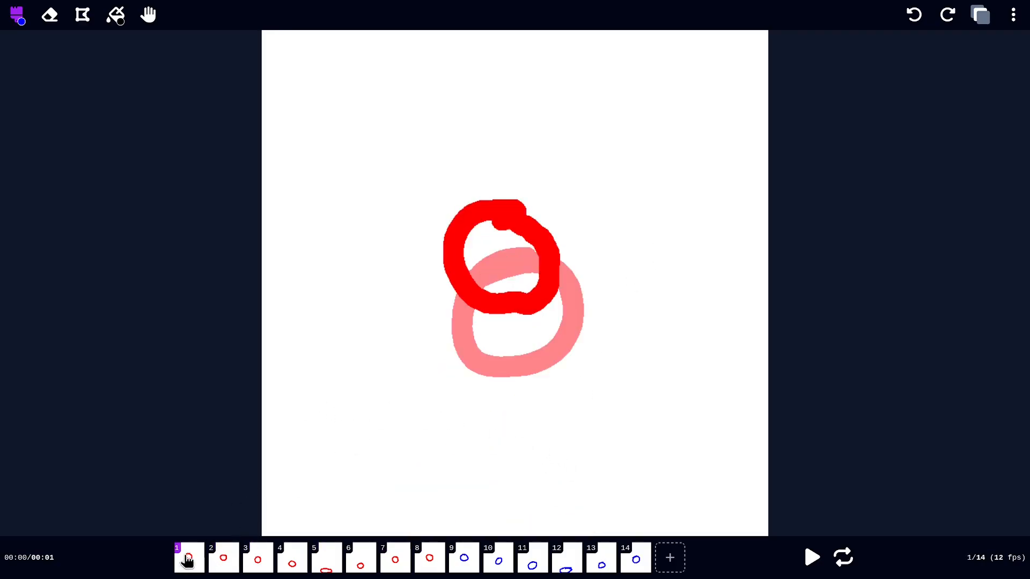
# Step: Set the loop start at frame 1 and the loop end at frame 8, and play the looped red section
pyautogui.click(189, 564)
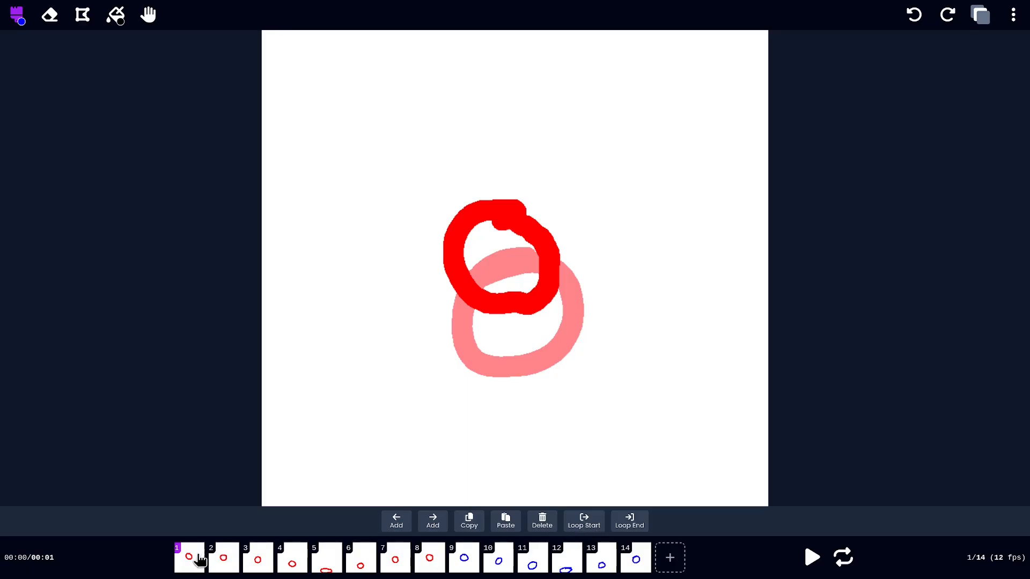
pyautogui.click(579, 528)
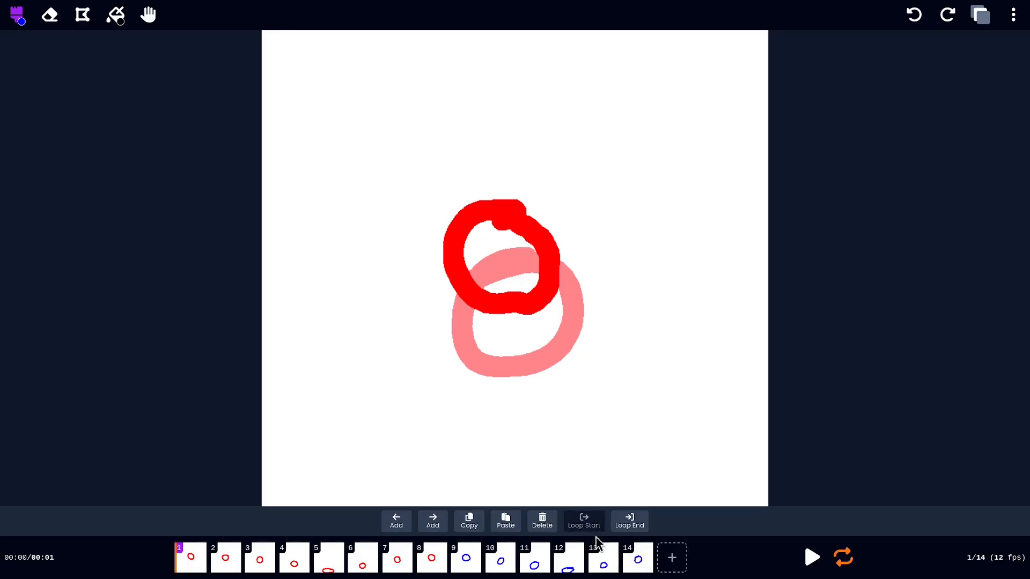
pyautogui.click(255, 561)
pyautogui.click(294, 562)
pyautogui.click(338, 567)
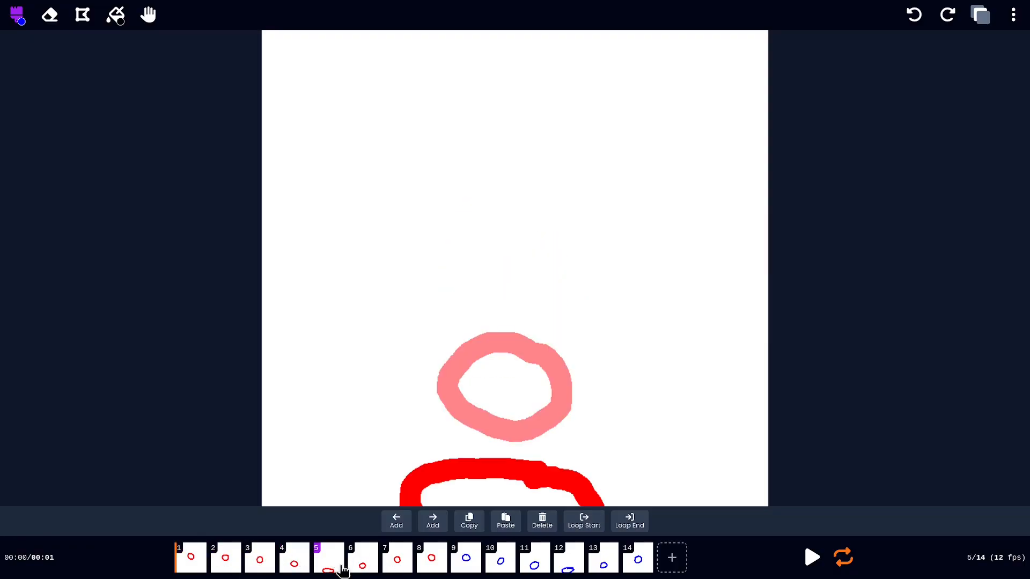
pyautogui.click(432, 567)
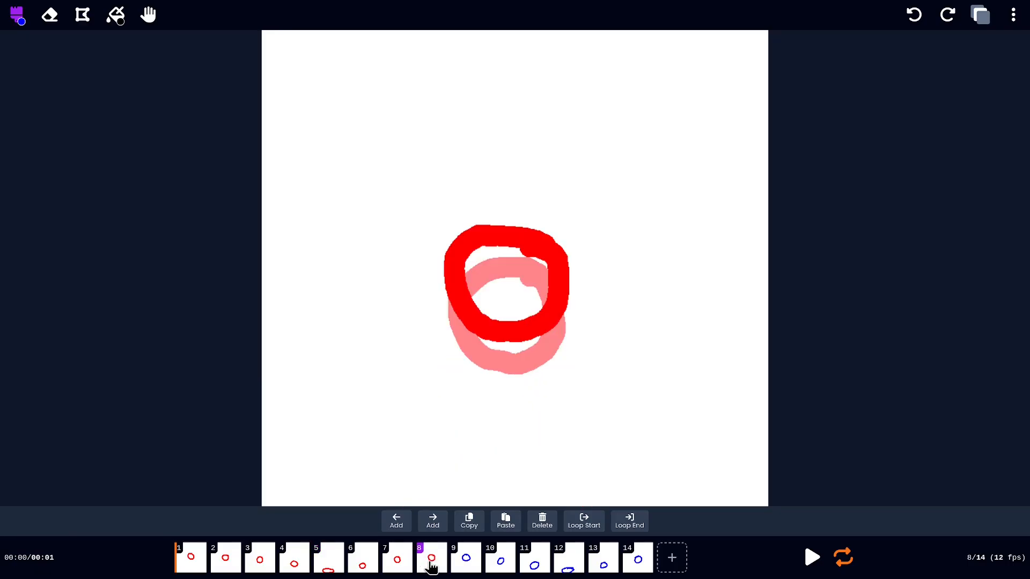
pyautogui.click(635, 525)
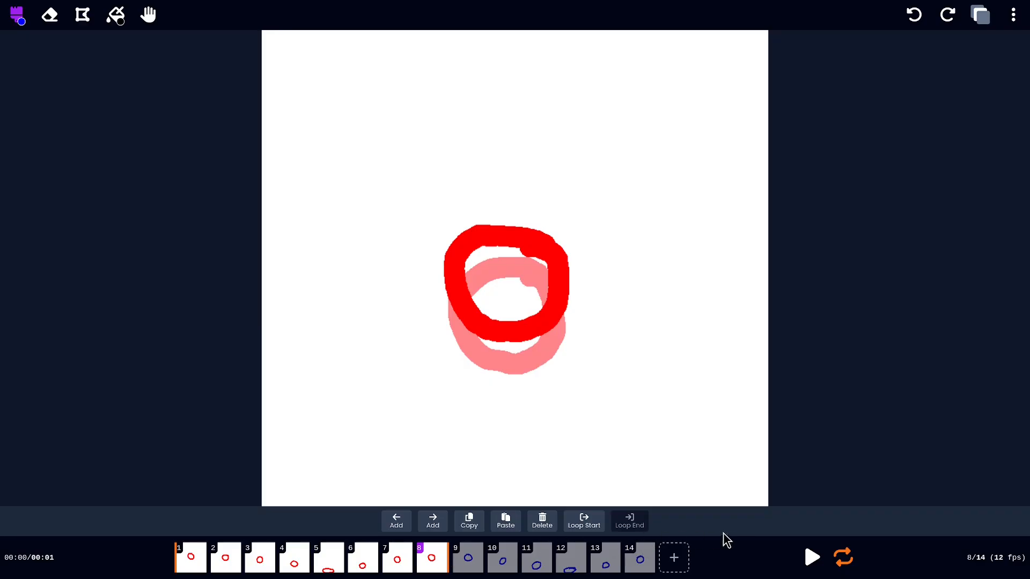
pyautogui.press('space')
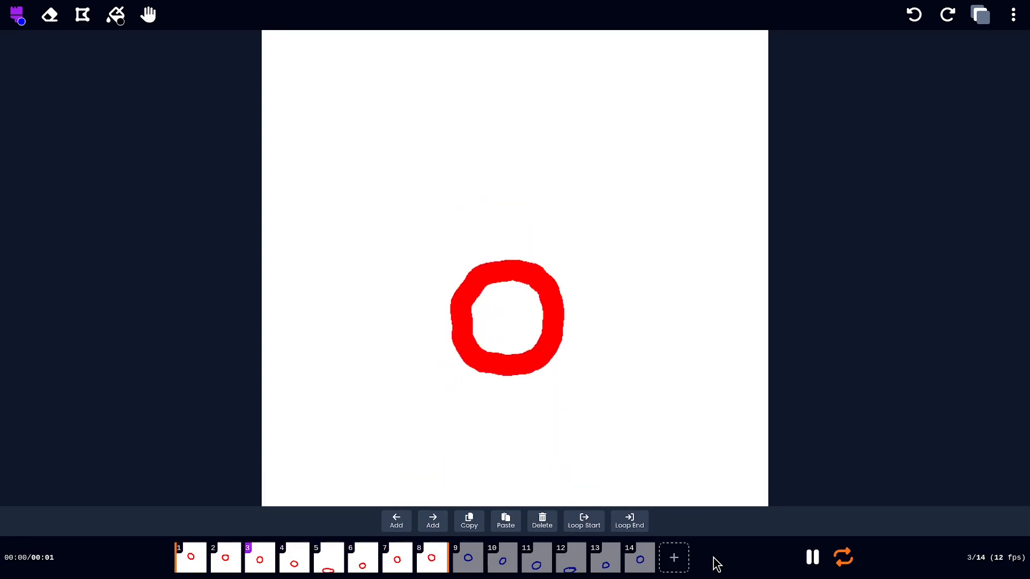
pyautogui.press('space')
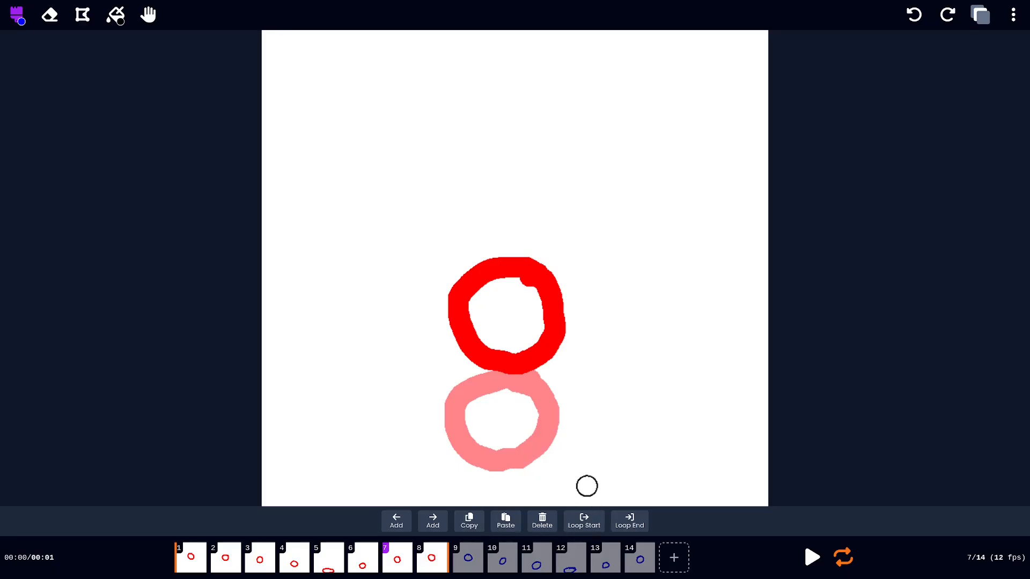
# Step: Clear the loop range and play back the full animation
pyautogui.click(852, 566)
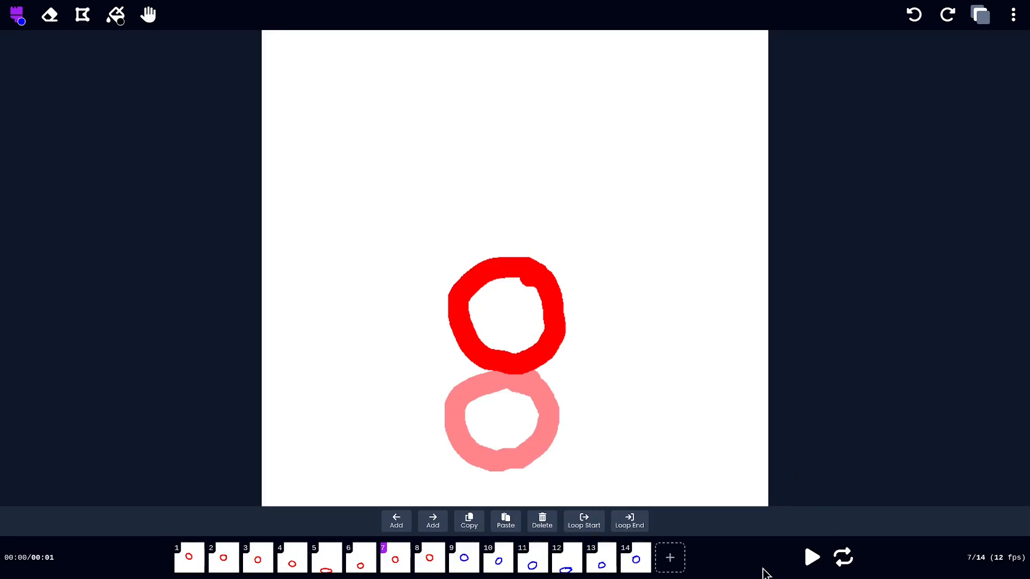
pyautogui.press('space')
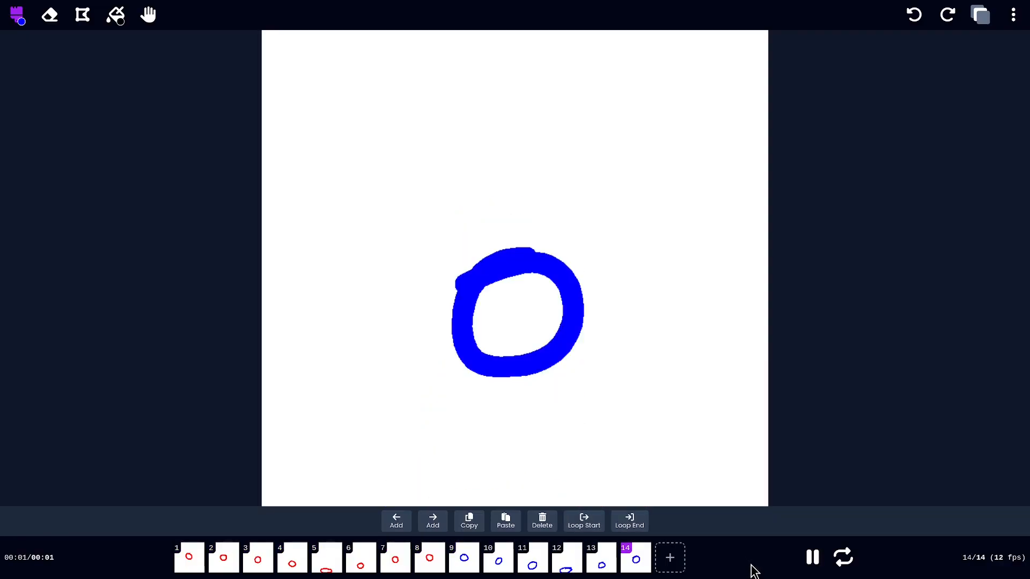
pyautogui.press('space')
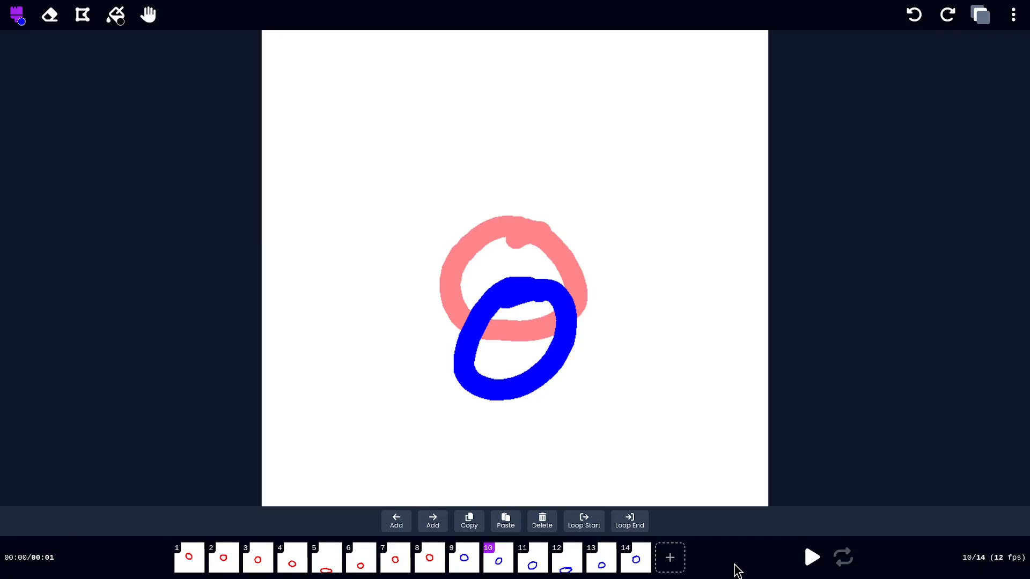
# Step: Return to frame 1 and play the animation with looping off, and turn looping on again during a second playback
pyautogui.press('Left')
pyautogui.press('Left')
pyautogui.press('Left')
pyautogui.press('Left')
pyautogui.press('Left')
pyautogui.press('Left')
pyautogui.press('Left')
pyautogui.press('Left')
pyautogui.press('Left')
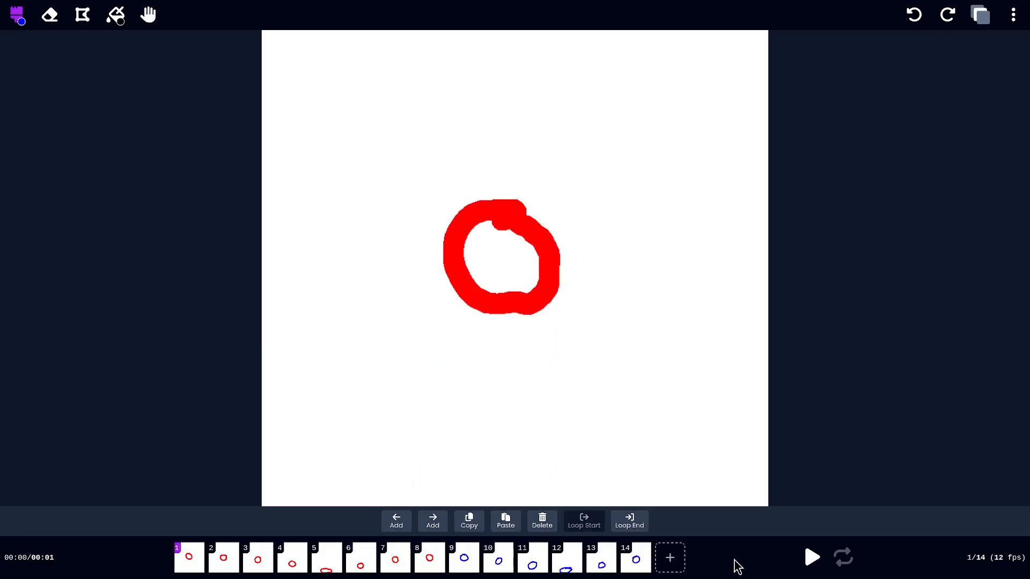
pyautogui.press('space')
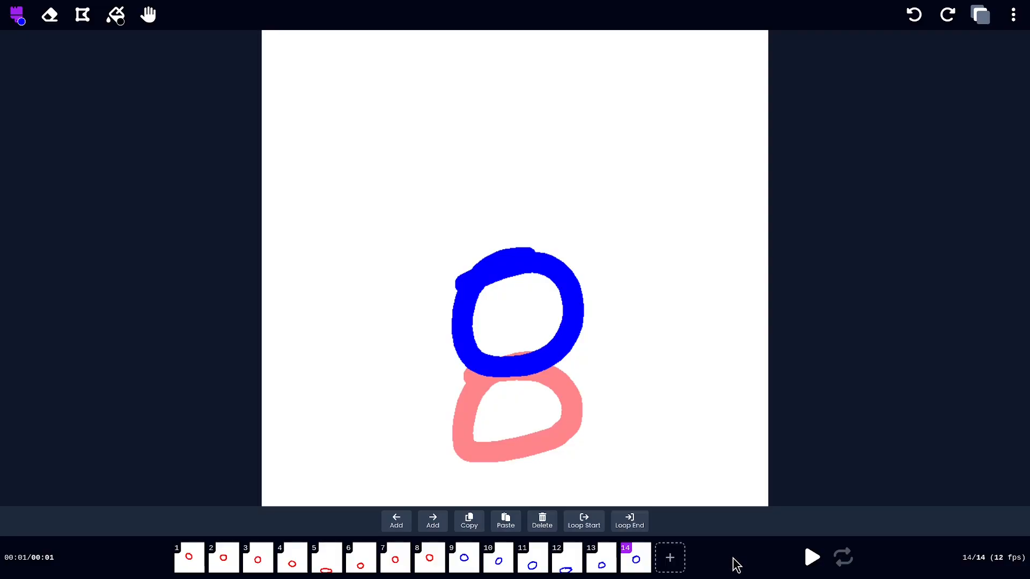
pyautogui.press('space')
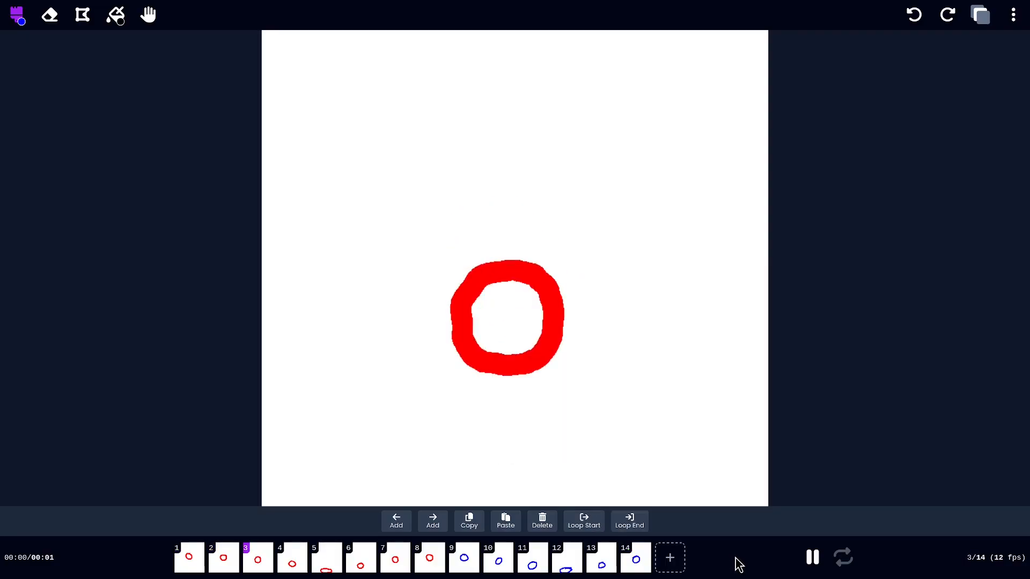
pyautogui.click(842, 557)
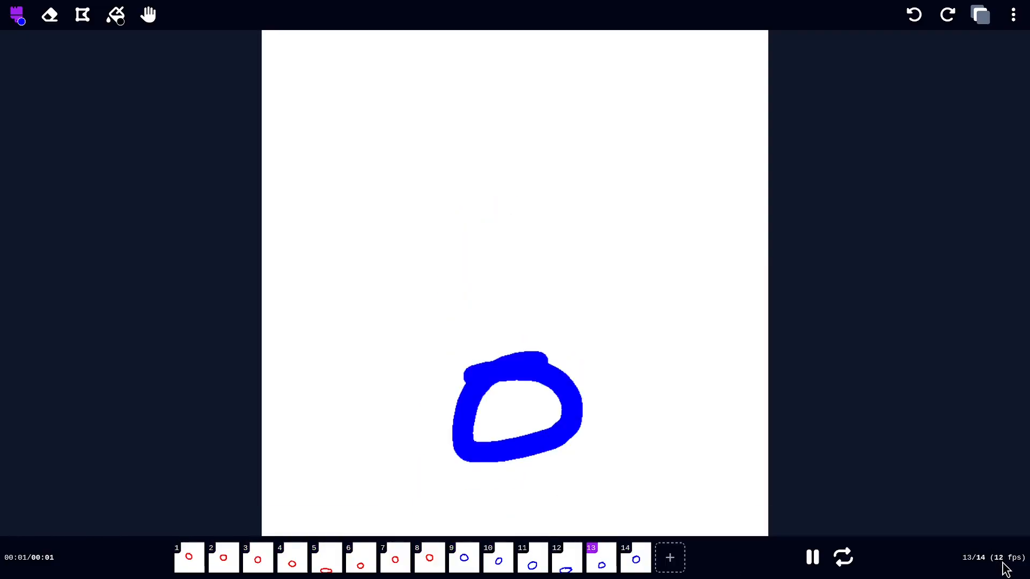
# Step: Open the animation settings and lower the frame rate to 6 fps during playback
pyautogui.click(1013, 14)
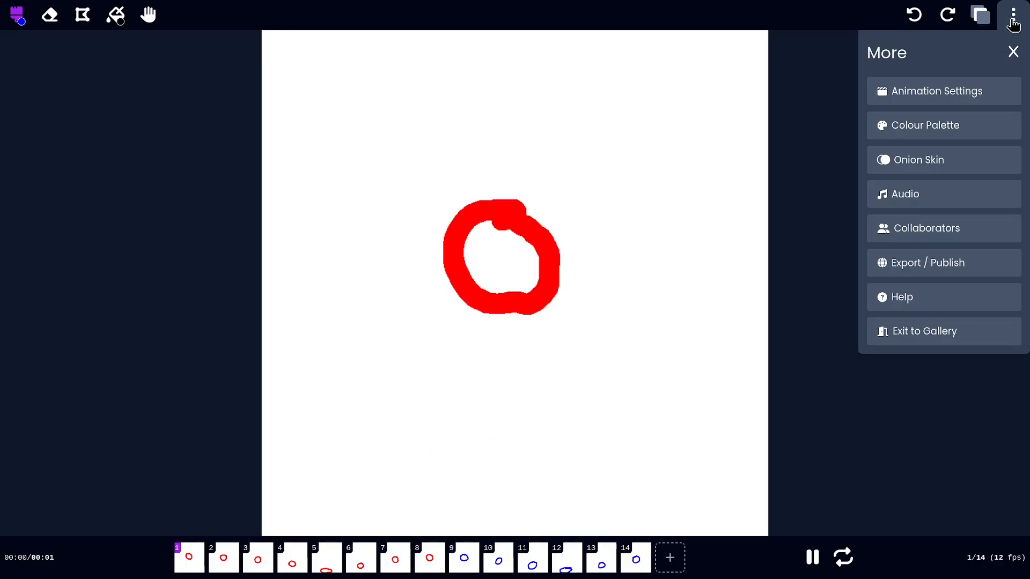
pyautogui.click(954, 98)
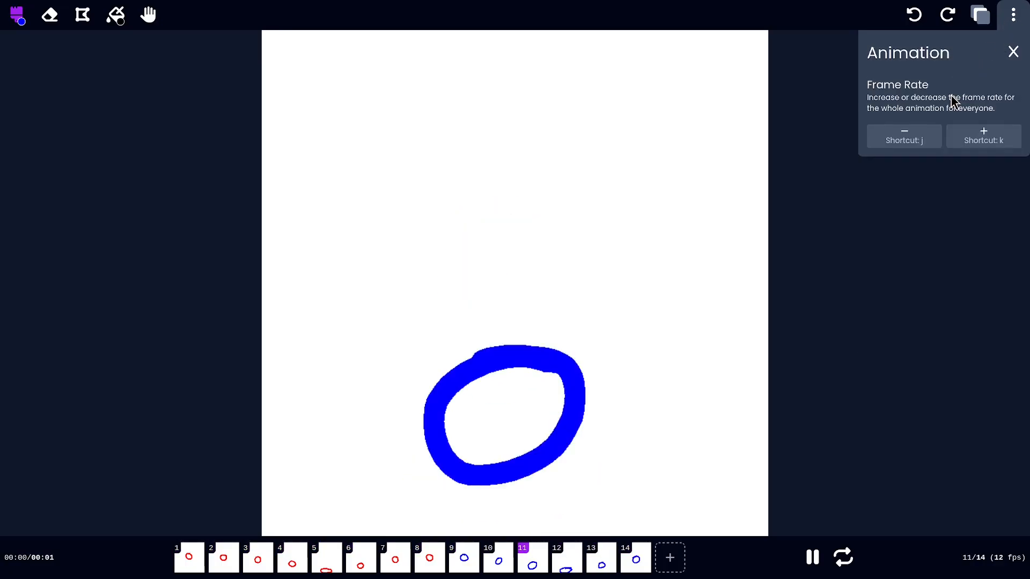
pyautogui.click(915, 140)
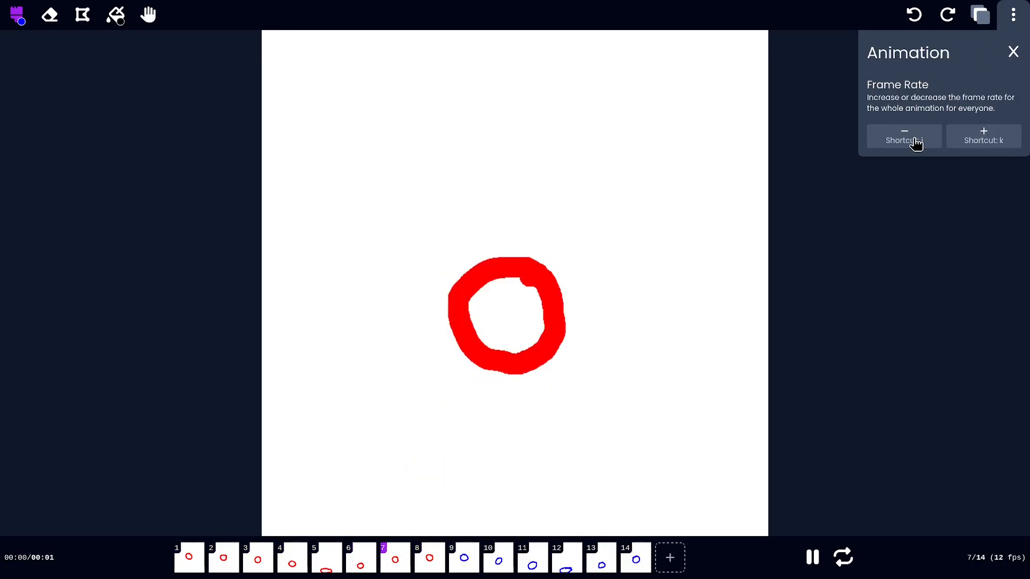
pyautogui.click(915, 141)
pyautogui.click(915, 140)
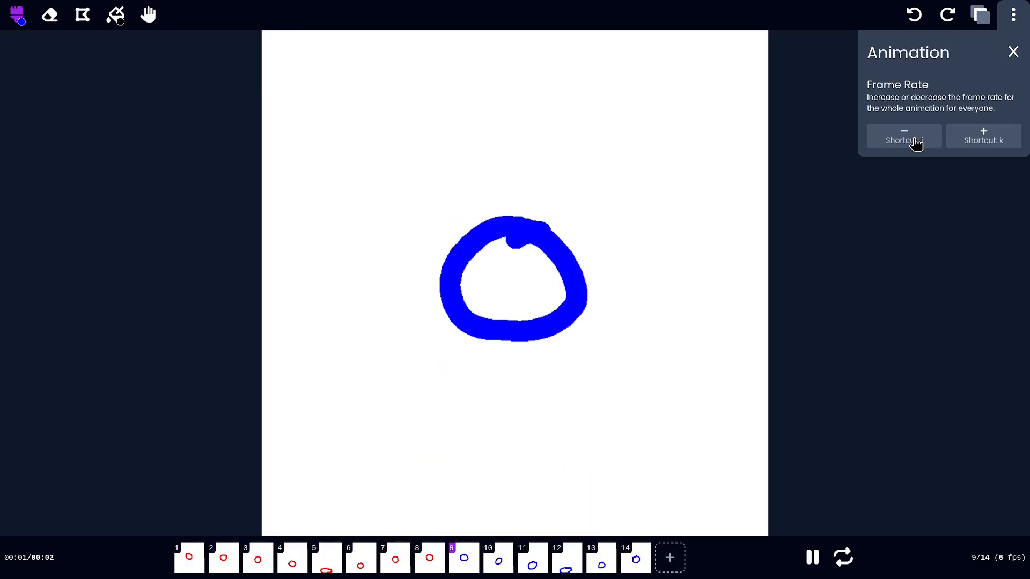
# Step: Raise the animation's frame rate to 24 fps
pyautogui.click(983, 141)
pyautogui.click(984, 140)
pyautogui.click(984, 140)
pyautogui.click(984, 141)
pyautogui.click(983, 138)
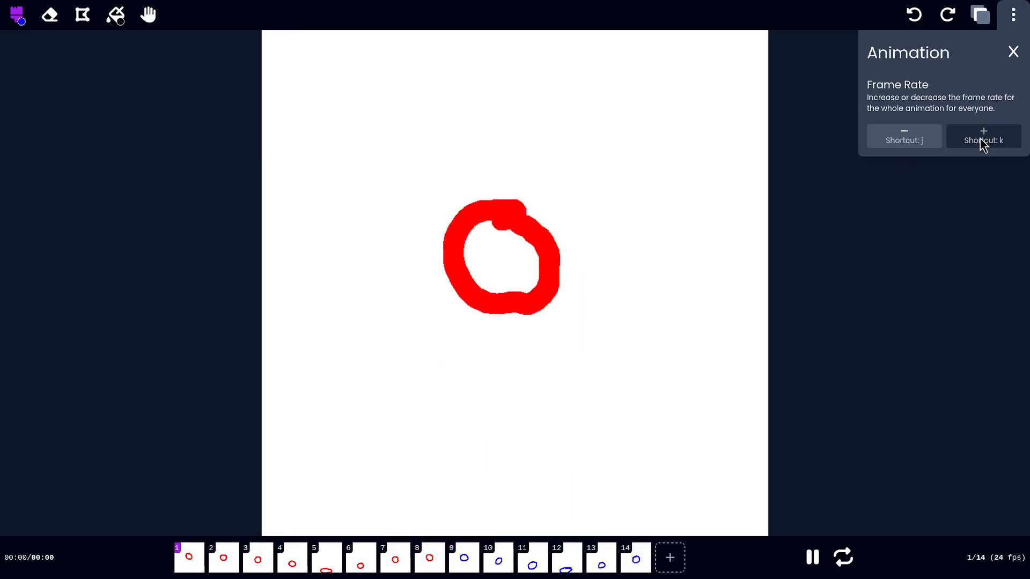
# Step: Lower the animation's frame rate to 12 fps
pyautogui.click(933, 142)
pyautogui.click(933, 143)
pyautogui.click(933, 142)
pyautogui.click(932, 143)
pyautogui.click(933, 142)
pyautogui.click(932, 142)
pyautogui.click(933, 142)
pyautogui.click(933, 142)
pyautogui.click(931, 142)
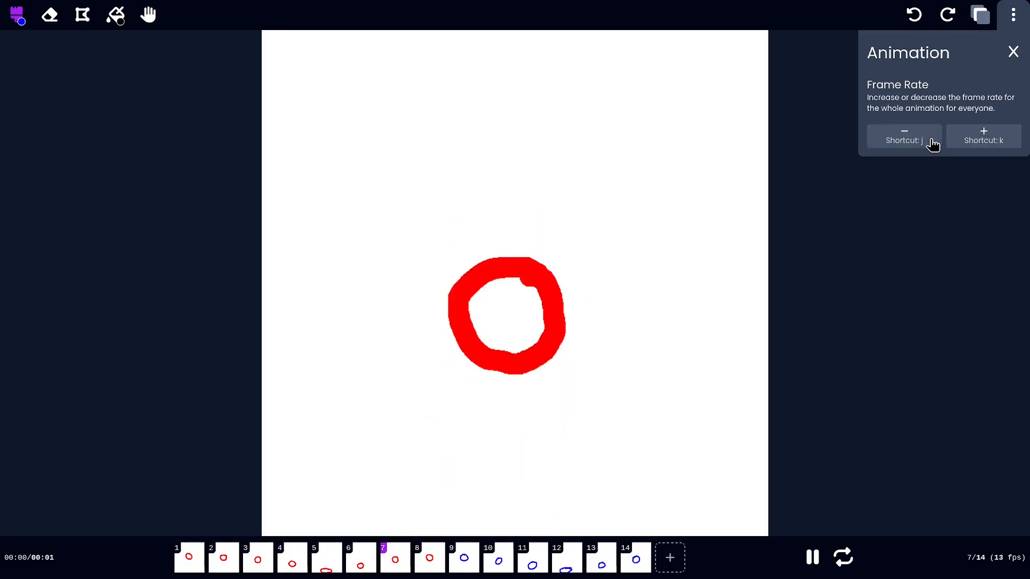
pyautogui.click(912, 138)
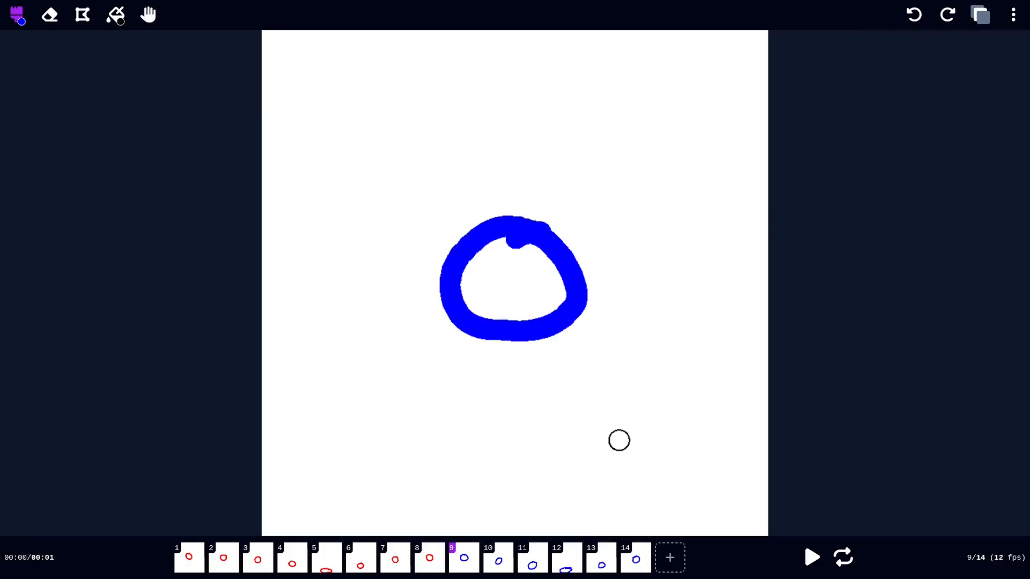
# Step: Copy frame 8 with the red circle and paste the duplicate directly after it as frame 9
pyautogui.press('Left')
pyautogui.press('Right')
pyautogui.press('Left')
pyautogui.press('Right')
pyautogui.press('Left')
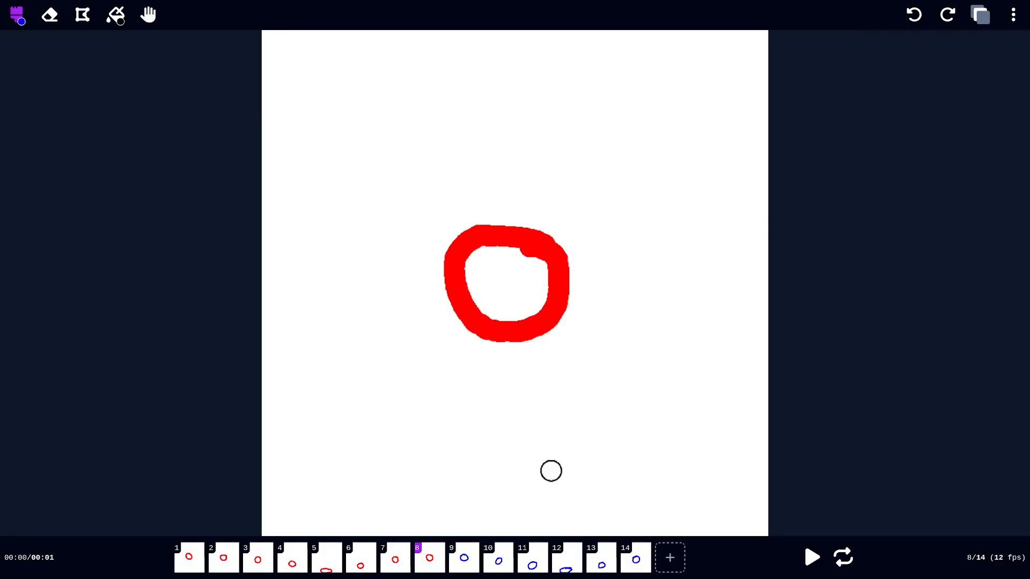
pyautogui.click(433, 564)
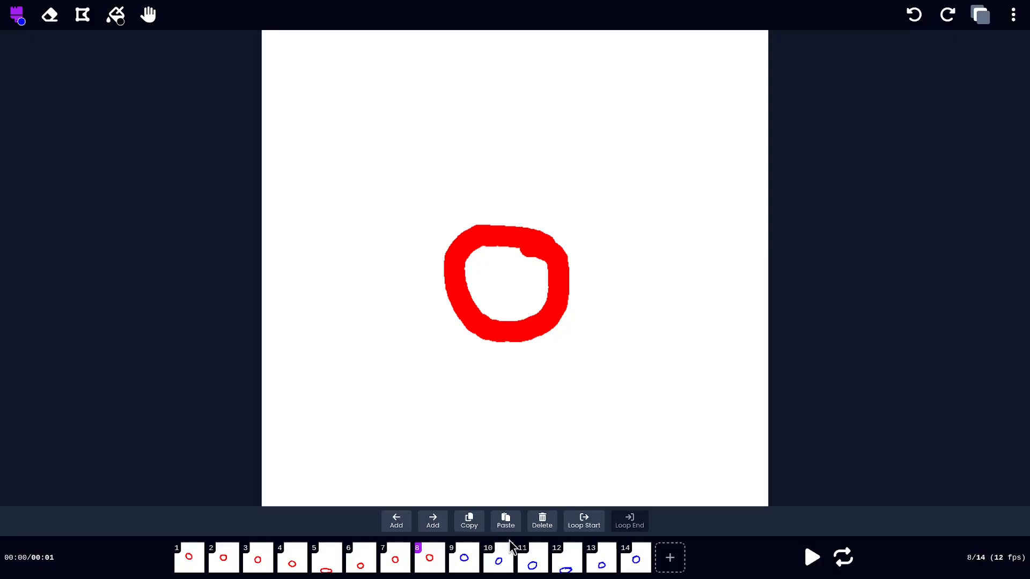
pyautogui.click(506, 522)
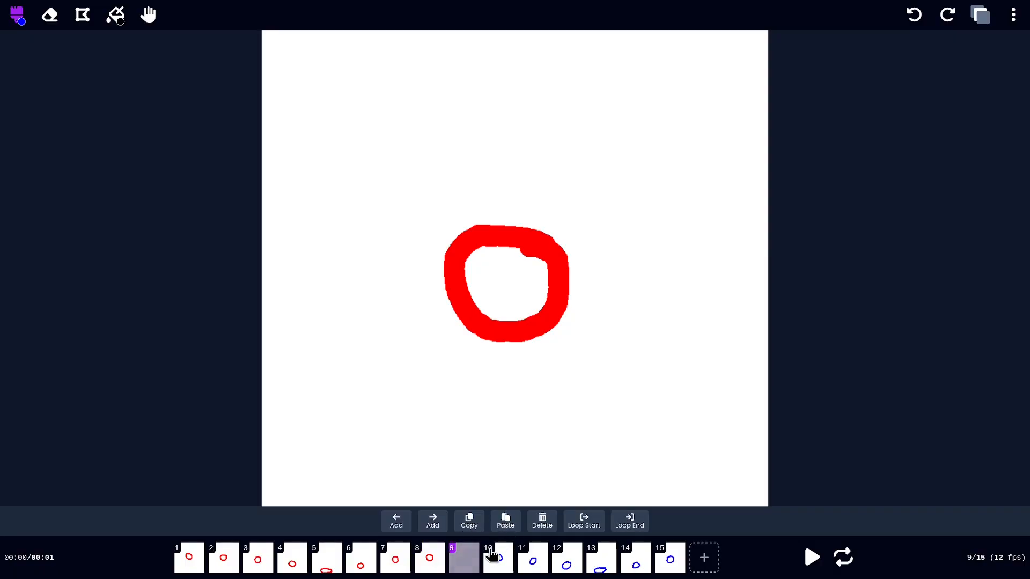
# Step: Play the animation briefly and step through the frames around the pasted frame 9 to compare them
pyautogui.press('Left')
pyautogui.press('Right')
pyautogui.press('Left')
pyautogui.press('Left')
pyautogui.press('Left')
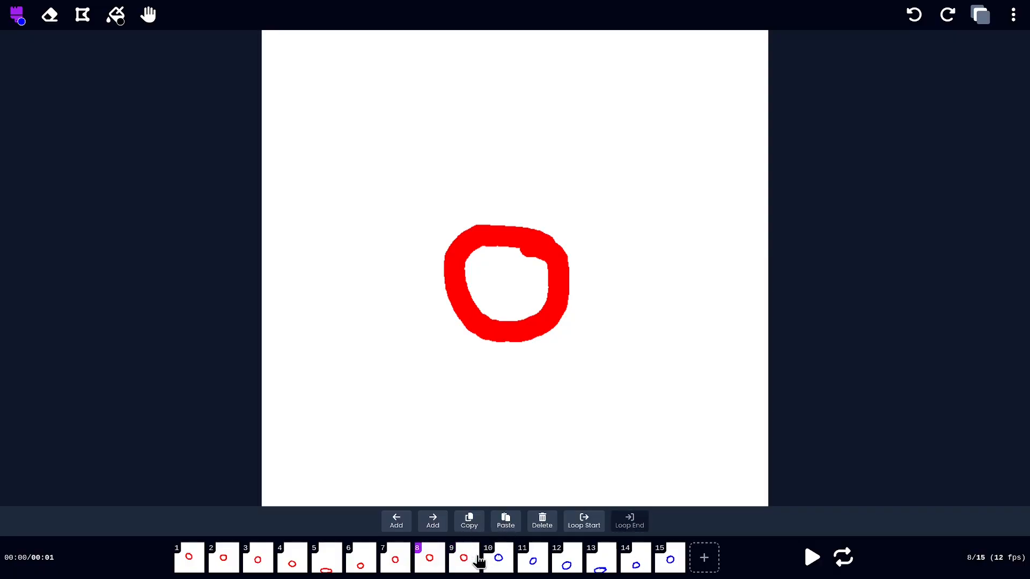
pyautogui.press('space')
pyautogui.press('space')
pyautogui.press('Left')
pyautogui.press('Left')
pyautogui.press('Left')
pyautogui.press('Left')
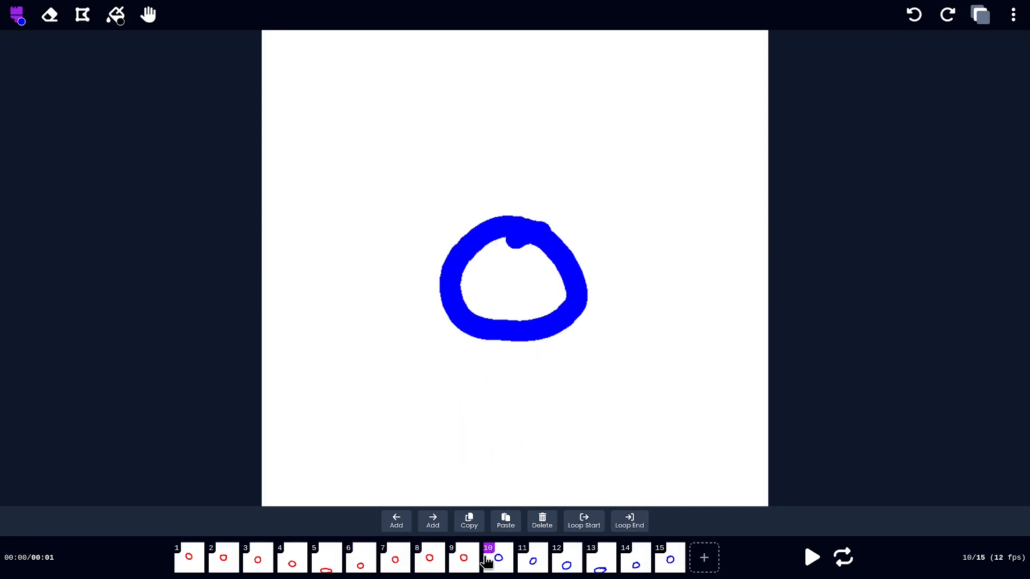
pyautogui.press('Right')
pyautogui.press('Right')
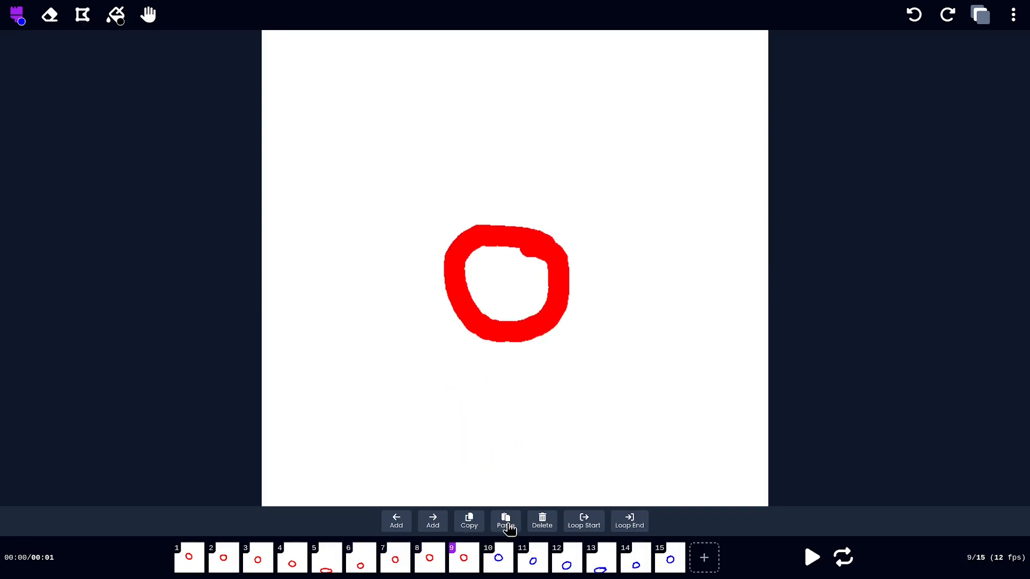
# Step: Paste a second copy of the red circle frame after frame 9 and step back through the neighbouring frames
pyautogui.click(506, 523)
pyautogui.press('Left')
pyautogui.press('Left')
pyautogui.press('Left')
pyautogui.press('Left')
pyautogui.press('Right')
pyautogui.press('Right')
# Step: Draw a short test stroke on the canvas and try undo and redo on it, leaving it undone
pyautogui.moveTo(632, 370)
pyautogui.mouseDown()
pyautogui.moveTo(644, 375)
pyautogui.moveTo(629, 391)
pyautogui.mouseUp()
pyautogui.hotkey('ctrl', 'z')
pyautogui.hotkey('ctrl', 'shift', 'z')
pyautogui.hotkey('ctrl', 'z')
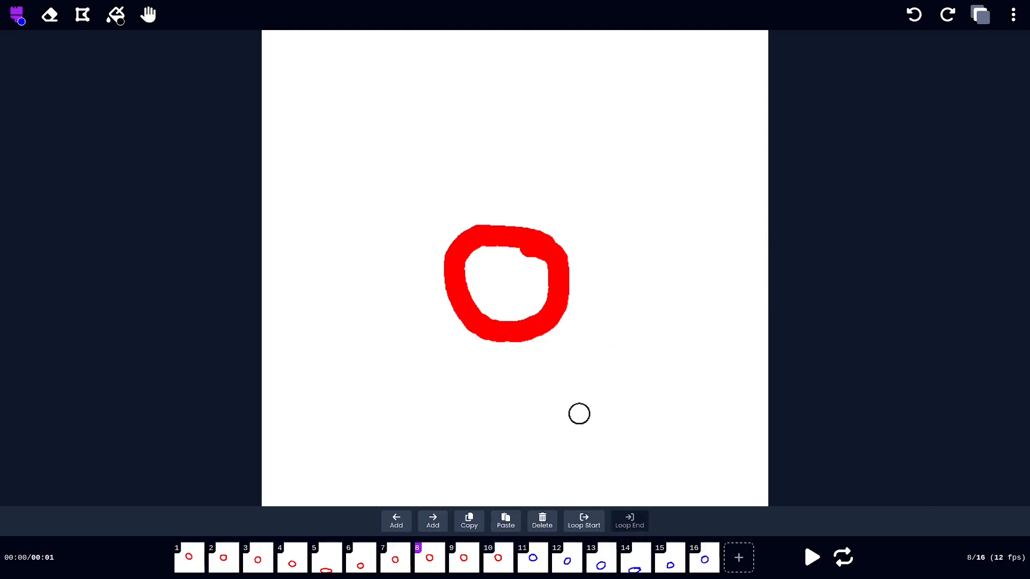
# Step: Play the animation briefly and delete the two pasted red circle frames, 9 and 10
pyautogui.press('space')
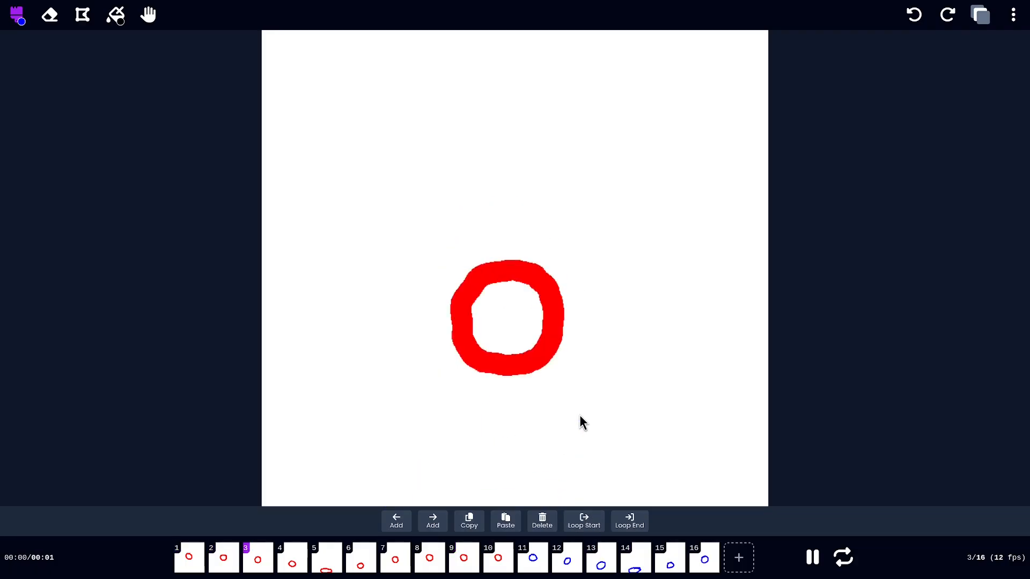
pyautogui.press('space')
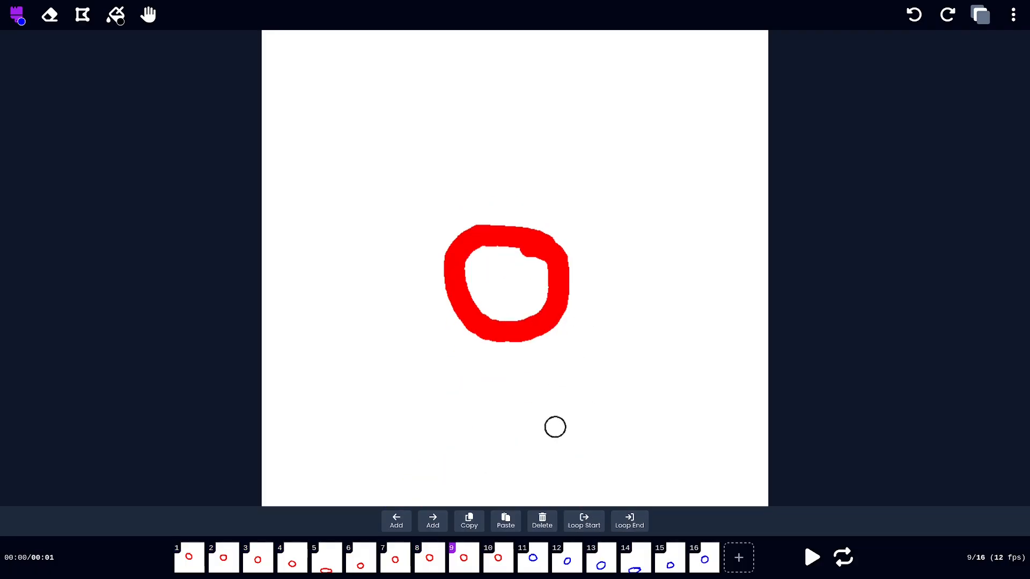
pyautogui.click(545, 523)
pyautogui.click(550, 528)
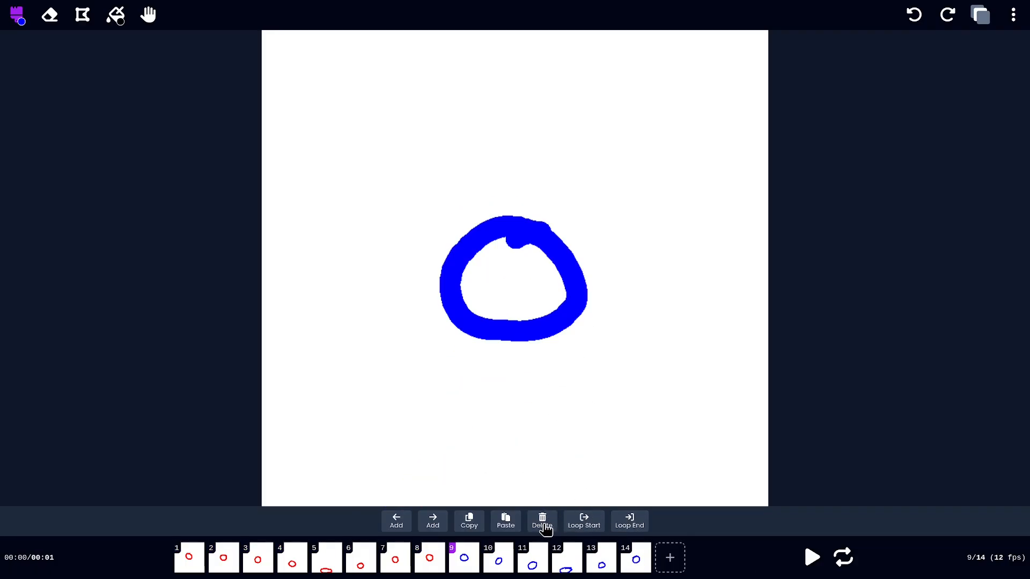
# Step: Copy frame 8 with the red circle and paste it after frame 14 as the last frame
pyautogui.press('Left')
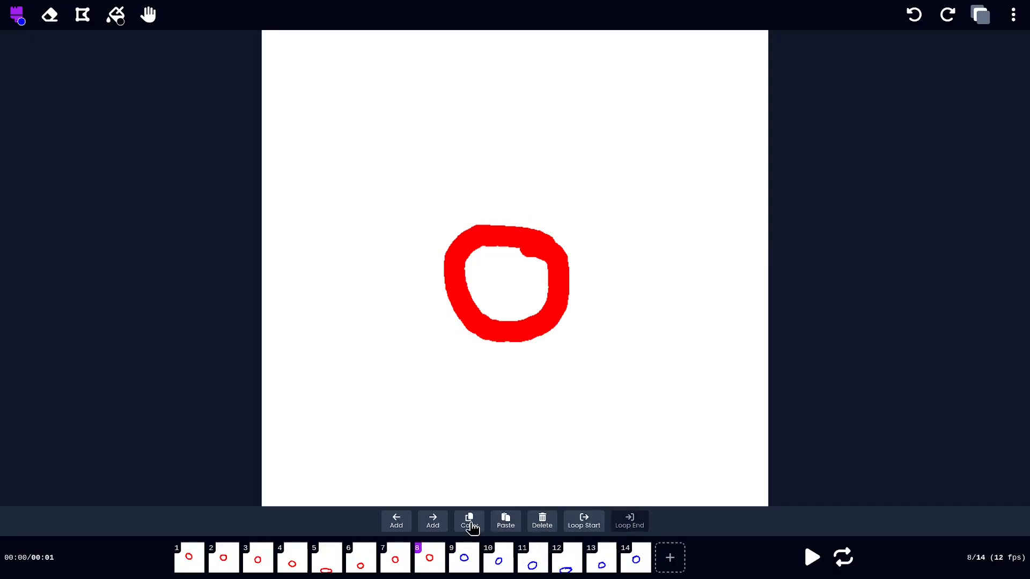
pyautogui.press('Right')
pyautogui.press('Right')
pyautogui.press('Right')
pyautogui.press('Right')
pyautogui.press('Right')
pyautogui.press('Right')
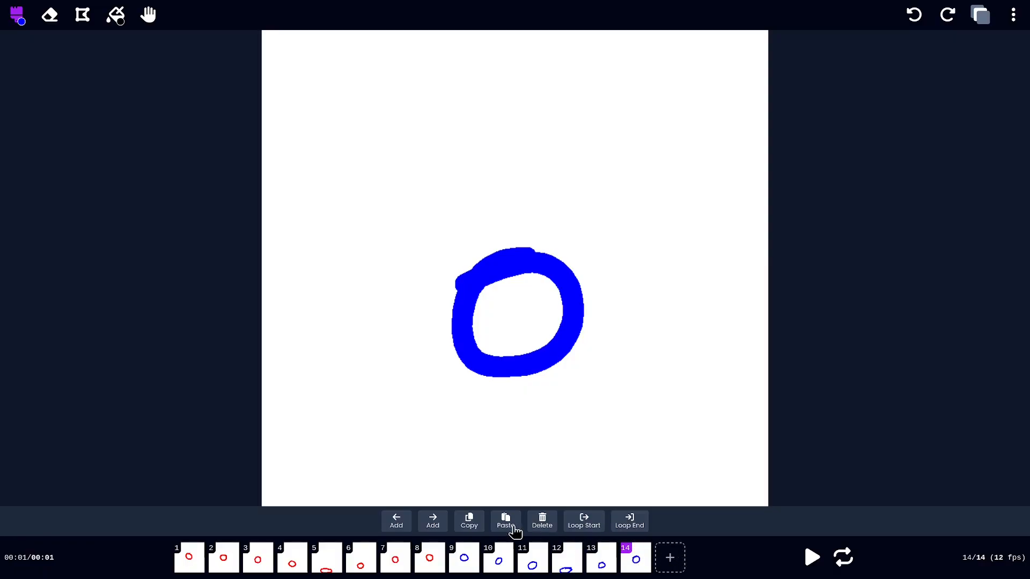
pyautogui.click(515, 531)
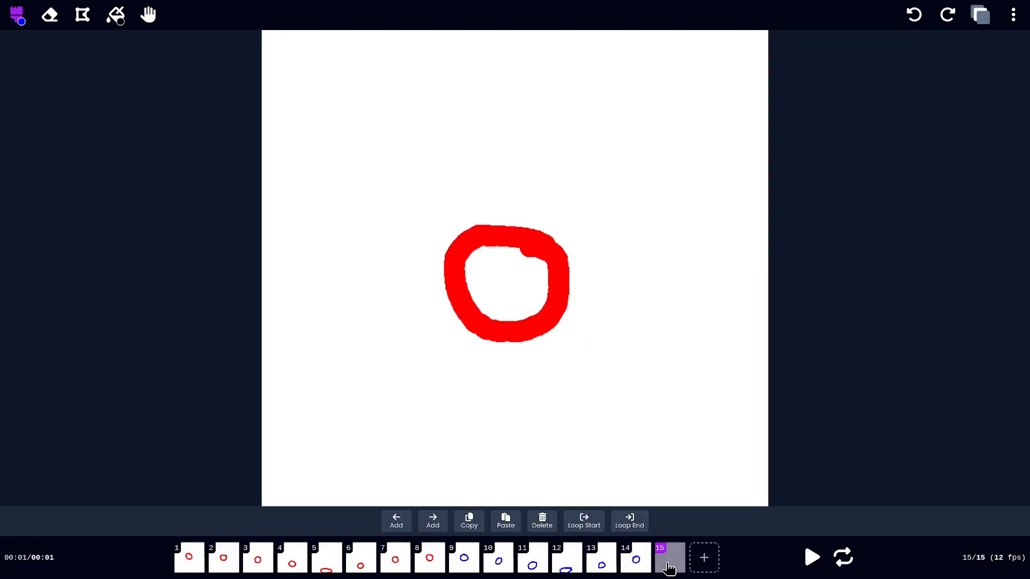
# Step: Delete the original red circle frame 8 and turn looping off
pyautogui.press('Left')
pyautogui.press('Left')
pyautogui.press('Left')
pyautogui.press('Left')
pyautogui.press('Left')
pyautogui.press('Left')
pyautogui.press('Left')
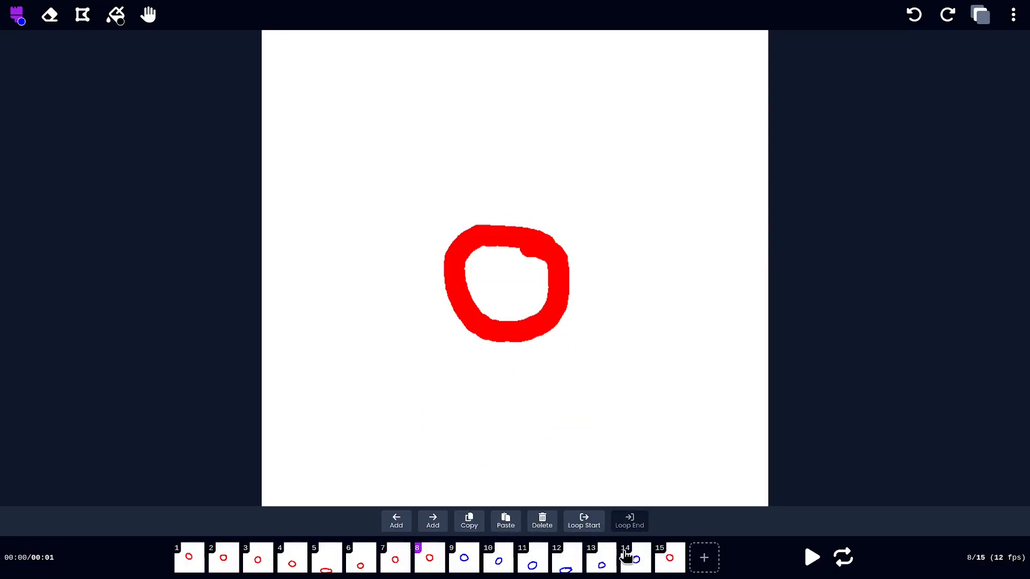
pyautogui.click(542, 521)
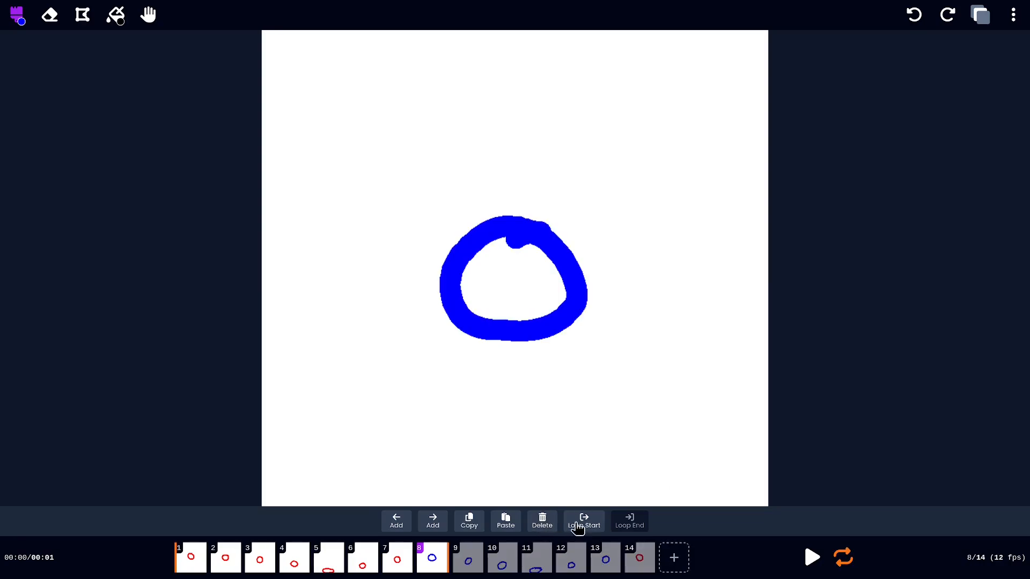
pyautogui.click(841, 557)
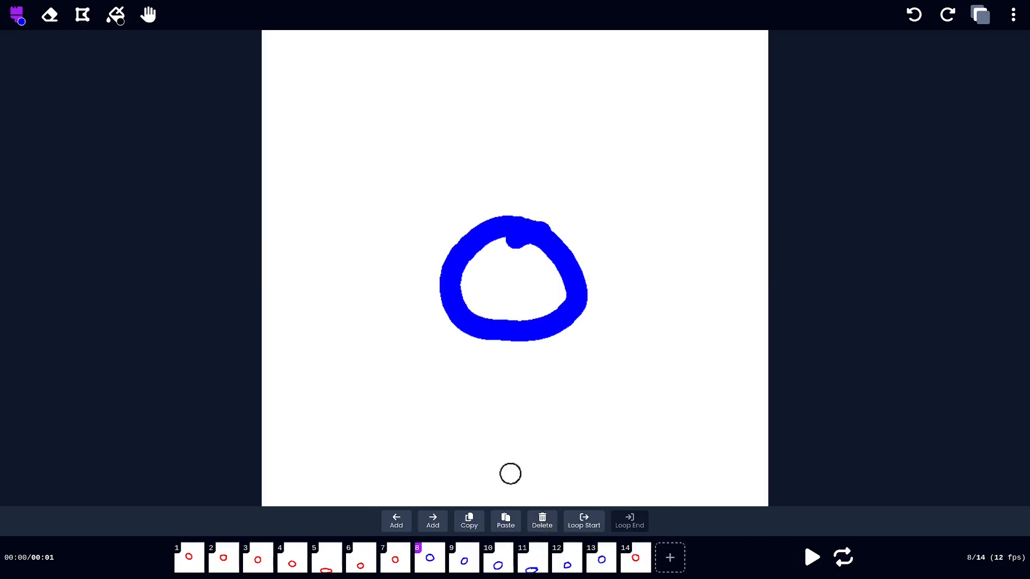
# Step: Return to frame 1 and open the animation's Audio settings
pyautogui.press('Left')
pyautogui.press('Left')
pyautogui.press('Left')
pyautogui.press('Left')
pyautogui.press('Left')
pyautogui.press('Left')
pyautogui.press('Left')
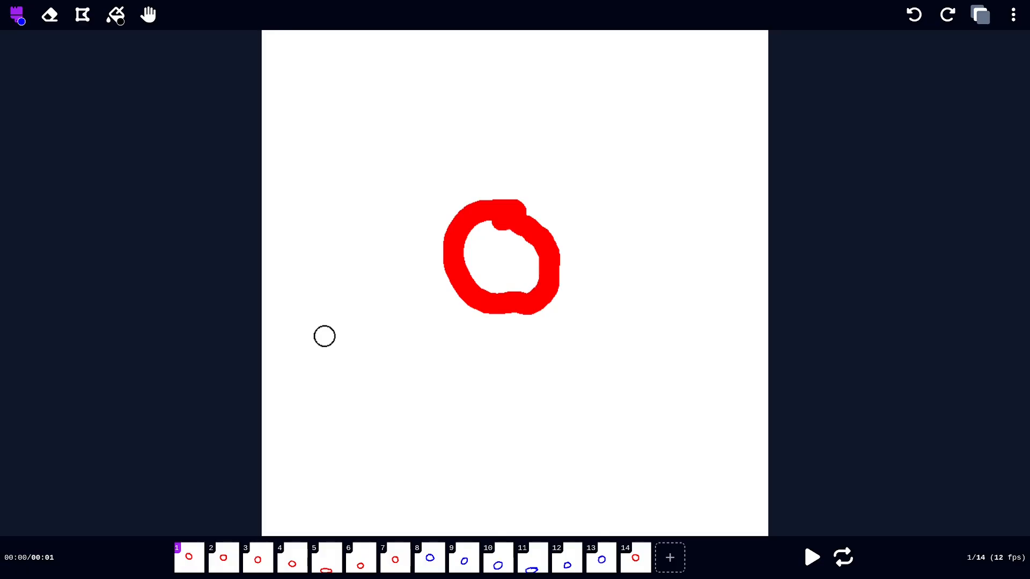
pyautogui.click(1012, 21)
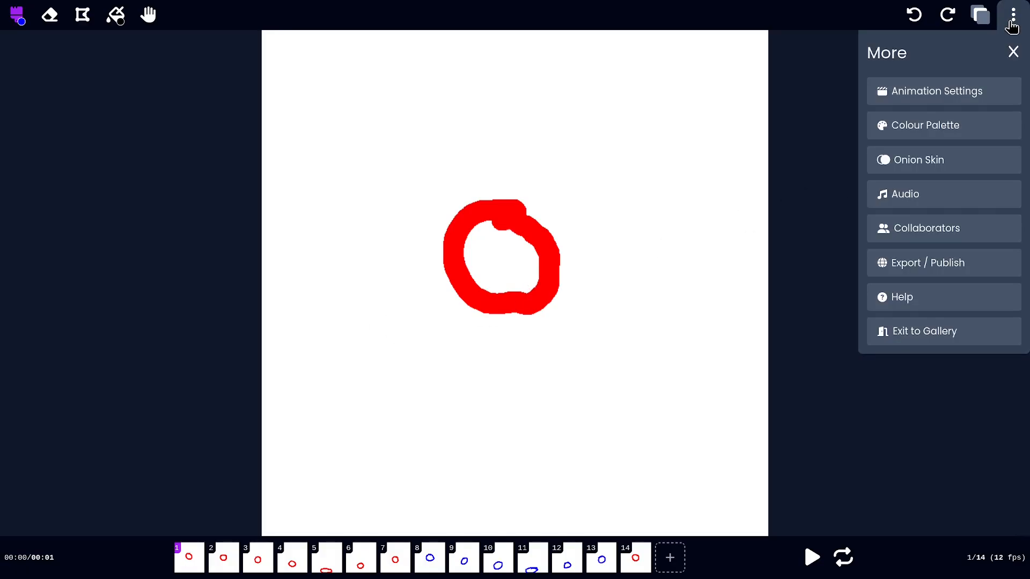
pyautogui.click(925, 196)
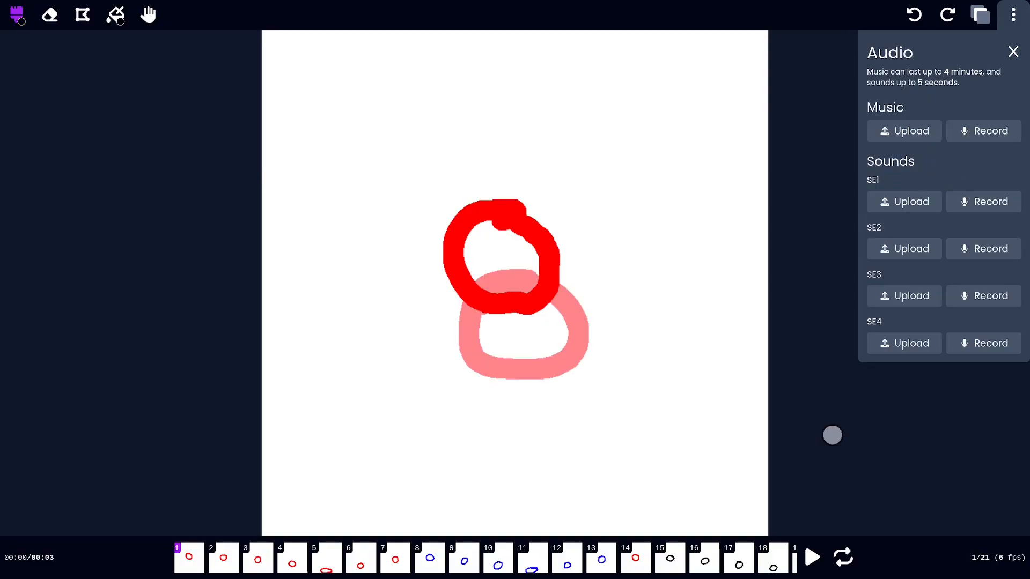
# Step: Play the 21-frame animation part of the way and return to frame 1
pyautogui.press('space')
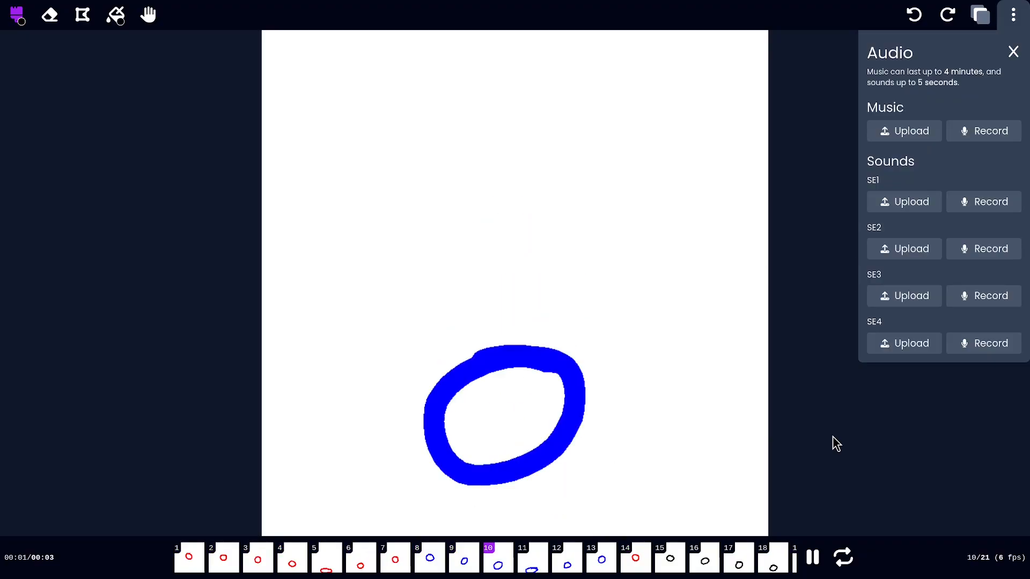
pyautogui.press('space')
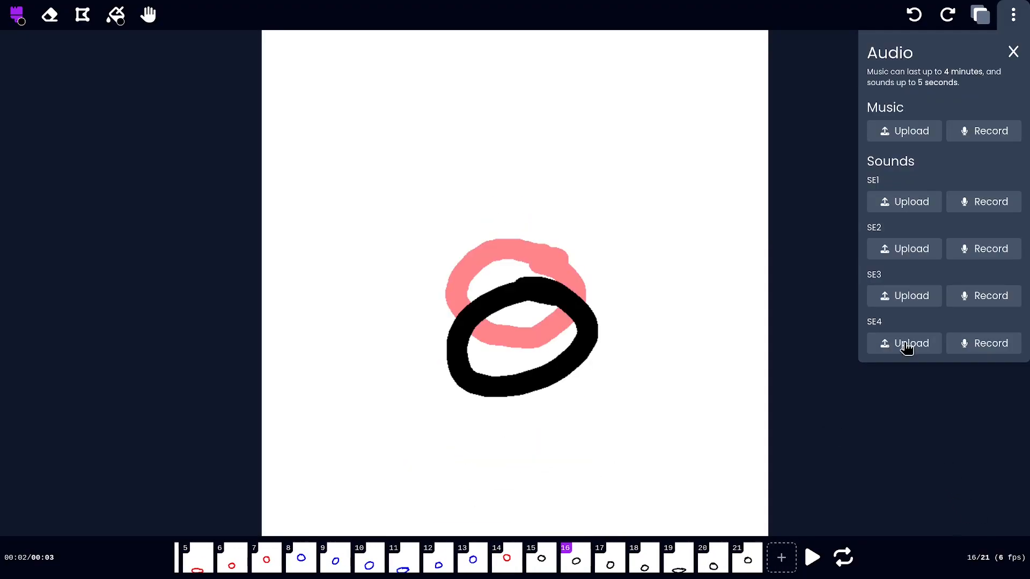
pyautogui.press('Left')
pyautogui.press('Left')
pyautogui.press('Left')
pyautogui.press('Left')
pyautogui.press('Left')
pyautogui.press('Left')
pyautogui.press('Left')
pyautogui.press('Left')
pyautogui.press('Left')
pyautogui.press('Left')
pyautogui.press('Left')
pyautogui.press('Left')
pyautogui.press('Left')
pyautogui.press('Left')
pyautogui.press('Left')
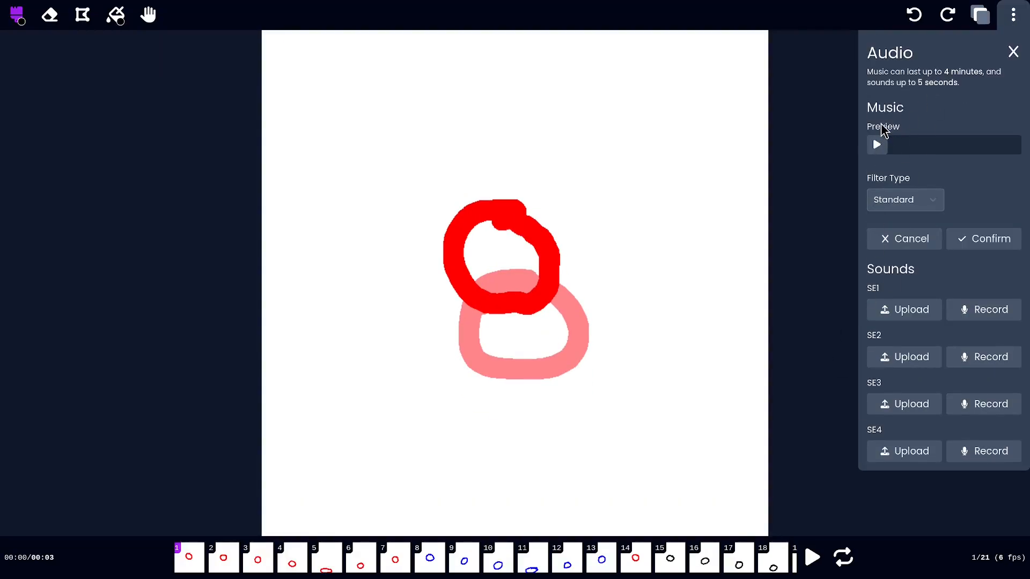
# Step: Preview the uploaded music and confirm it as the animation's music with the Standard filter type
pyautogui.click(878, 146)
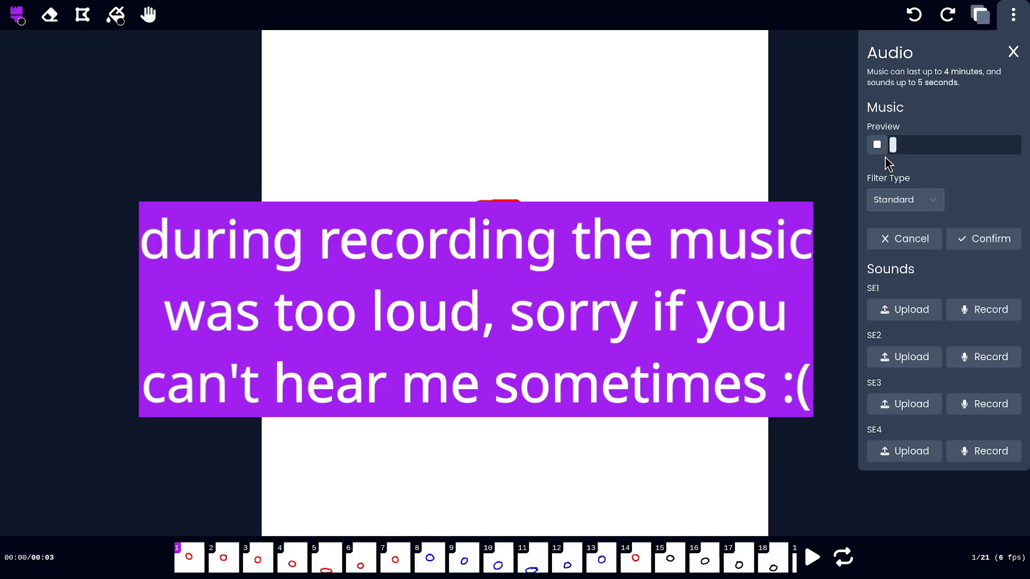
pyautogui.click(877, 145)
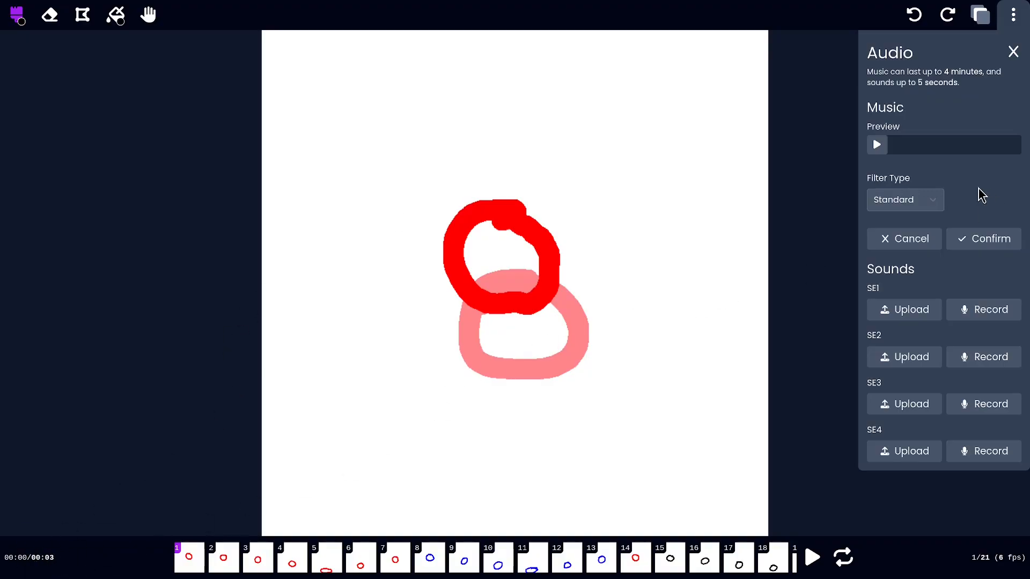
pyautogui.click(981, 245)
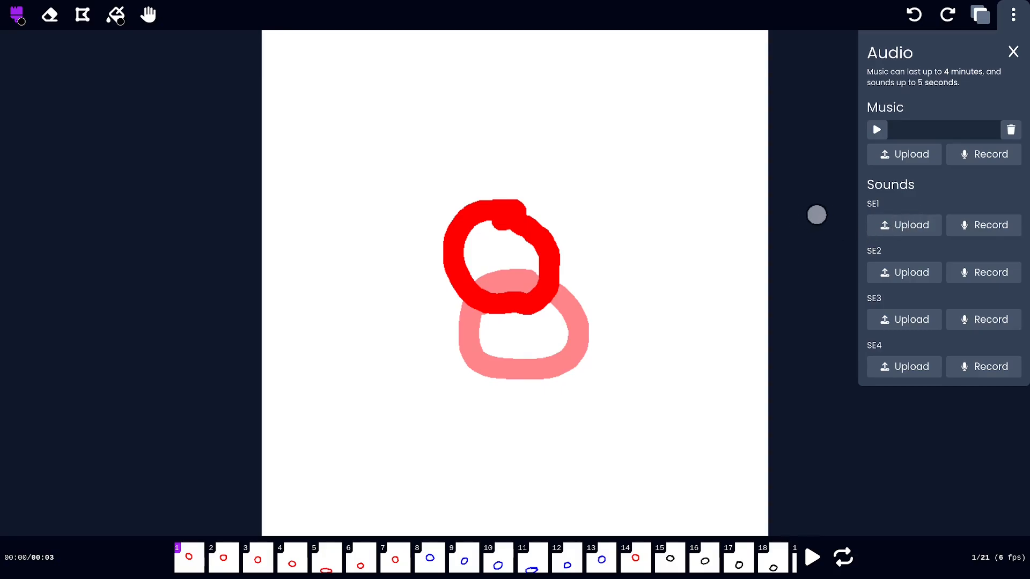
# Step: Play the animation with its music and step back and forth through the frames up to frame 14
pyautogui.press('space')
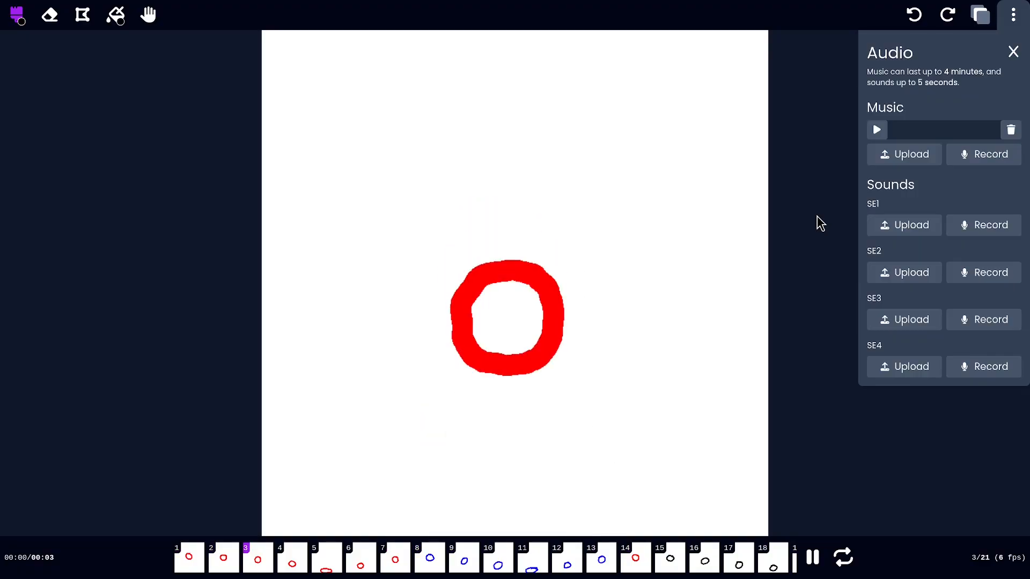
pyautogui.press('space')
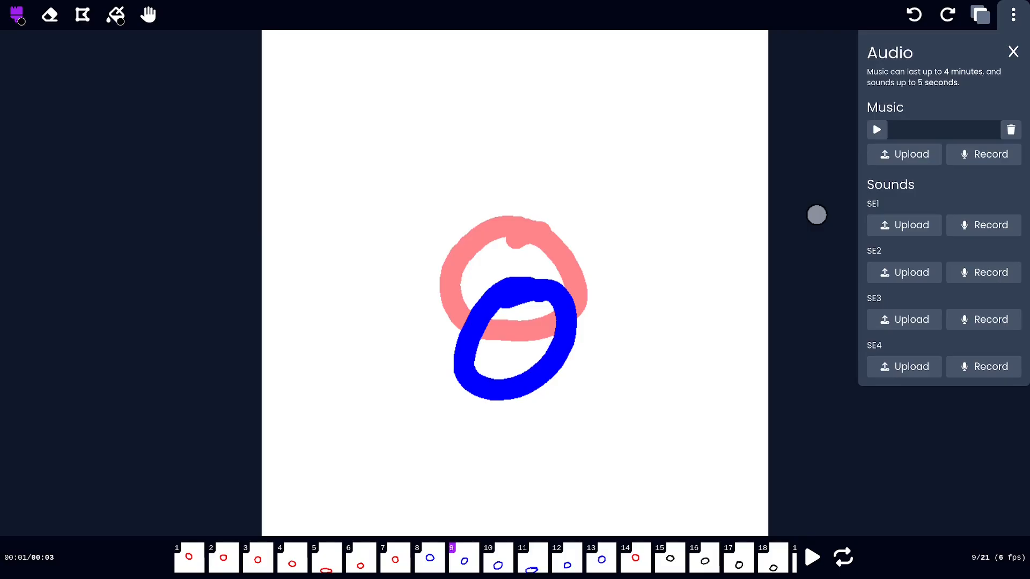
pyautogui.press('Left')
pyautogui.press('Left')
pyautogui.press('Left')
pyautogui.press('Left')
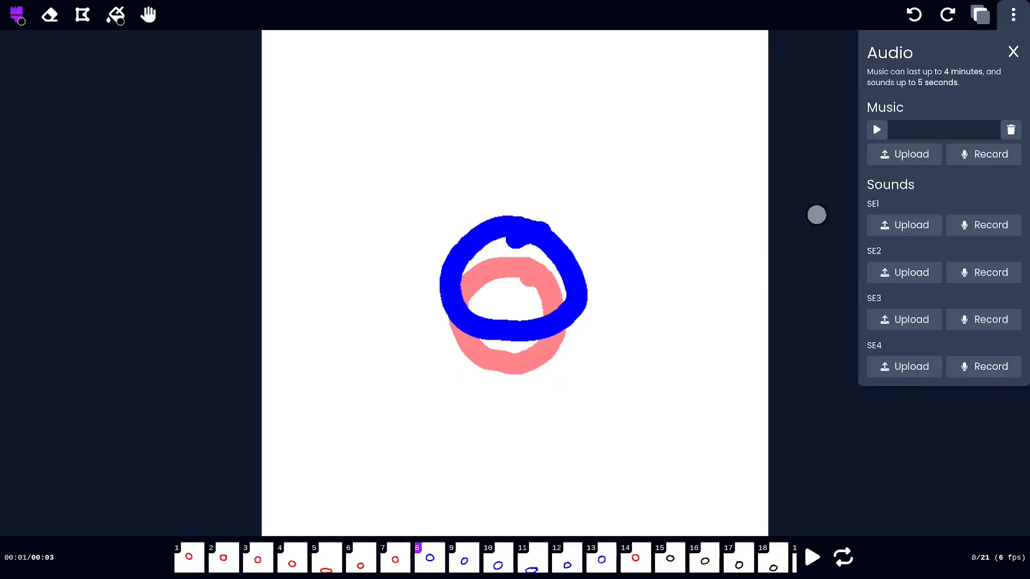
pyautogui.press('Right')
pyautogui.press('Right')
pyautogui.press('Right')
pyautogui.press('Right')
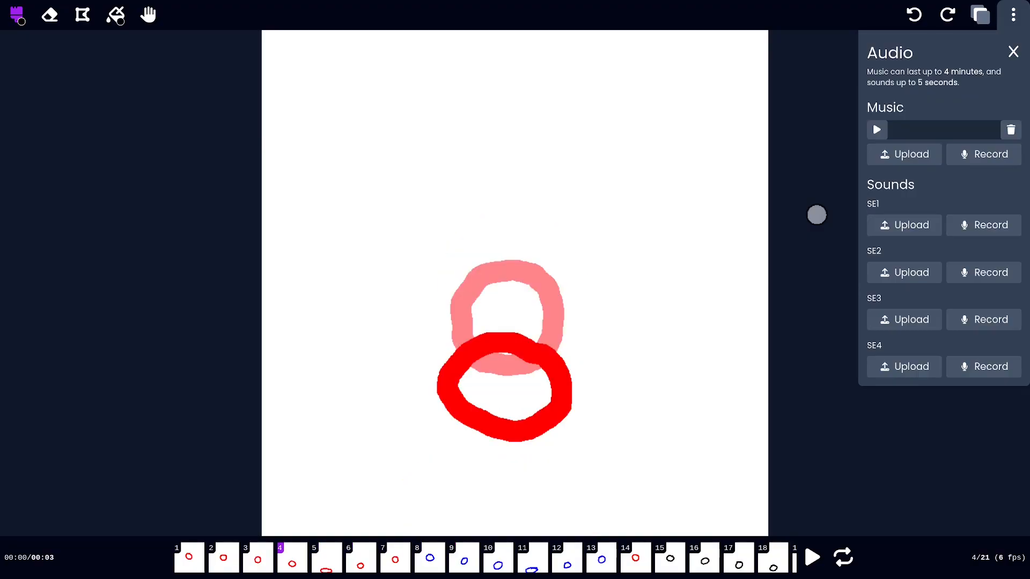
pyautogui.press('Right')
pyautogui.press('Right')
pyautogui.press('Right')
pyautogui.press('Right')
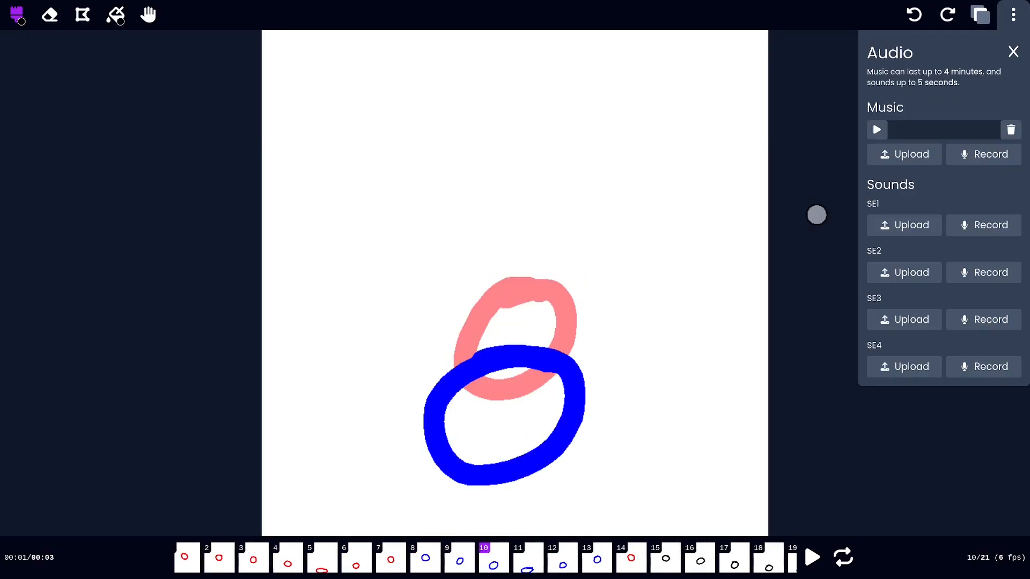
pyautogui.press('Right')
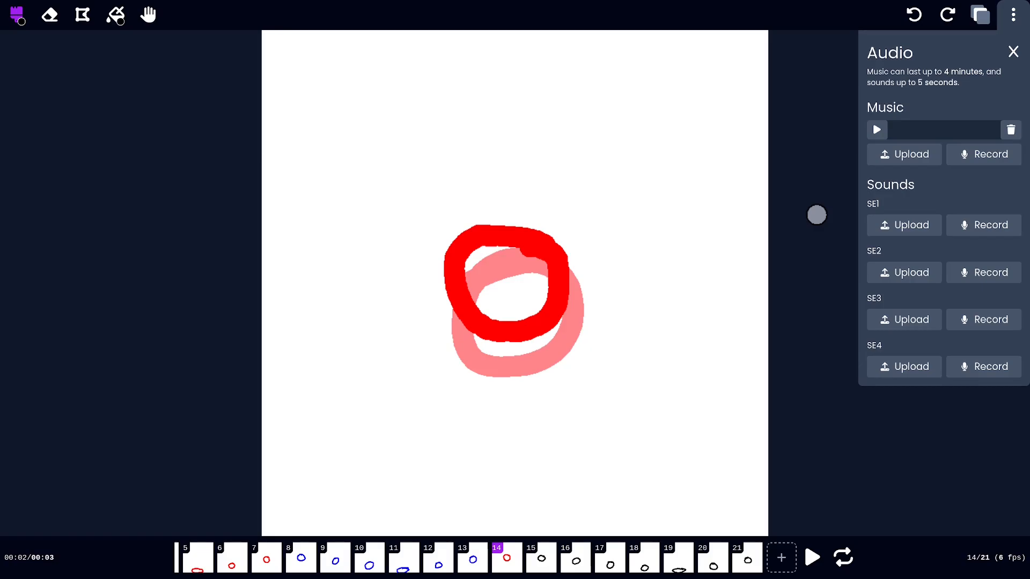
# Step: Step through the frames following frame 14 and go back to frame 1
pyautogui.press('Right')
pyautogui.press('Left')
pyautogui.press('Right')
pyautogui.press('Right')
pyautogui.press('Right')
pyautogui.press('Right')
pyautogui.press('Left')
pyautogui.press('Left')
pyautogui.press('Left')
pyautogui.press('Left')
pyautogui.press('Left')
pyautogui.press('Left')
pyautogui.press('Left')
pyautogui.press('Left')
pyautogui.press('Left')
pyautogui.press('Left')
pyautogui.press('Left')
pyautogui.press('Left')
pyautogui.press('Left')
pyautogui.press('Left')
pyautogui.press('Left')
pyautogui.press('Left')
pyautogui.press('Left')
pyautogui.press('Left')
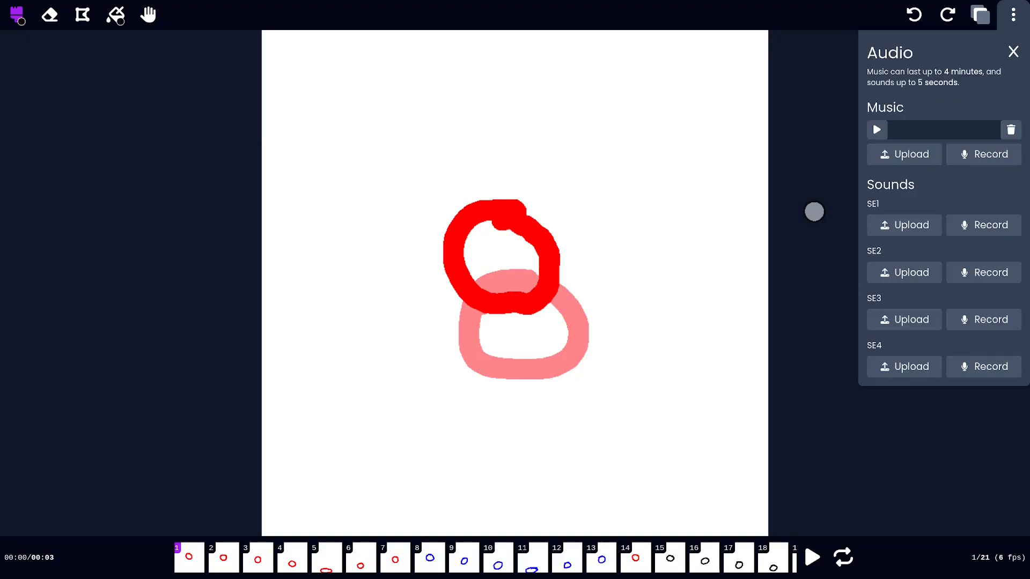
# Step: Play the animation with its music from frame 1 at 6 fps, and again at 5 fps
pyautogui.press('space')
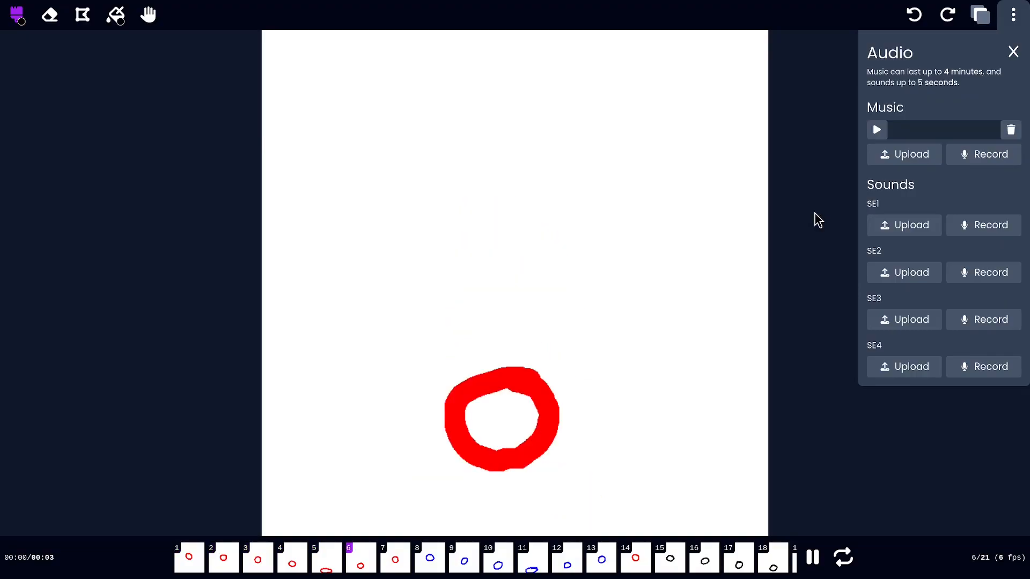
pyautogui.press('space')
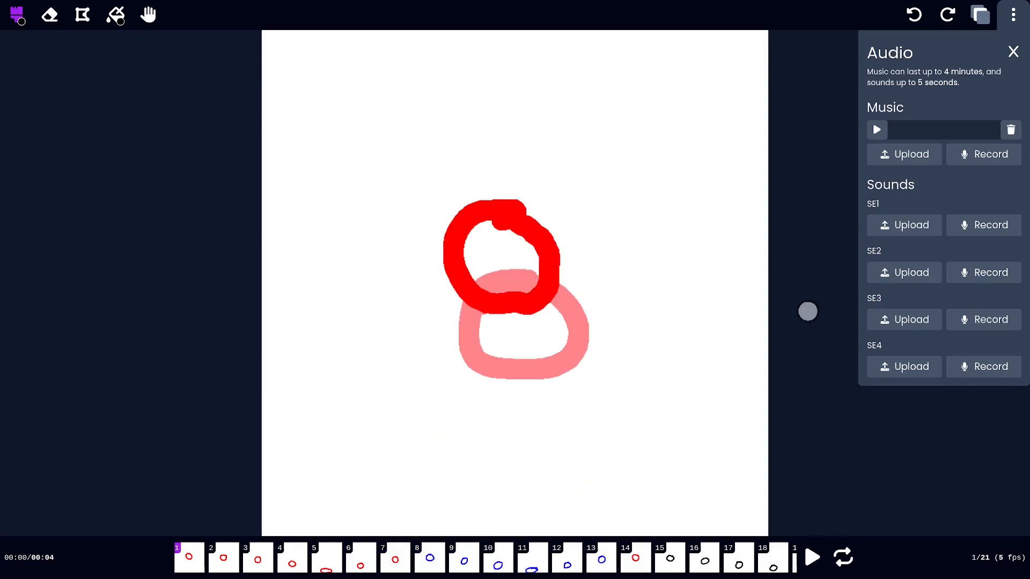
pyautogui.press('space')
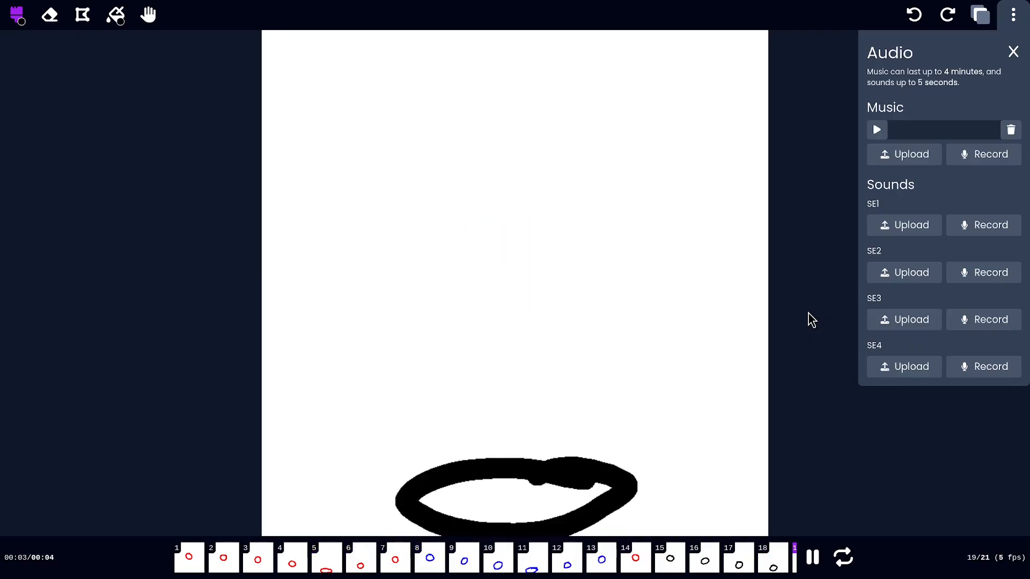
# Step: Play the animation with its music at 4 fps, stop it, and return to frame 1
pyautogui.press('space')
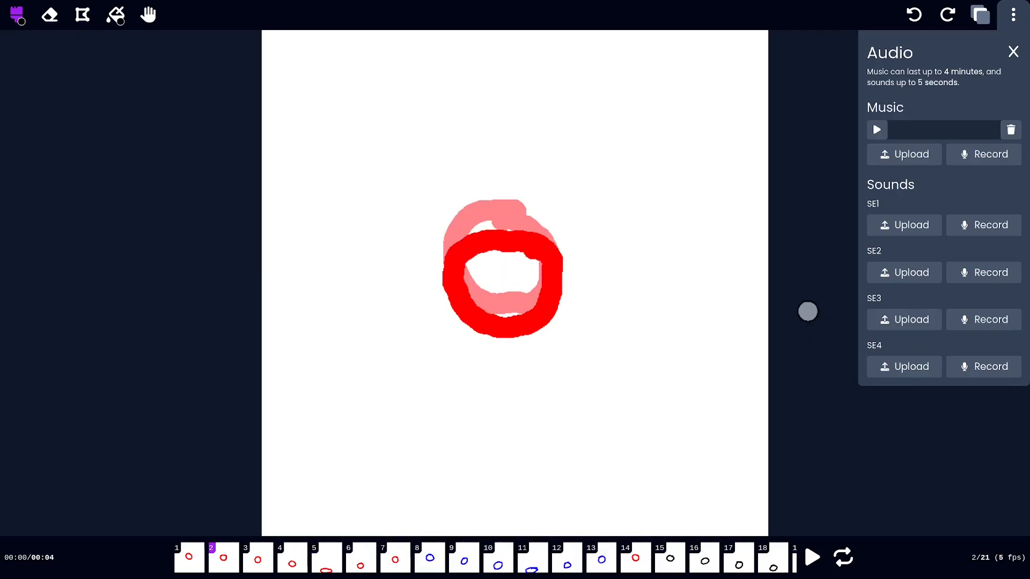
pyautogui.press('space')
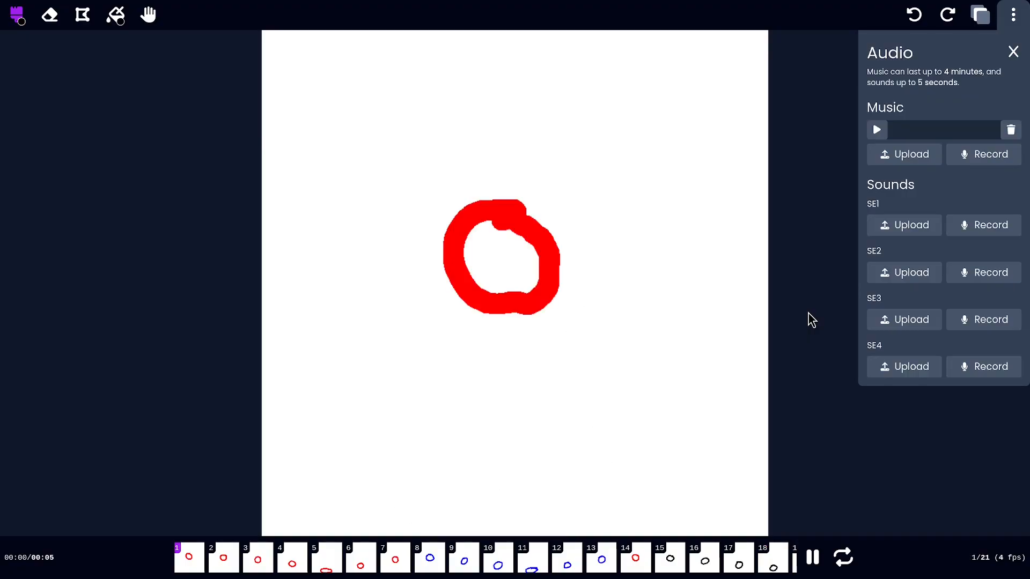
pyautogui.press('space')
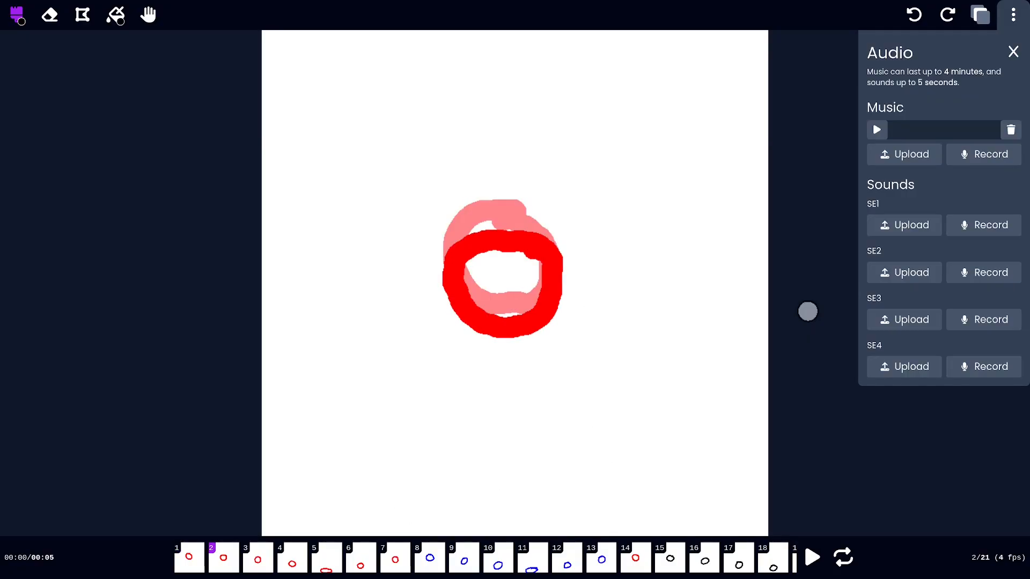
pyautogui.press('Left')
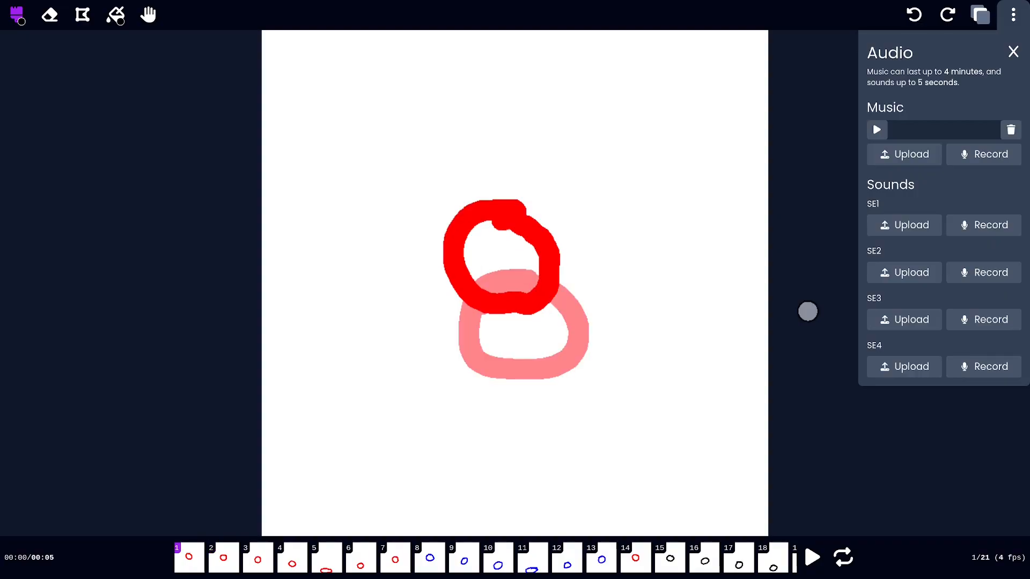
# Step: Vary the frame rate while the animation plays, settle on 6 fps, and go back to frame 1
pyautogui.press('Up')
pyautogui.press('Up')
pyautogui.press('Up')
pyautogui.press('space')
pyautogui.press('Up')
pyautogui.press('Up')
pyautogui.press('Up')
pyautogui.press('Down')
pyautogui.press('Down')
pyautogui.press('Down')
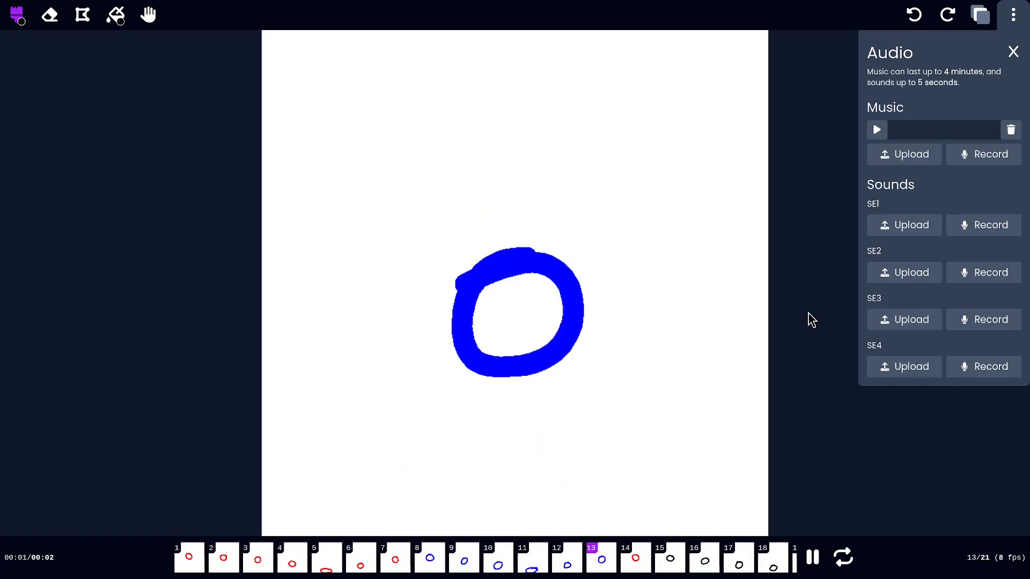
pyautogui.press('Down')
pyautogui.press('Down')
pyautogui.press('space')
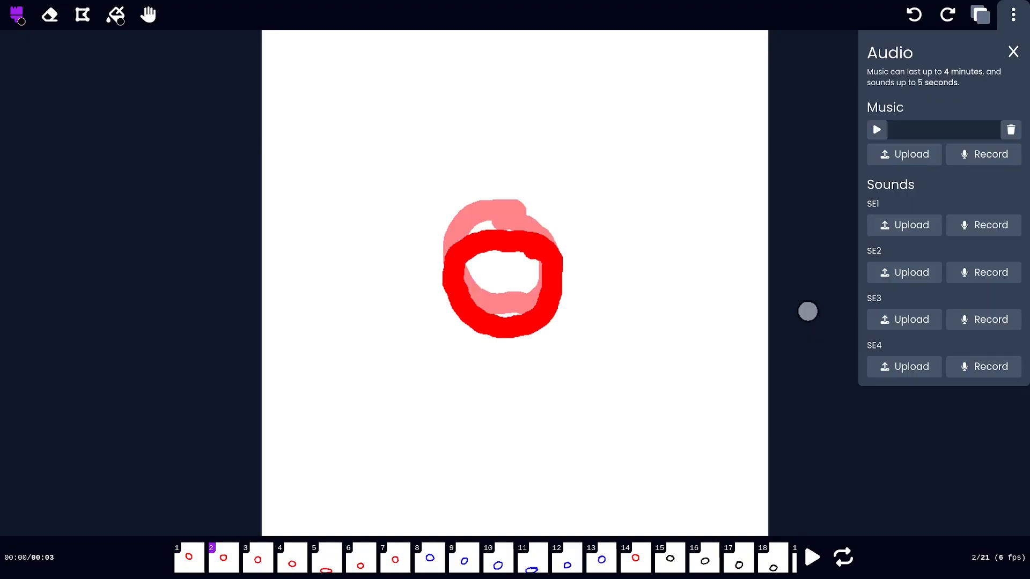
pyautogui.press('Left')
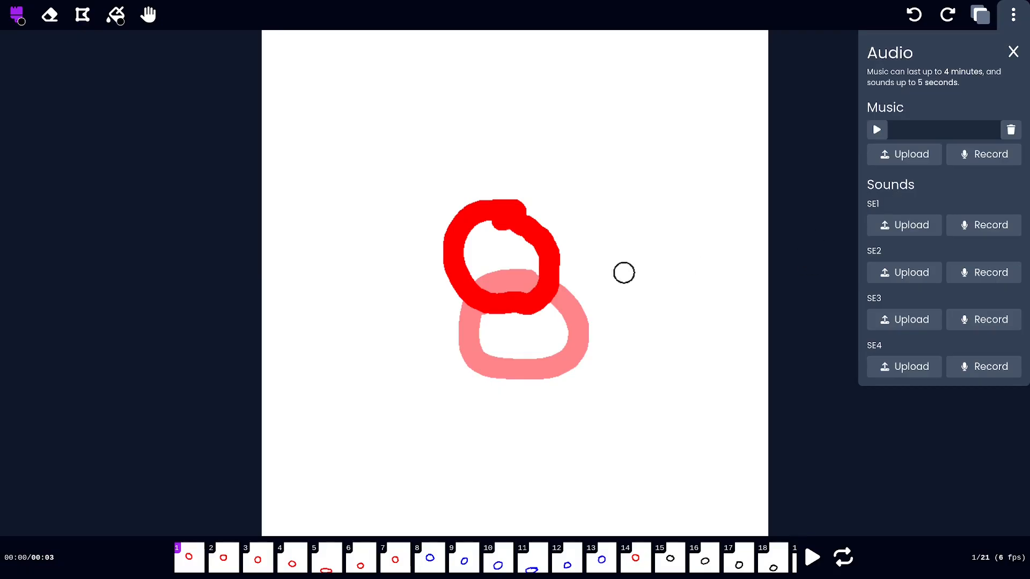
# Step: Step back and forth through the frames around the red circle's ground impact on frame 5, and return to frame 1
pyautogui.press('Right')
pyautogui.press('Right')
pyautogui.press('Right')
pyautogui.press('Right')
pyautogui.press('Right')
pyautogui.press('Left')
pyautogui.press('Right')
pyautogui.press('Left')
pyautogui.press('Right')
pyautogui.press('Left')
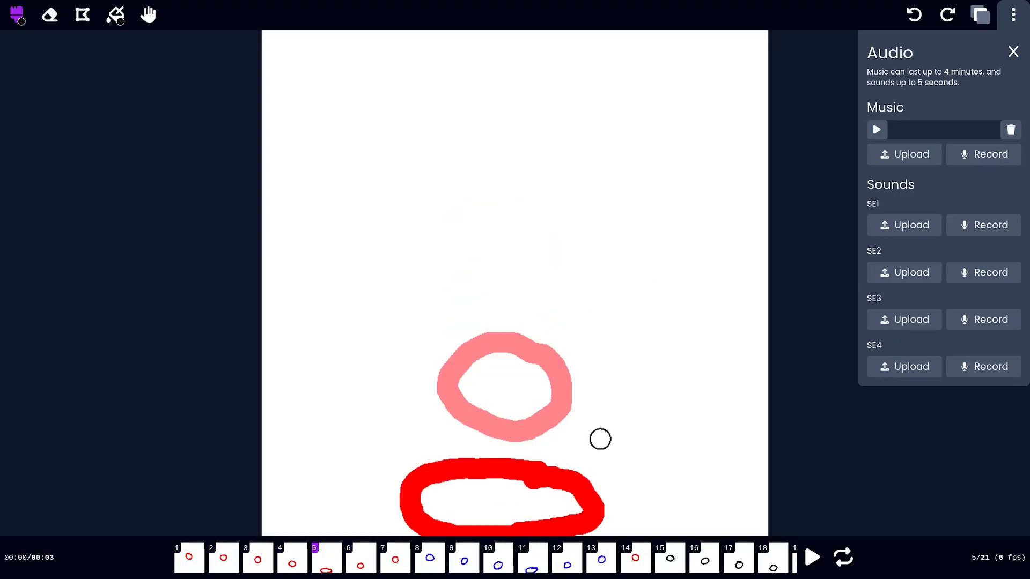
pyautogui.press('Left')
pyautogui.press('Left')
pyautogui.press('Left')
pyautogui.press('Left')
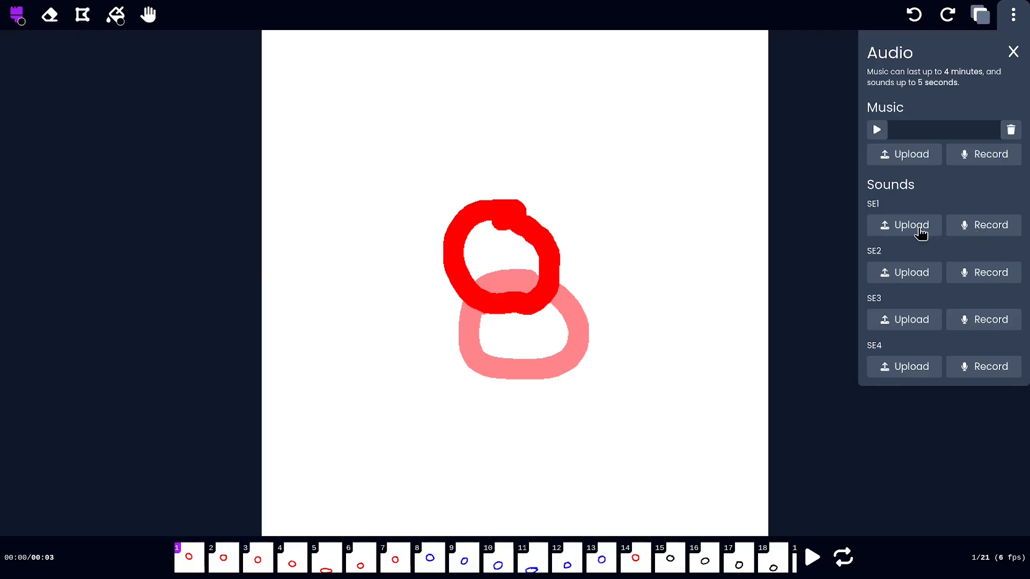
# Step: Record a sound effect for SE1 and preview the recording
pyautogui.click(975, 231)
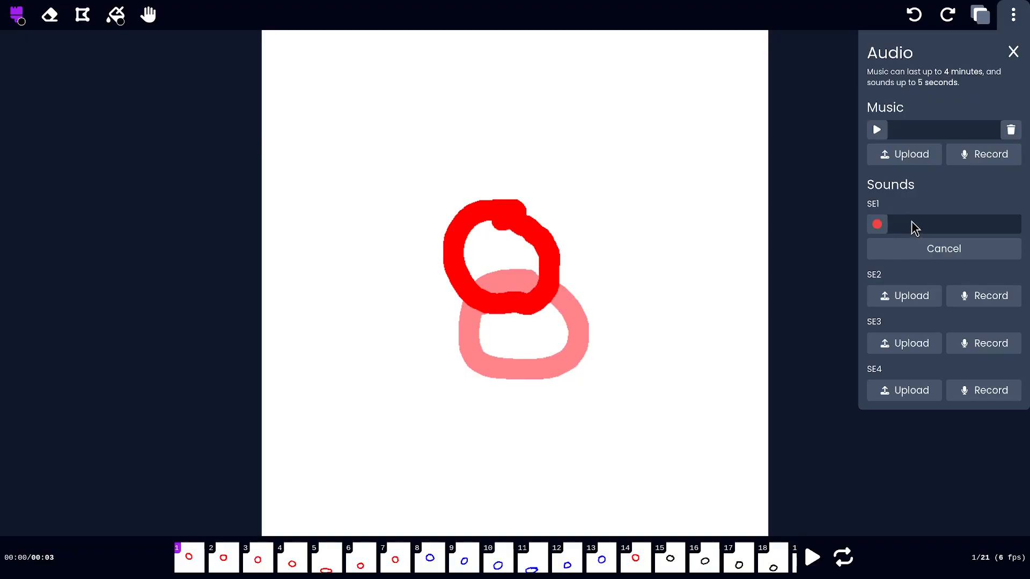
pyautogui.click(880, 223)
pyautogui.click(880, 225)
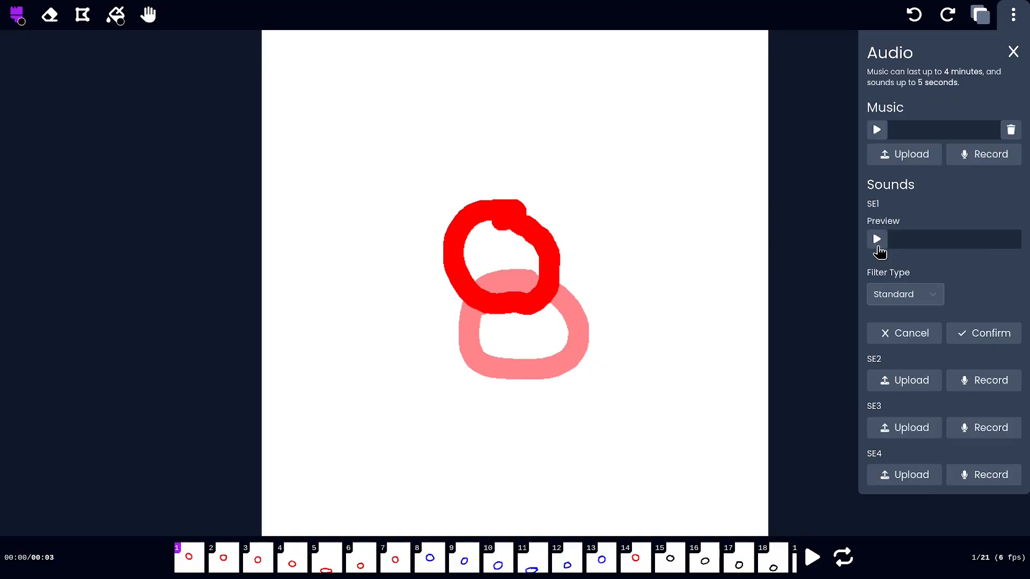
pyautogui.click(877, 242)
pyautogui.click(877, 239)
# Step: Try the Nostalgic filter type on the SE1 recording and preview it
pyautogui.click(933, 299)
pyautogui.click(949, 288)
pyautogui.click(929, 298)
pyautogui.click(911, 294)
pyautogui.click(878, 240)
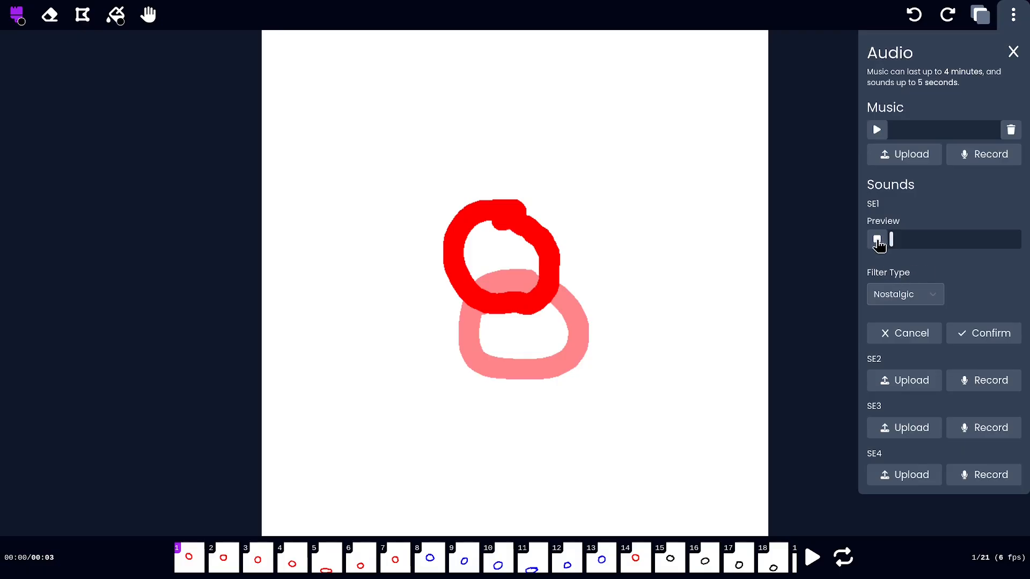
# Step: Choose another filter type for the SE1 recording, confirm the sound, and play it
pyautogui.click(928, 295)
pyautogui.click(905, 349)
pyautogui.click(878, 240)
pyautogui.click(916, 333)
pyautogui.click(962, 335)
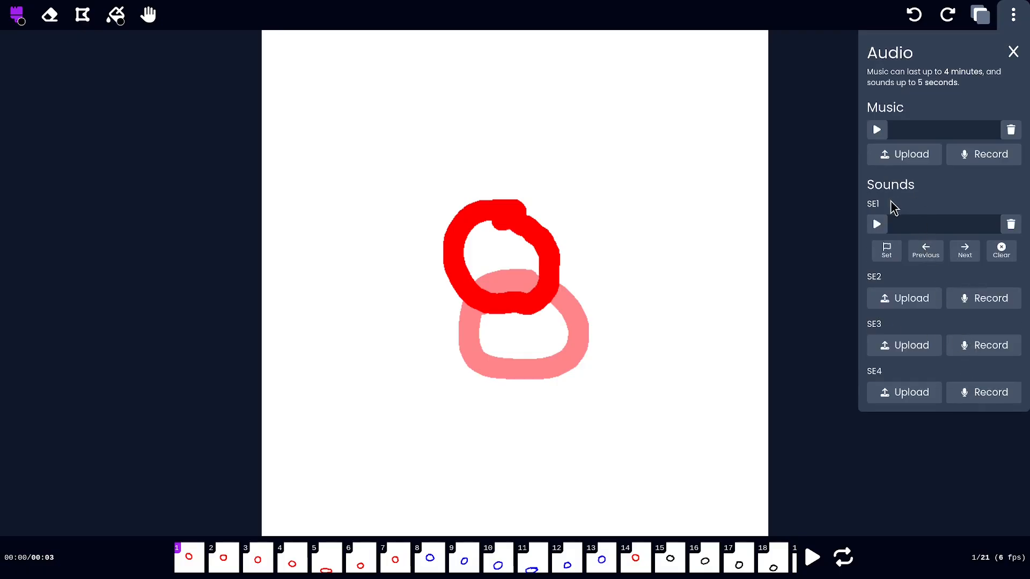
pyautogui.click(880, 228)
# Step: Turn off the onion skin and set the SE1 sound on frame 5
pyautogui.press('Right')
pyautogui.press('Right')
pyautogui.press('Right')
pyautogui.press('Right')
pyautogui.press('Right')
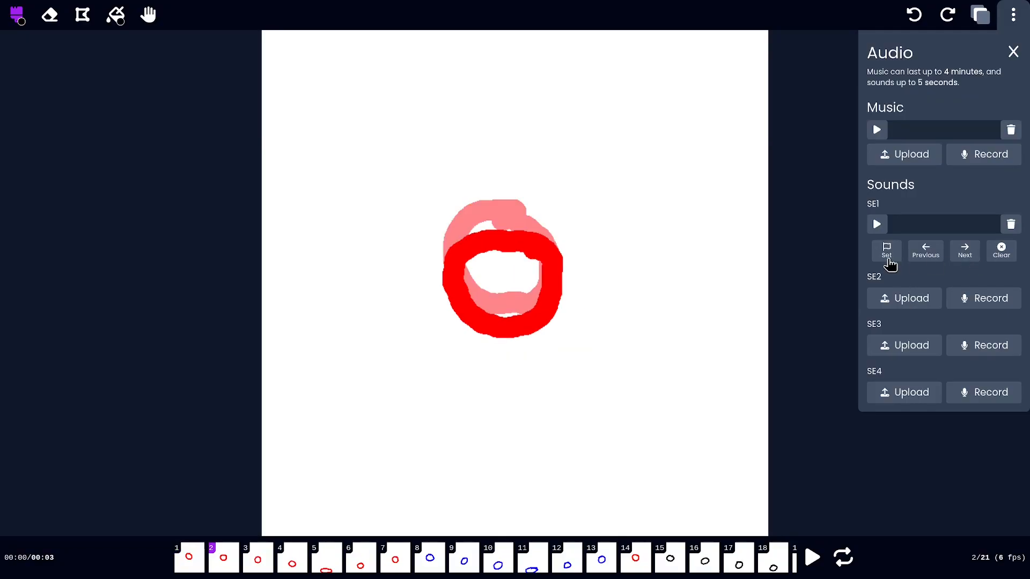
pyautogui.press('Left')
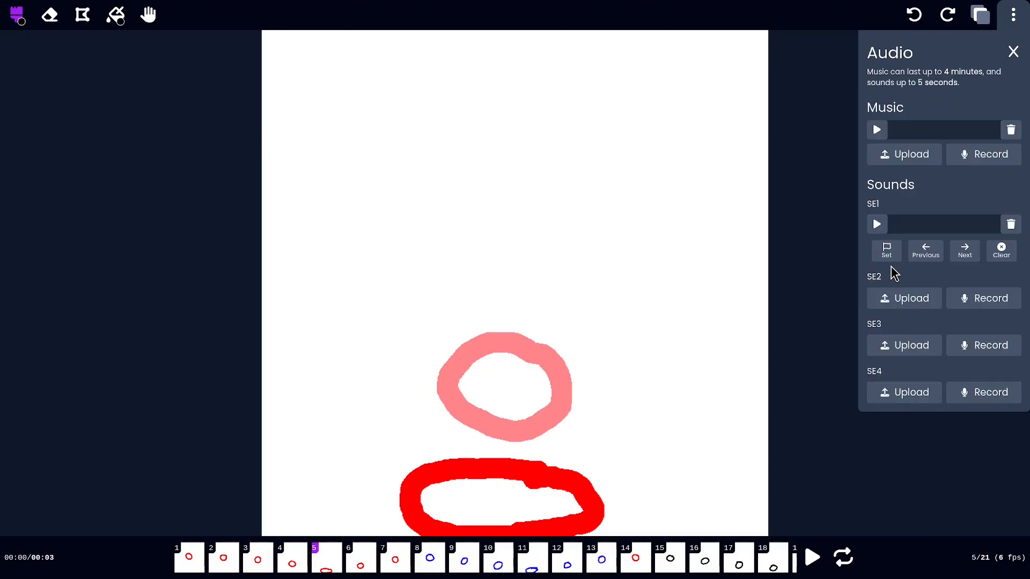
pyautogui.press('o')
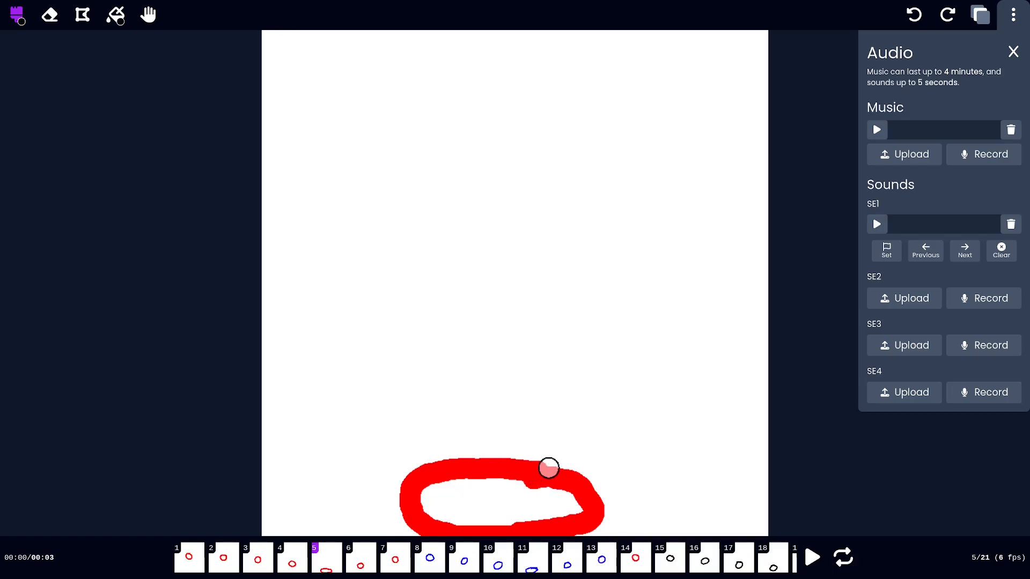
pyautogui.click(887, 252)
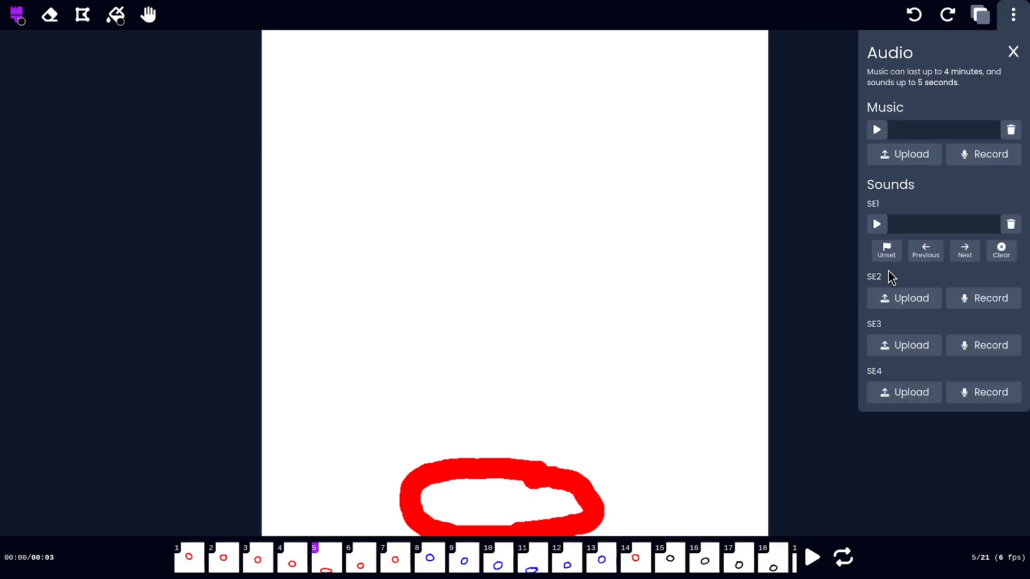
# Step: Step back and forth between frames 4 and 7 to compare the SE1 marker on frame 5 with its neighbours
pyautogui.press('Left')
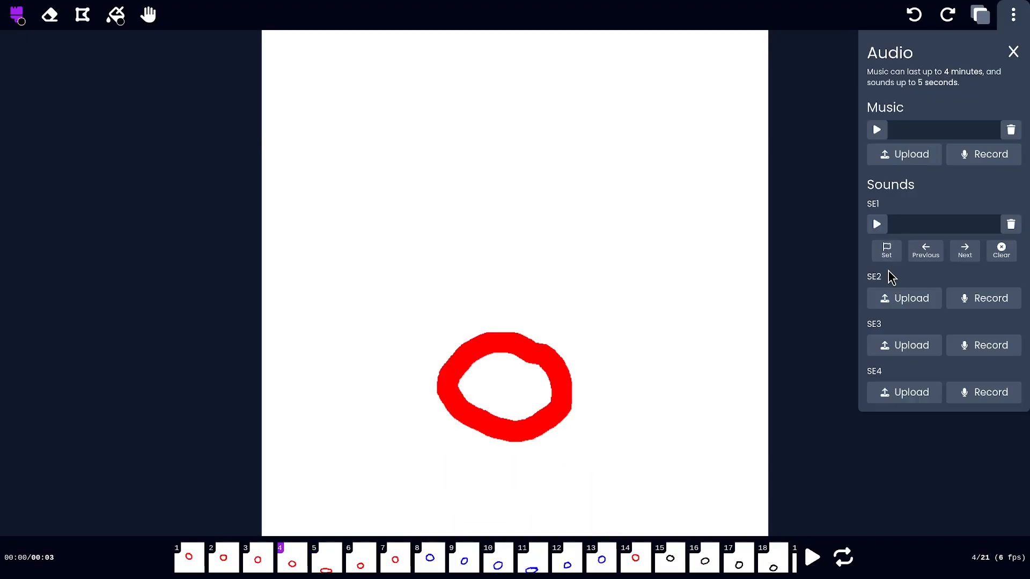
pyautogui.press('Right')
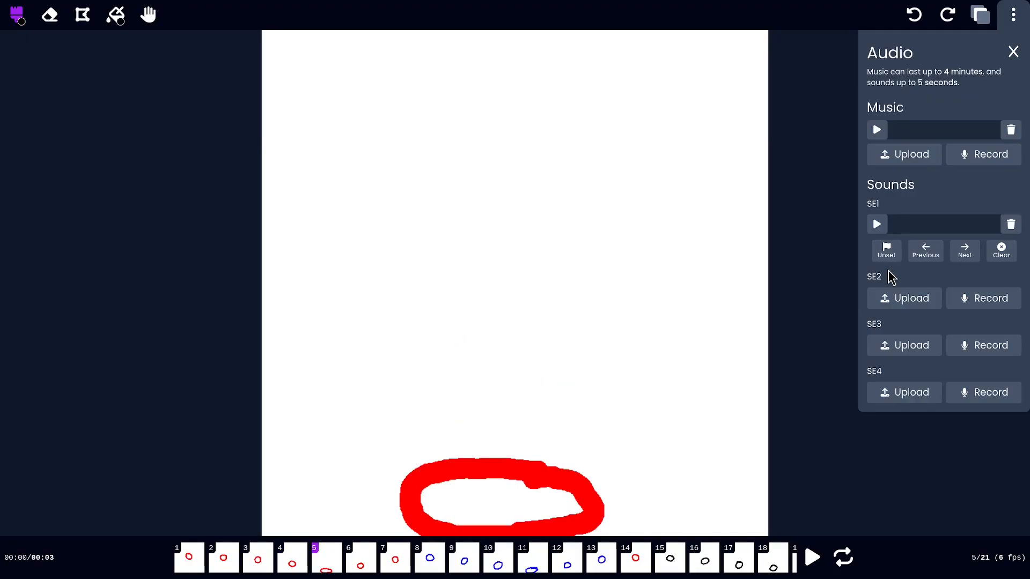
pyautogui.press('Right')
pyautogui.press('Right')
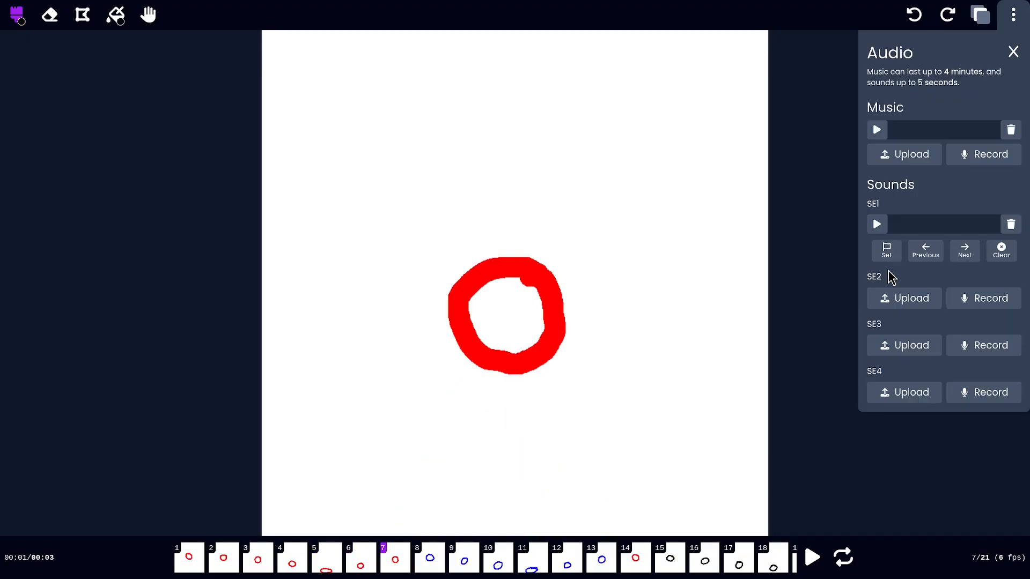
pyautogui.press('Left')
pyautogui.press('Left')
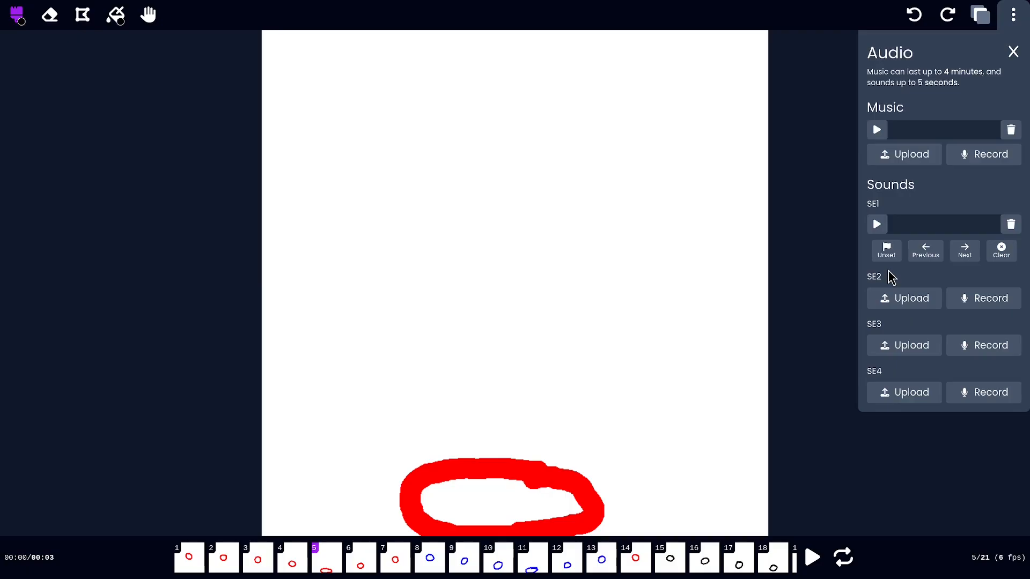
pyautogui.press('Right')
pyautogui.press('Right')
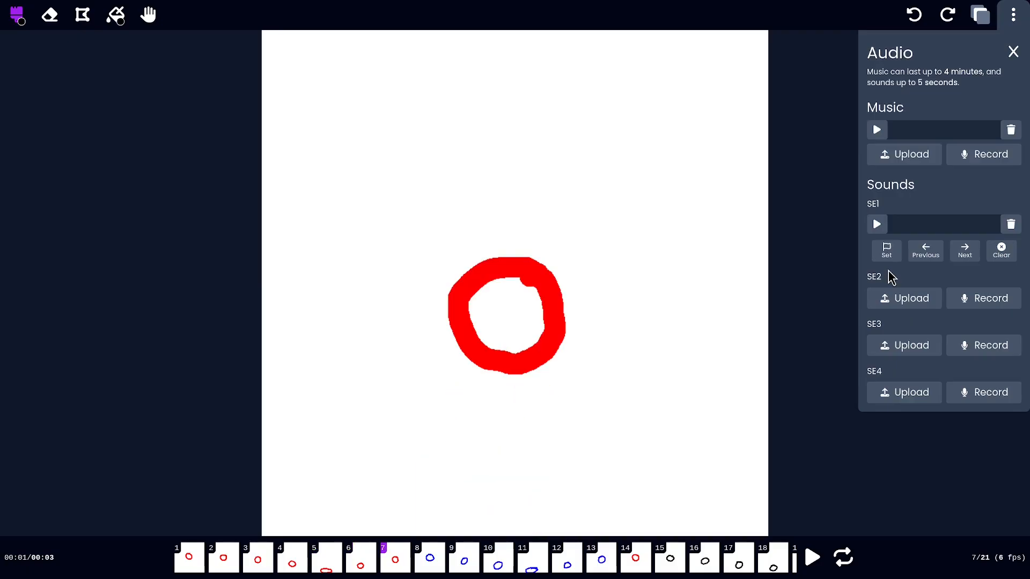
pyautogui.press('Left')
pyautogui.press('Left')
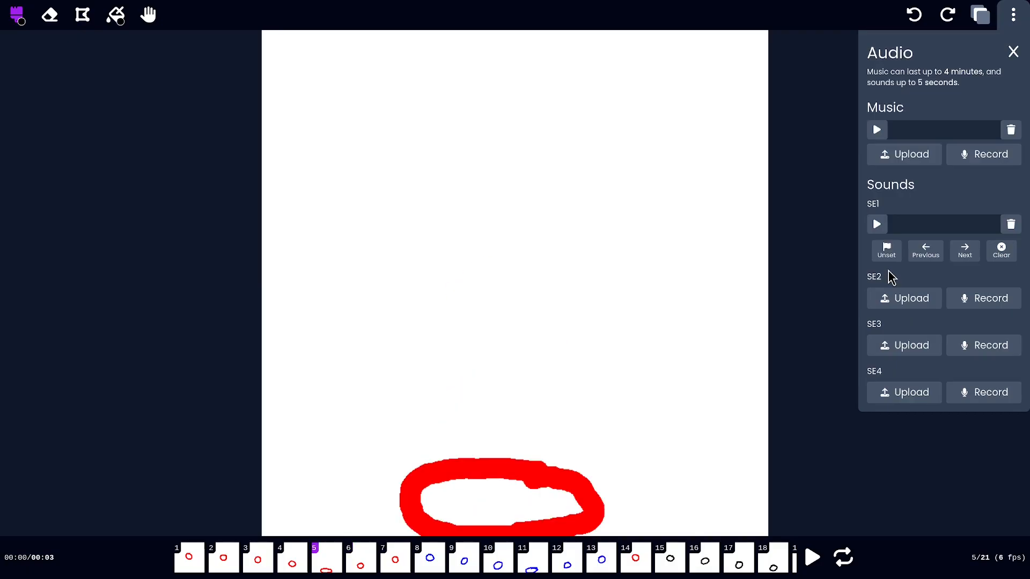
# Step: Unset the SE1 sound on frame 5 and set it on frame 3 instead
pyautogui.click(887, 251)
pyautogui.press('Left')
pyautogui.press('Left')
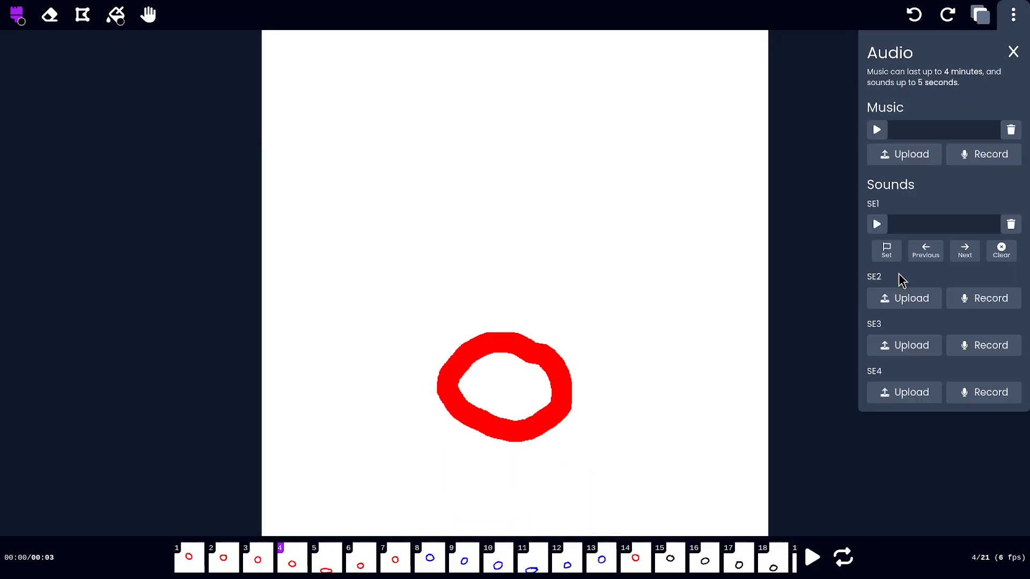
pyautogui.click(889, 260)
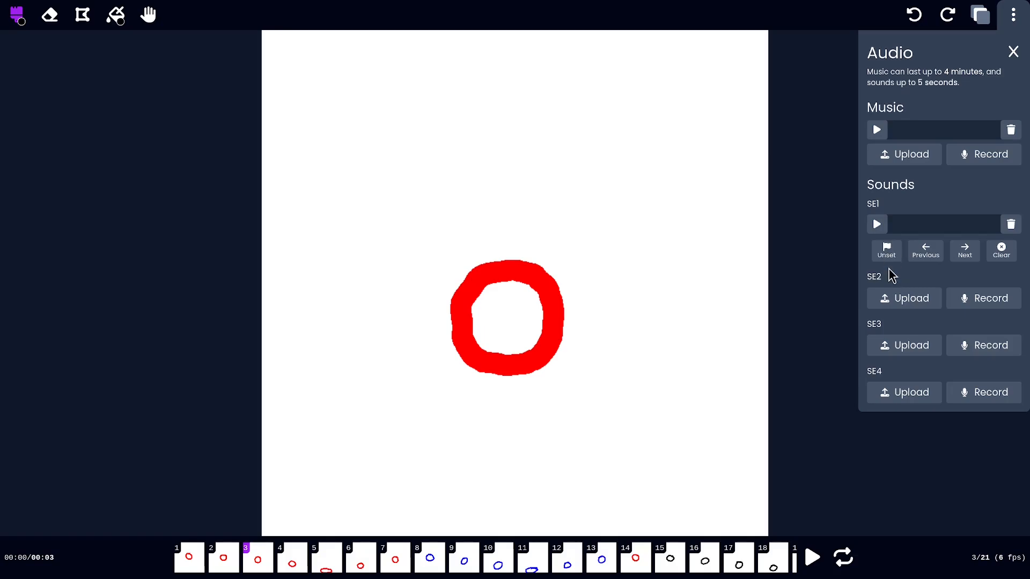
# Step: Step back and forth through the frames between frame 3 and frame 7 to examine the red bounce
pyautogui.press('Right')
pyautogui.press('Right')
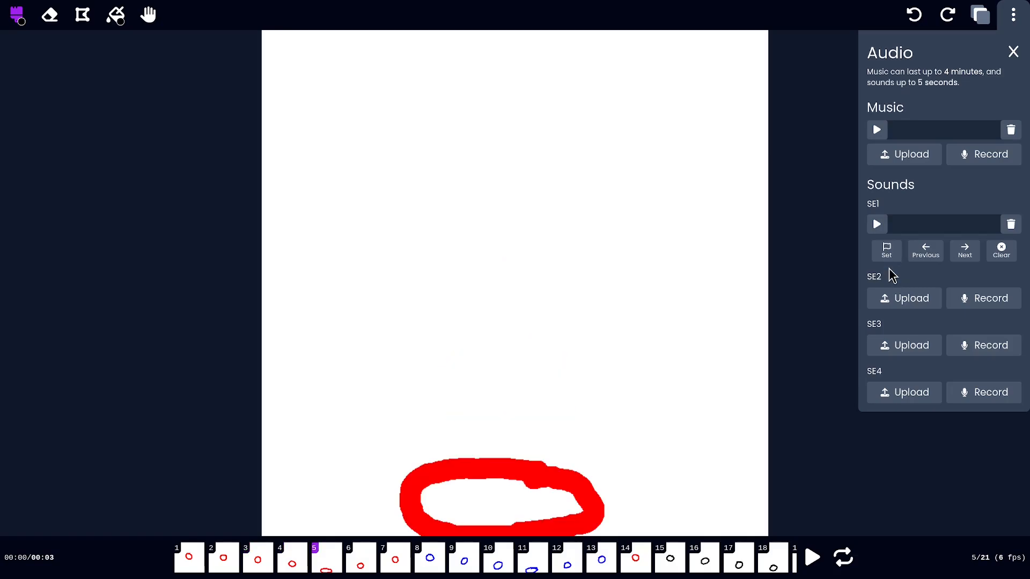
pyautogui.press('Left')
pyautogui.press('Right')
pyautogui.press('Left')
pyautogui.press('Right')
pyautogui.press('Left')
pyautogui.press('Right')
pyautogui.press('Right')
pyautogui.press('Right')
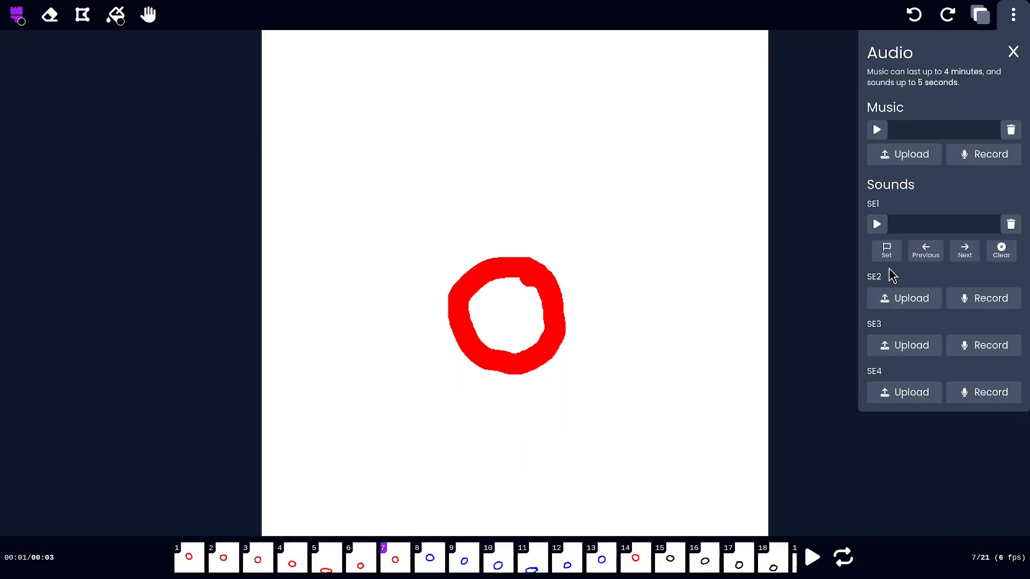
# Step: Set the SE1 sound on frame 9, two frames before the blue circle's ground impact
pyautogui.press('Right')
pyautogui.press('Right')
pyautogui.press('Right')
pyautogui.press('Right')
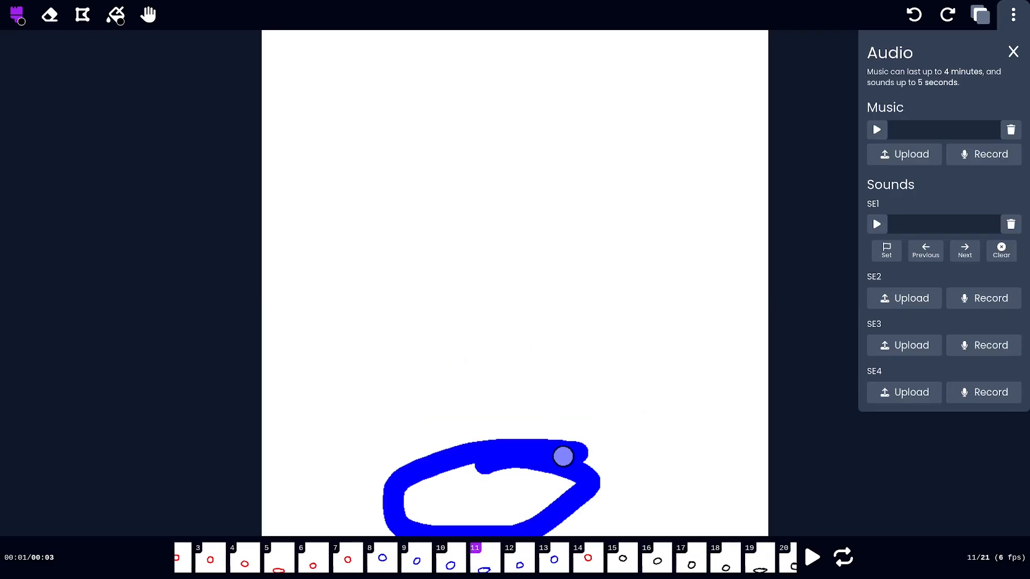
pyautogui.press('Left')
pyautogui.press('Left')
pyautogui.click(895, 255)
# Step: Set the SE1 sound on frame 17 and play the animation to hear the sound effects
pyautogui.press('Right')
pyautogui.press('Right')
pyautogui.press('Right')
pyautogui.press('Right')
pyautogui.press('Right')
pyautogui.press('Right')
pyautogui.press('Right')
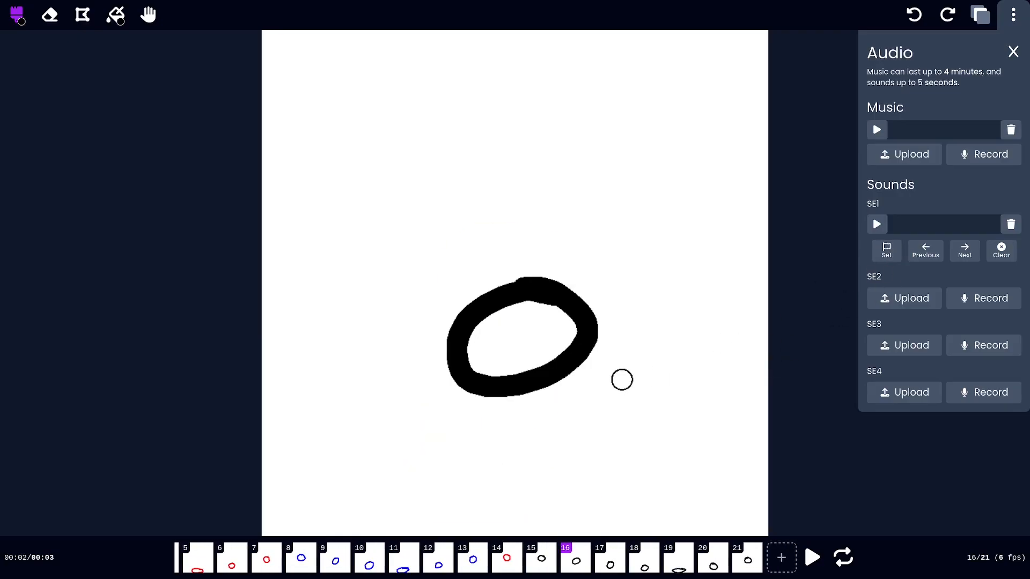
pyautogui.press('Right')
pyautogui.click(885, 255)
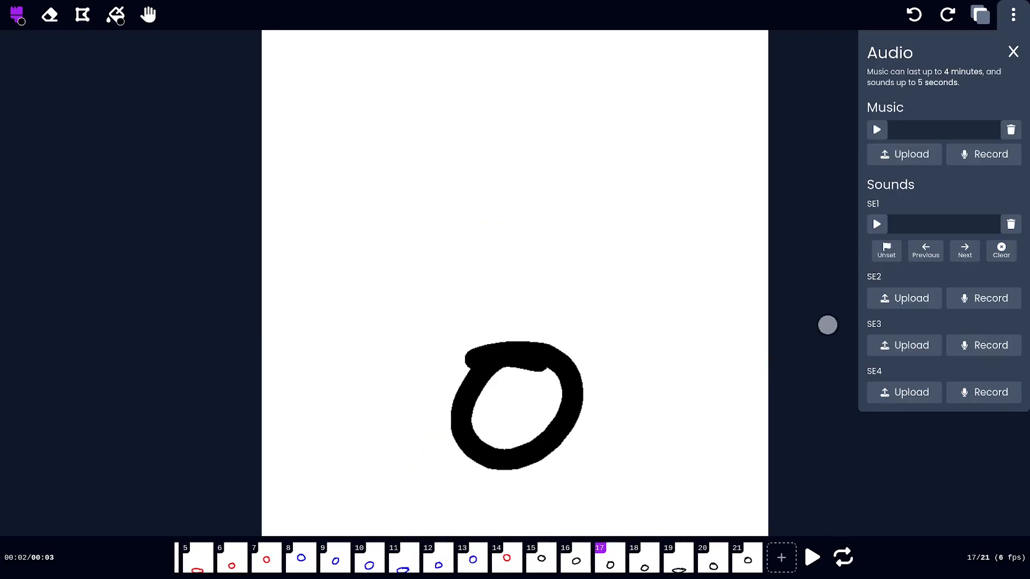
pyautogui.press('space')
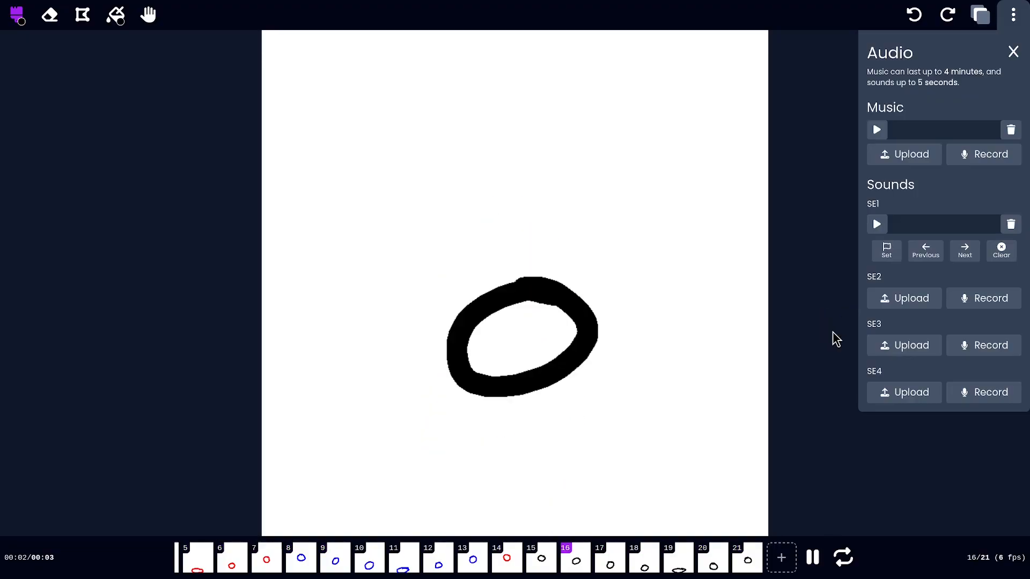
pyautogui.press('space')
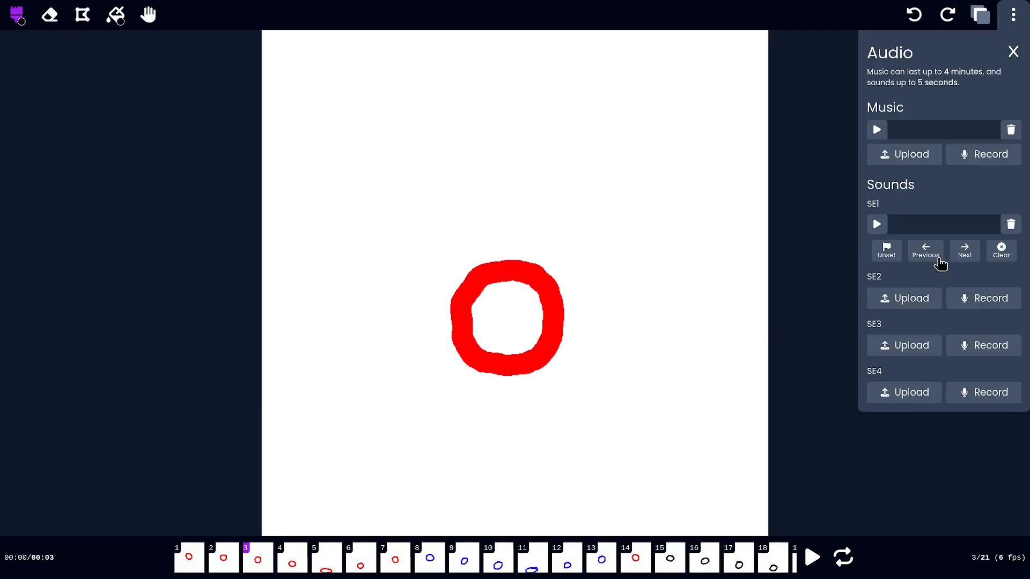
# Step: Step back and forth between frames 1 and 3 to examine where the SE1 sound is set
pyautogui.click(973, 258)
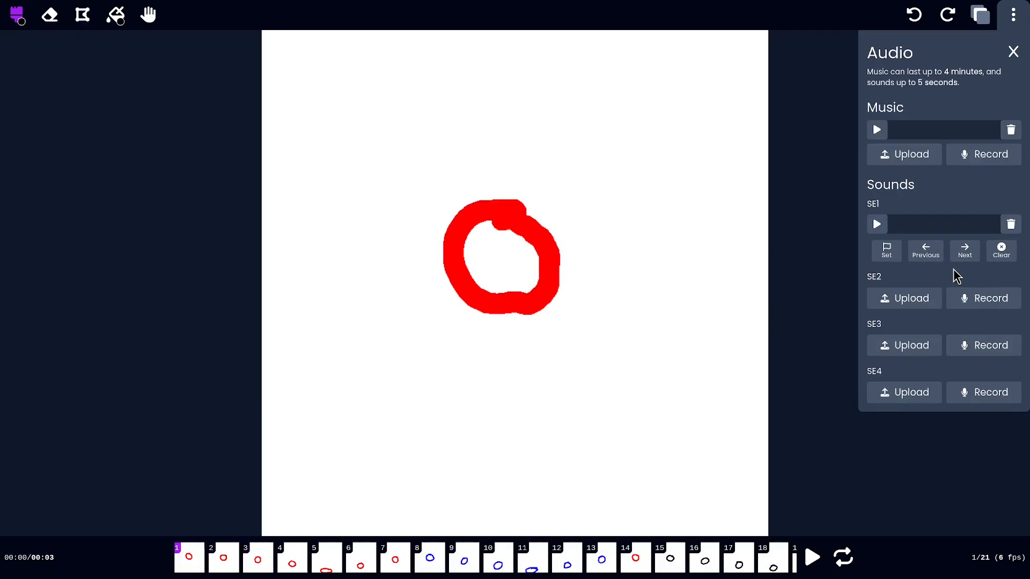
pyautogui.press('Left')
pyautogui.press('Left')
pyautogui.press('Left')
pyautogui.press('Right')
pyautogui.press('Right')
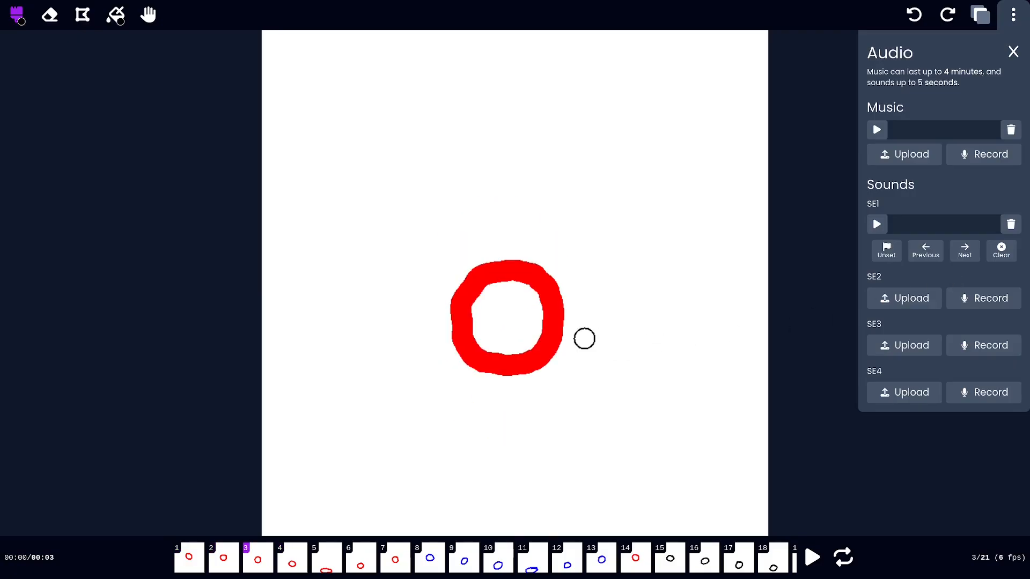
pyautogui.press('Left')
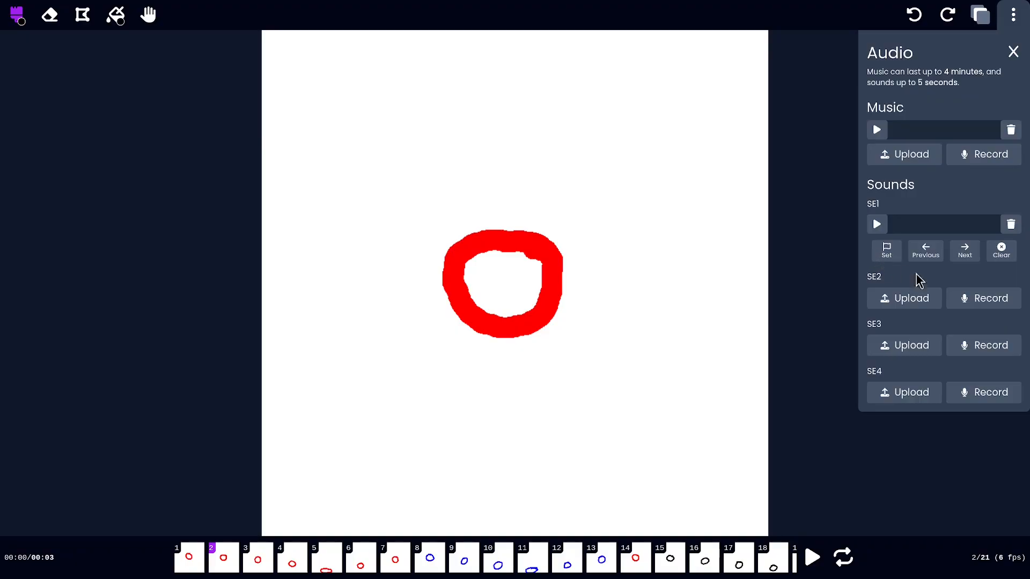
# Step: Jump forward and backward between the frames that have the SE1 sound: 3, 9 and 17
pyautogui.click(963, 261)
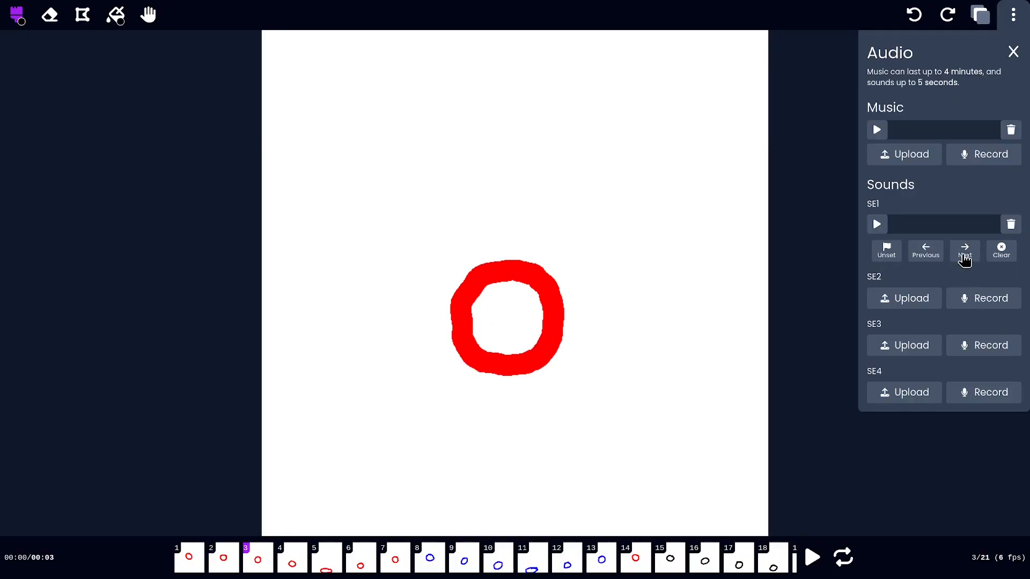
pyautogui.click(964, 261)
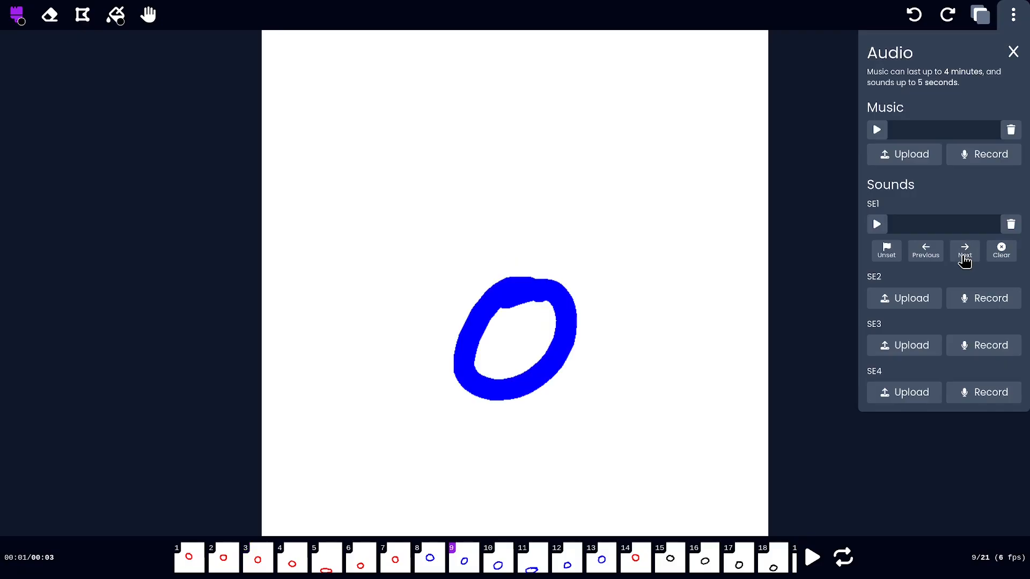
pyautogui.click(931, 259)
pyautogui.click(961, 258)
pyautogui.click(961, 258)
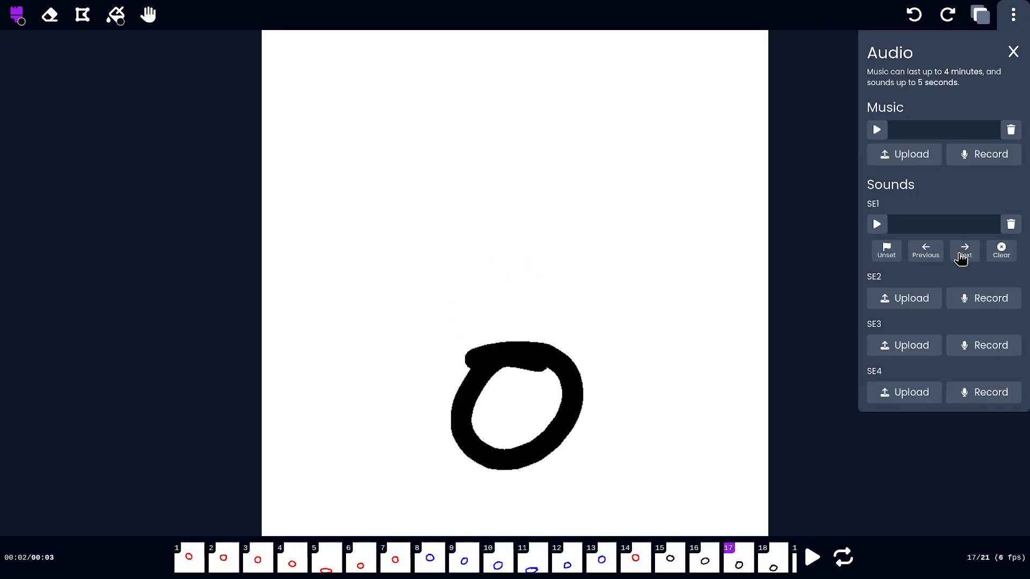
pyautogui.click(935, 259)
pyautogui.click(936, 260)
pyautogui.click(963, 256)
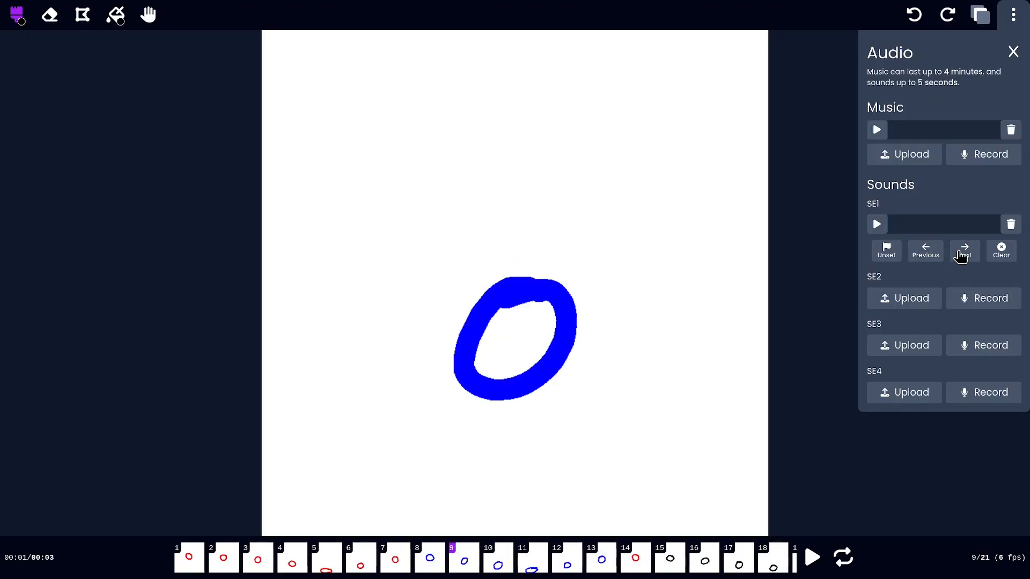
pyautogui.click(962, 255)
pyautogui.click(939, 262)
pyautogui.click(939, 262)
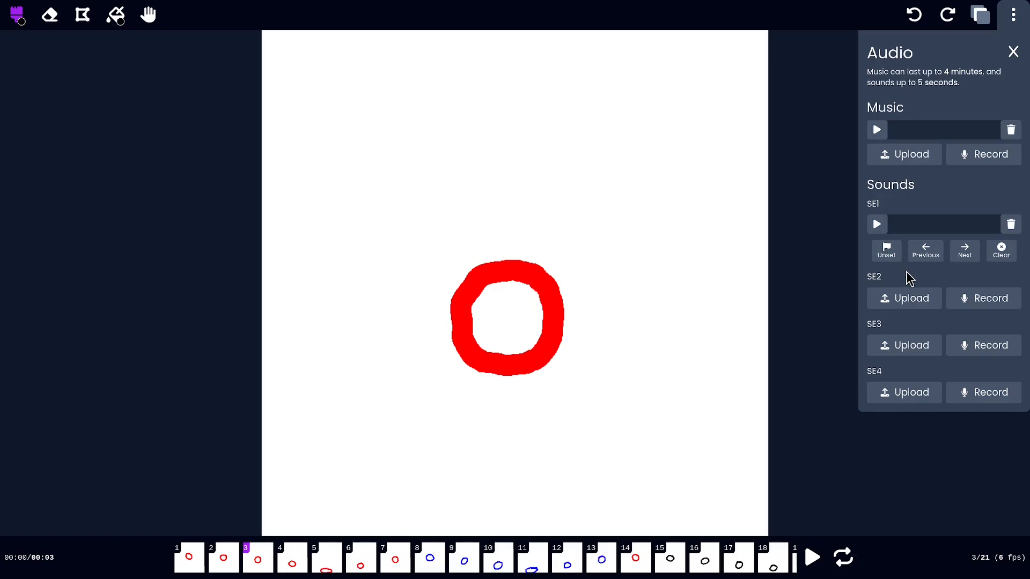
# Step: Step from frame 3 to frame 2 and back to compare their SE1 flags, ending on frame 1
pyautogui.press('Left')
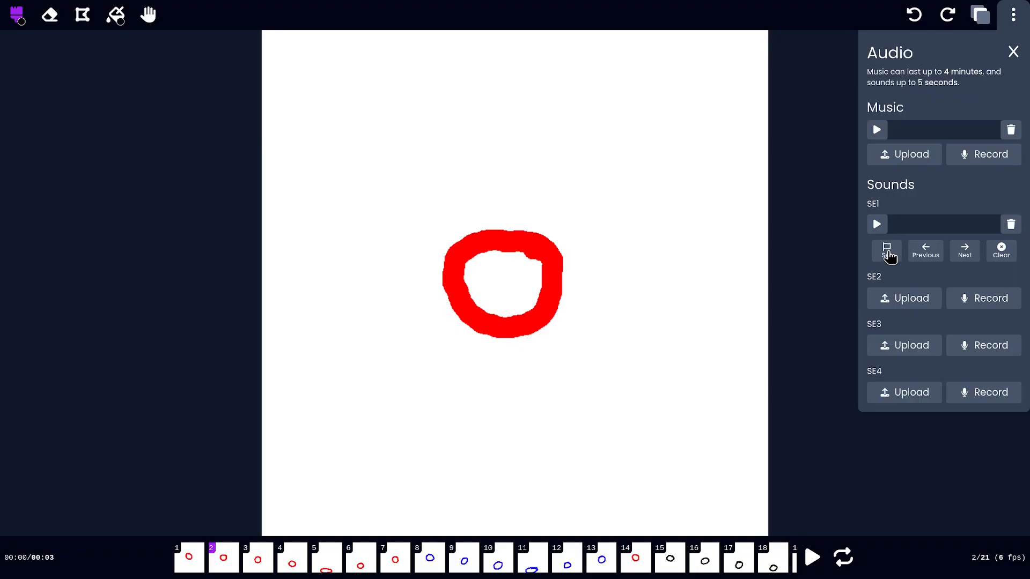
pyautogui.press('Right')
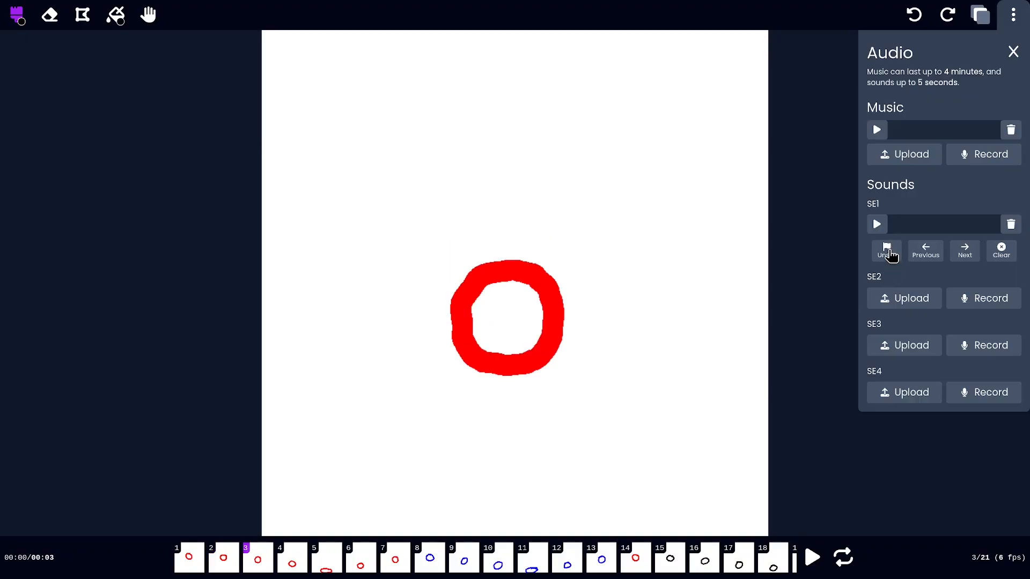
pyautogui.press('Left')
pyautogui.press('Left')
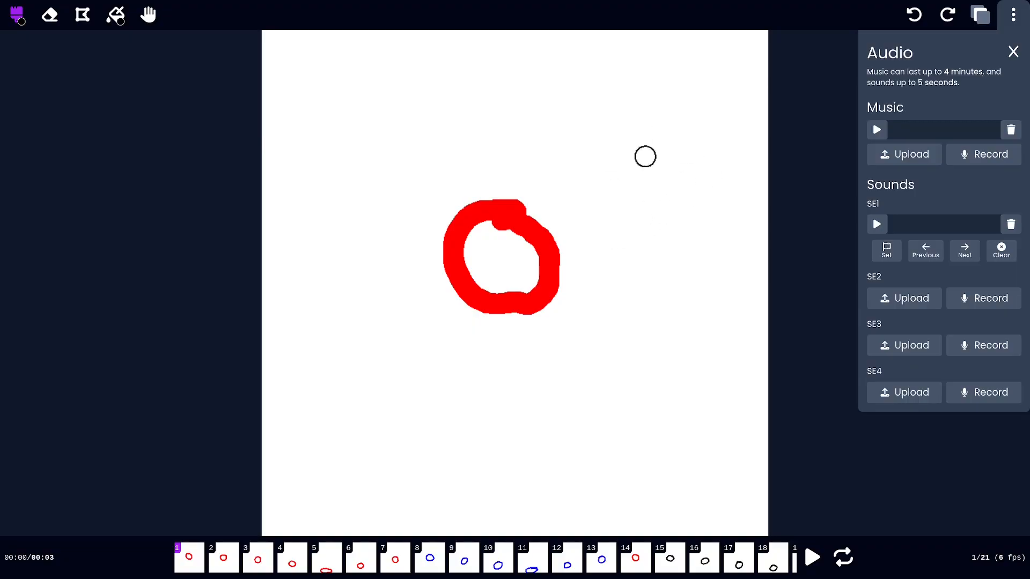
# Step: Close the audio settings and open the collaborator settings, ready to enter an invitee
pyautogui.click(1014, 51)
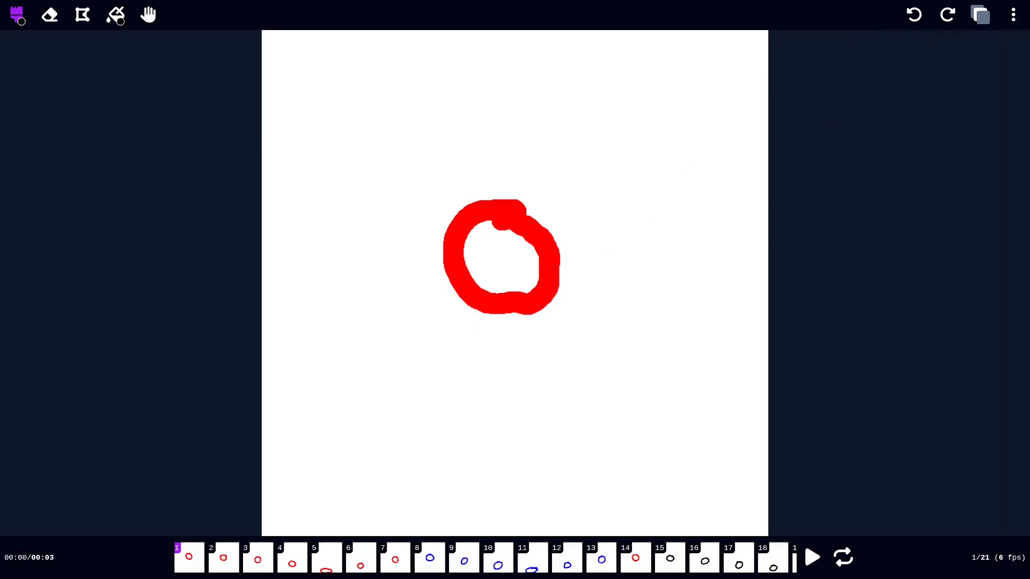
pyautogui.click(1015, 16)
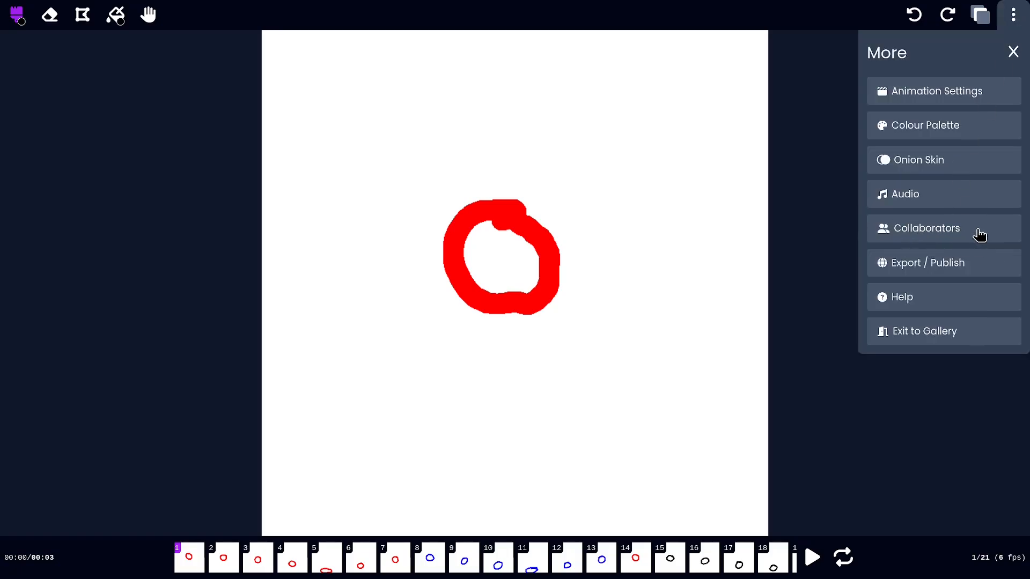
pyautogui.click(957, 236)
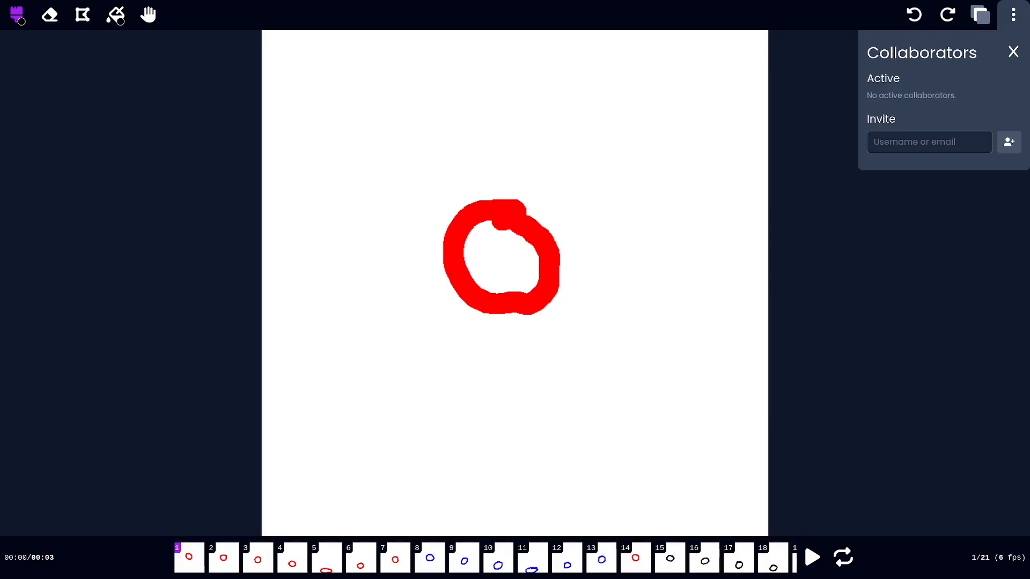
pyautogui.click(1013, 52)
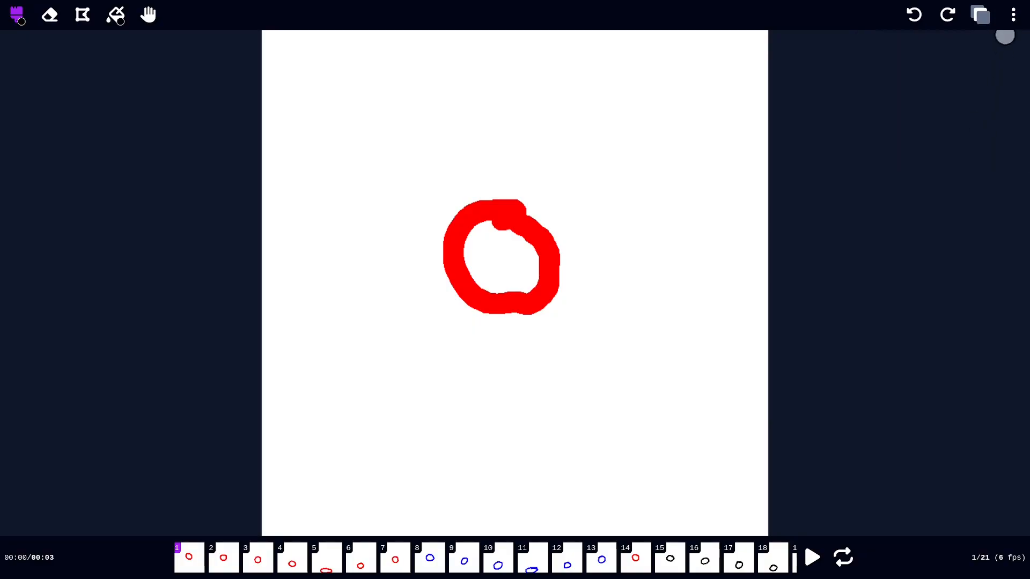
pyautogui.click(1013, 22)
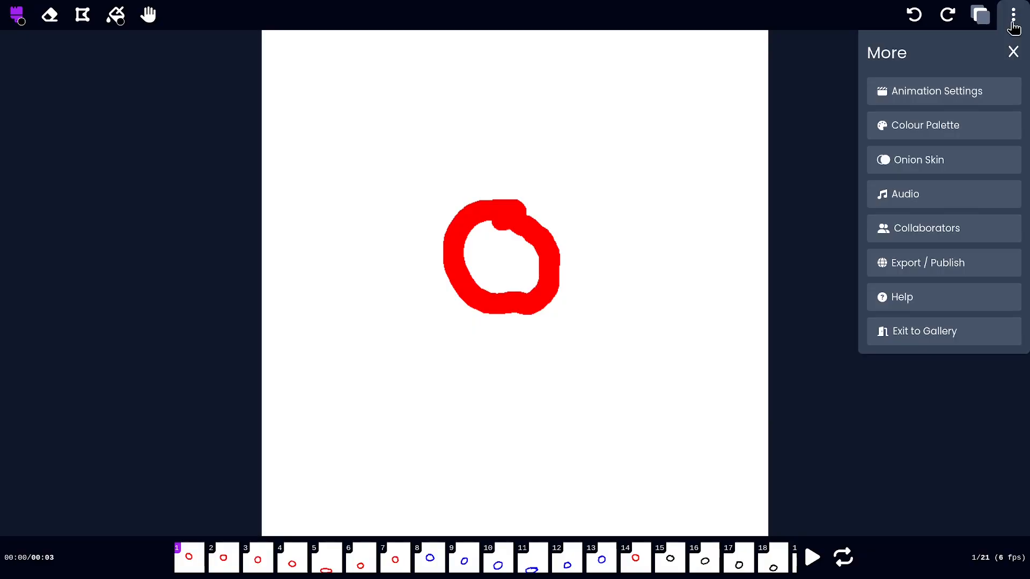
pyautogui.click(932, 236)
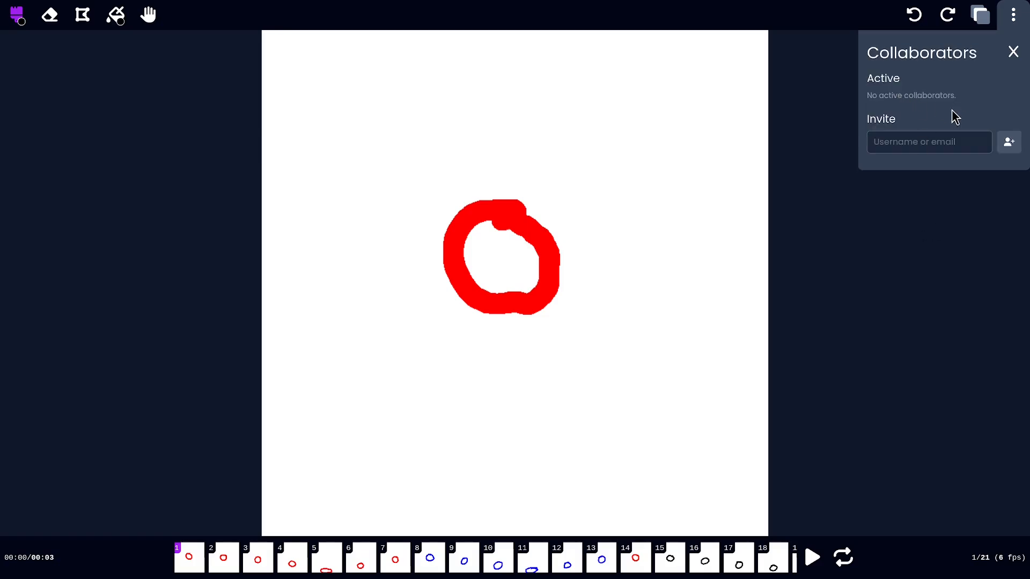
pyautogui.click(902, 144)
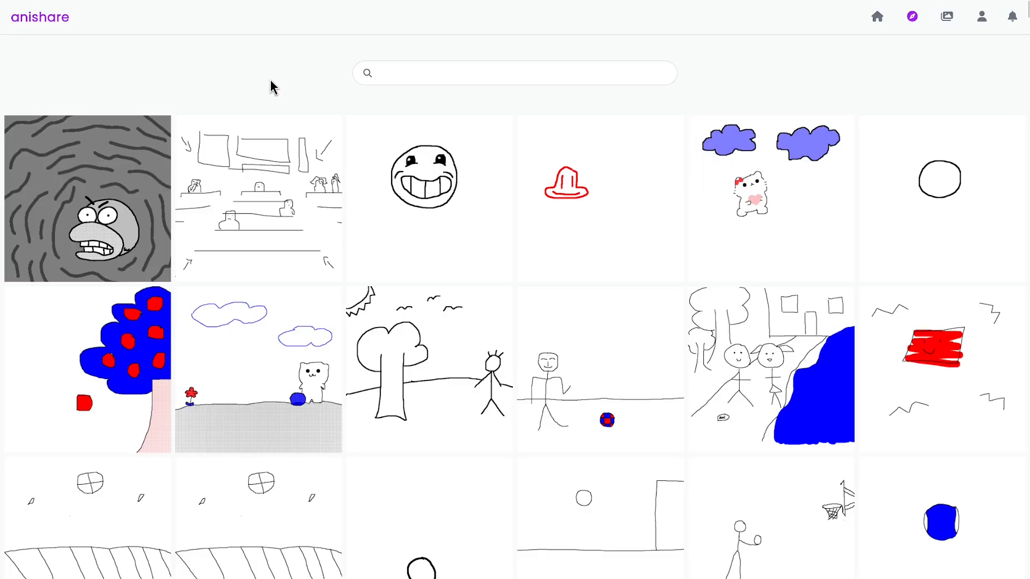
# Step: Switch to the site's explore page, search for "anishare" and open the anishare profile
pyautogui.click(422, 76)
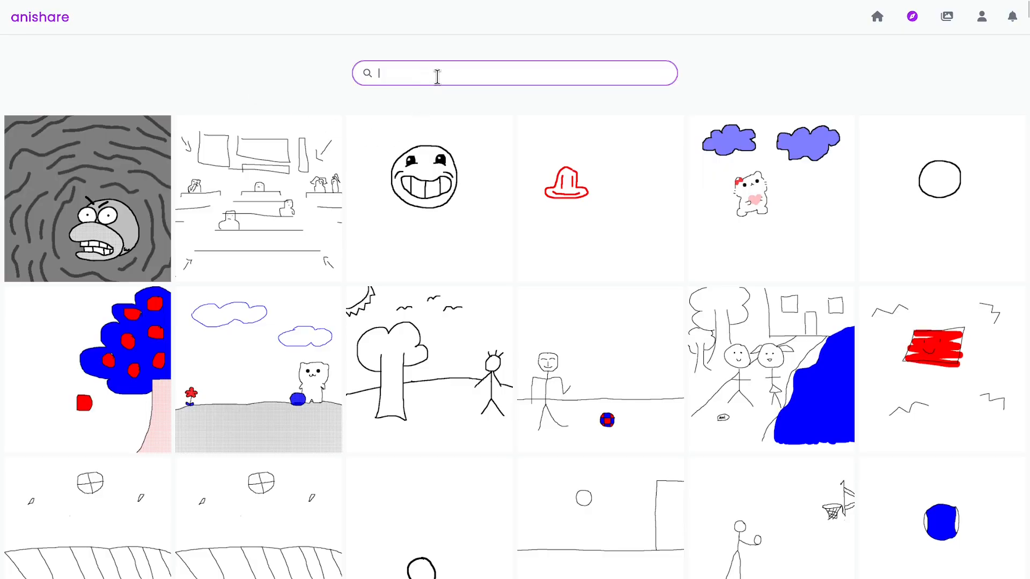
pyautogui.write('anishare')
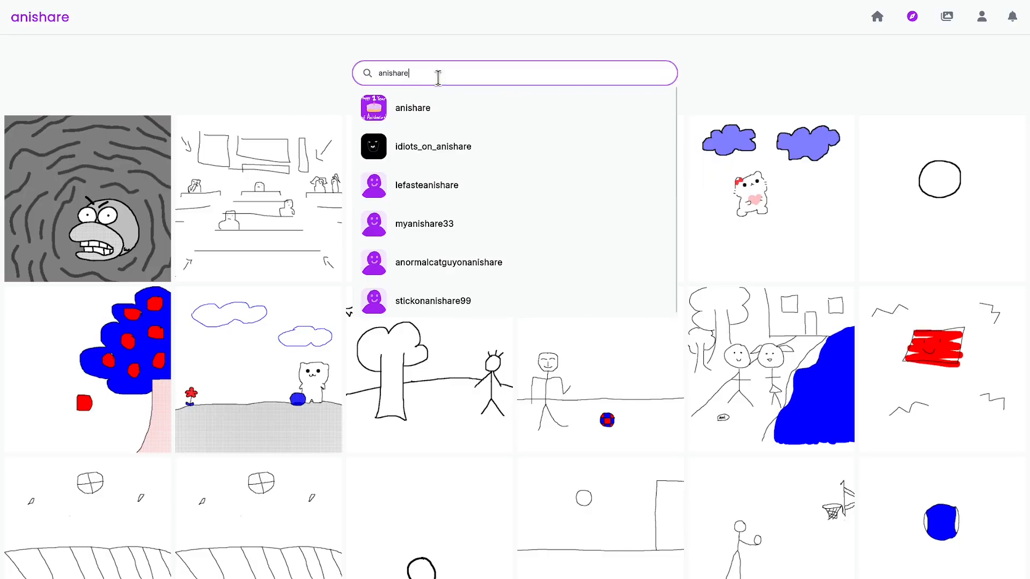
pyautogui.click(461, 114)
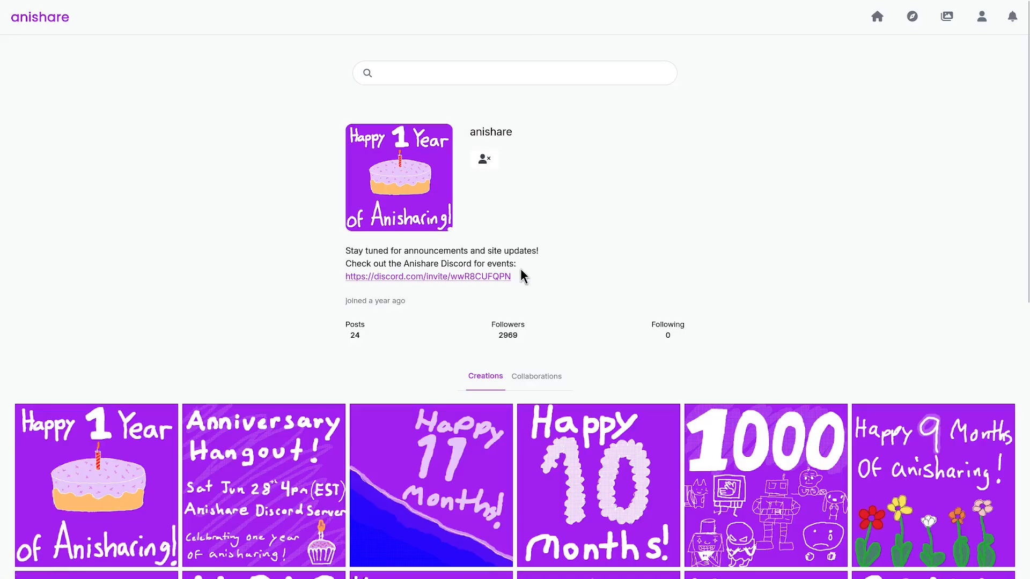
# Step: Return to the animation editor and invite the anishare account as a collaborator
pyautogui.moveTo(324, 8)
pyautogui.click(42, 9)
pyautogui.write('anishare')
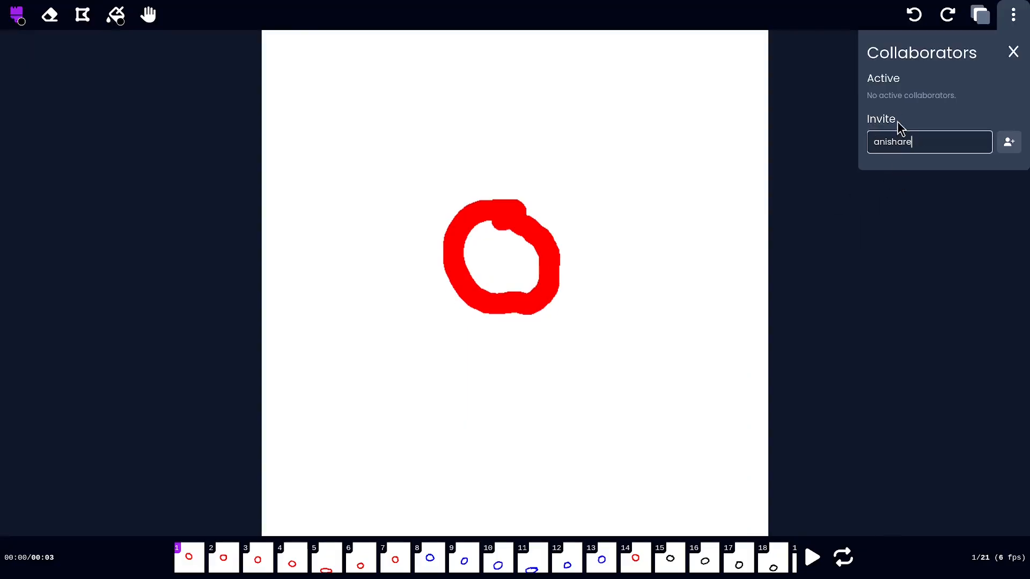
pyautogui.click(1011, 150)
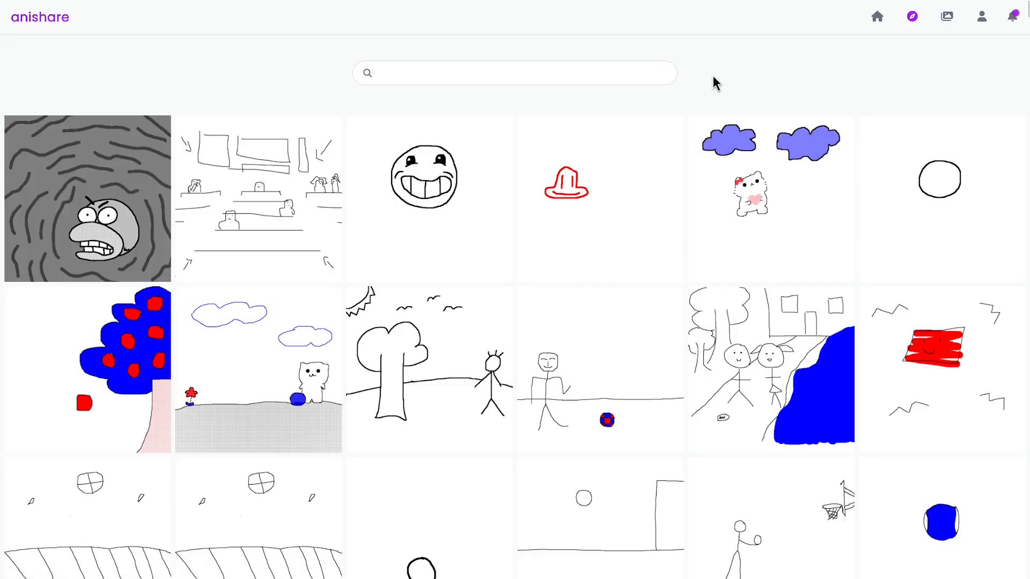
# Step: From the invited anishare account, accept the invitation in the notifications and open the shared animation QBoiX
pyautogui.click(981, 19)
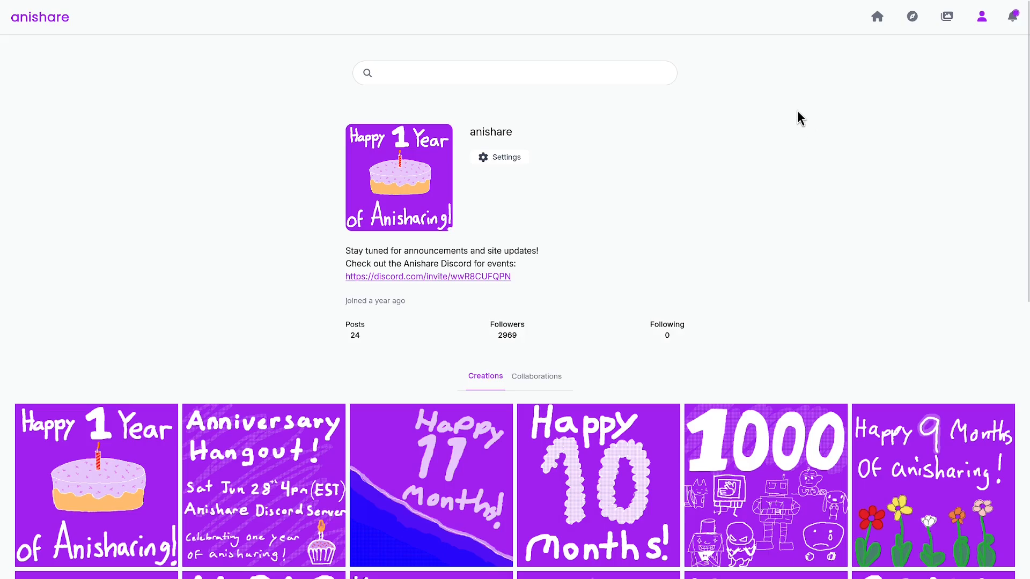
pyautogui.click(1013, 21)
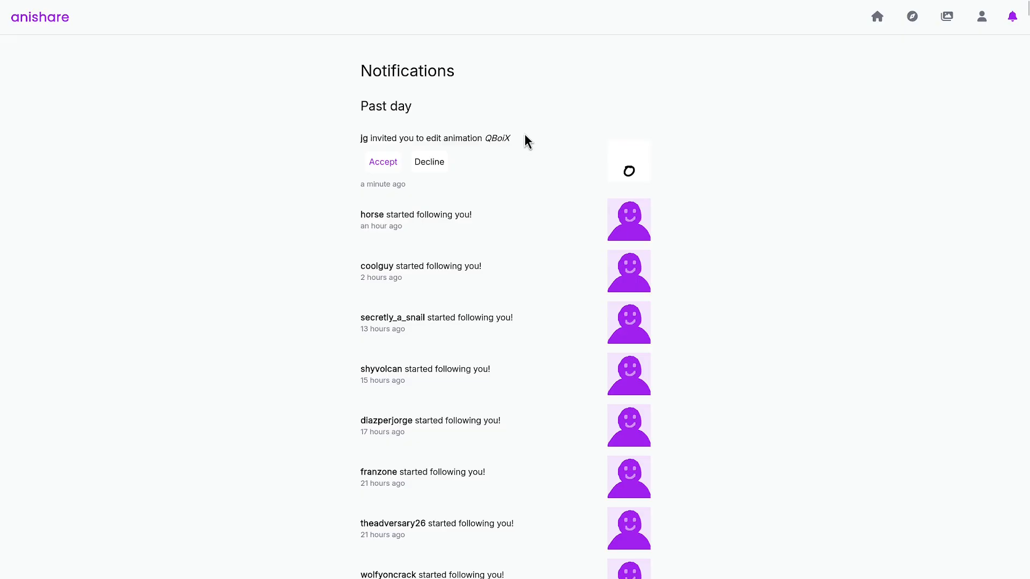
pyautogui.click(432, 189)
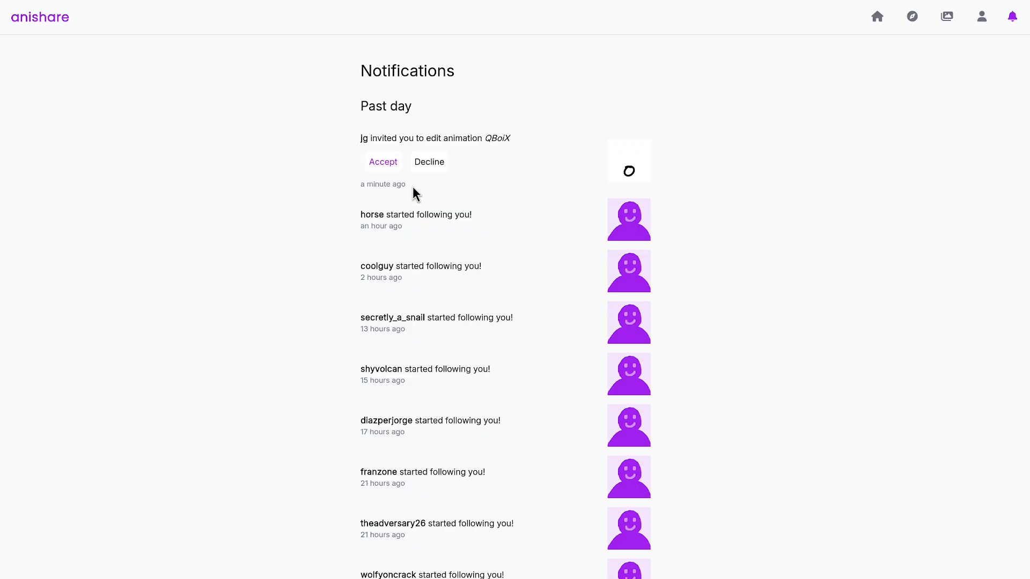
pyautogui.click(391, 165)
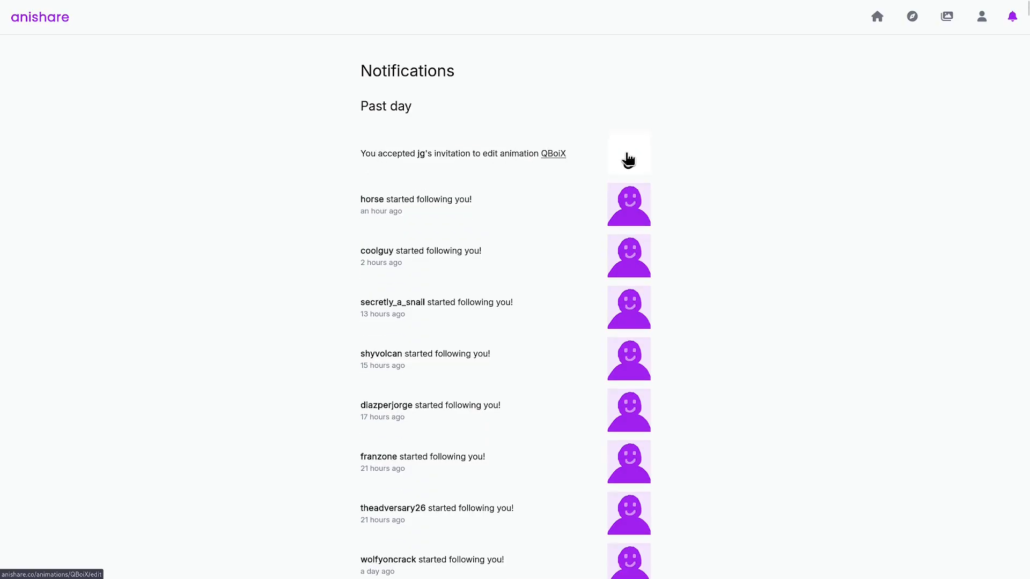
pyautogui.click(554, 157)
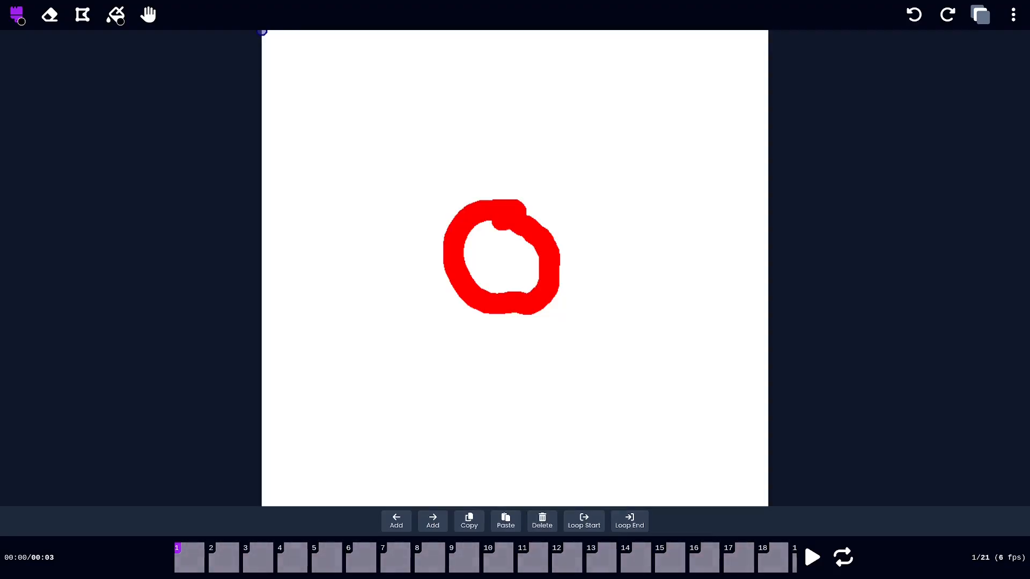
# Step: Leave the shared animation's editor, check the notifications again and view the gallery's collaborations
pyautogui.moveTo(250, 3)
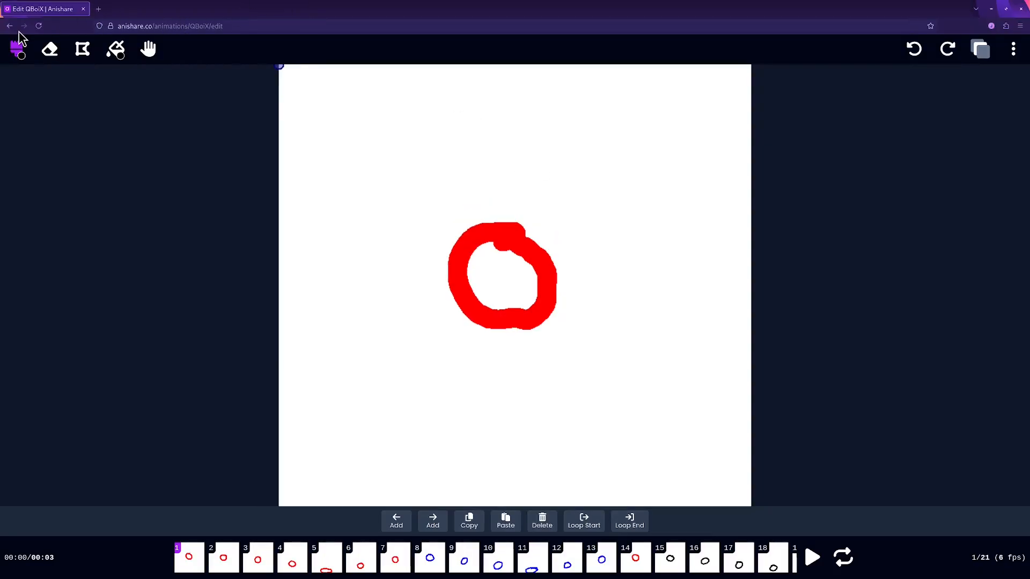
pyautogui.click(10, 26)
pyautogui.click(948, 18)
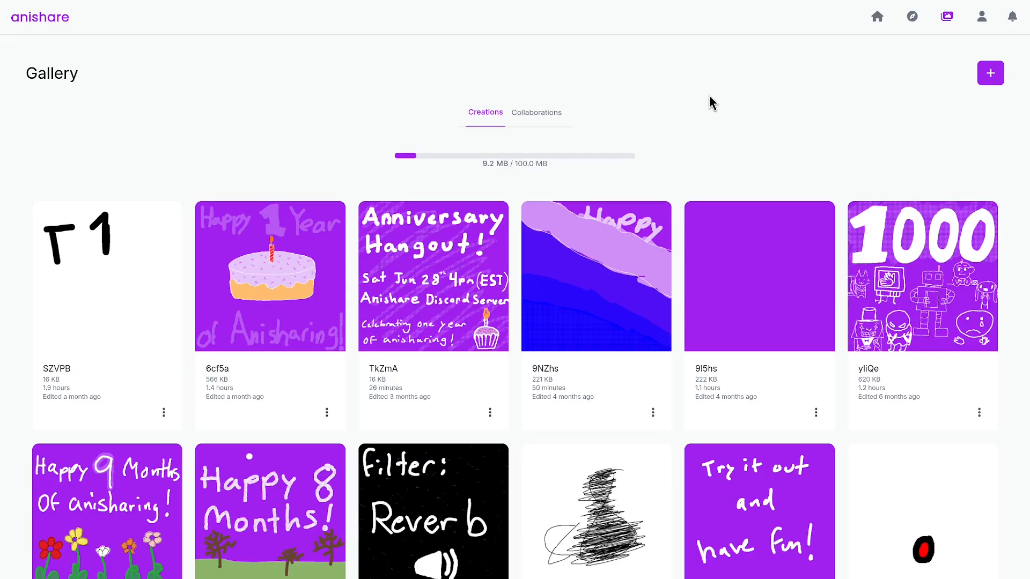
pyautogui.click(1013, 17)
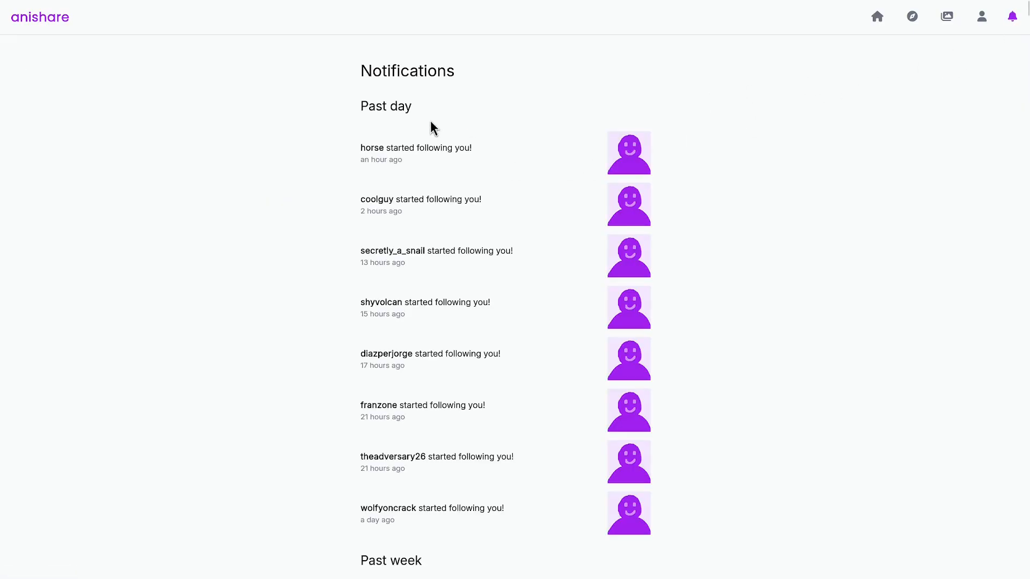
pyautogui.click(947, 17)
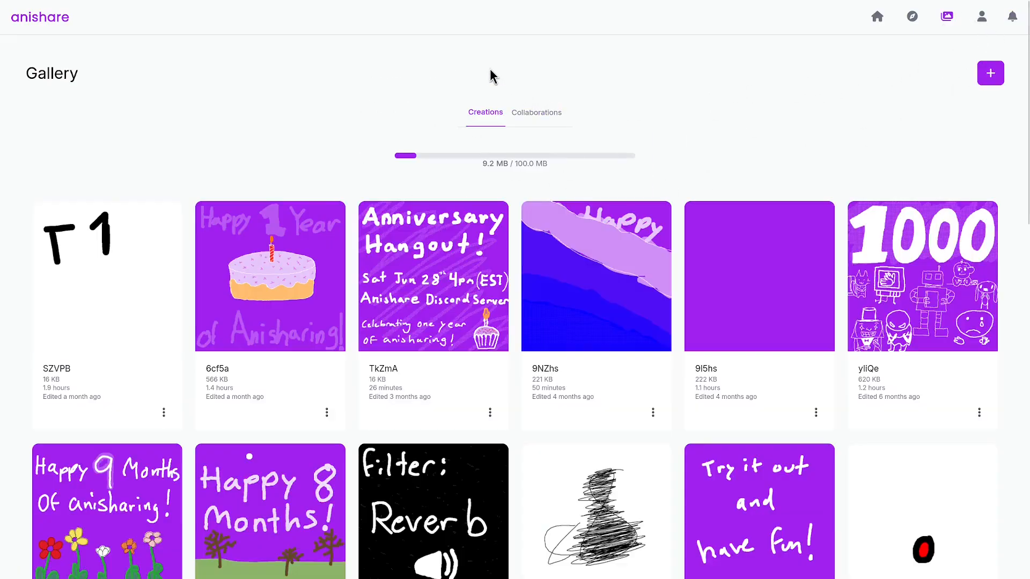
pyautogui.click(543, 123)
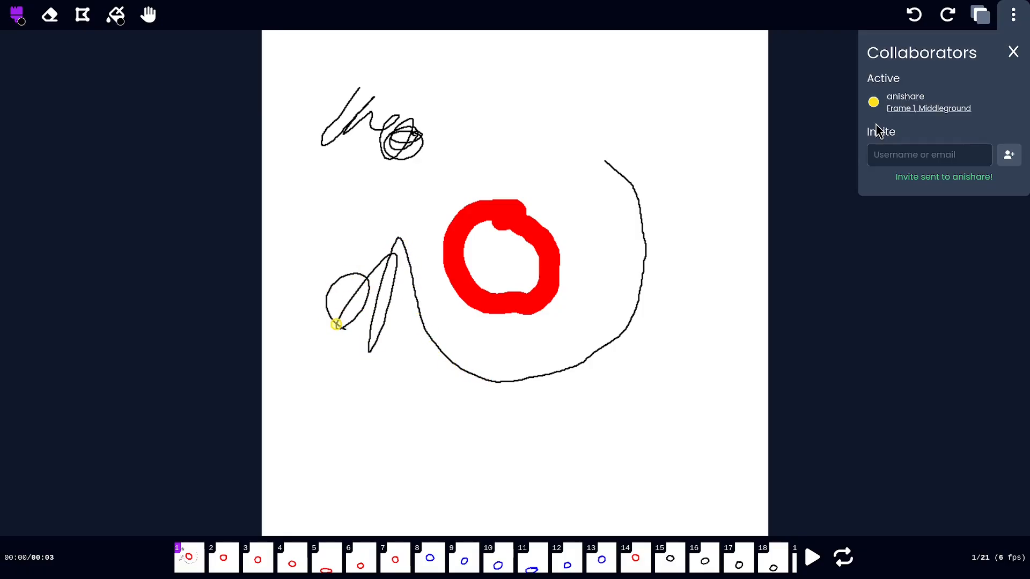
# Step: Close the collaborator settings and paint a thick blue scribble on frame 1, above and to the right of the red circle
pyautogui.click(17, 22)
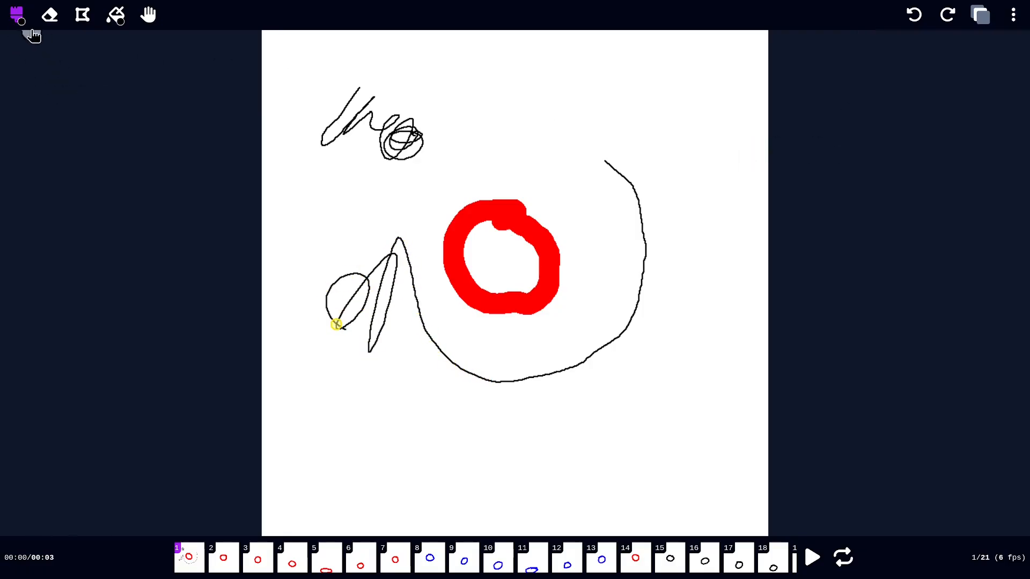
pyautogui.click(17, 15)
pyautogui.click(90, 131)
pyautogui.moveTo(691, 64)
pyautogui.mouseDown()
pyautogui.moveTo(719, 83)
pyautogui.moveTo(715, 117)
pyautogui.moveTo(731, 131)
pyautogui.moveTo(721, 153)
pyautogui.mouseUp()
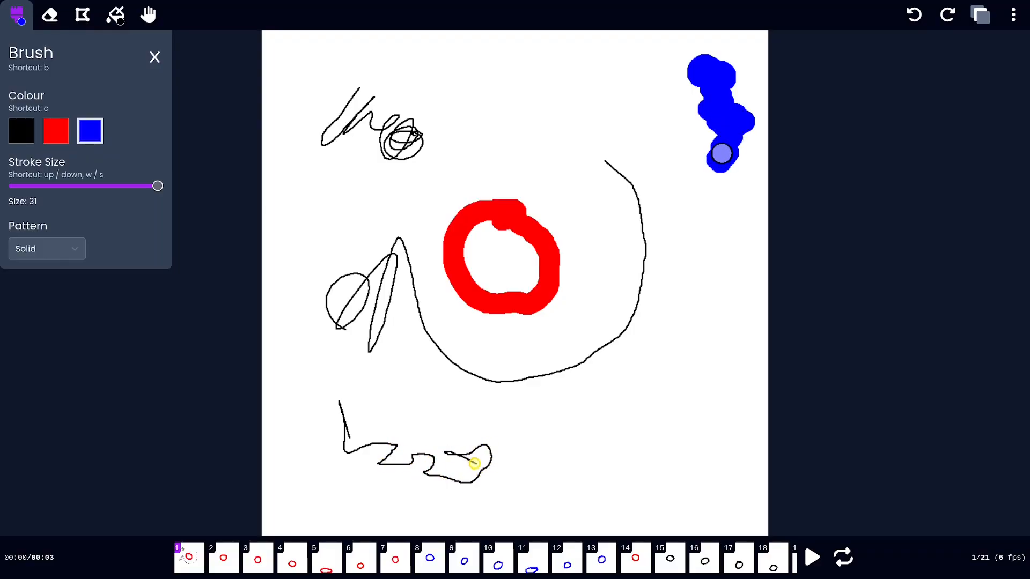
# Step: Paint a thick blue zigzag scribble on frame 2, above and to the right of the red circle
pyautogui.click(216, 564)
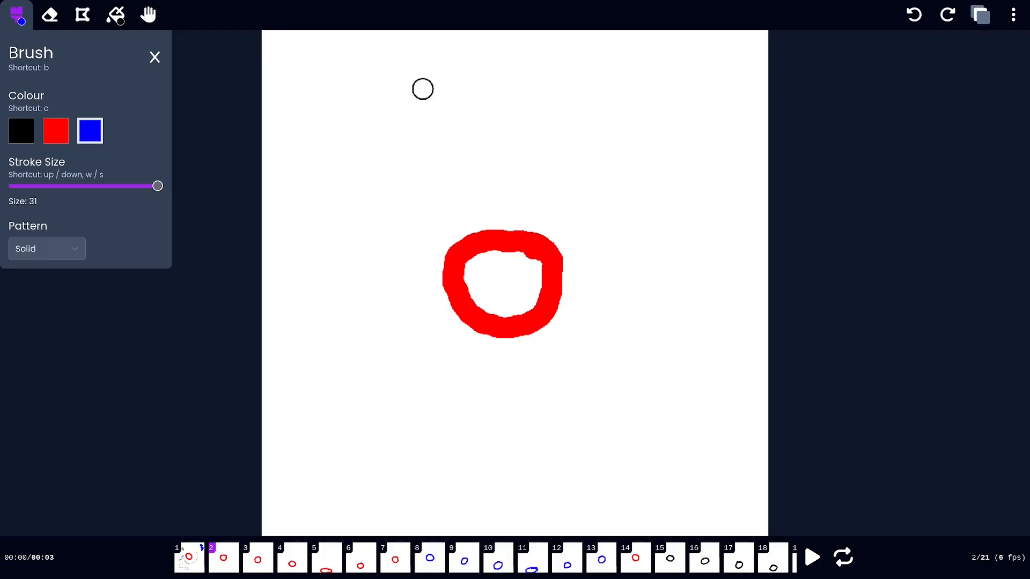
pyautogui.moveTo(610, 89)
pyautogui.mouseDown()
pyautogui.moveTo(724, 89)
pyautogui.moveTo(669, 136)
pyautogui.moveTo(706, 182)
pyautogui.moveTo(710, 253)
pyautogui.mouseUp()
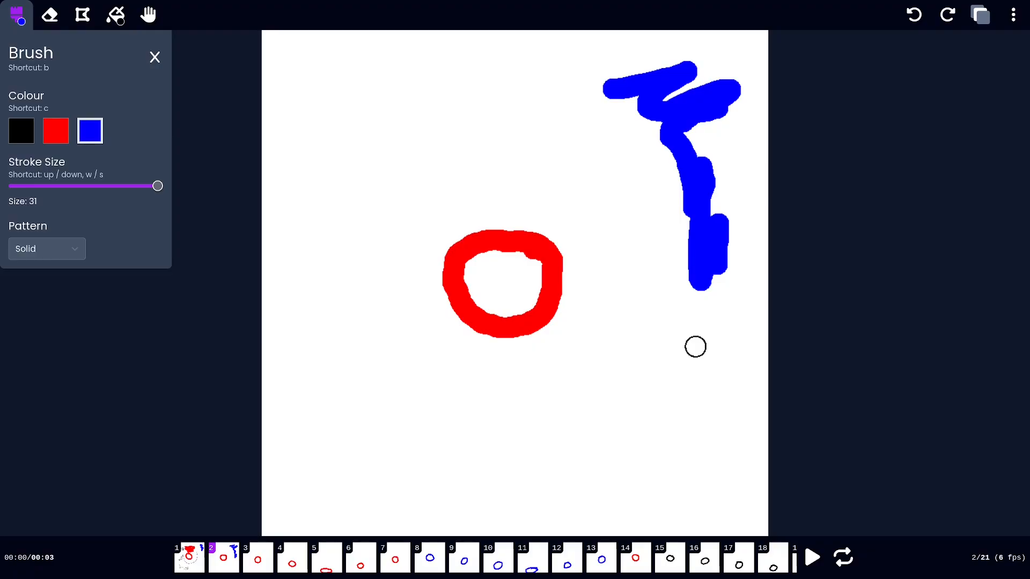
# Step: Go through the frames following frame 2 one by one to check their drawings
pyautogui.press('Right')
pyautogui.press('Right')
pyautogui.press('Right')
pyautogui.press('Right')
pyautogui.press('Right')
pyautogui.press('Right')
pyautogui.press('Right')
pyautogui.press('Right')
pyautogui.press('Right')
pyautogui.press('Right')
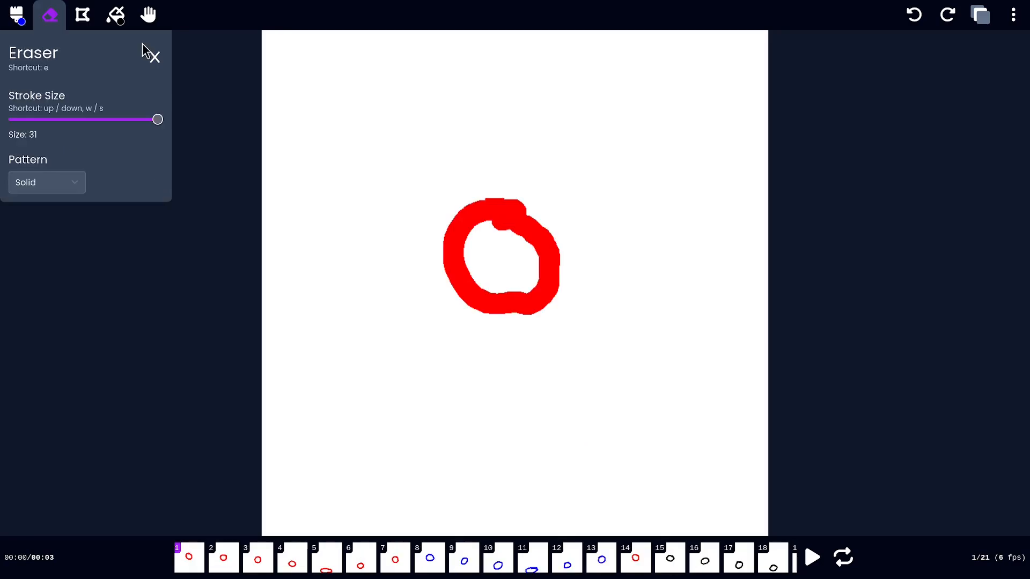
# Step: Close the eraser settings and open the animation's page for exporting or publishing
pyautogui.click(154, 58)
pyautogui.press('Left')
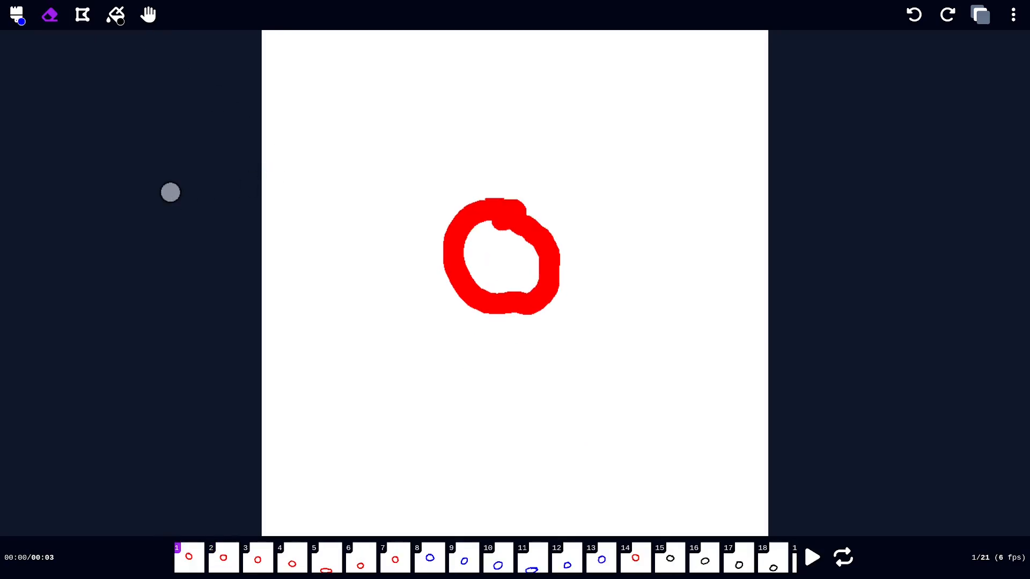
pyautogui.click(1013, 15)
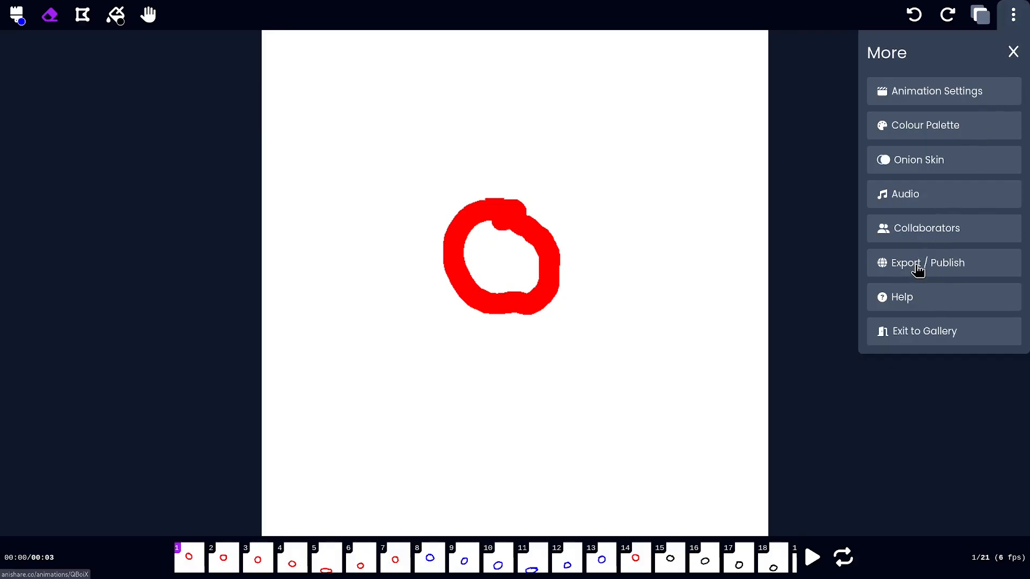
pyautogui.click(970, 271)
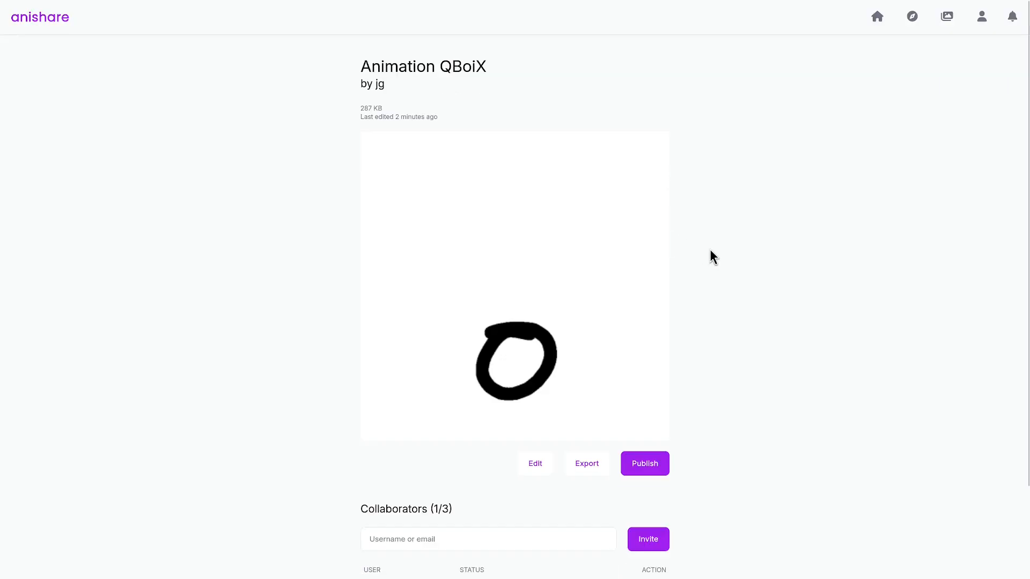
# Step: Examine the animation's details, its export and publish options, and the collaborator list with the anishare account's status
pyautogui.scroll(-2, 710, 249)
pyautogui.scroll(2, 710, 249)
pyautogui.scroll(-2, 710, 249)
pyautogui.scroll(2, 662, 302)
pyautogui.moveTo(338, 67); pyautogui.dragTo(585, 98)
pyautogui.click(588, 142)
pyautogui.scroll(-2, 765, 163)
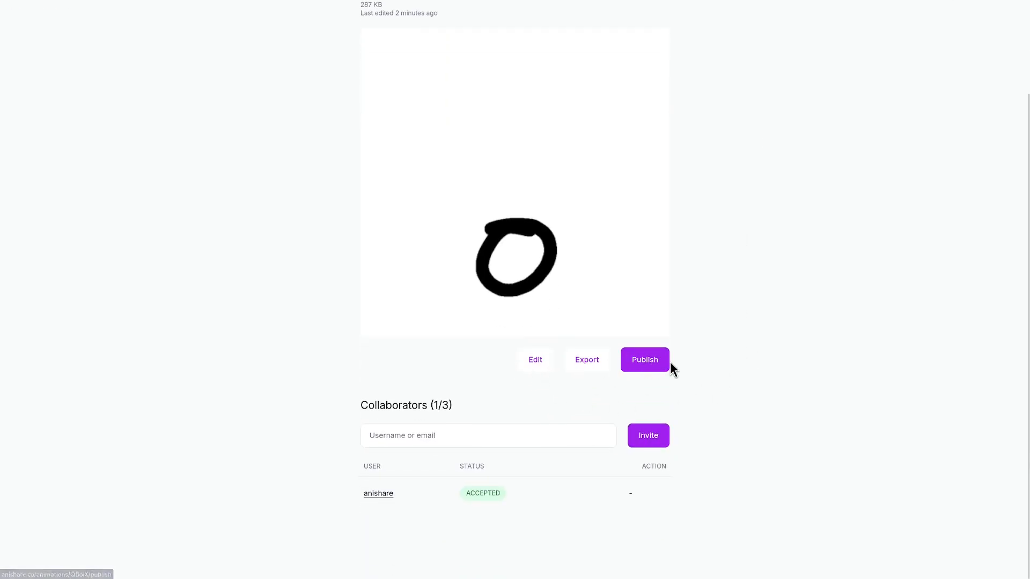
pyautogui.moveTo(358, 393); pyautogui.dragTo(465, 409)
pyautogui.click(464, 409)
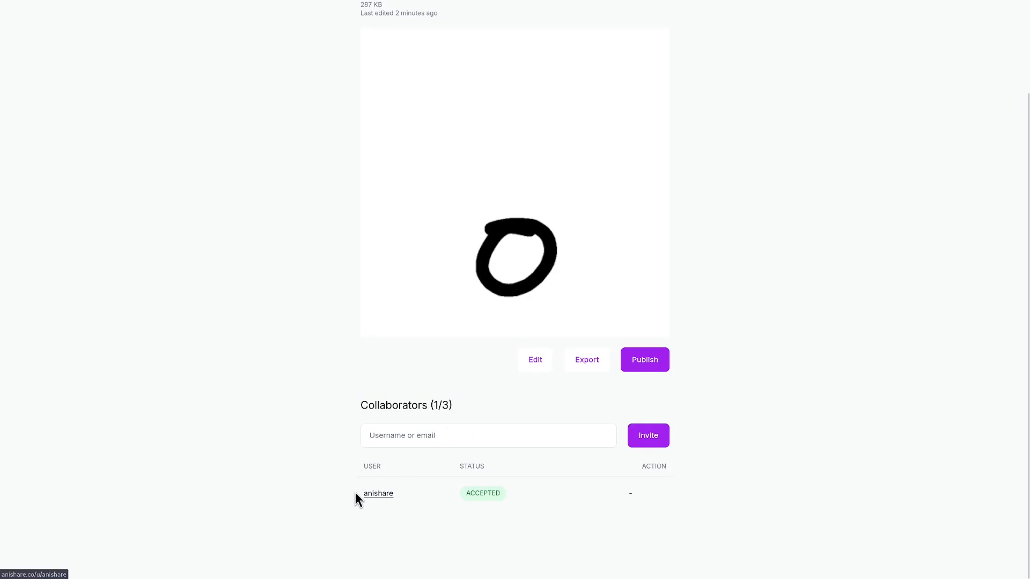
pyautogui.moveTo(477, 493); pyautogui.dragTo(501, 495)
pyautogui.click(472, 492)
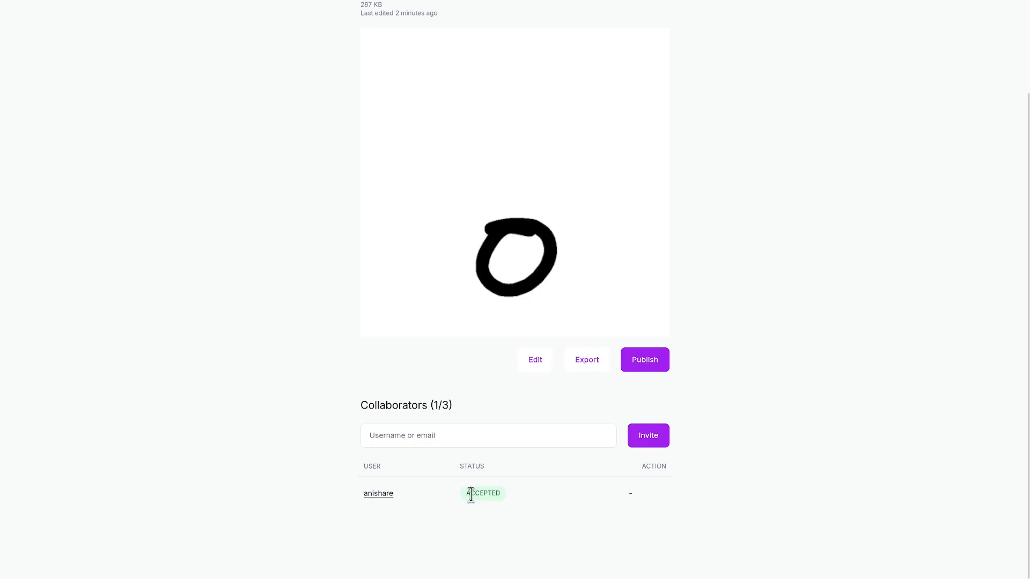
pyautogui.scroll(2, 617, 418)
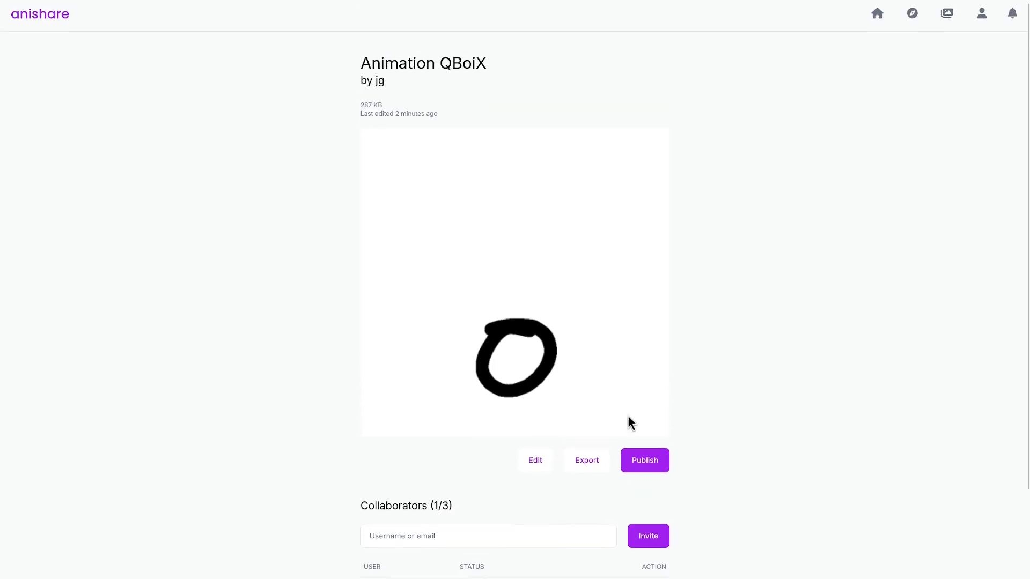
# Step: Open the export page for animation QBoiX and play its preview
pyautogui.click(589, 464)
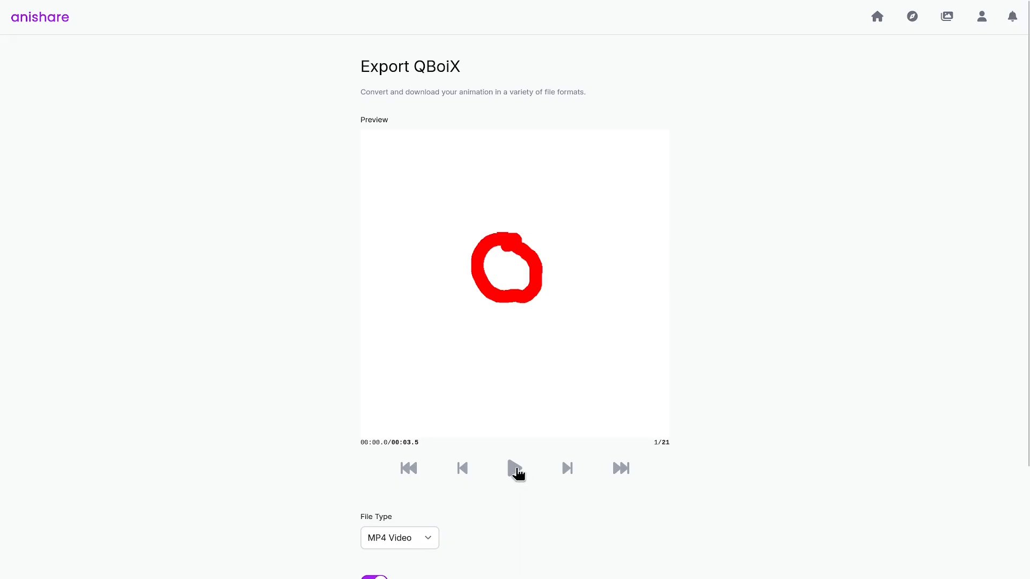
pyautogui.click(515, 469)
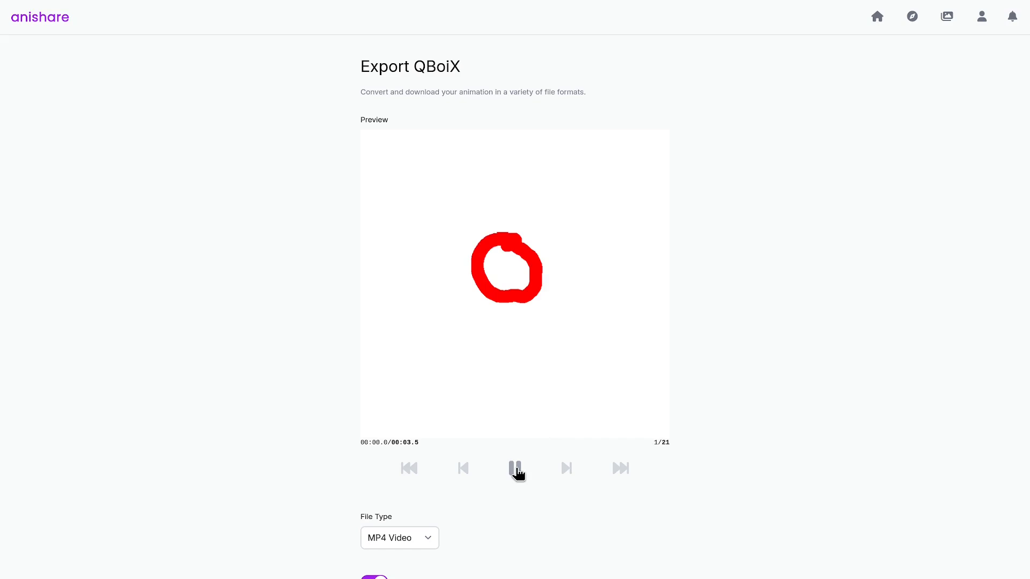
pyautogui.scroll(-3, 699, 341)
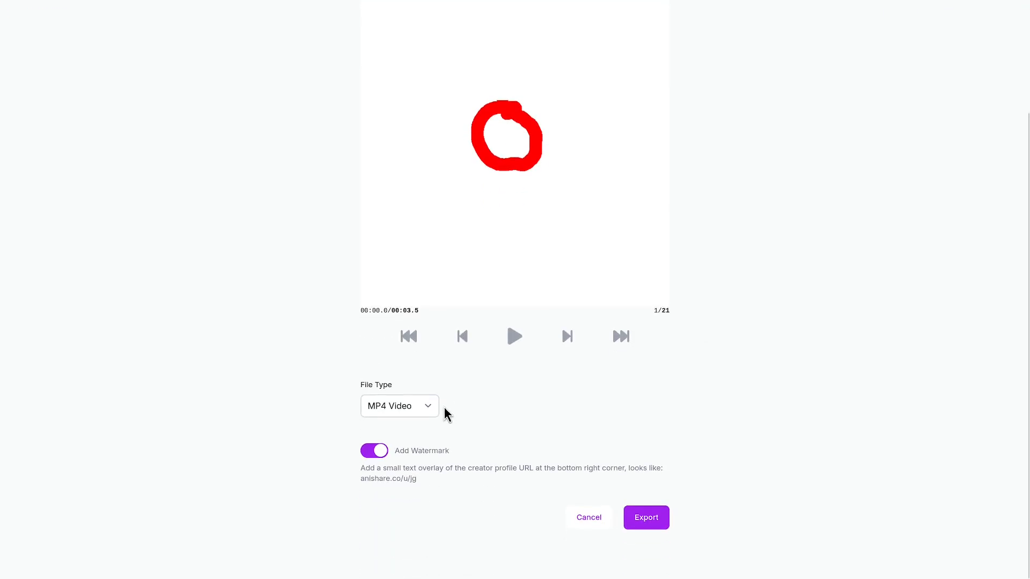
# Step: Set the export file type to PNG Images and advance the preview frame by frame to frame 16
pyautogui.click(431, 413)
pyautogui.click(421, 450)
pyautogui.click(417, 457)
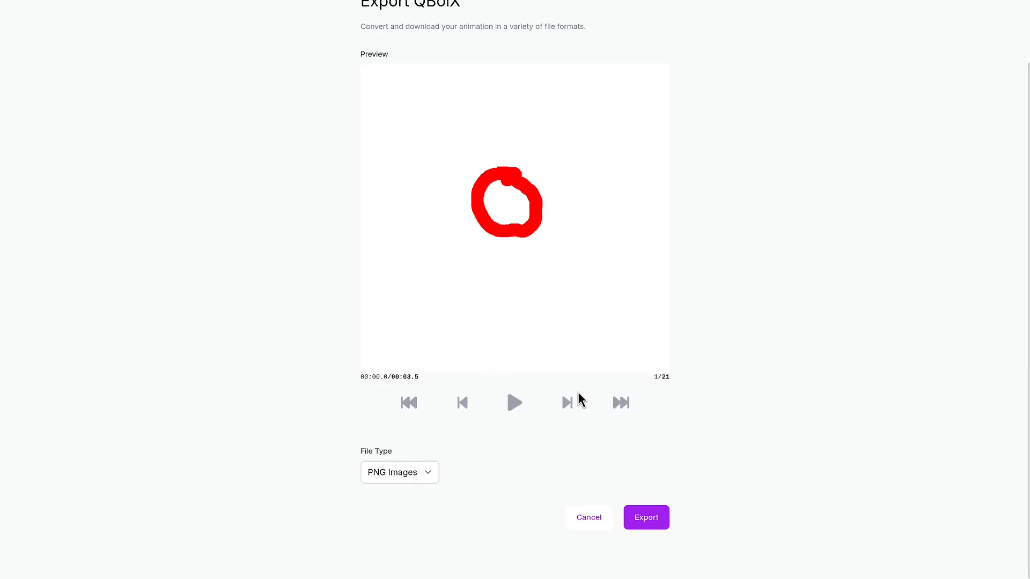
pyautogui.click(567, 403)
pyautogui.click(567, 404)
pyautogui.click(568, 403)
pyautogui.click(567, 404)
pyautogui.click(567, 404)
pyautogui.click(568, 403)
pyautogui.click(568, 403)
pyautogui.click(567, 403)
pyautogui.click(567, 403)
pyautogui.click(568, 403)
pyautogui.click(568, 404)
pyautogui.click(568, 403)
pyautogui.click(567, 403)
pyautogui.click(567, 403)
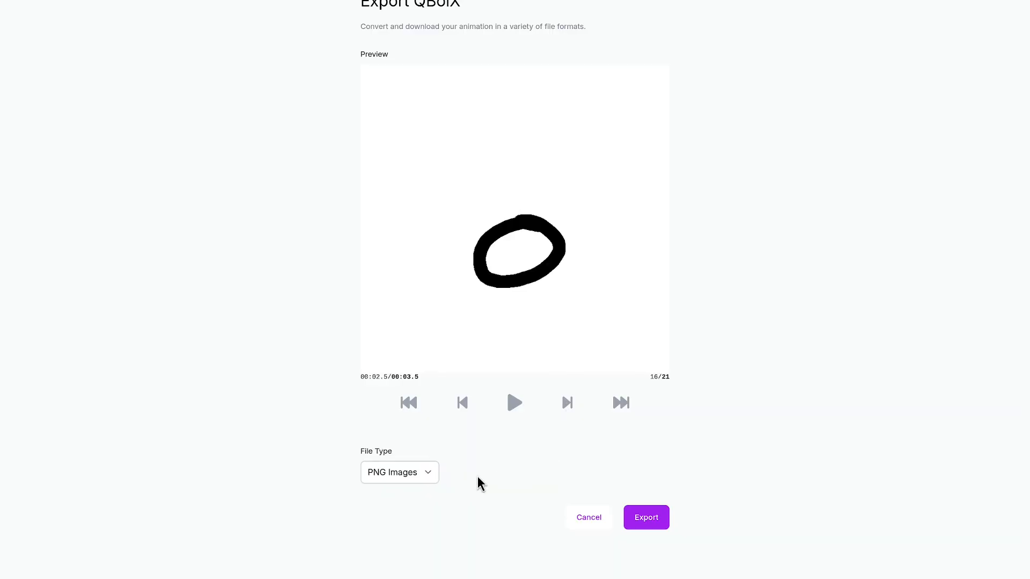
# Step: Set the export file type to MP4 Video and turn off the watermark
pyautogui.click(423, 476)
pyautogui.click(424, 499)
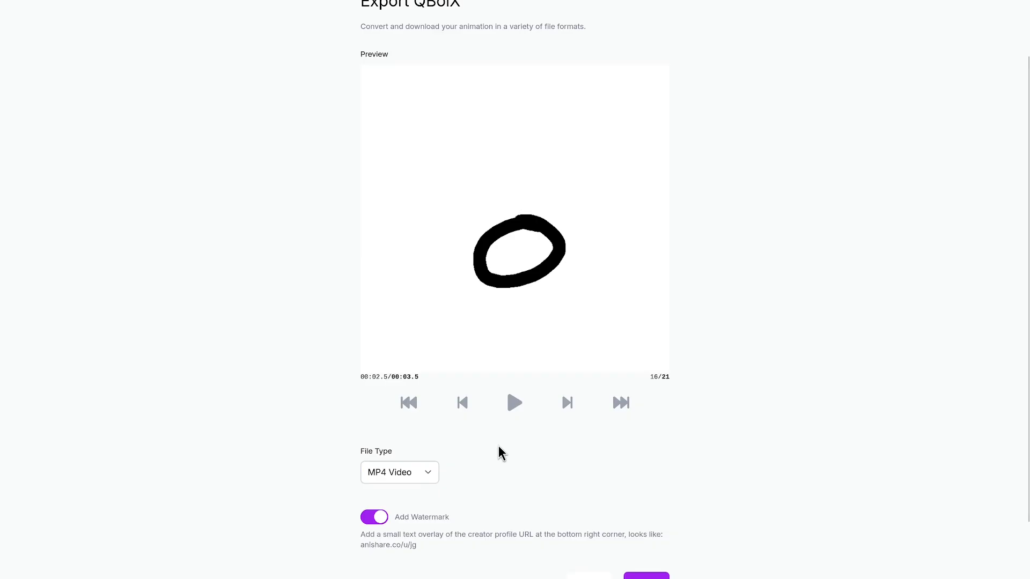
pyautogui.scroll(-1, 485, 491)
pyautogui.click(380, 454)
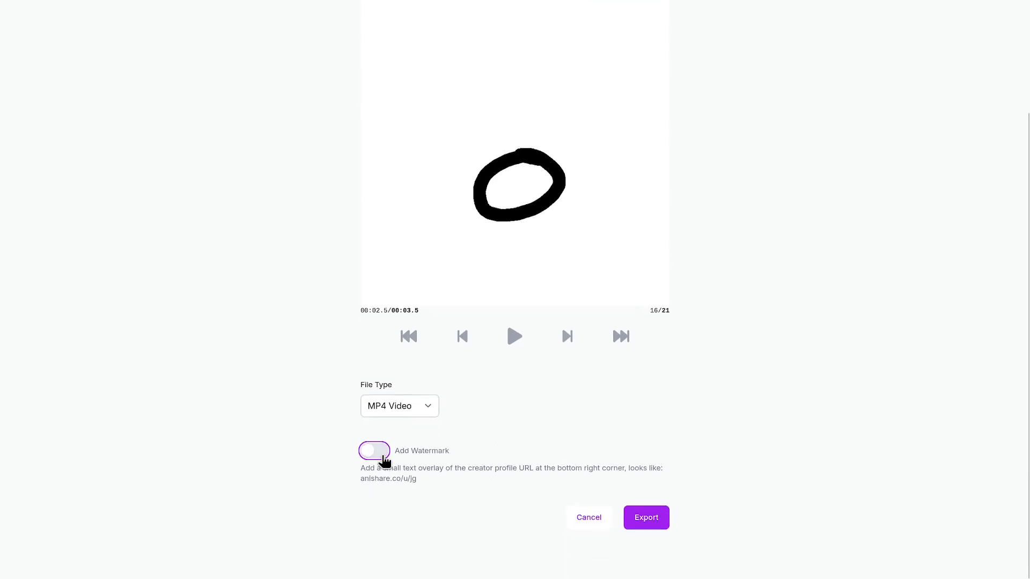
# Step: Switch the file type to GIF Image and back to MP4 Video, and export the animation
pyautogui.click(427, 407)
pyautogui.click(417, 446)
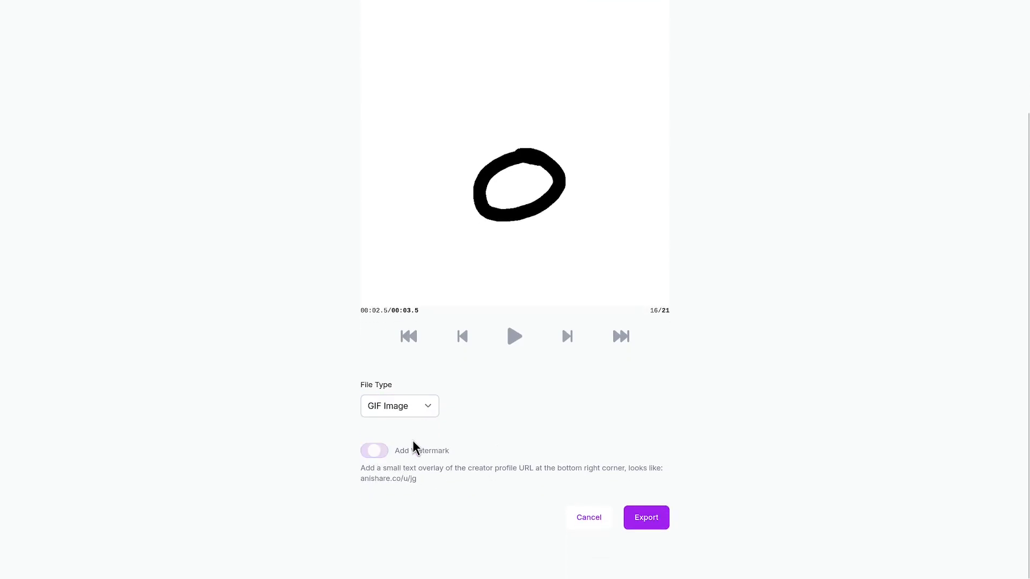
pyautogui.click(421, 412)
pyautogui.click(407, 436)
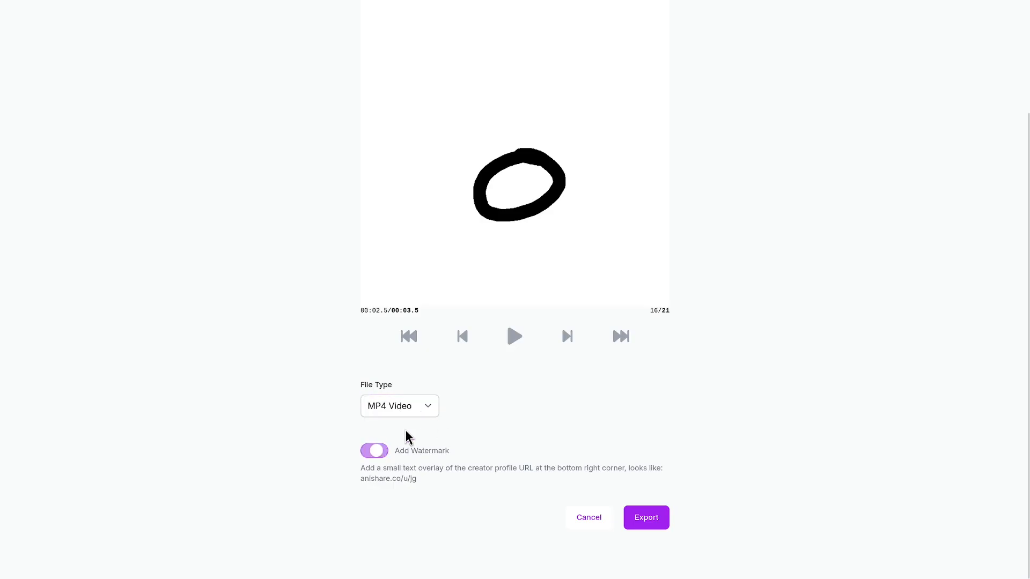
pyautogui.click(657, 519)
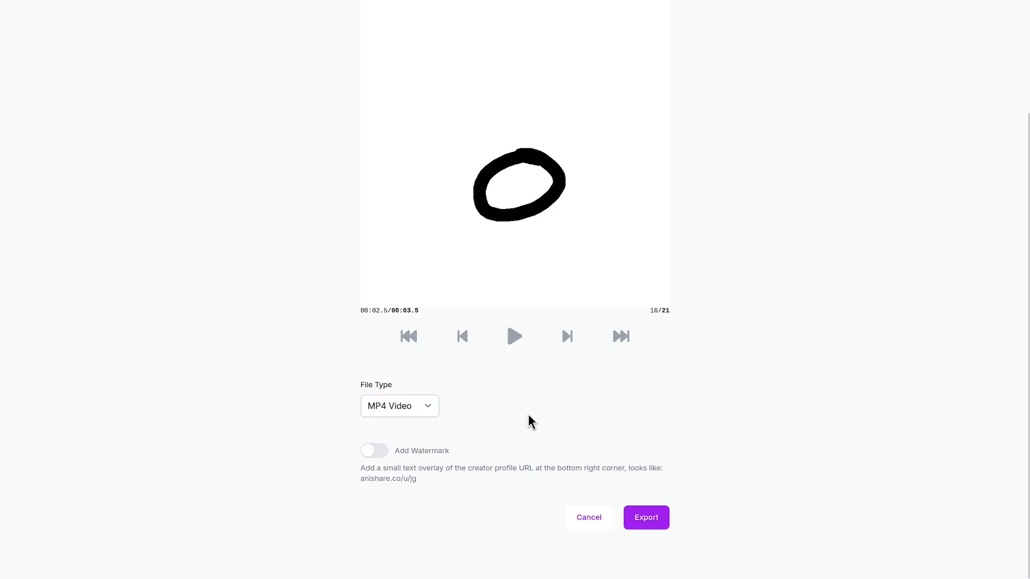
pyautogui.scroll(-1, 714, 444)
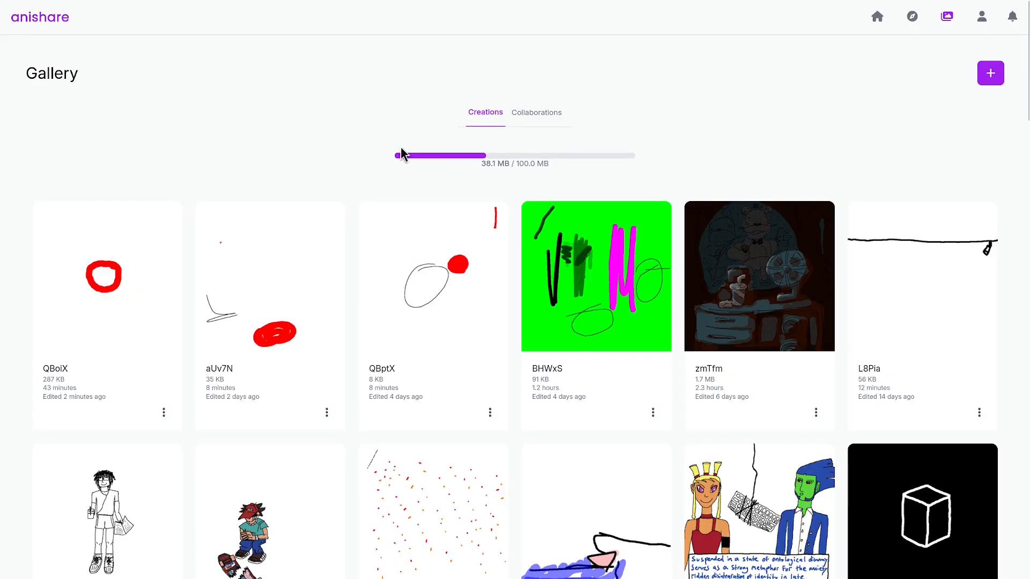
# Step: Open animation QBoiX from the gallery's creations and go to its publish form
pyautogui.click(166, 417)
pyautogui.scroll(-2, 432, 346)
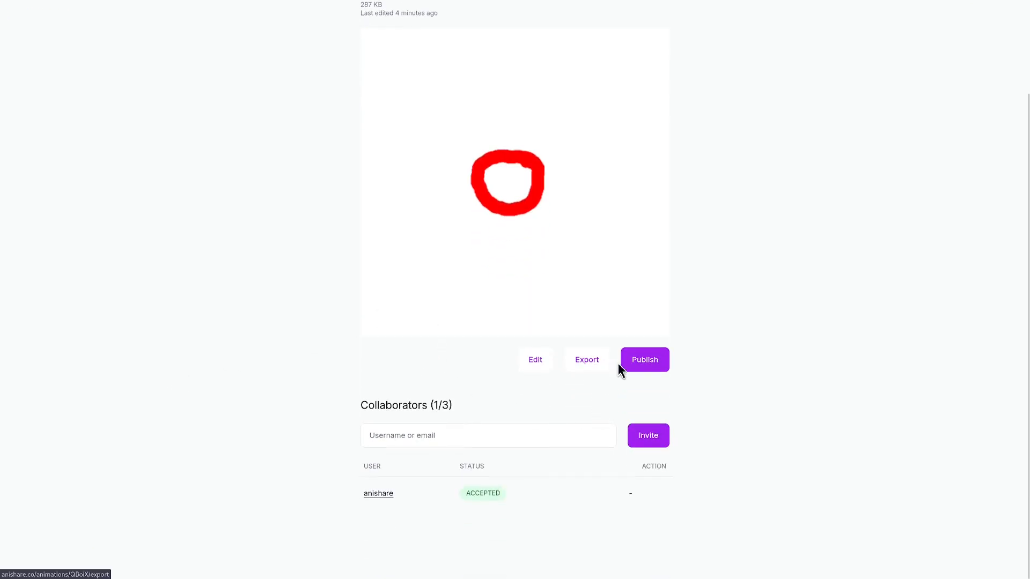
pyautogui.click(646, 365)
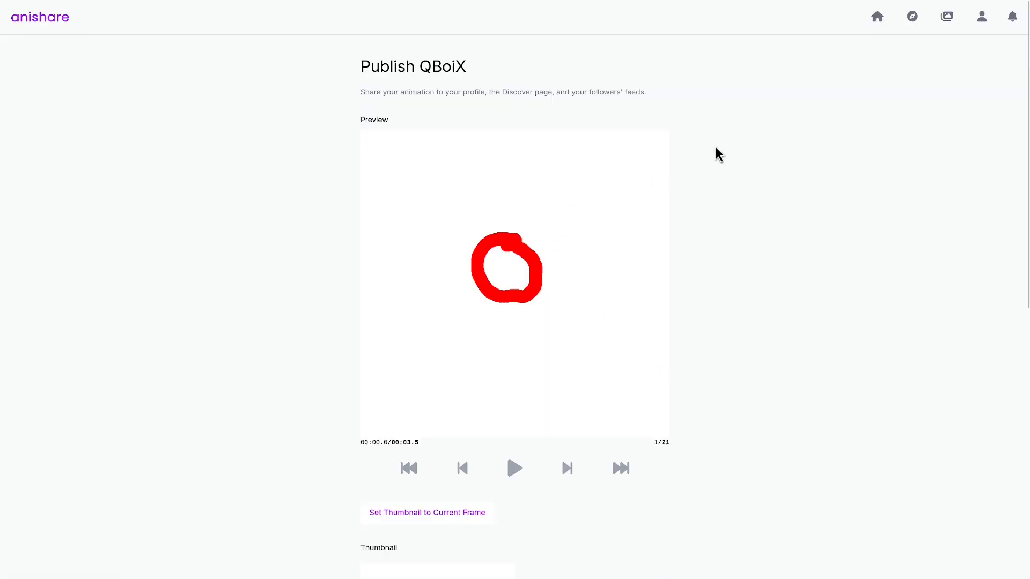
# Step: Advance the publish preview to frame 10 with the blue circle and set it as the thumbnail
pyautogui.scroll(-4, 728, 317)
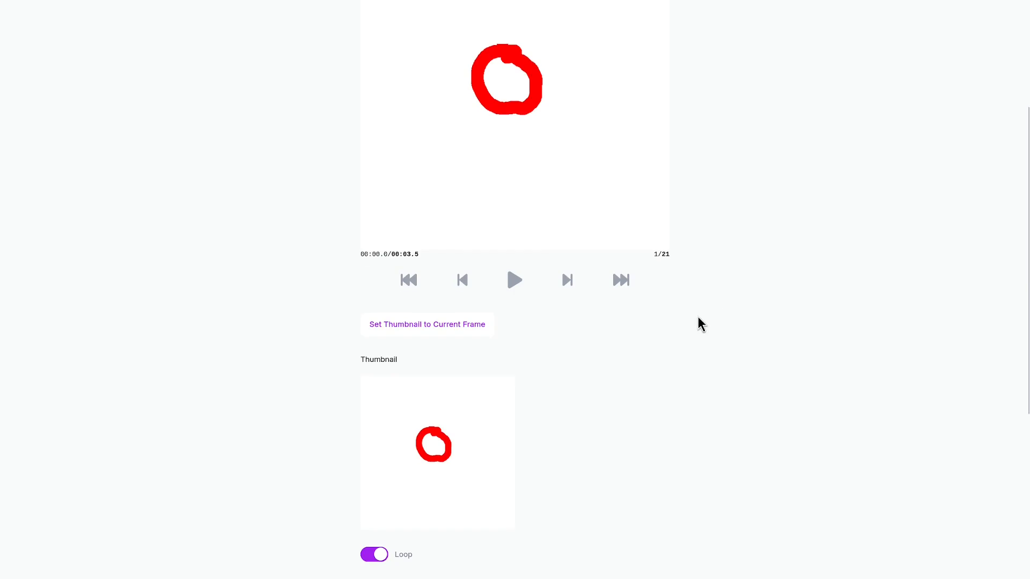
pyautogui.scroll(1, 696, 327)
pyautogui.click(570, 284)
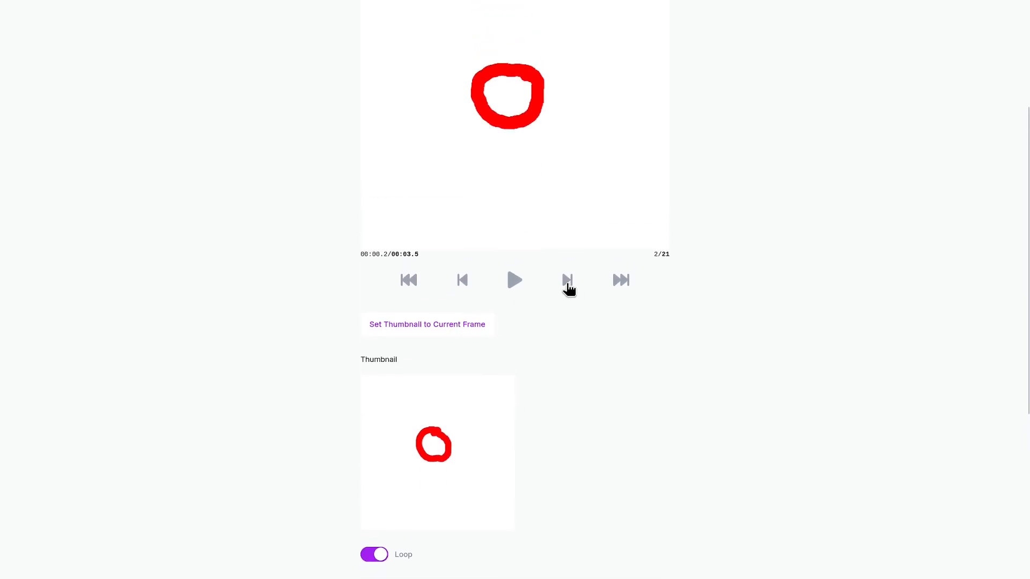
pyautogui.click(569, 284)
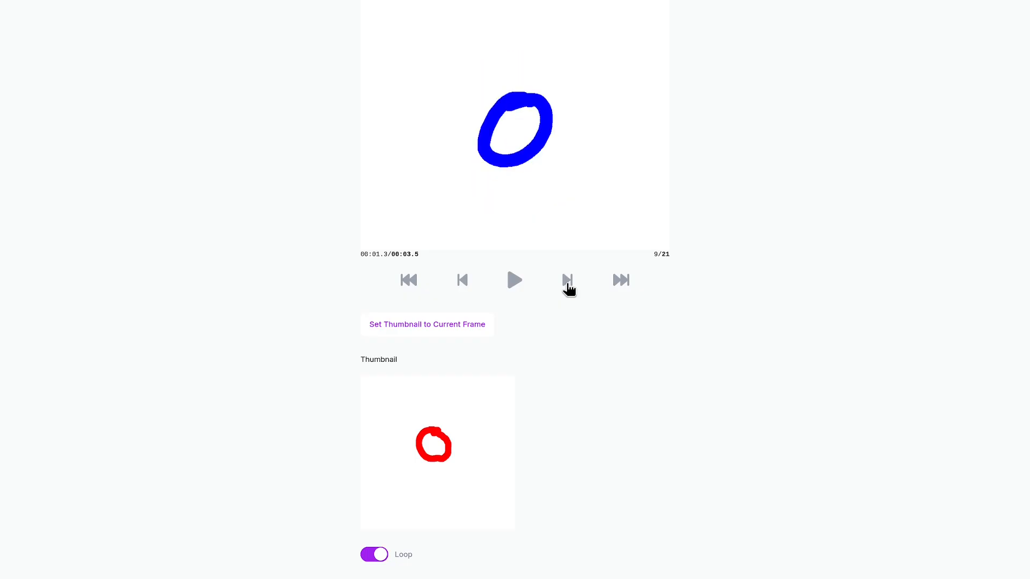
pyautogui.click(569, 284)
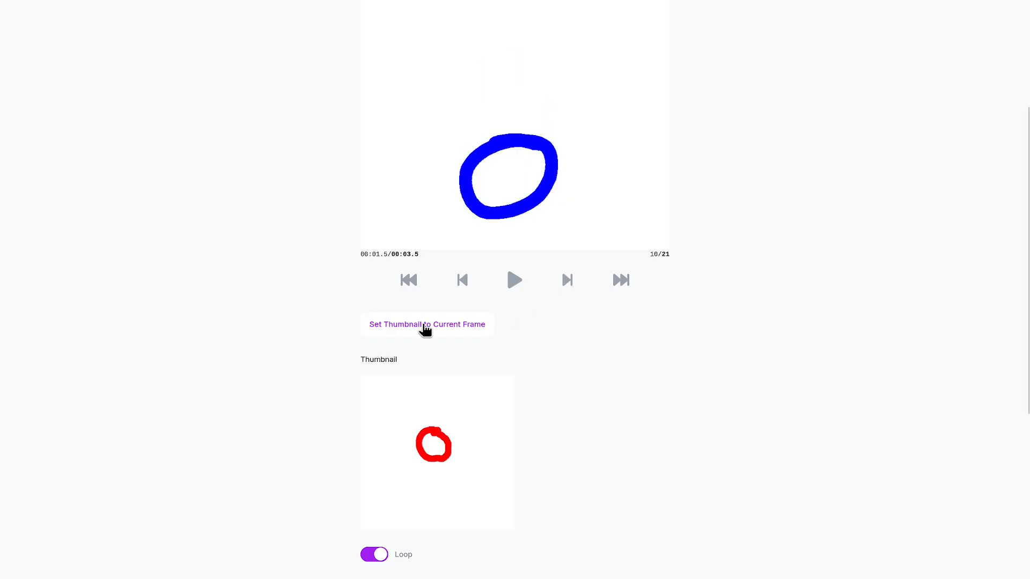
pyautogui.click(426, 328)
pyautogui.scroll(-4, 537, 322)
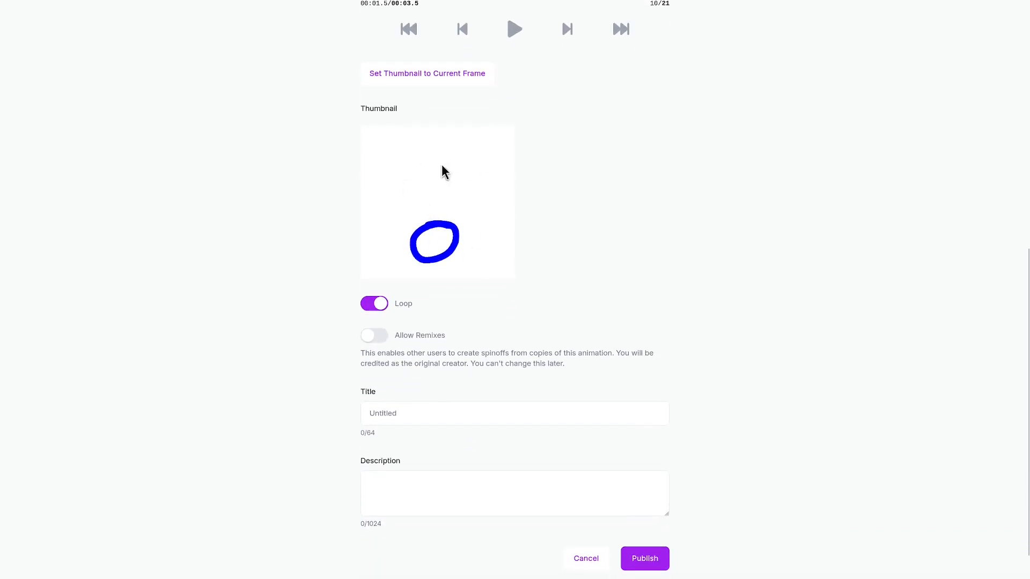
# Step: Turn the Loop option for the published animation off and back on
pyautogui.scroll(-1, 551, 237)
pyautogui.click(373, 266)
pyautogui.click(373, 266)
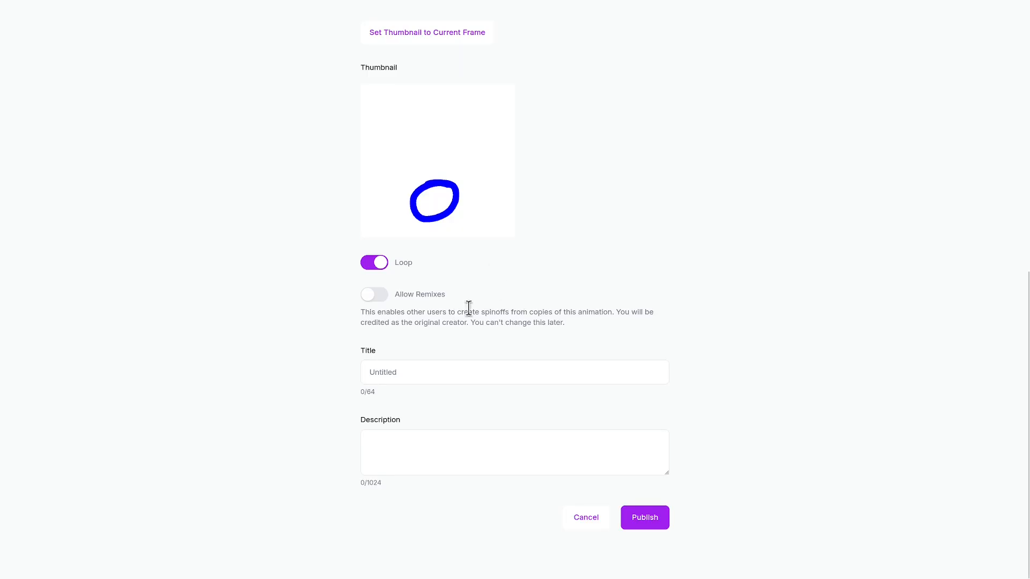
# Step: Examine the Allow Remixes note and the empty Title and Description fields of the publish form
pyautogui.tripleClick(563, 319)
pyautogui.click(586, 320)
pyautogui.click(384, 371)
pyautogui.click(406, 445)
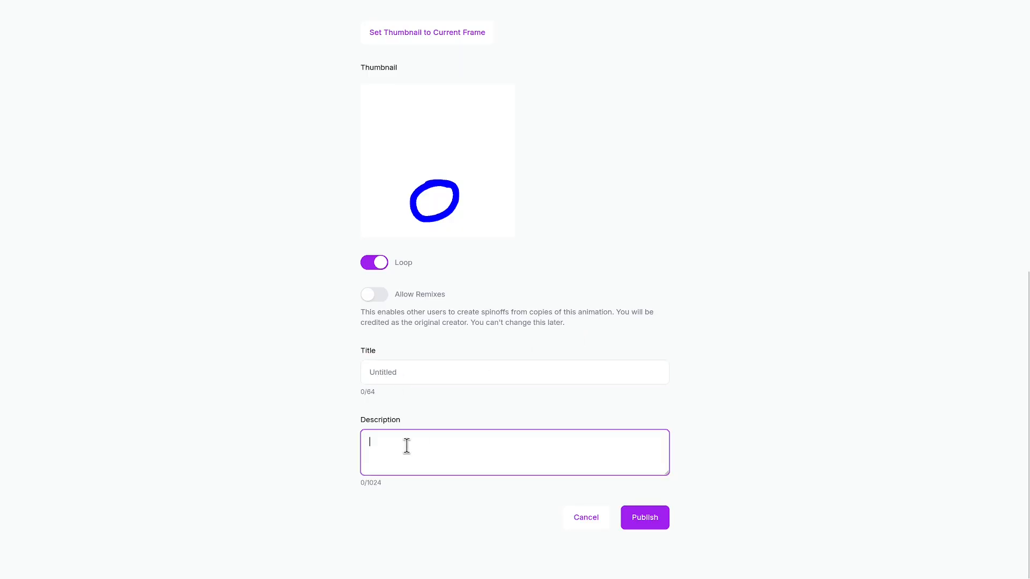
pyautogui.click(481, 410)
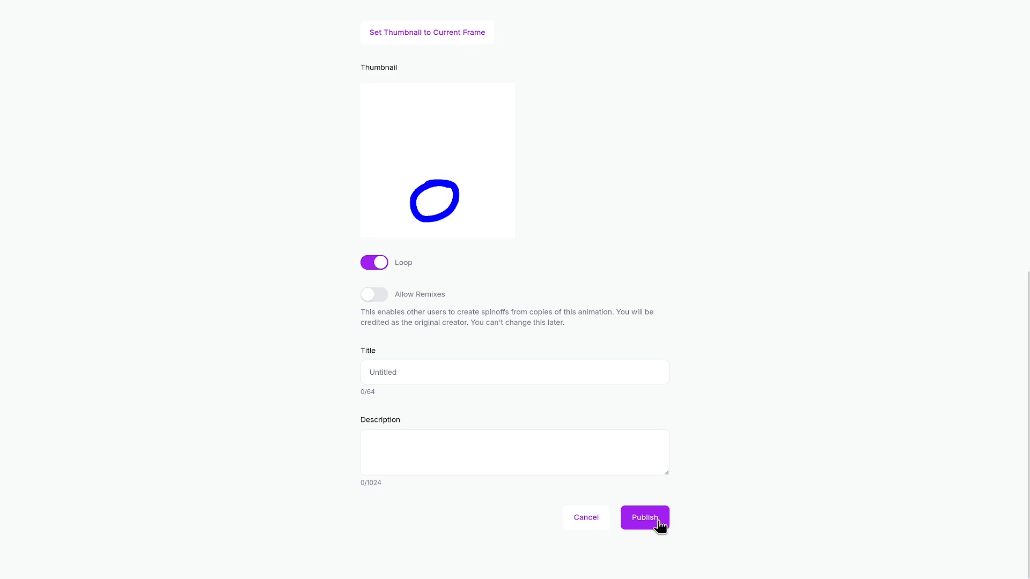
# Step: Leave the publish form without publishing, view the Discover page and the profile page, and return to Discover
pyautogui.scroll(9, 687, 450)
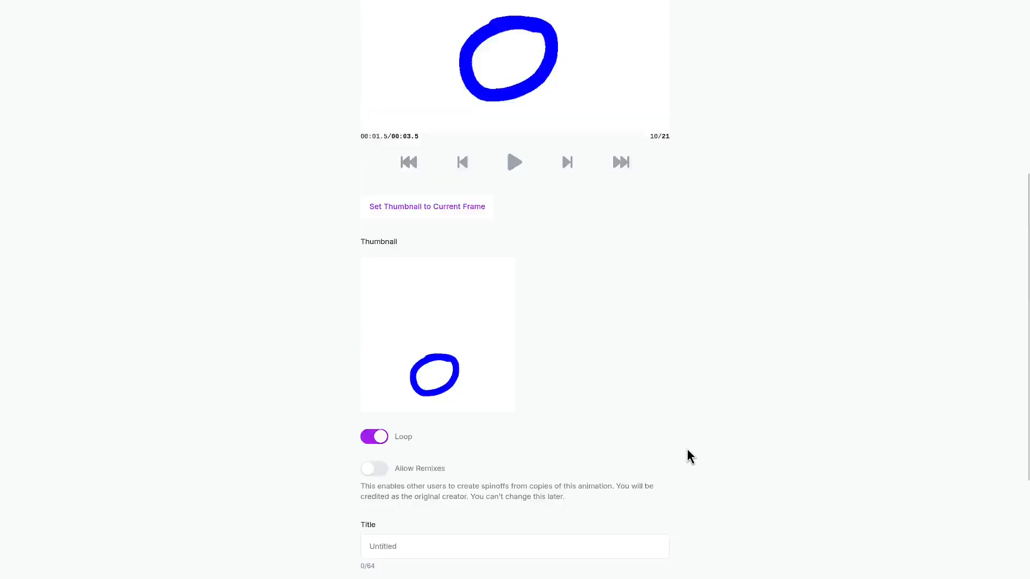
pyautogui.click(913, 18)
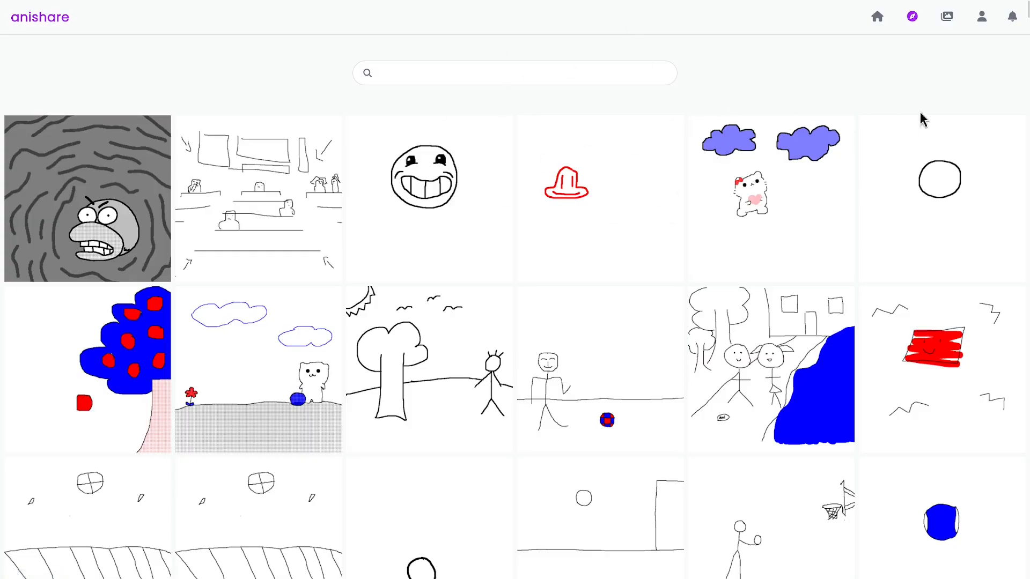
pyautogui.click(982, 21)
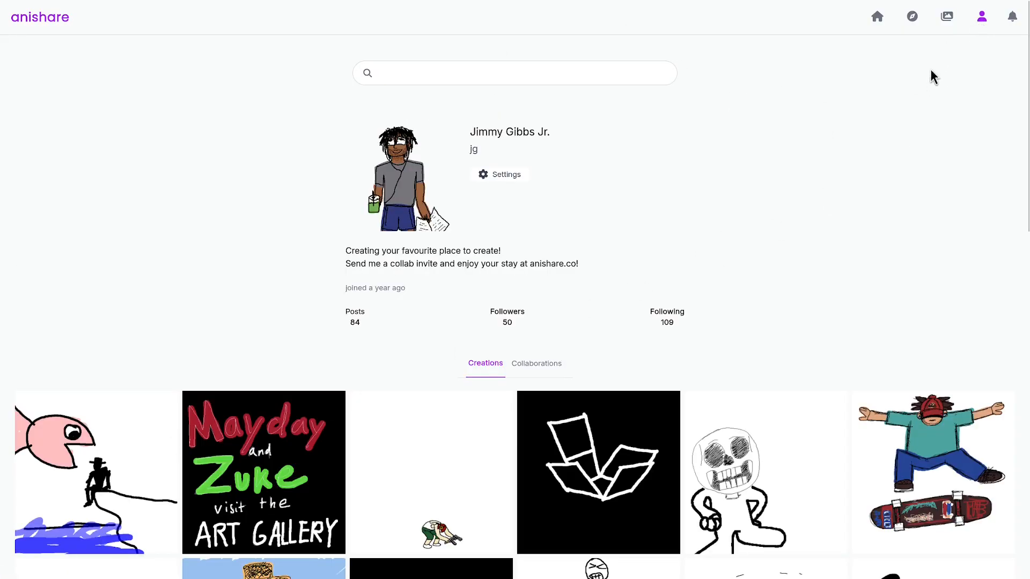
pyautogui.click(912, 17)
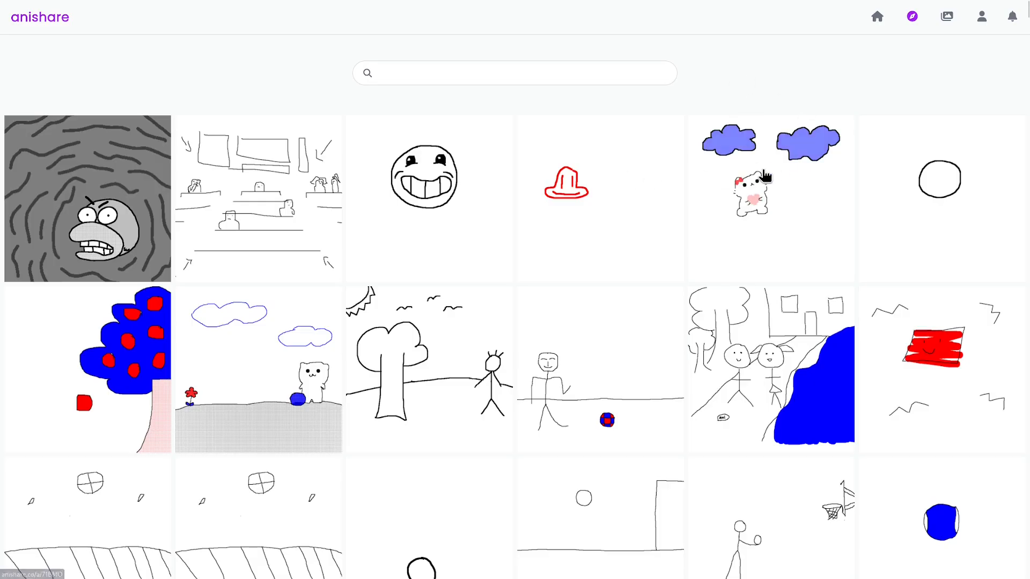
# Step: View the MÈO MÉO animation and its comments, then return to Discover and browse the published animations
pyautogui.click(721, 171)
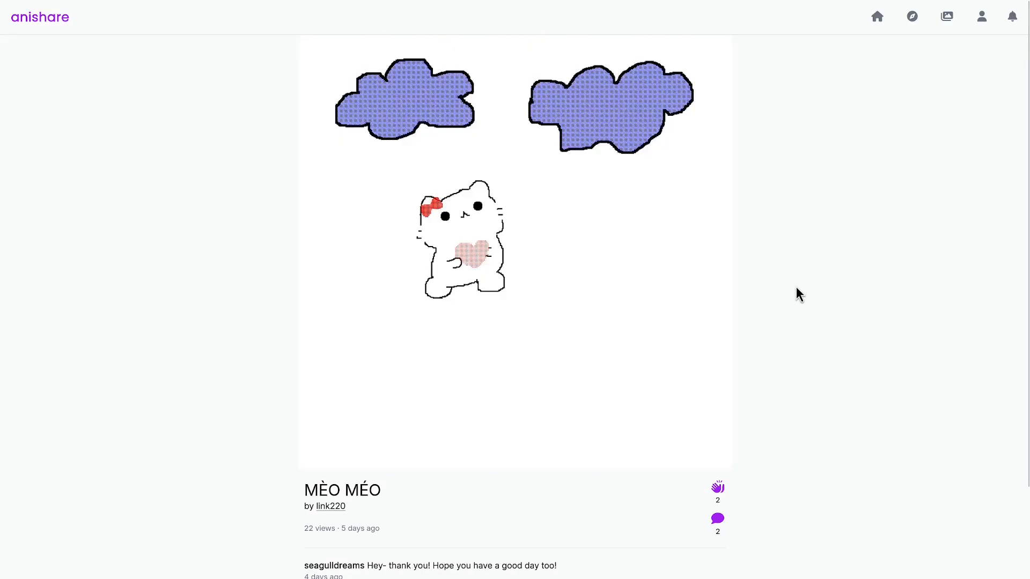
pyautogui.scroll(-2, 607, 426)
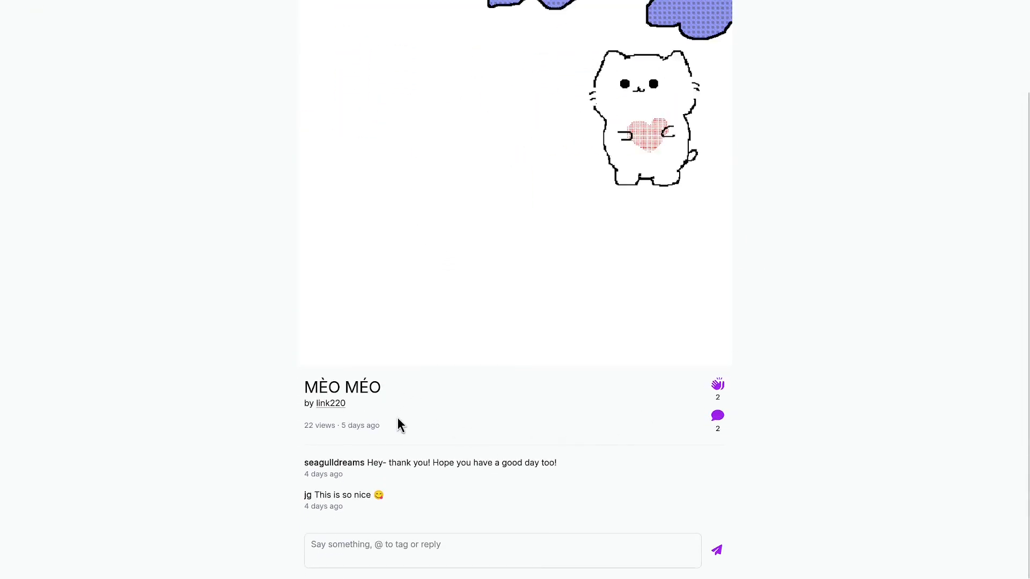
pyautogui.scroll(2, 760, 382)
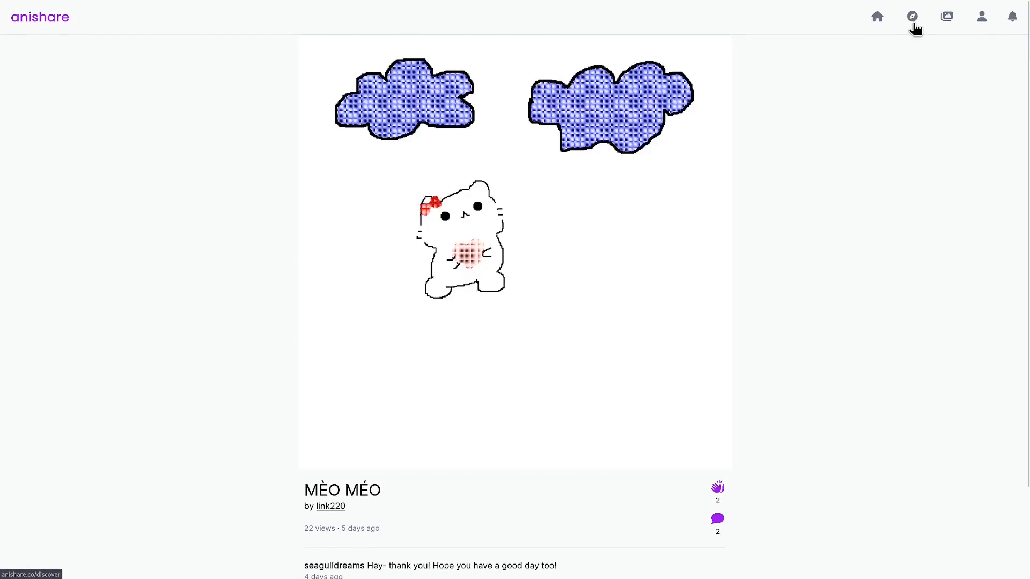
pyautogui.click(913, 22)
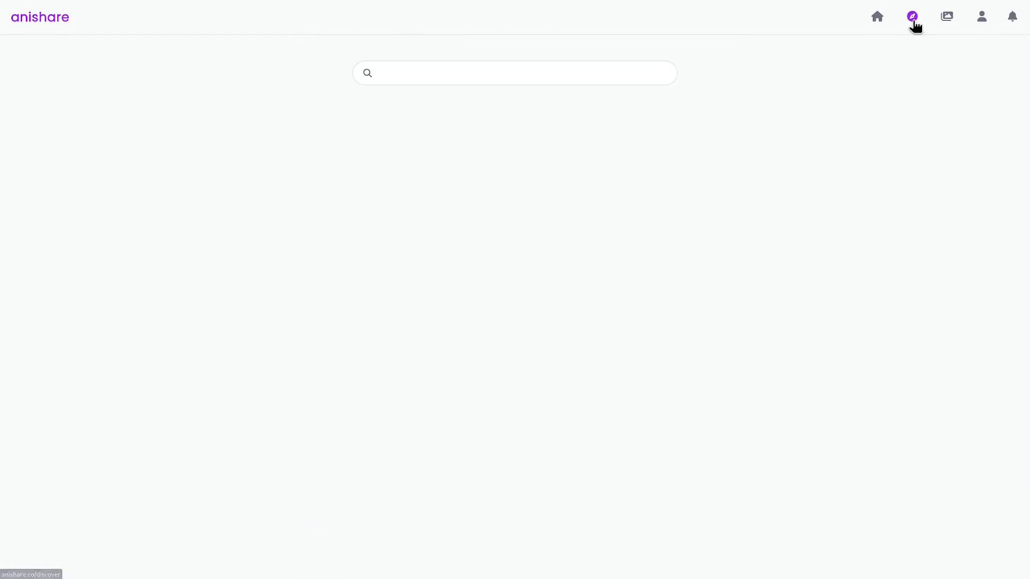
pyautogui.scroll(-10, 727, 75)
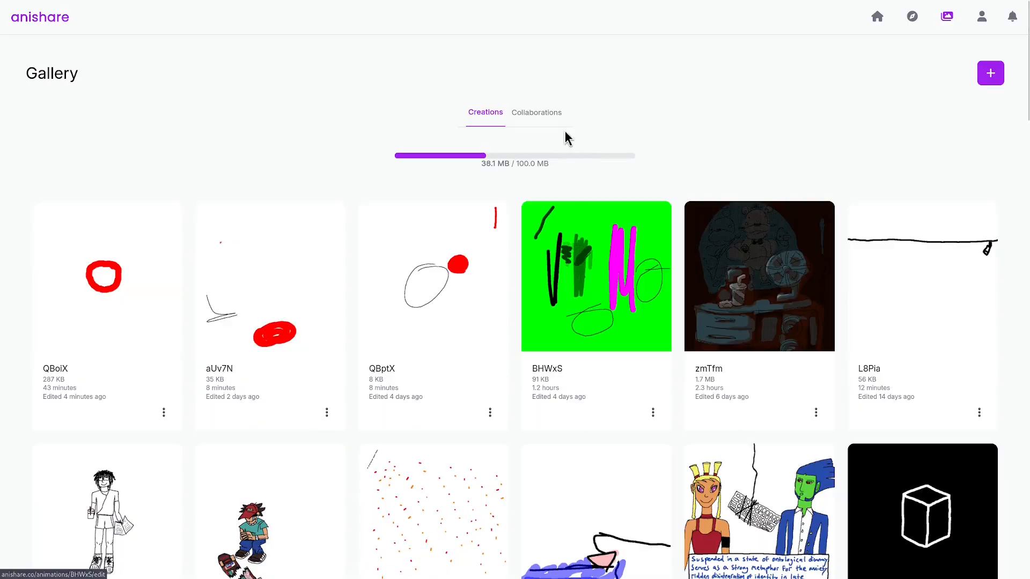
# Step: Open the red-circle animation QBoiX from the Gallery and bring up the editor's Help guide
pyautogui.click(102, 301)
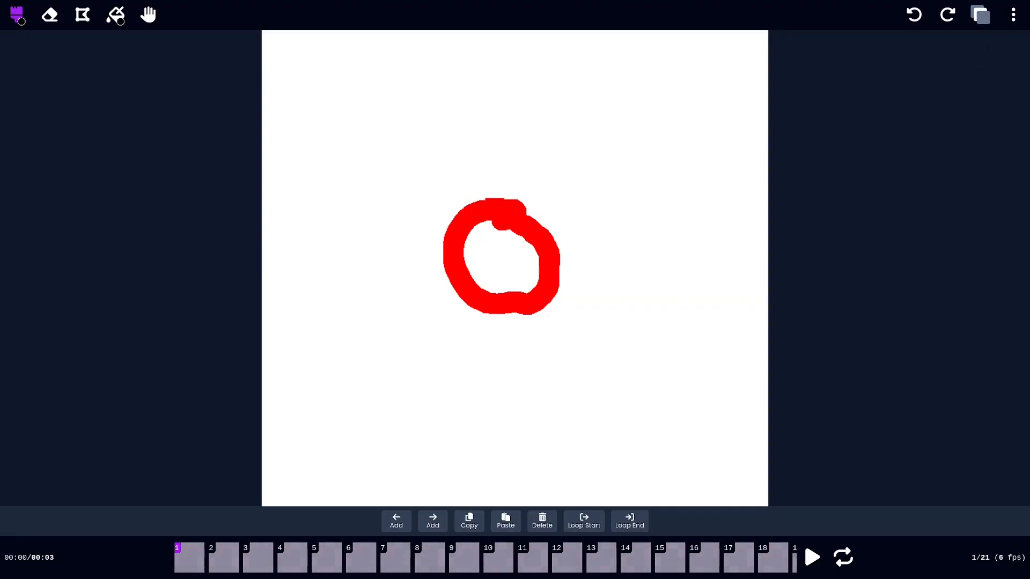
pyautogui.click(1013, 14)
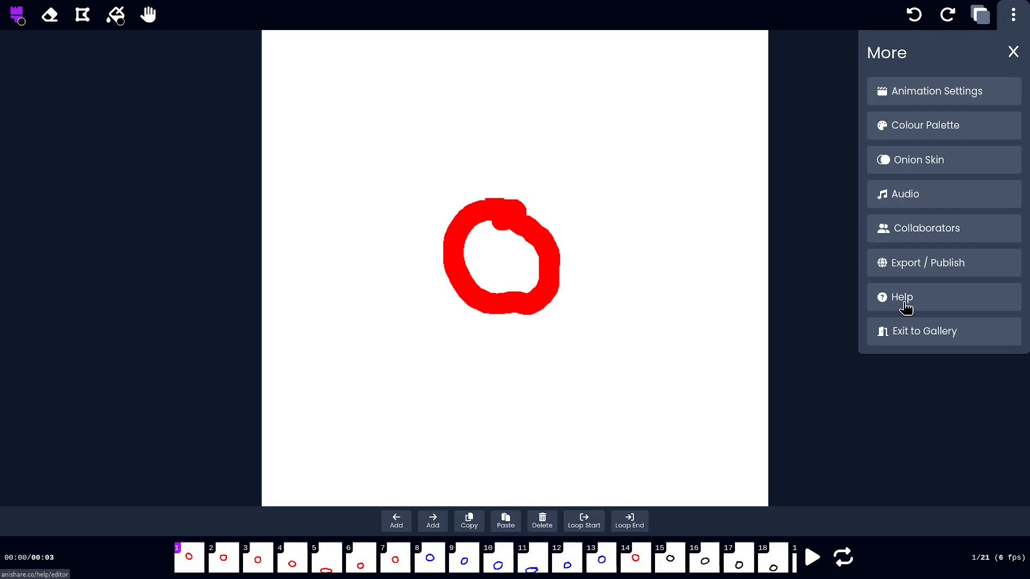
pyautogui.click(904, 301)
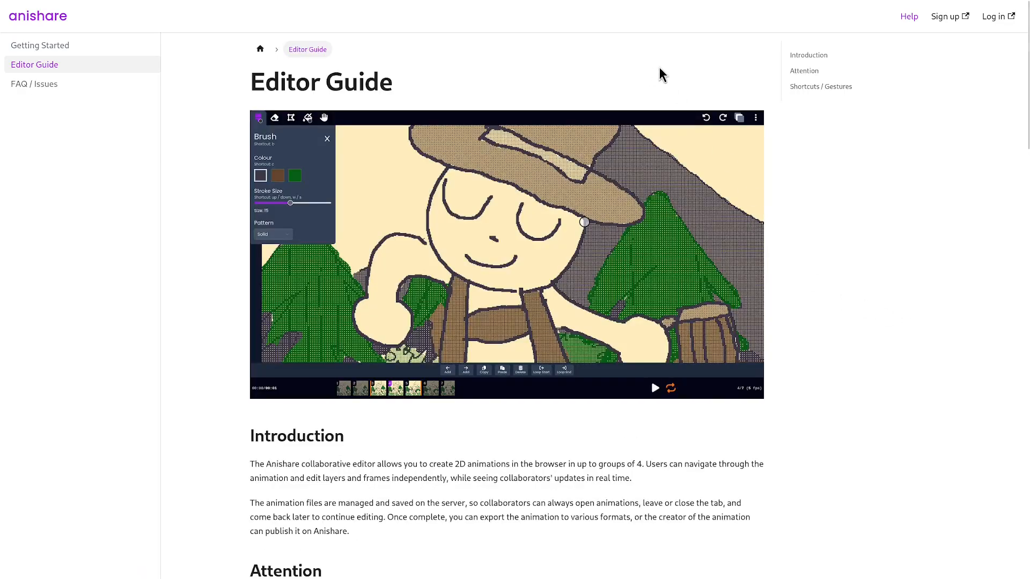
# Step: Examine the Editor Guide's Introduction, Attention notes and the full Shortcuts / Gestures table
pyautogui.scroll(-7, 715, 101)
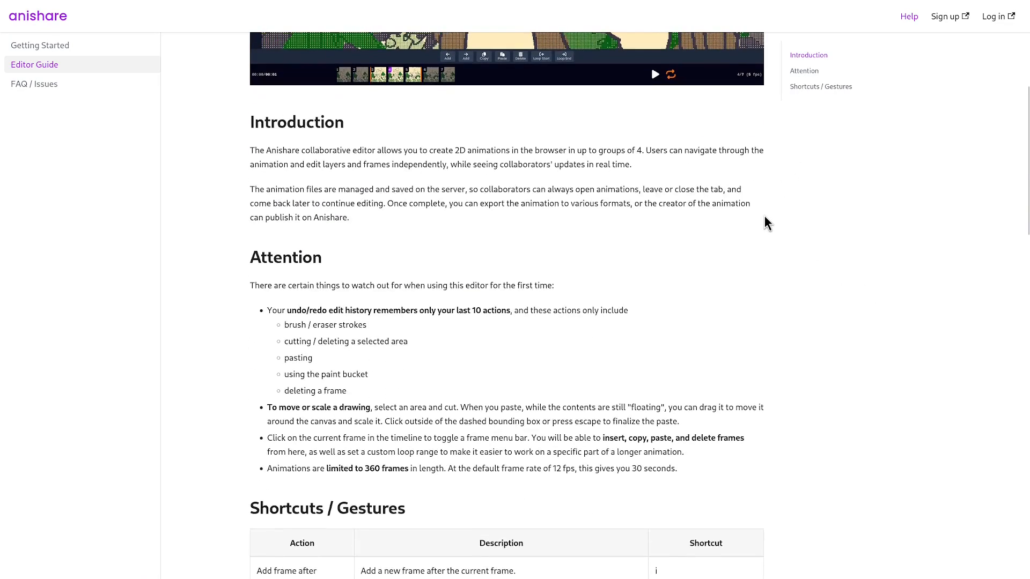
pyautogui.scroll(-7, 496, 59)
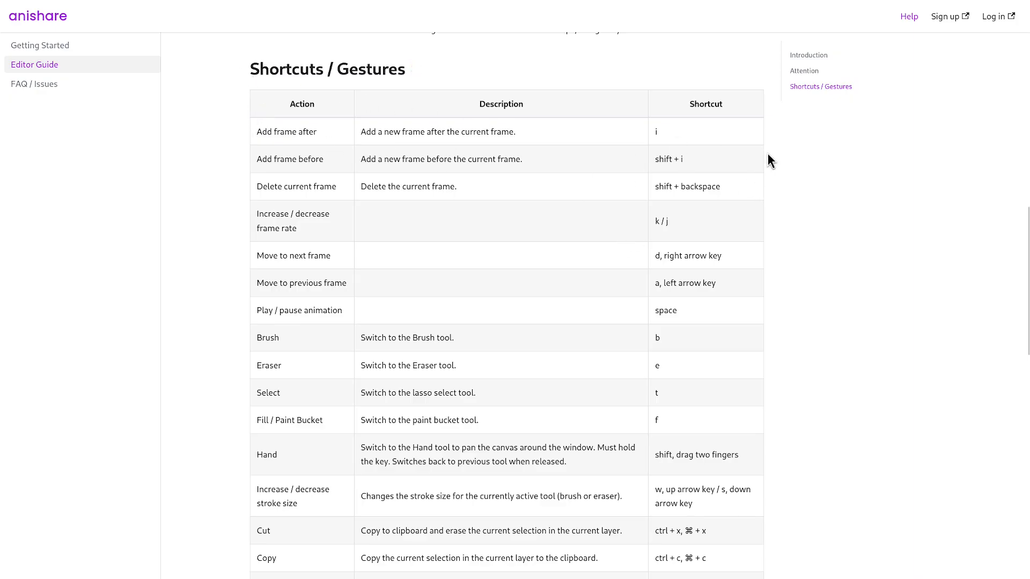
pyautogui.scroll(-2, 770, 160)
pyautogui.scroll(-9, 768, 156)
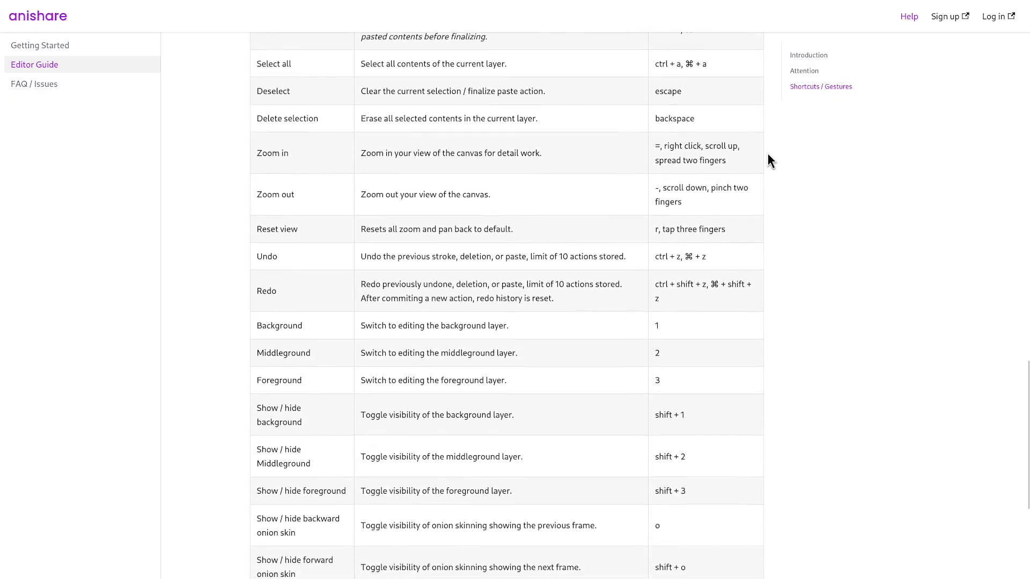
pyautogui.scroll(-3, 768, 153)
pyautogui.scroll(5, 768, 154)
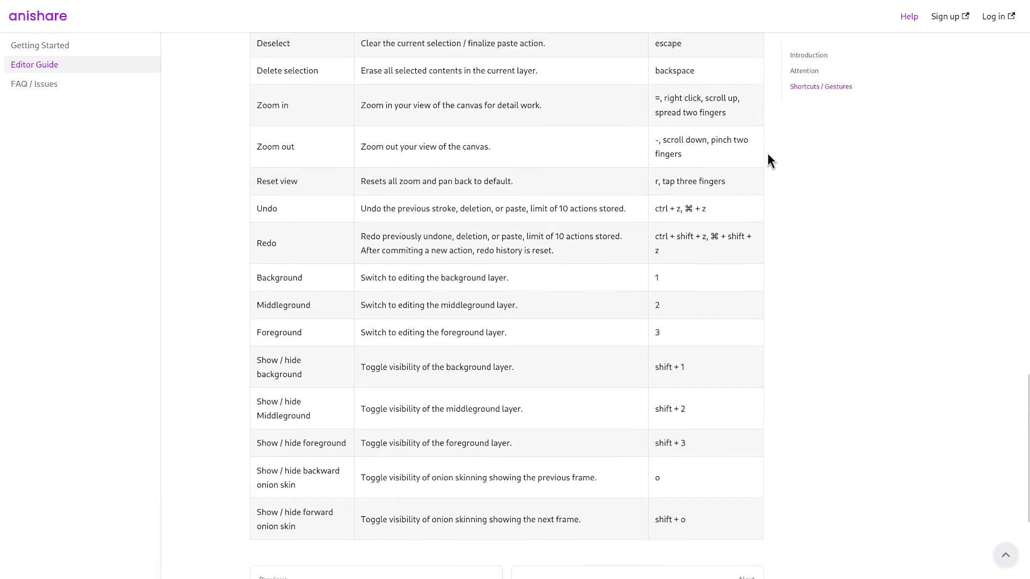
pyautogui.scroll(4, 768, 154)
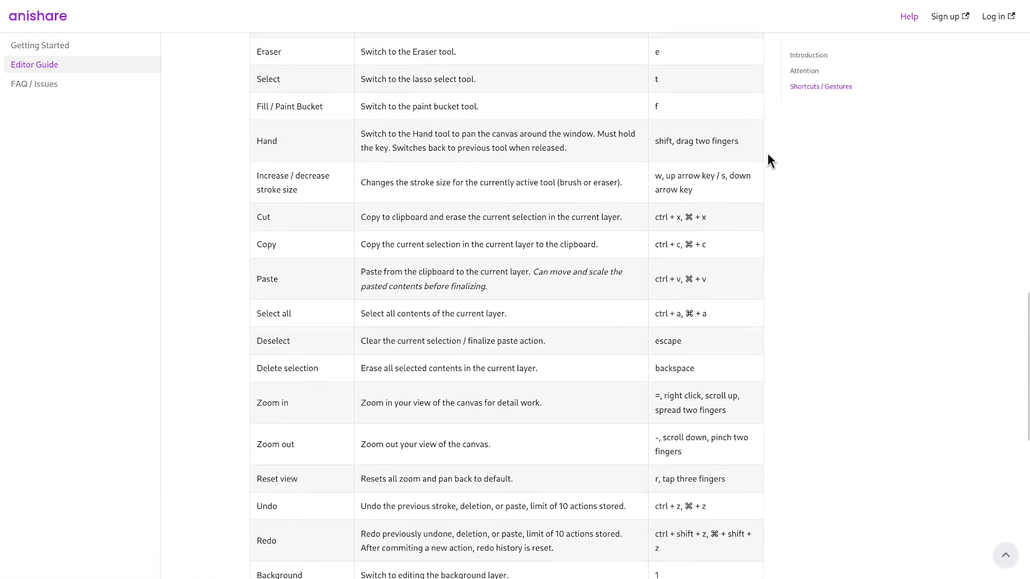
pyautogui.scroll(1, 768, 153)
pyautogui.scroll(9, 768, 153)
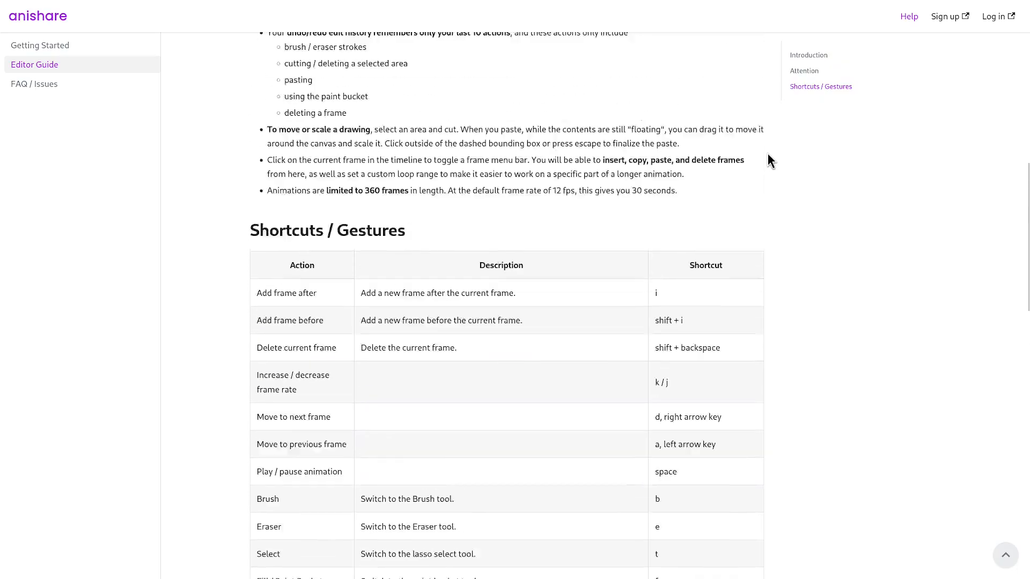
pyautogui.scroll(2, 769, 154)
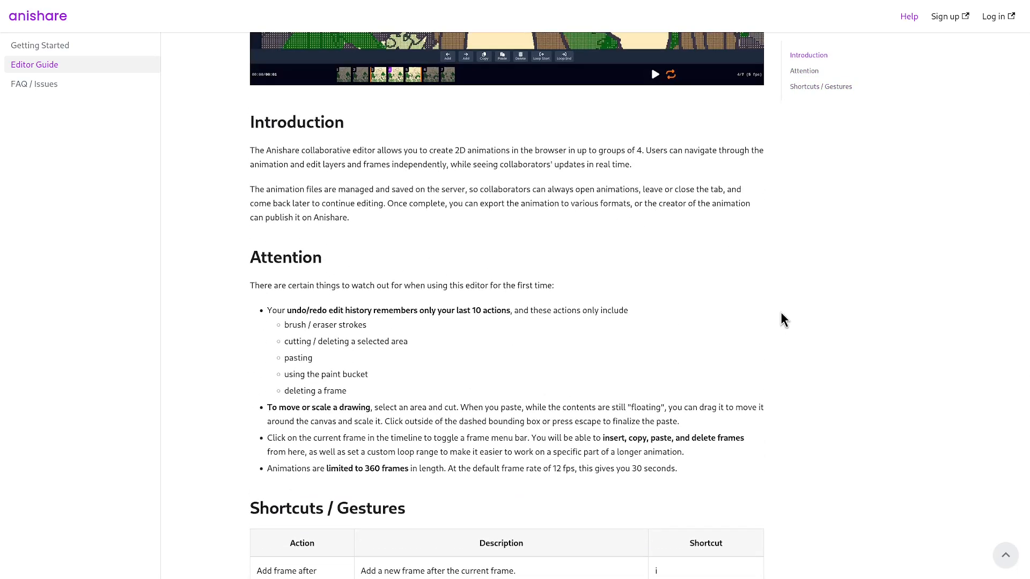